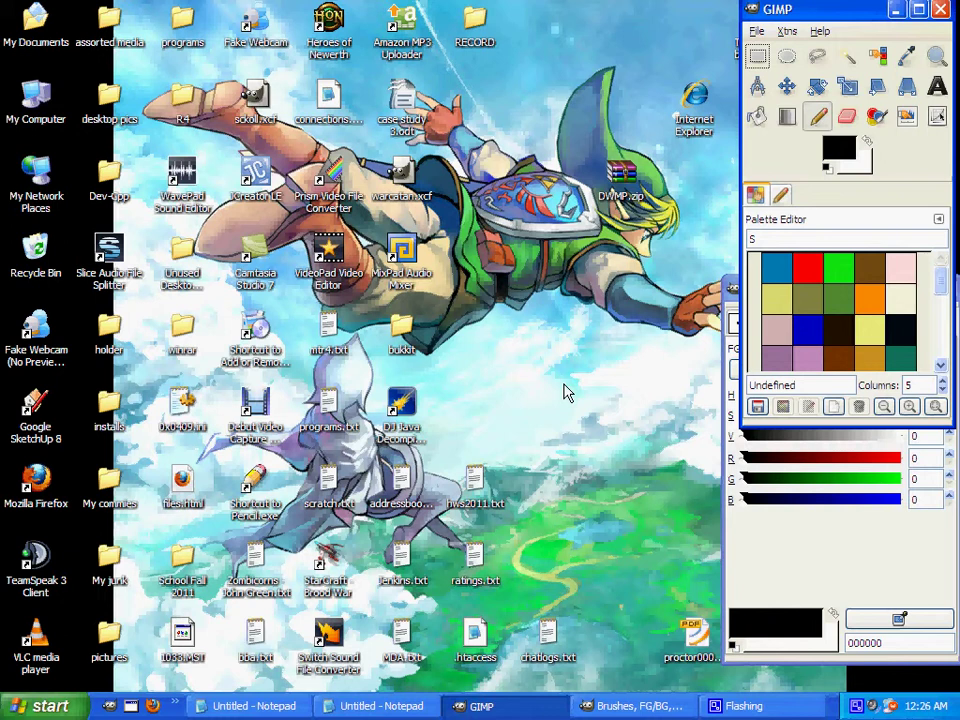
Close the Brushes/FG-BG/Layers dock, confirming Close all tabs
click(783, 497)
drag(746, 287, 745, 329)
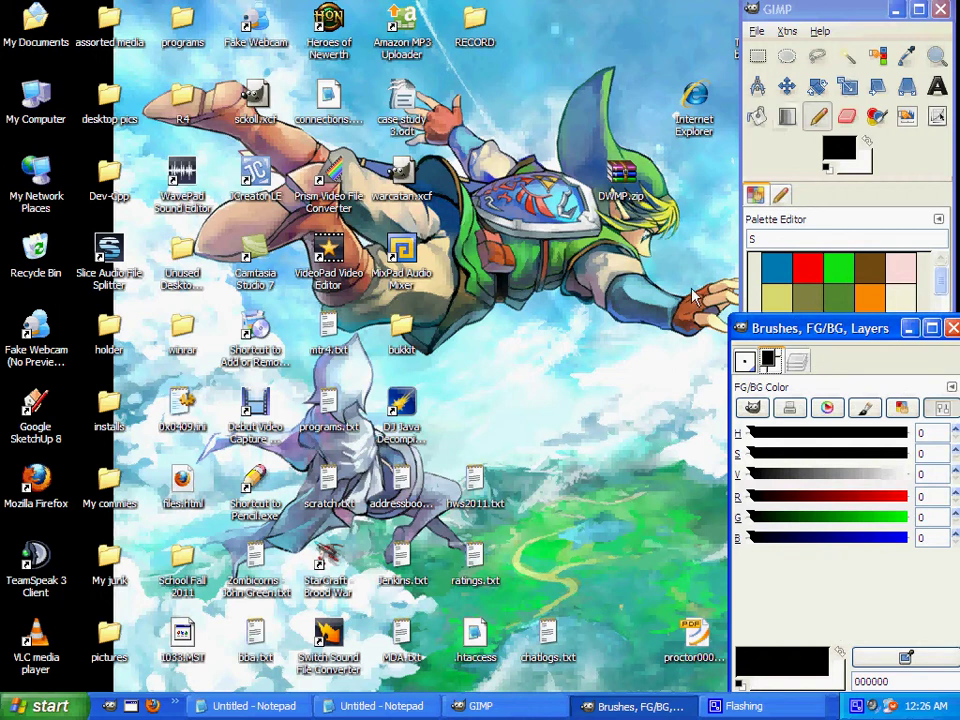
drag(780, 328, 635, 241)
mouse_move(437, 165)
mouse_down()
mouse_move(476, 182)
mouse_move(415, 150)
mouse_up()
click(594, 154)
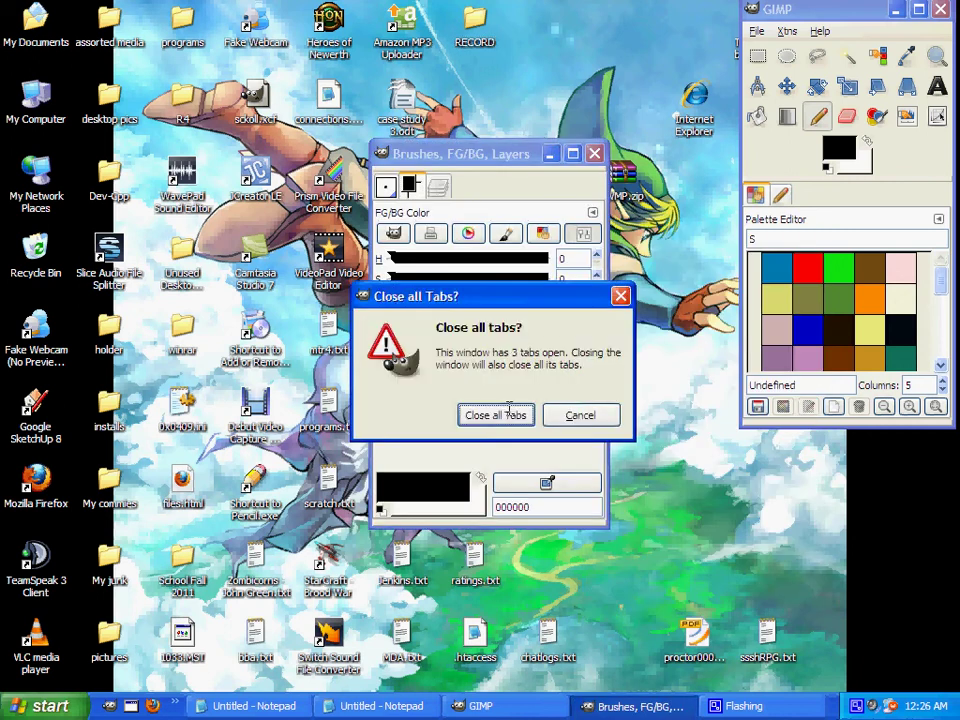
click(497, 425)
Close the Palette Editor tab and move the toolbox to the top of the screen
mouse_move(800, 9)
mouse_down()
mouse_move(692, 69)
mouse_move(637, 119)
mouse_up()
right_click(606, 311)
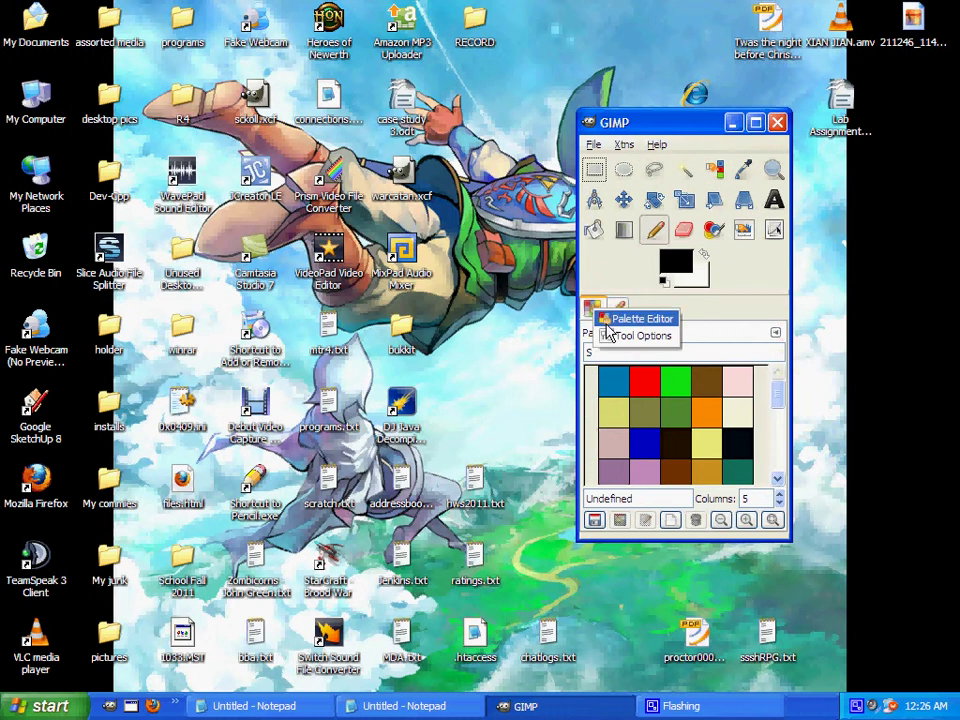
click(779, 340)
click(776, 333)
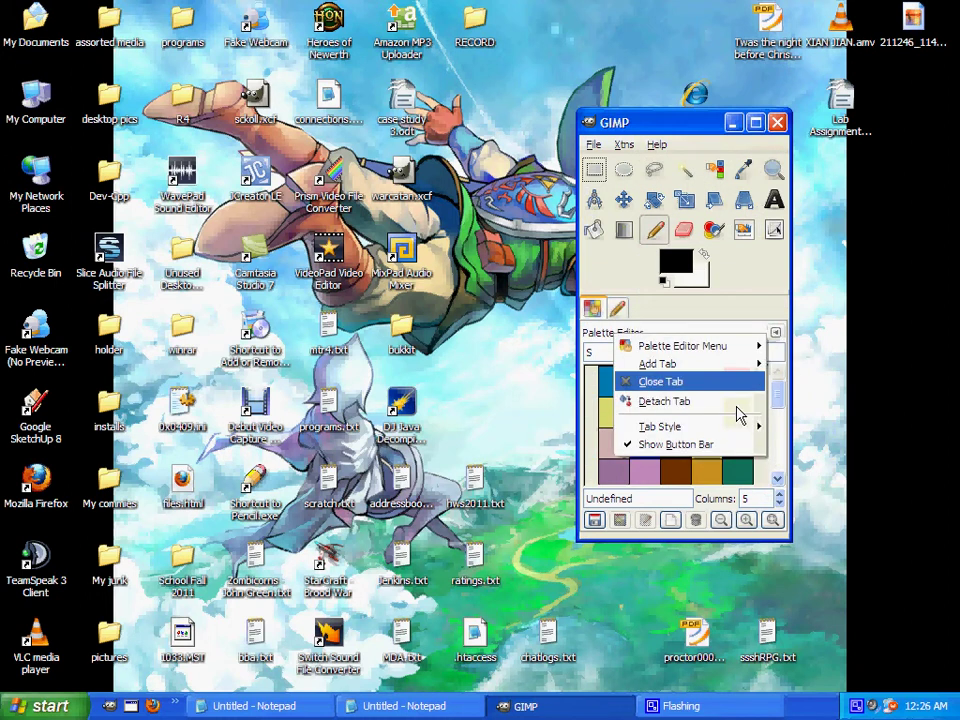
click(743, 394)
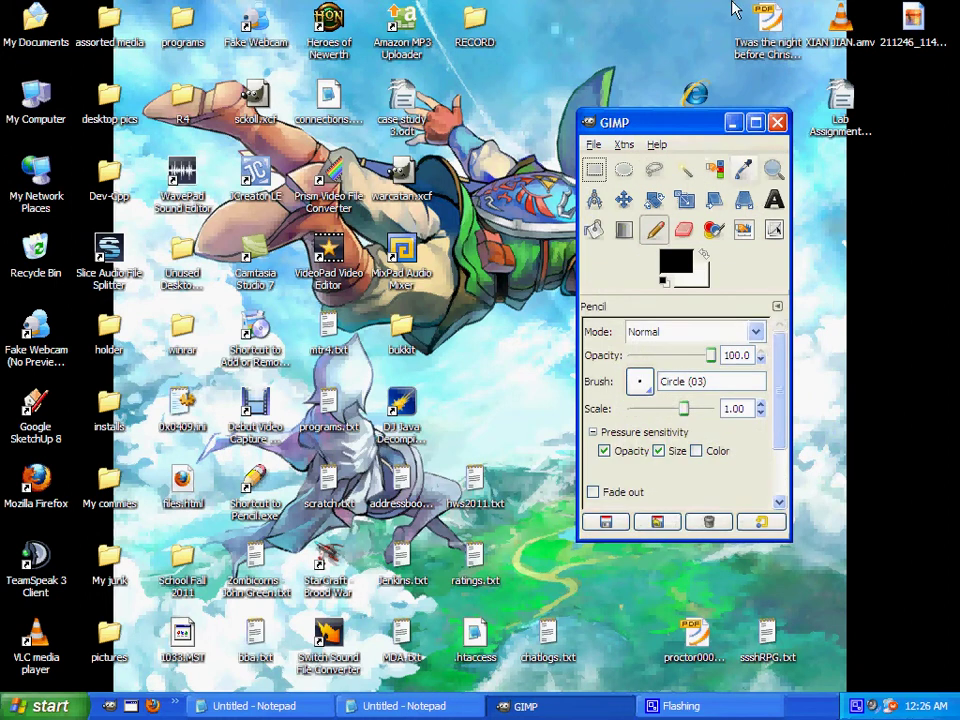
mouse_move(638, 122)
mouse_down()
mouse_move(701, 20)
mouse_move(660, 24)
mouse_up()
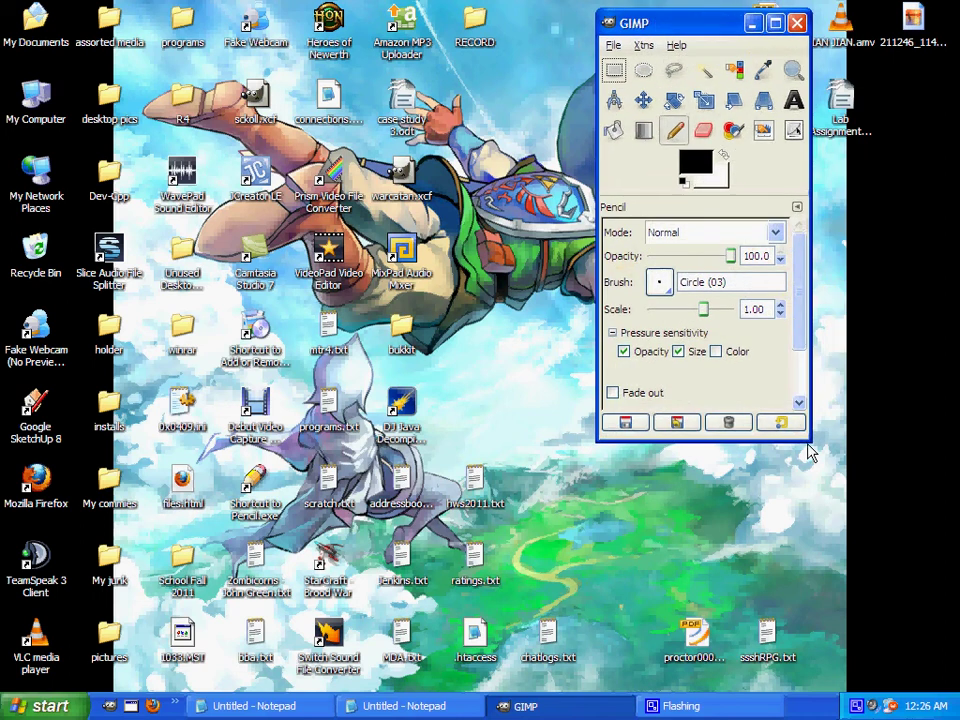
Enlarge the toolbox to show all Pencil options, then browse the File, Xtns and Help menus
drag(810, 452, 900, 572)
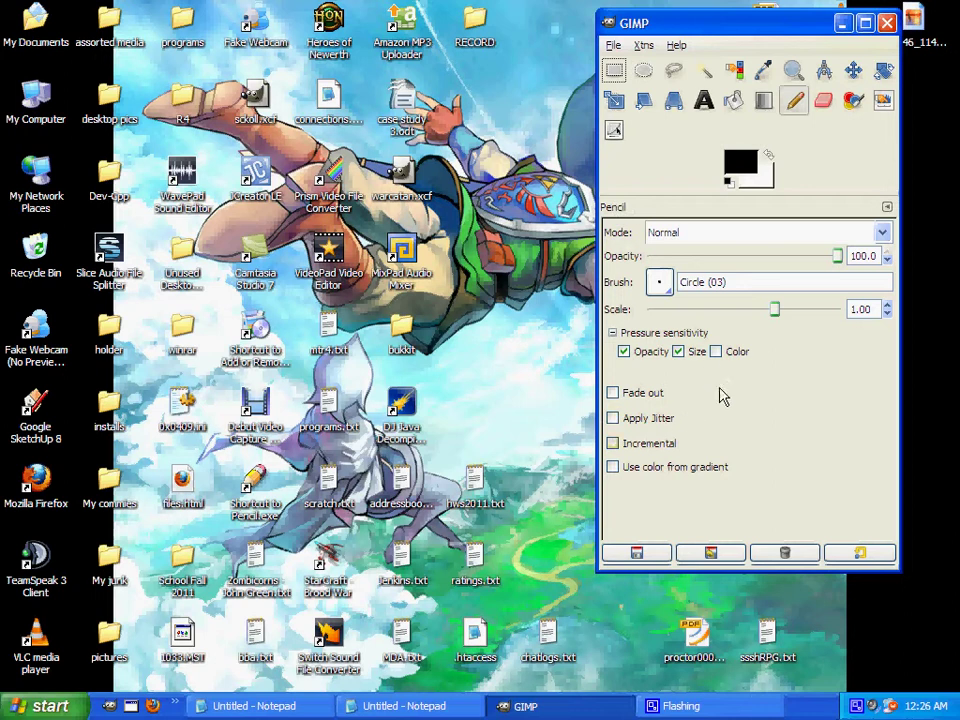
click(613, 45)
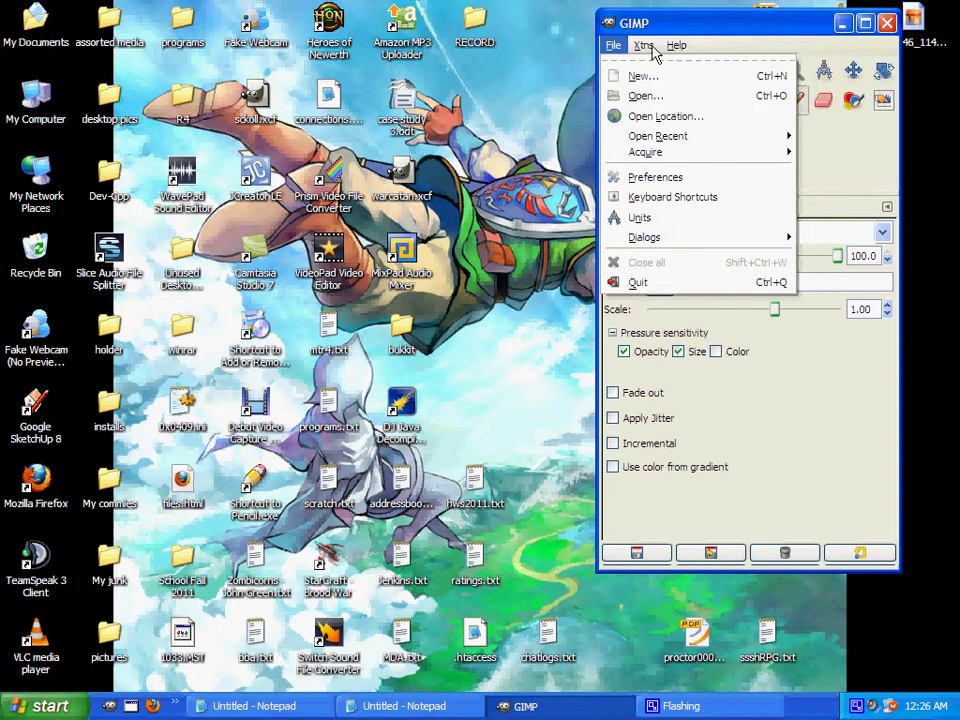
mouse_move(648, 47)
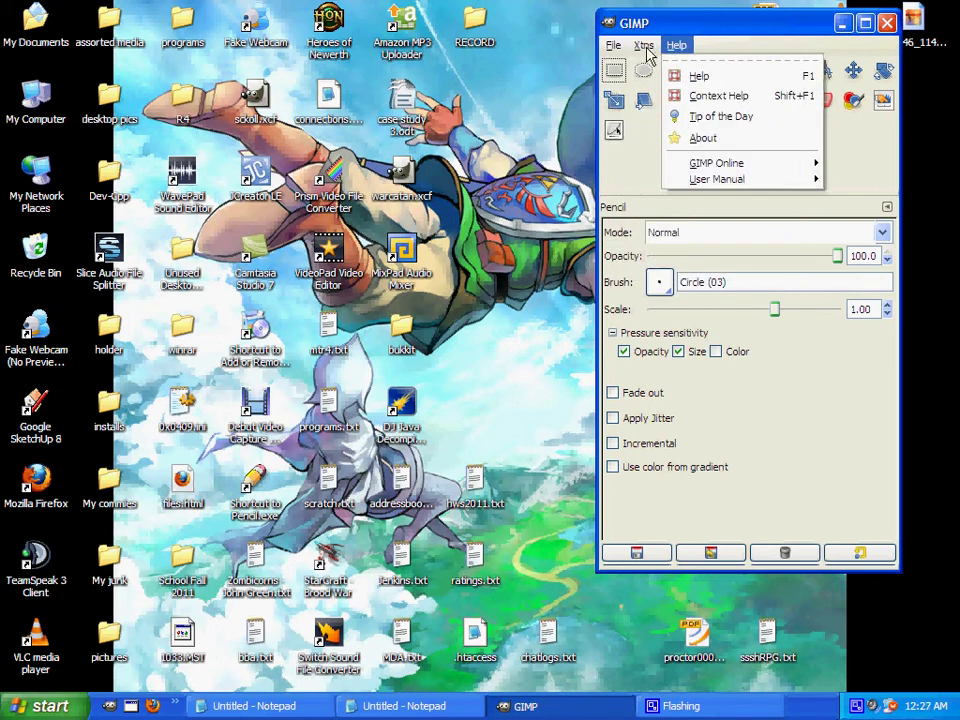
mouse_move(614, 47)
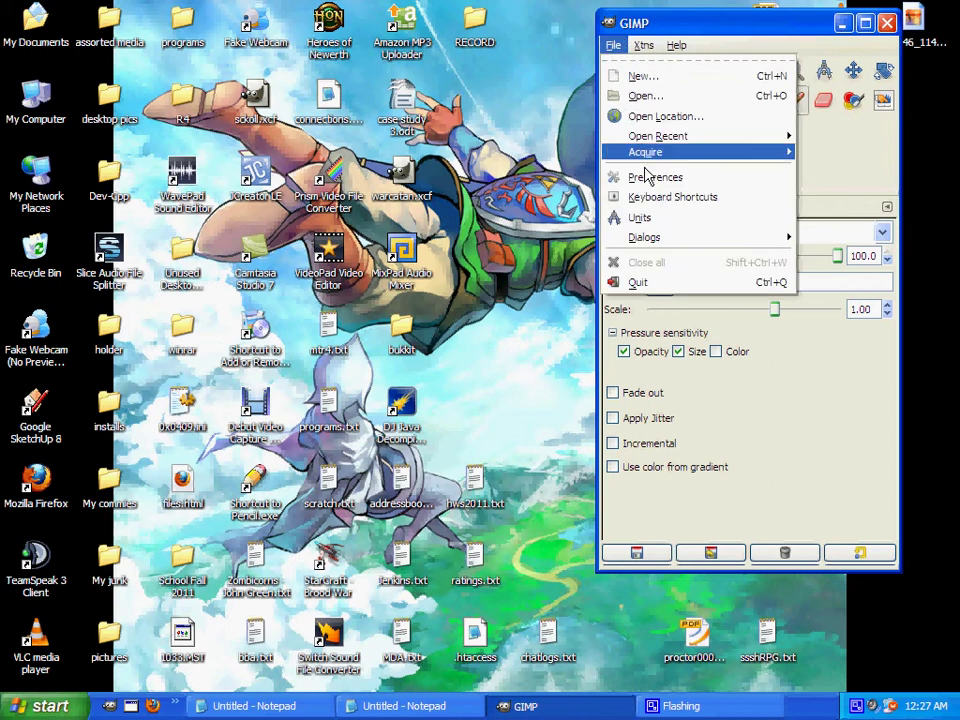
In File > New, review the 420×300 size and keep pixels as the unit
click(618, 88)
mouse_move(675, 285)
mouse_down()
mouse_move(661, 249)
mouse_move(452, 202)
mouse_move(374, 172)
mouse_move(376, 204)
mouse_move(402, 242)
mouse_up()
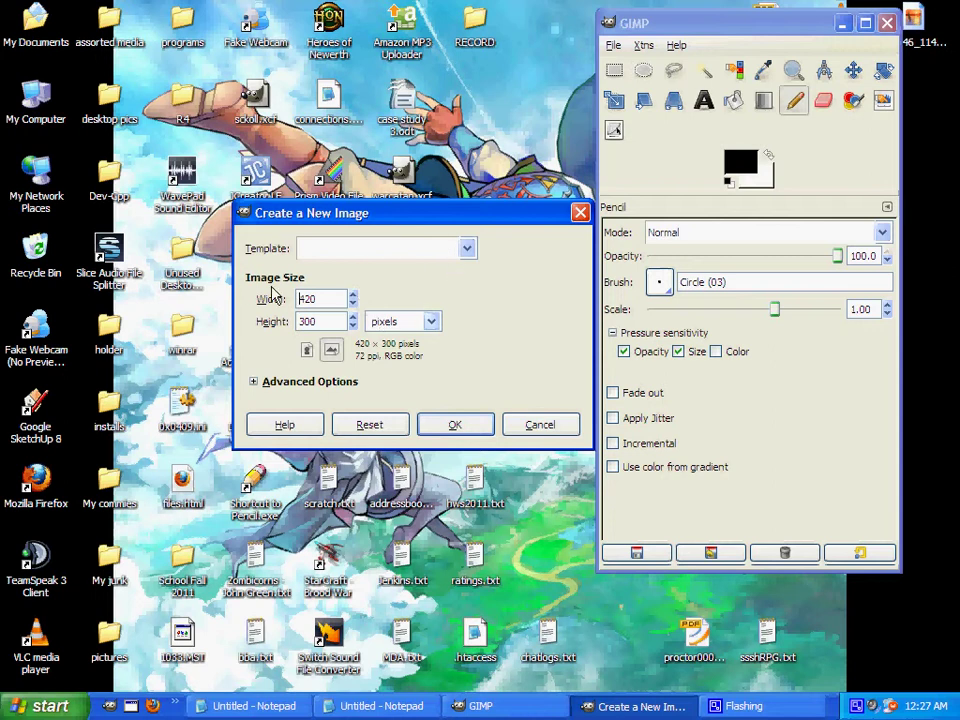
key(ctrl+a)
key(Tab)
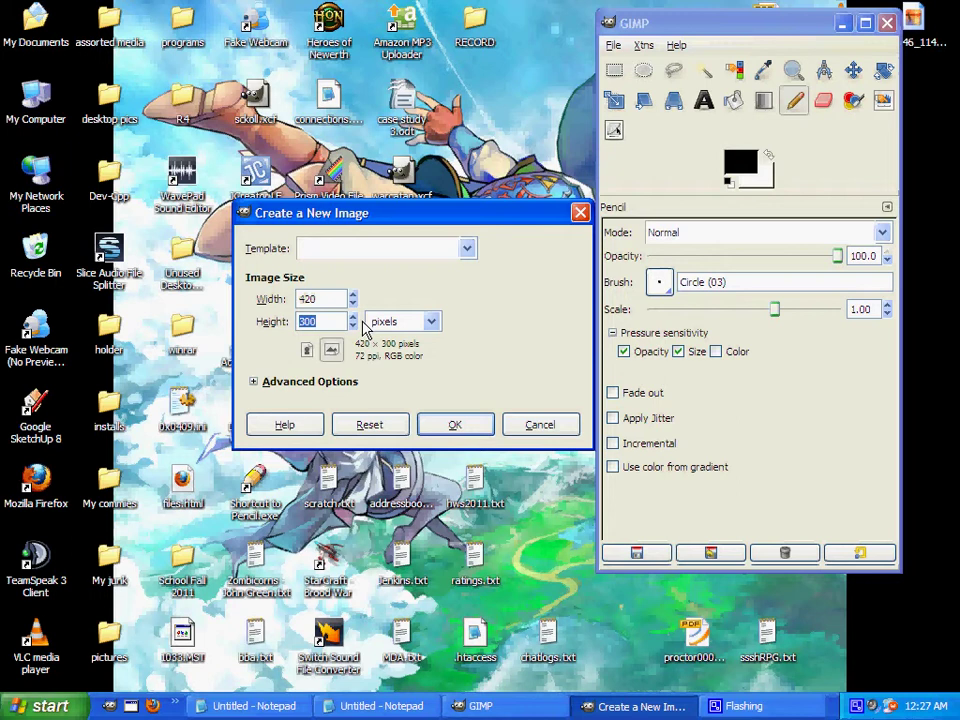
click(429, 321)
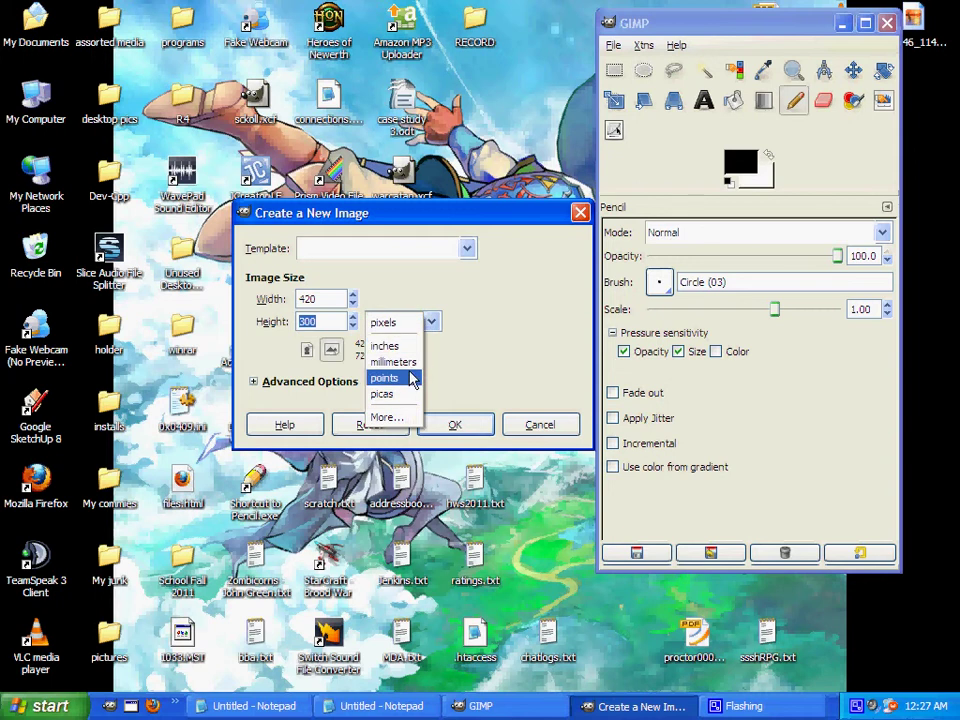
click(504, 334)
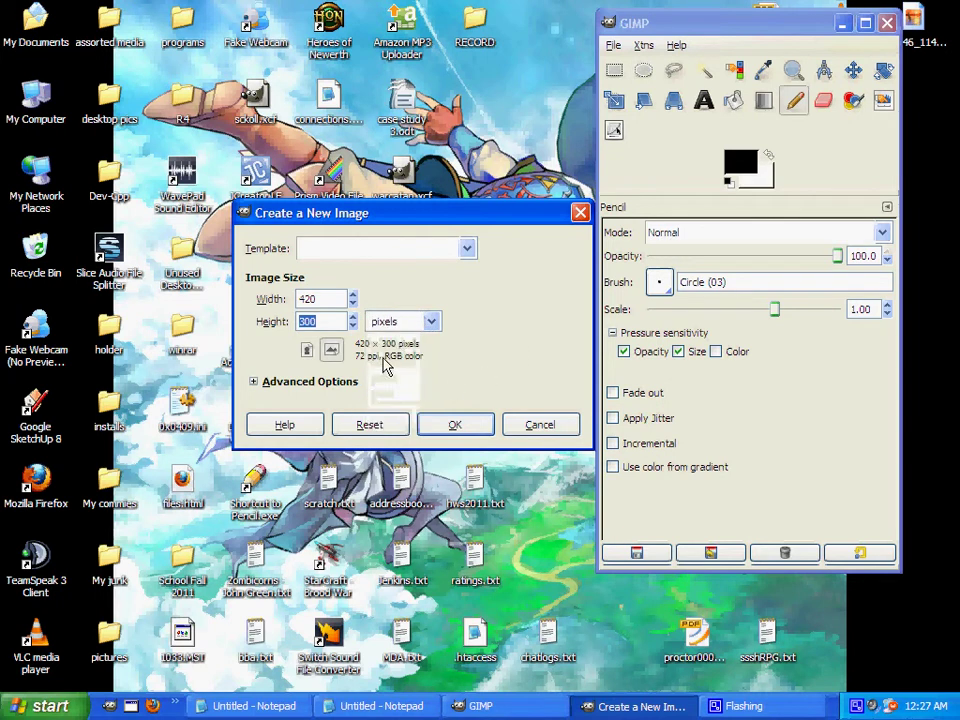
Keep RGB color in Advanced Options, skip the templates, and create the 420×300 image
click(258, 385)
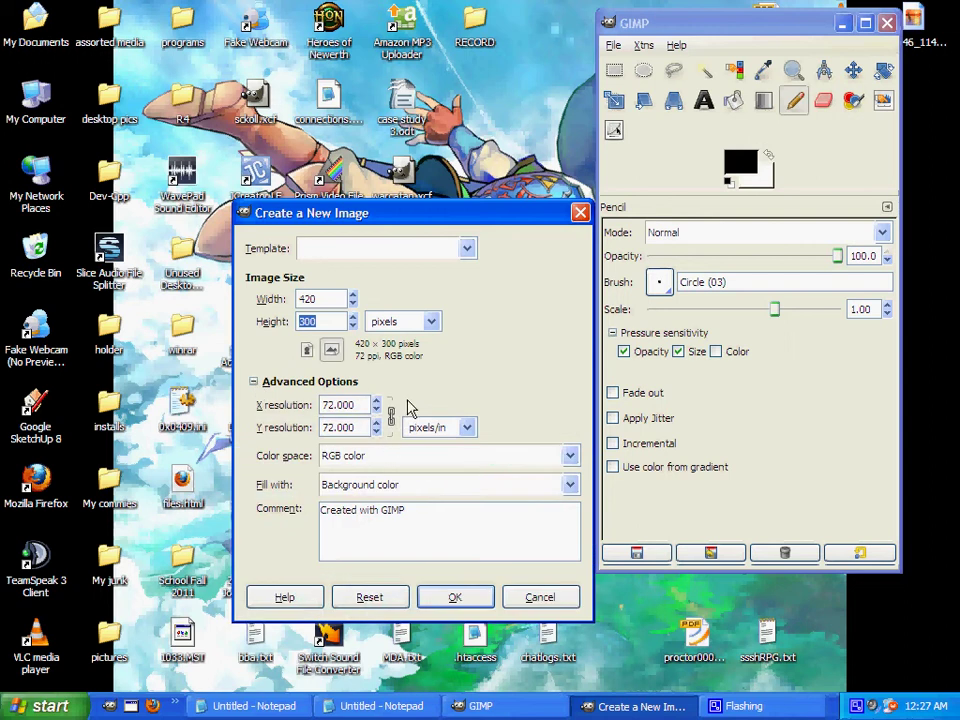
click(378, 459)
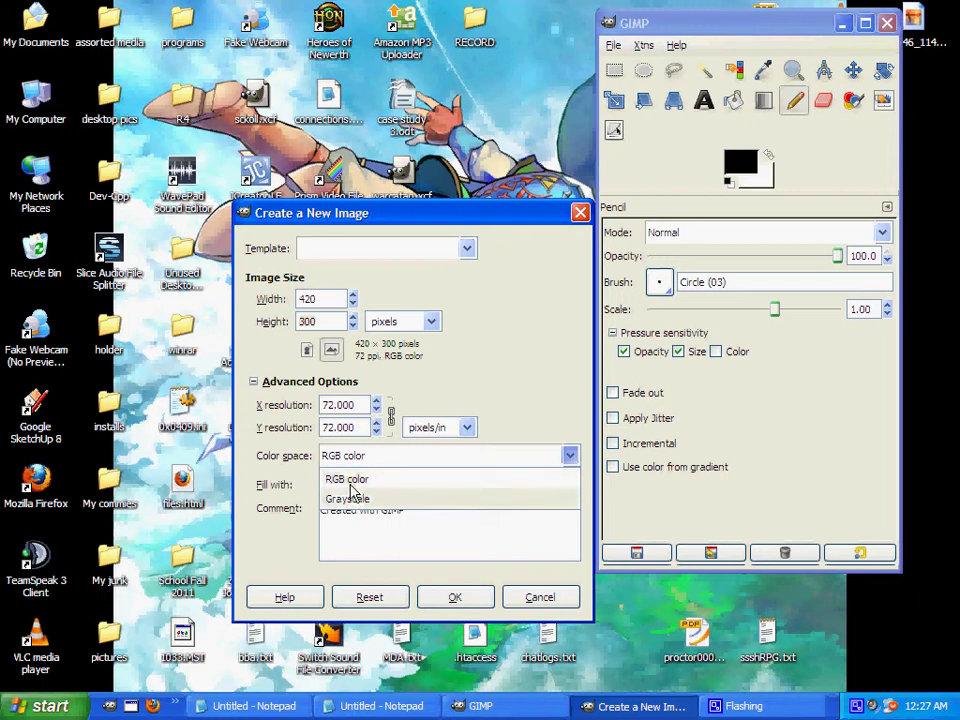
click(350, 486)
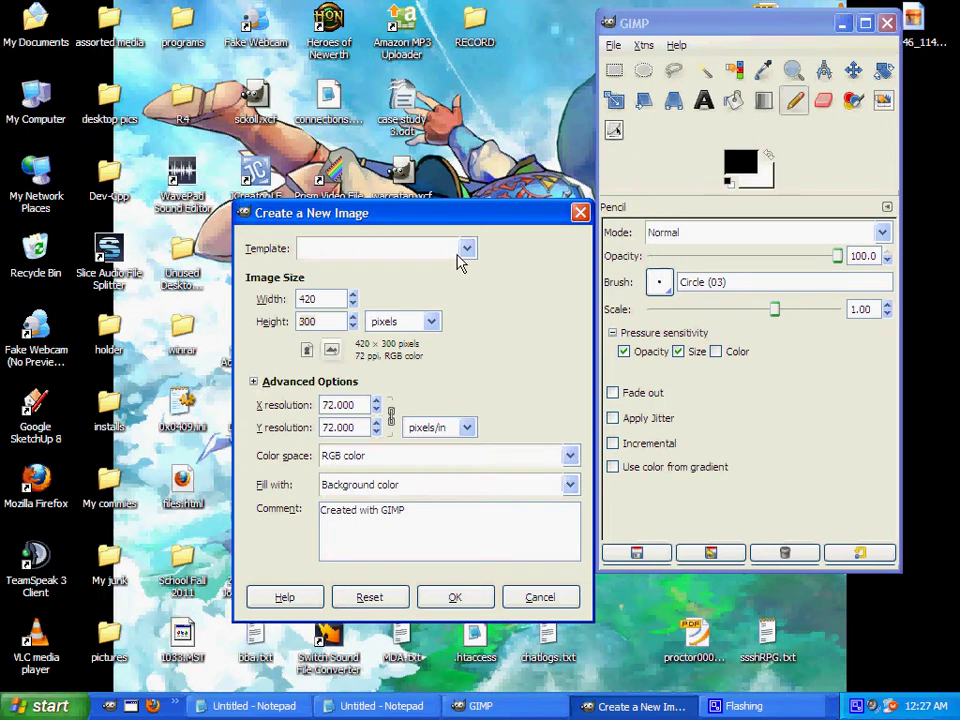
click(254, 382)
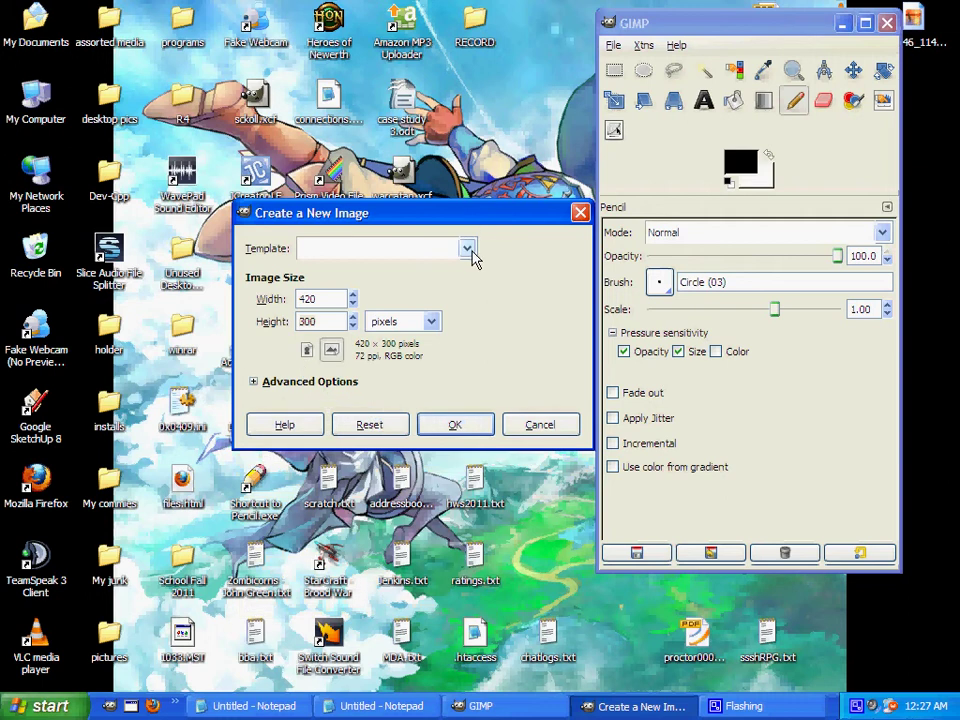
click(469, 253)
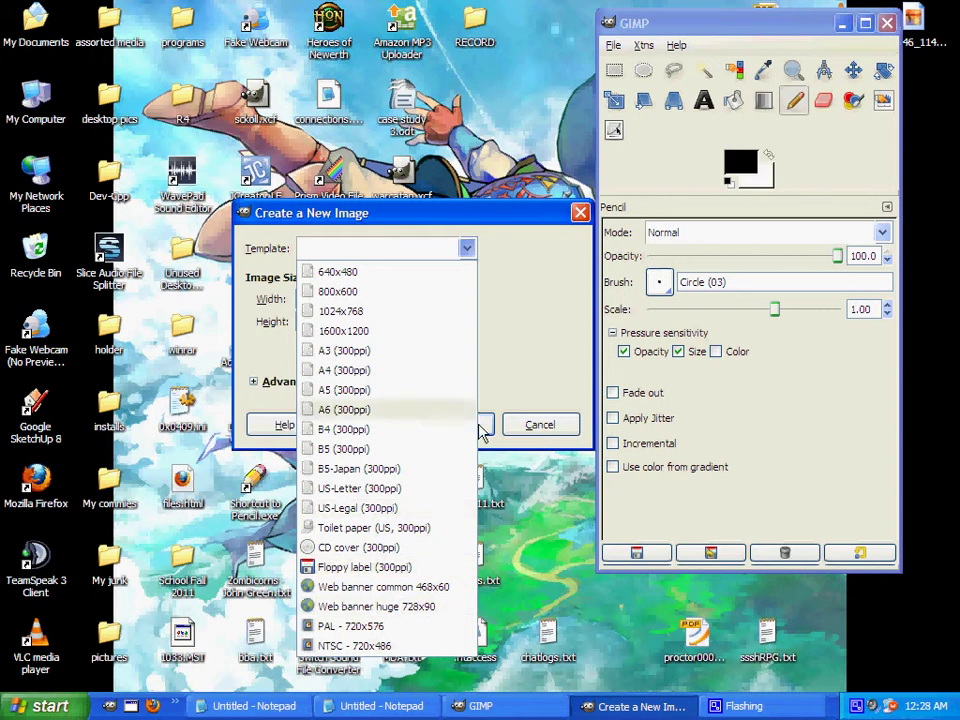
key(Escape)
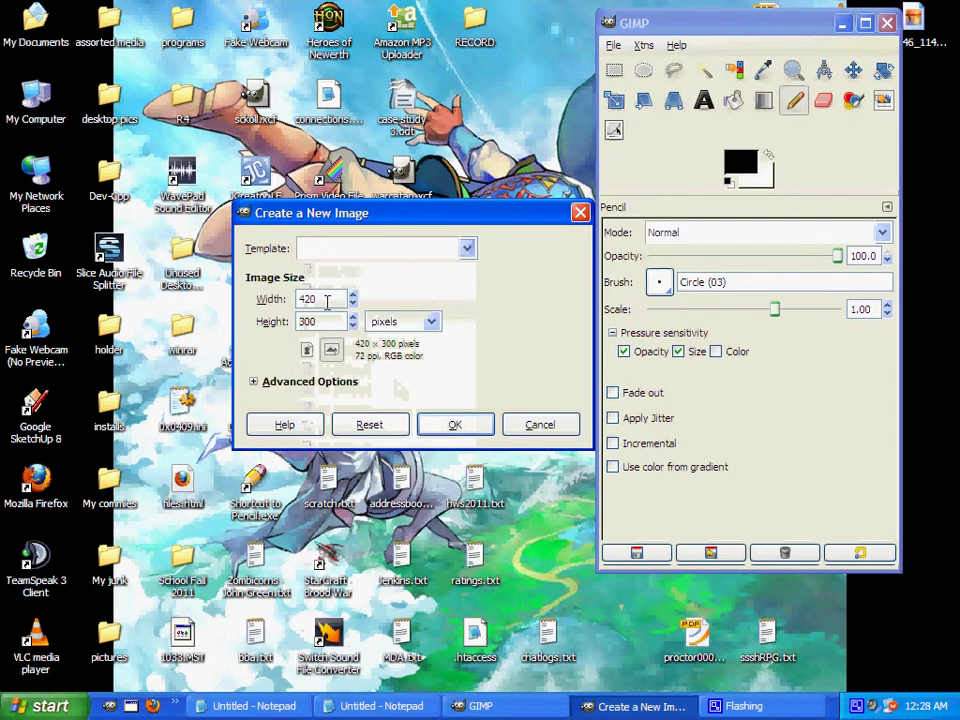
click(455, 425)
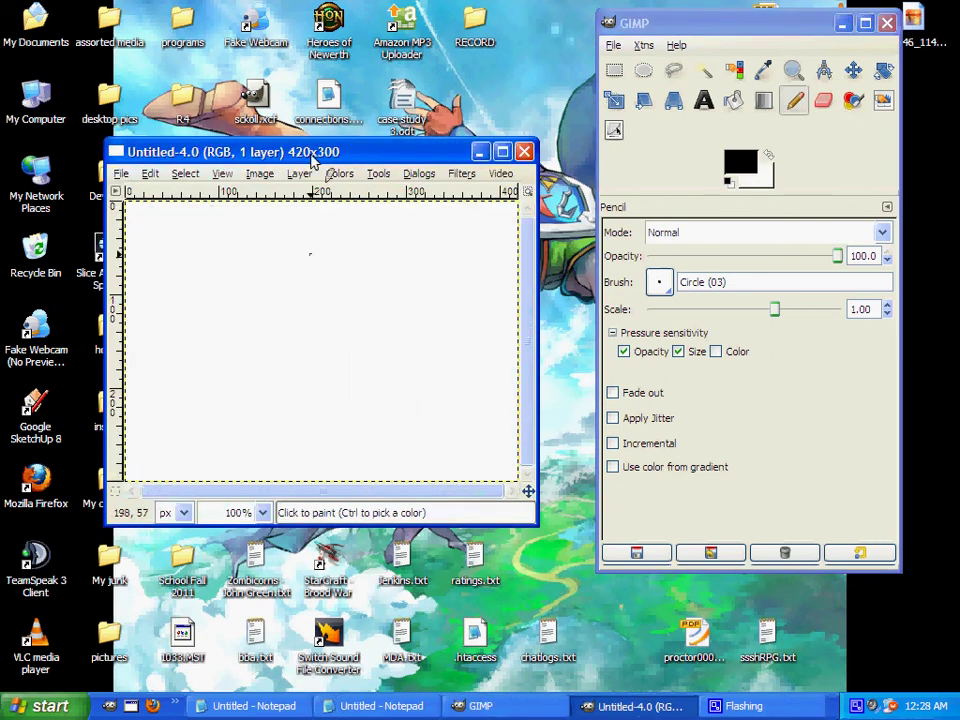
Move the image window to the top left and enlarge it, then narrow the toolbox beside it
drag(337, 154, 235, 32)
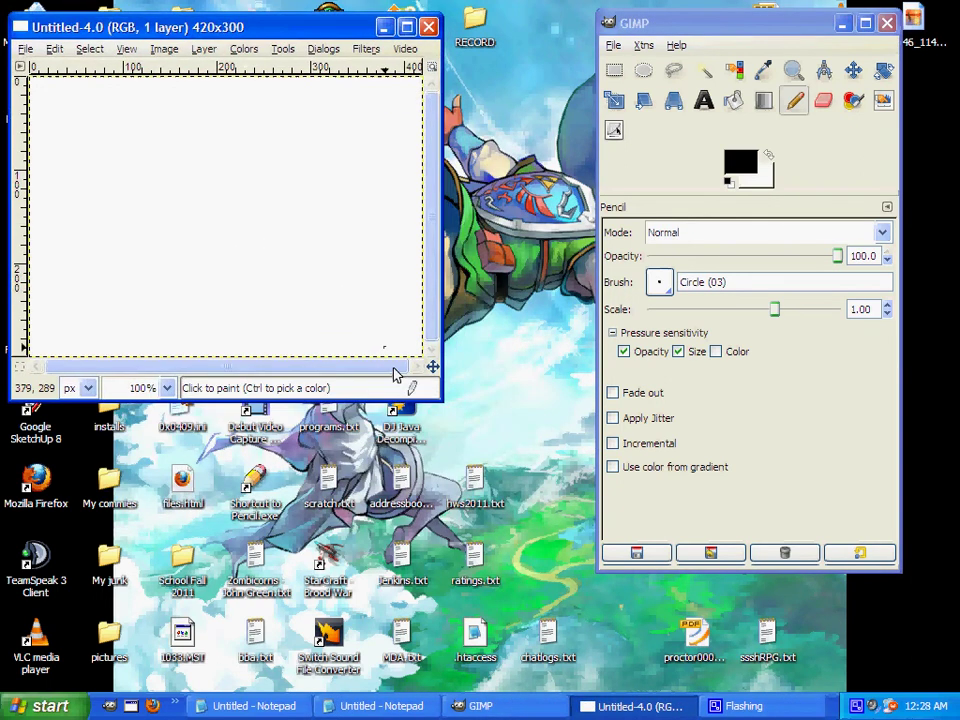
drag(445, 404, 612, 668)
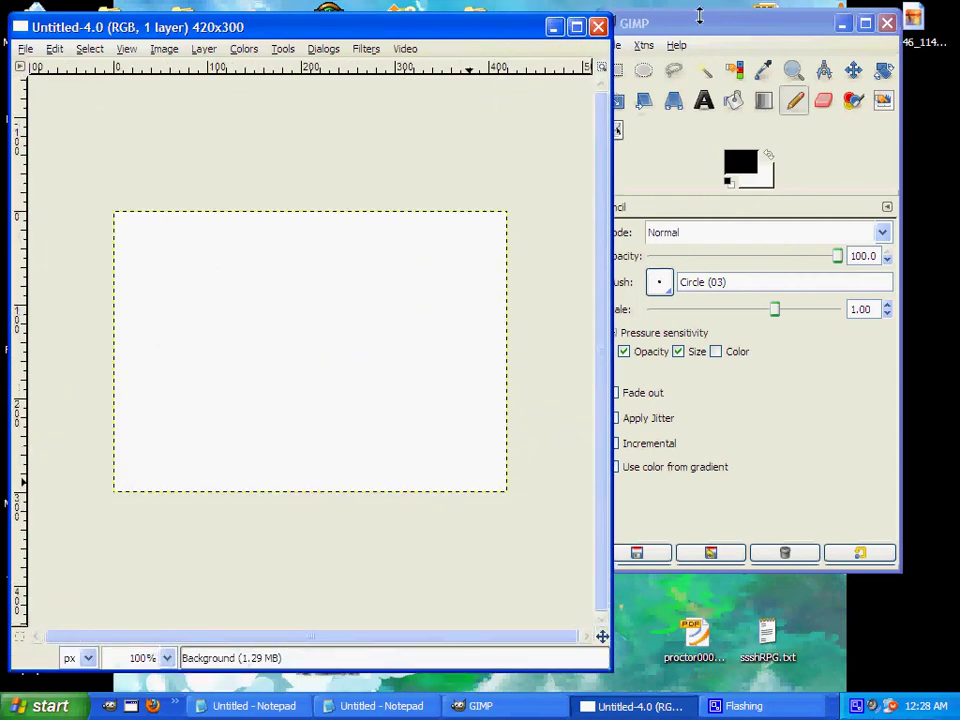
drag(699, 15, 765, 37)
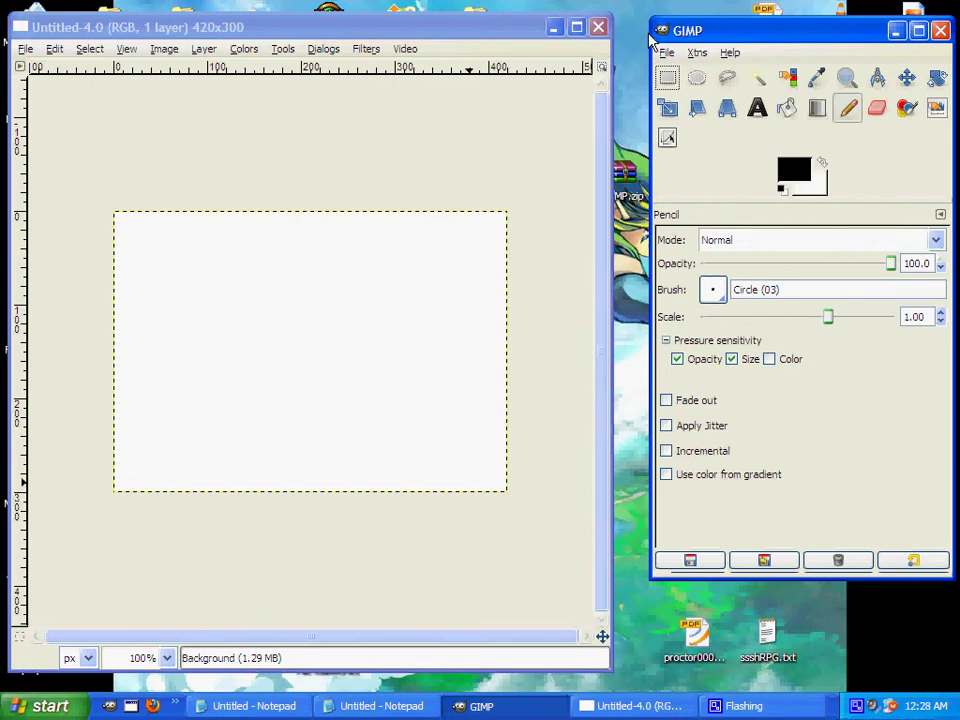
drag(648, 32, 739, 32)
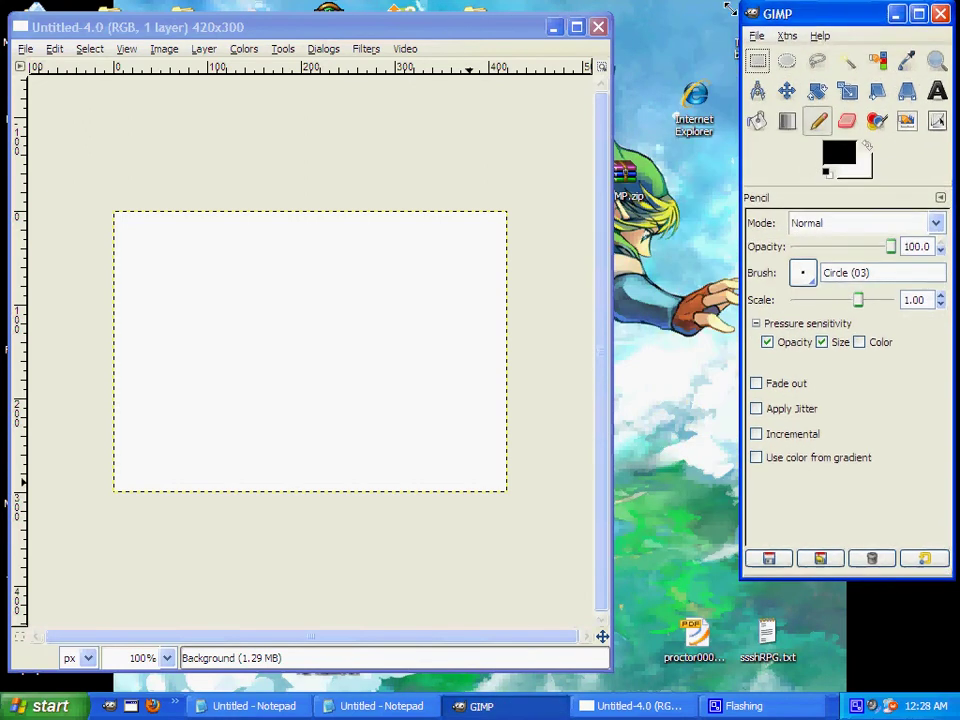
drag(797, 31, 767, 36)
mouse_move(480, 36)
mouse_down()
mouse_move(495, 32)
mouse_move(476, 42)
mouse_move(482, 50)
mouse_up()
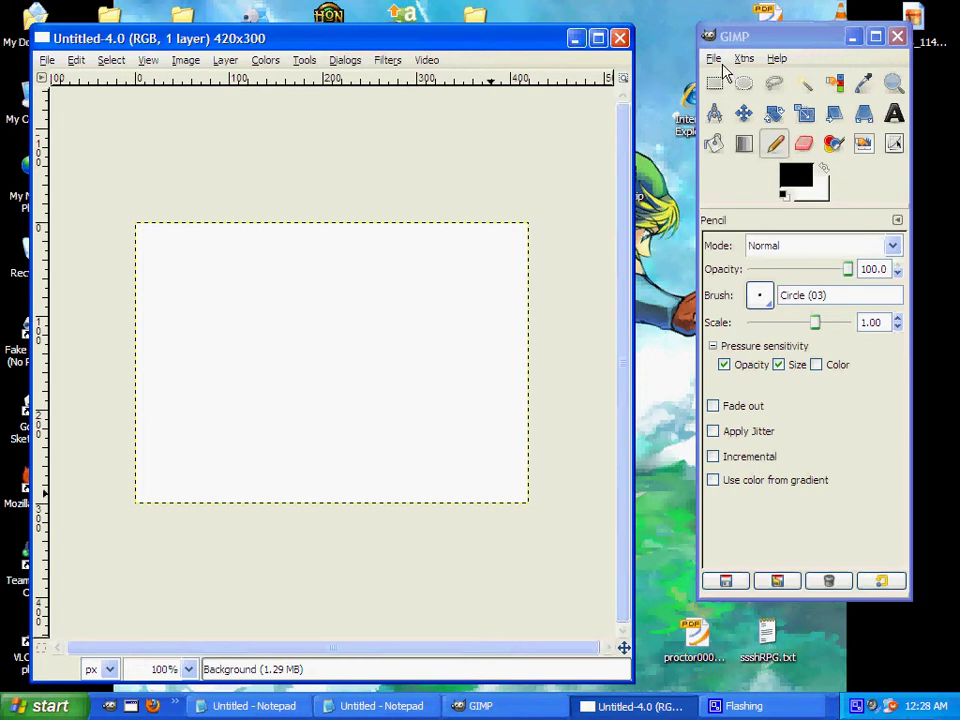
Create a second 420×300 image, Untitled-5.0, and move its window down and right
click(714, 58)
click(735, 108)
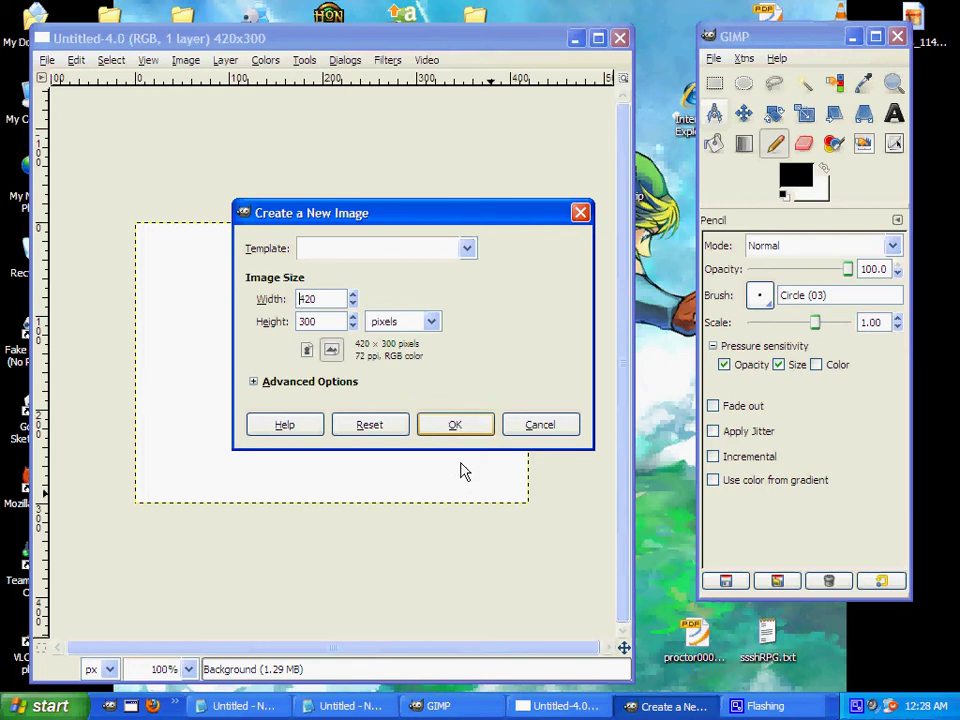
click(455, 425)
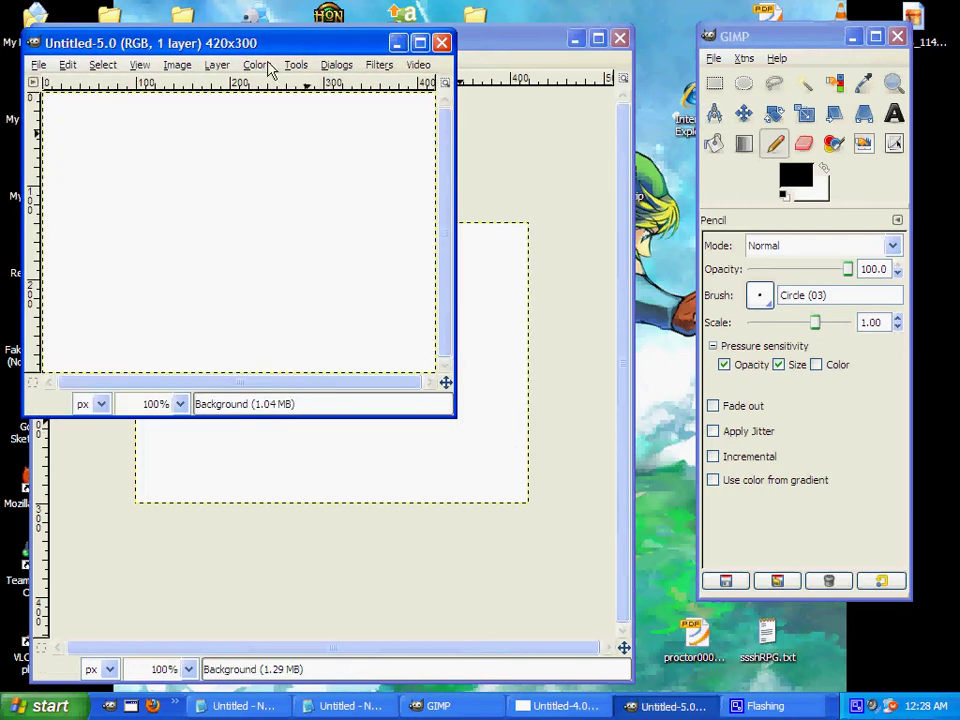
drag(253, 42, 399, 166)
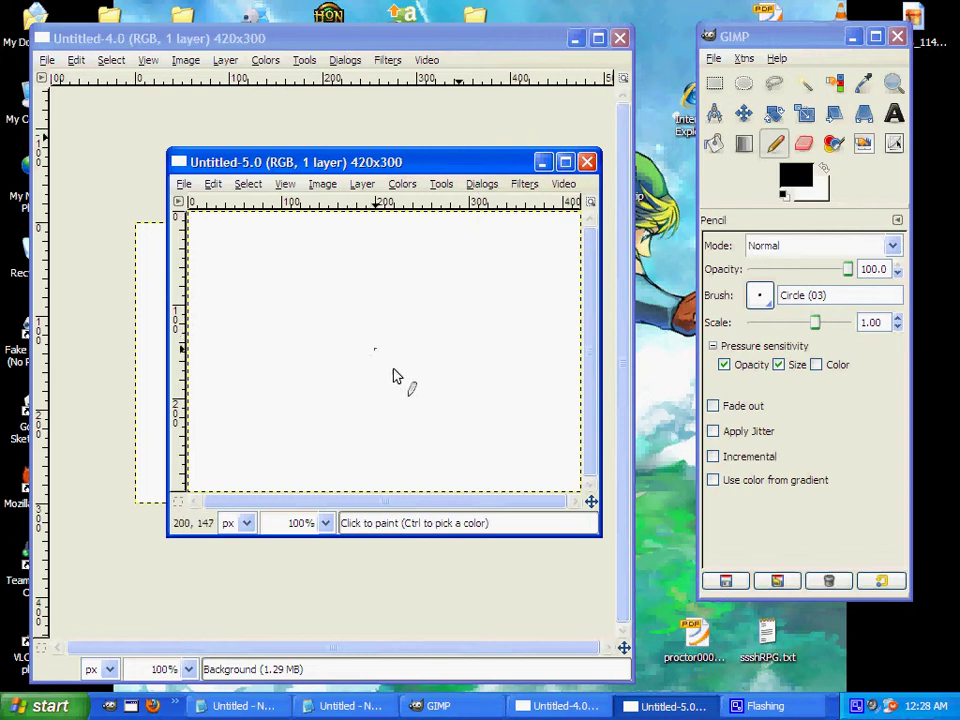
Add a Layers tab to the toolbox dock
click(898, 221)
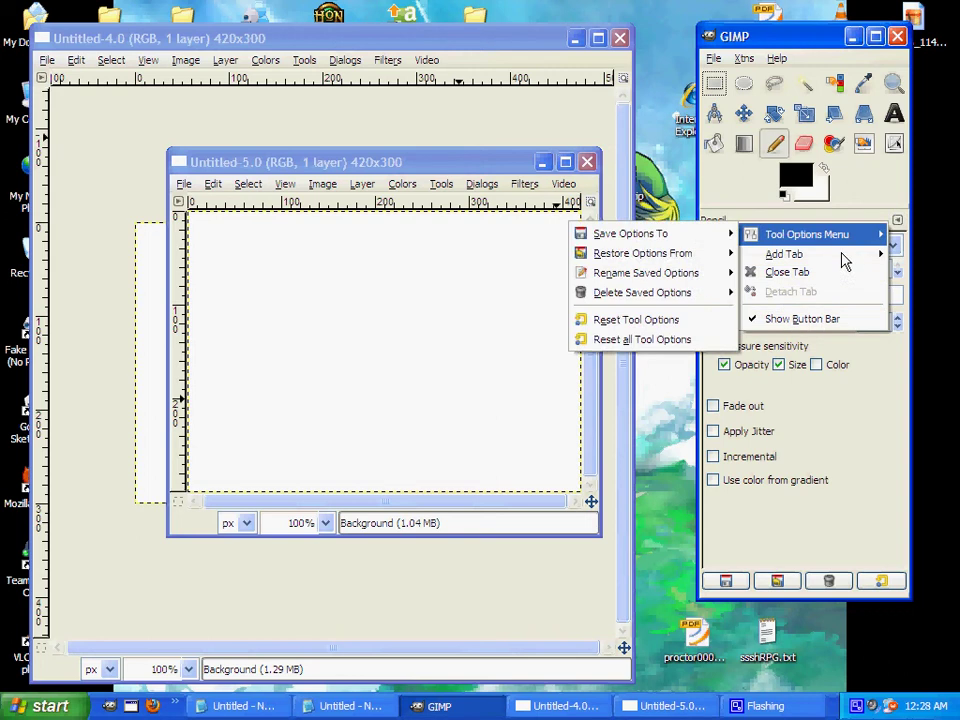
mouse_move(786, 256)
click(707, 232)
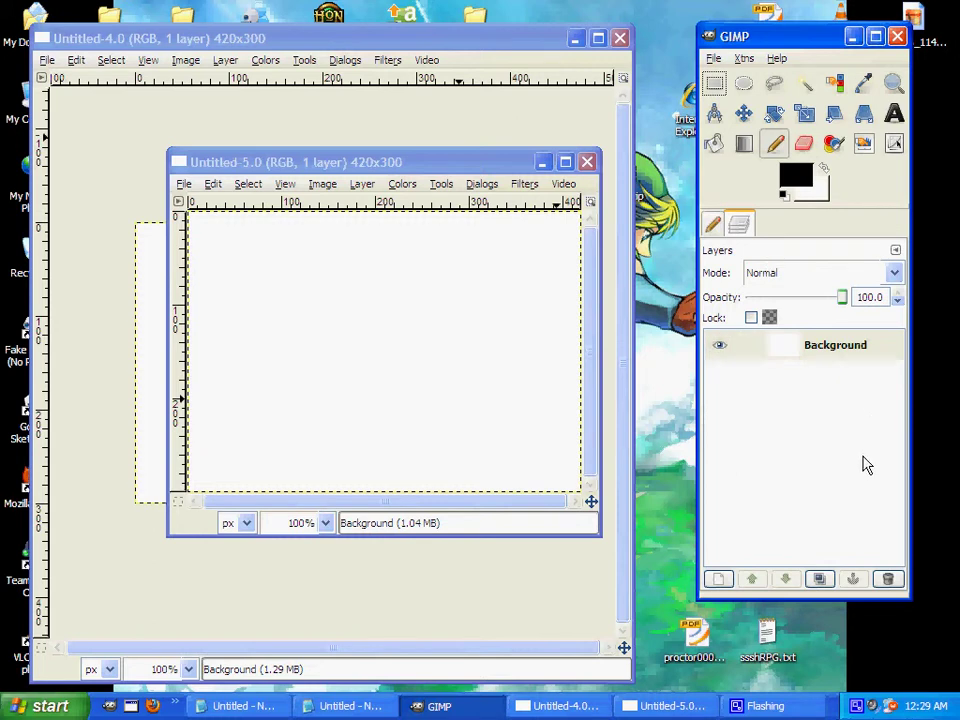
Add a transparent layer to Untitled-5.0 and switch between the two image windows
click(722, 582)
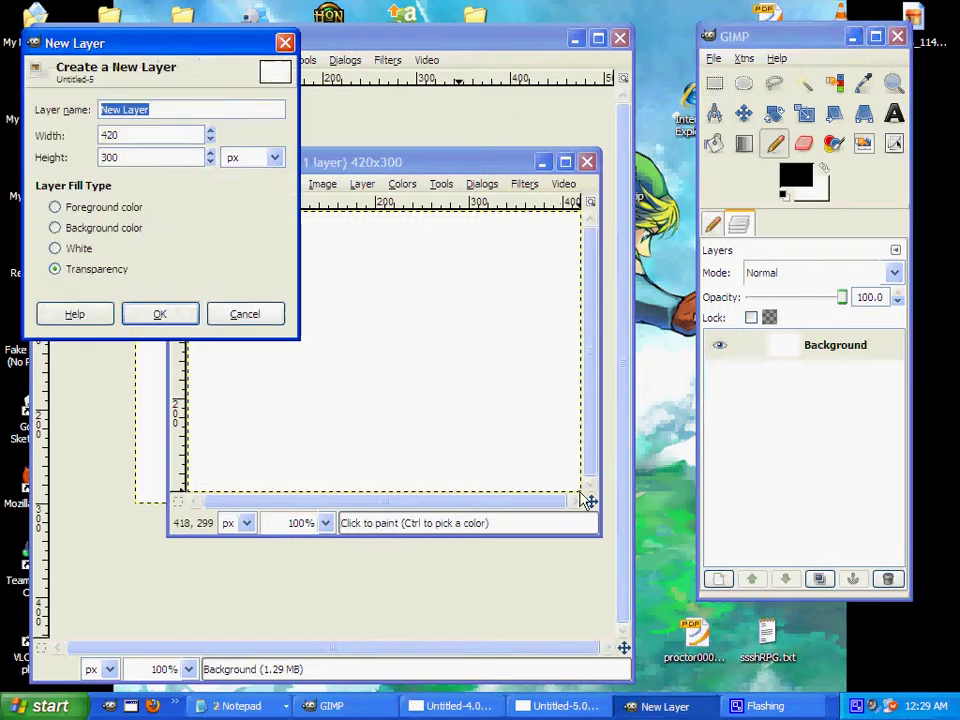
key(Return)
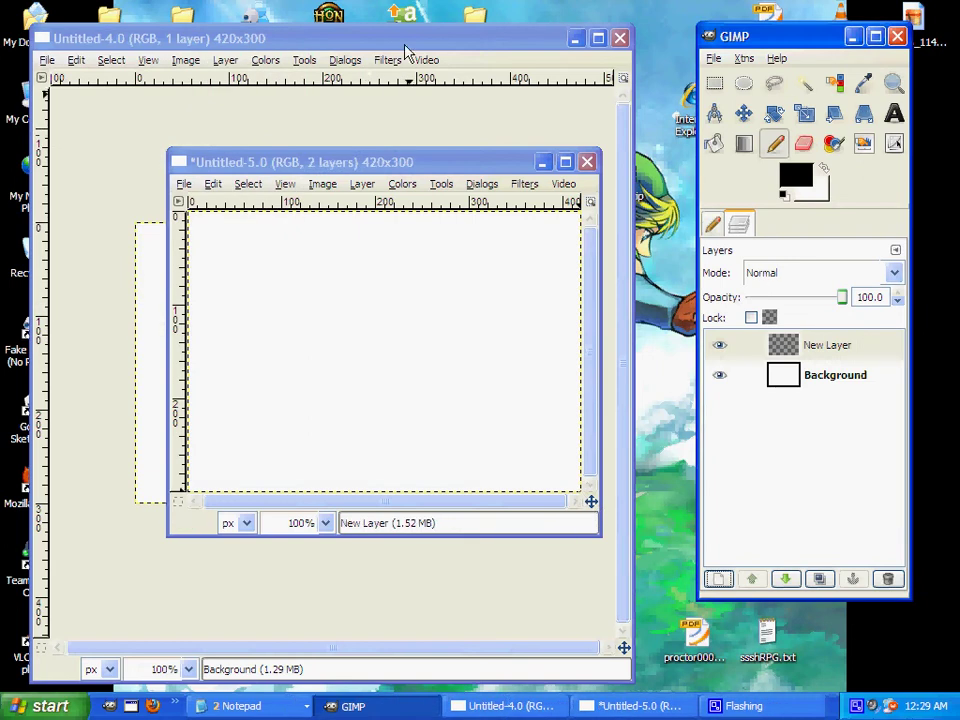
click(407, 46)
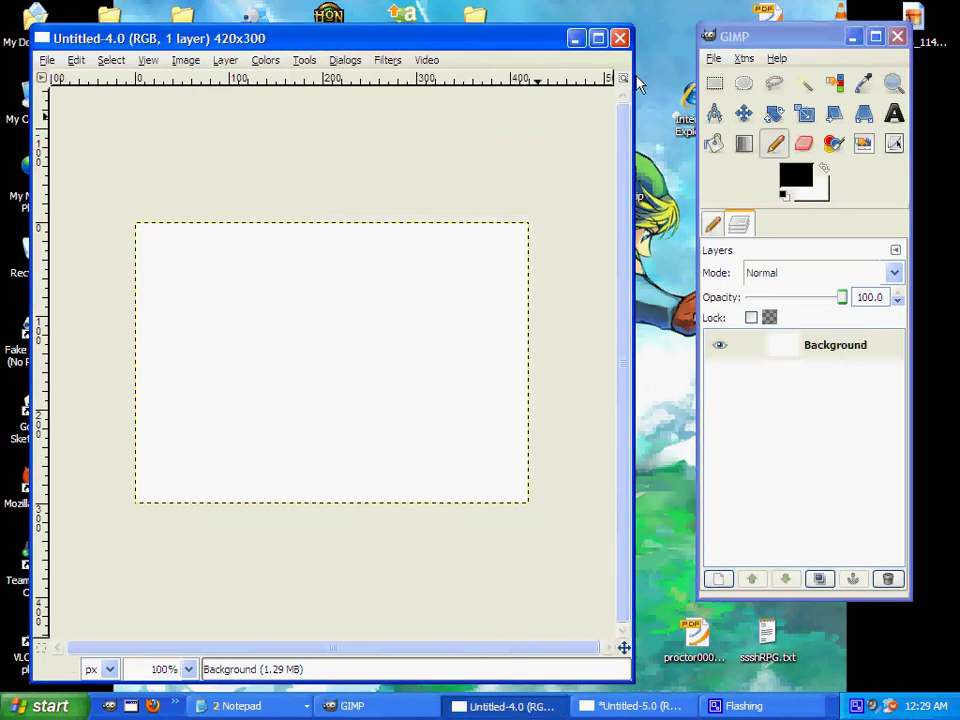
drag(412, 40, 432, 216)
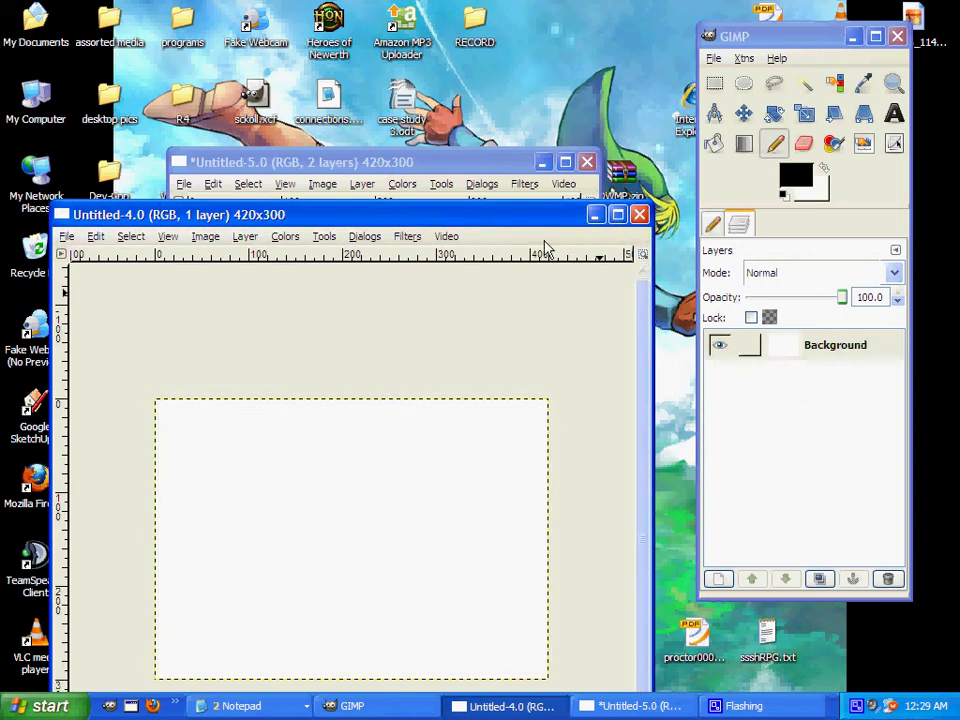
click(485, 177)
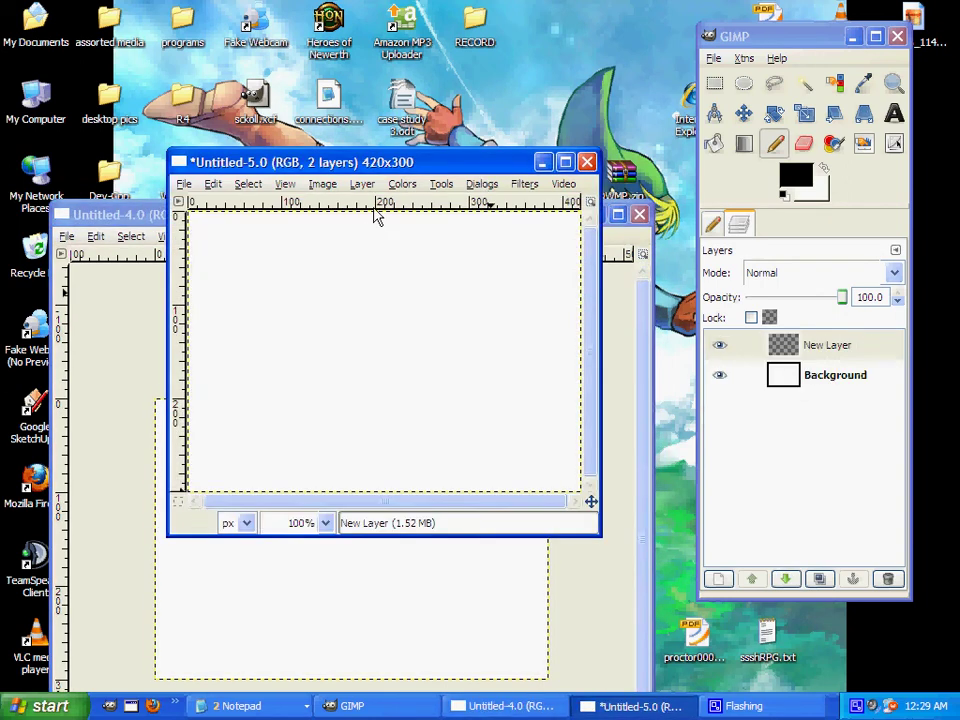
click(140, 212)
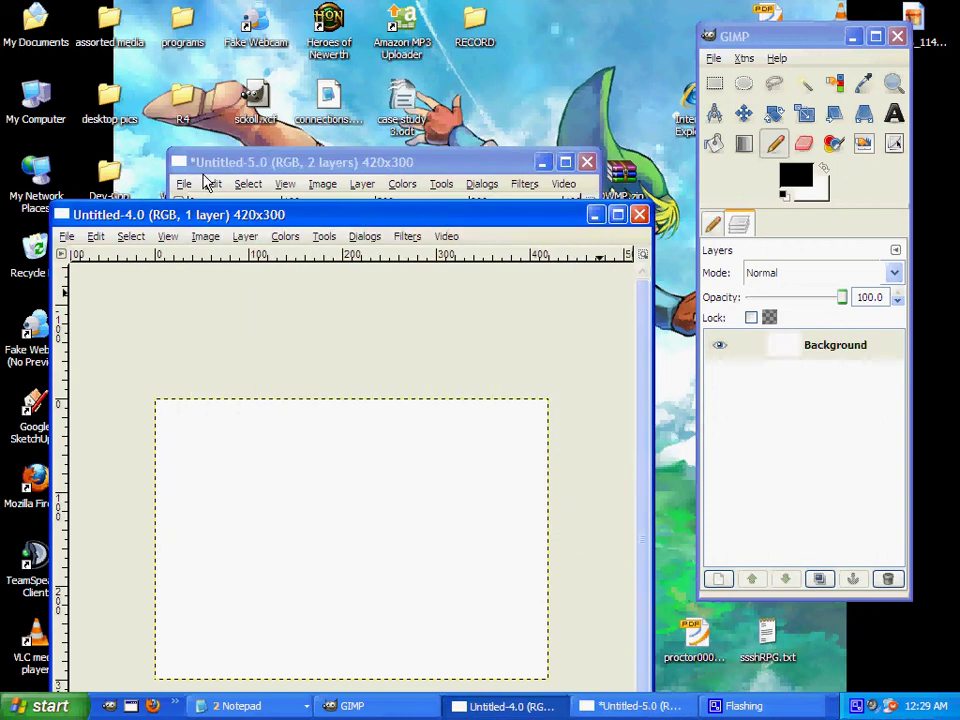
click(172, 162)
Close Untitled-5.0 with Don't Save and move Untitled-4.0 higher up
click(587, 161)
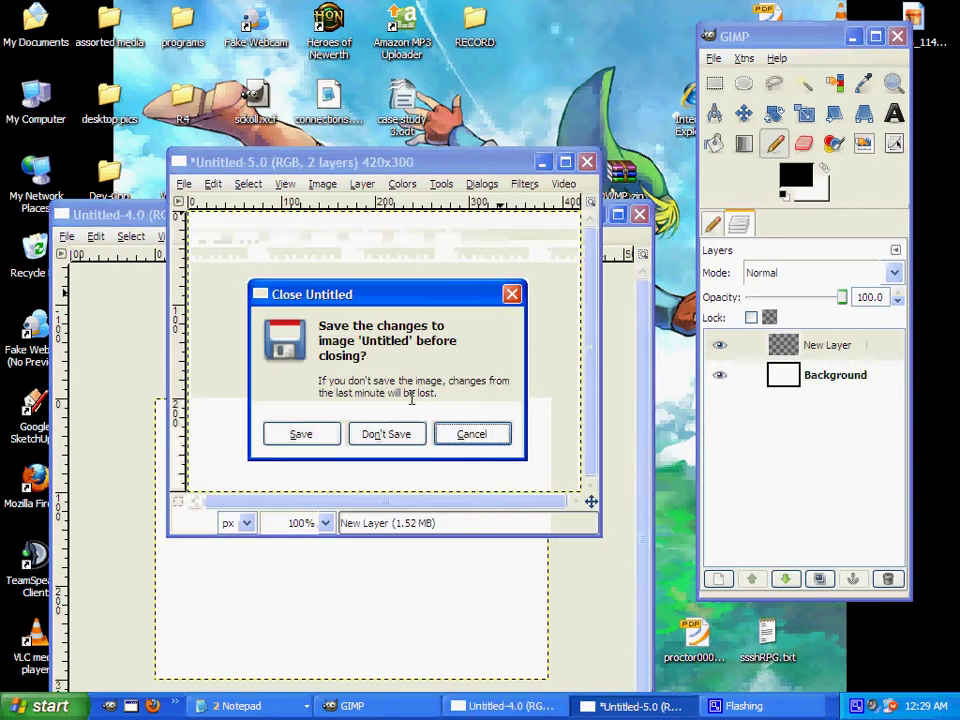
click(388, 434)
drag(433, 220, 420, 33)
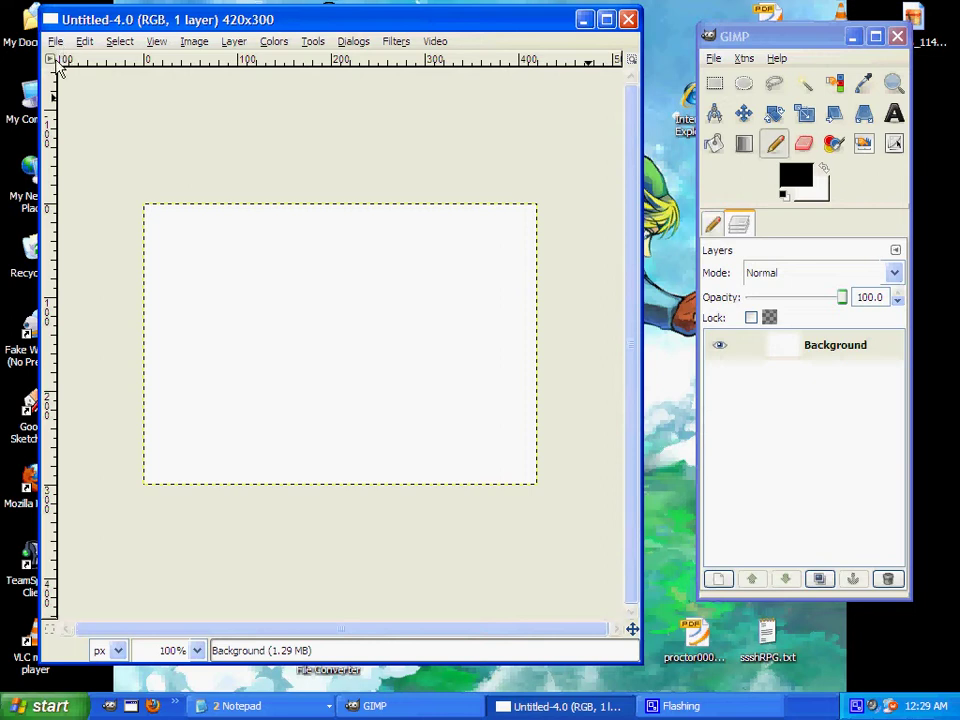
Look through the File menu items, then move across to the Edit menu
click(55, 42)
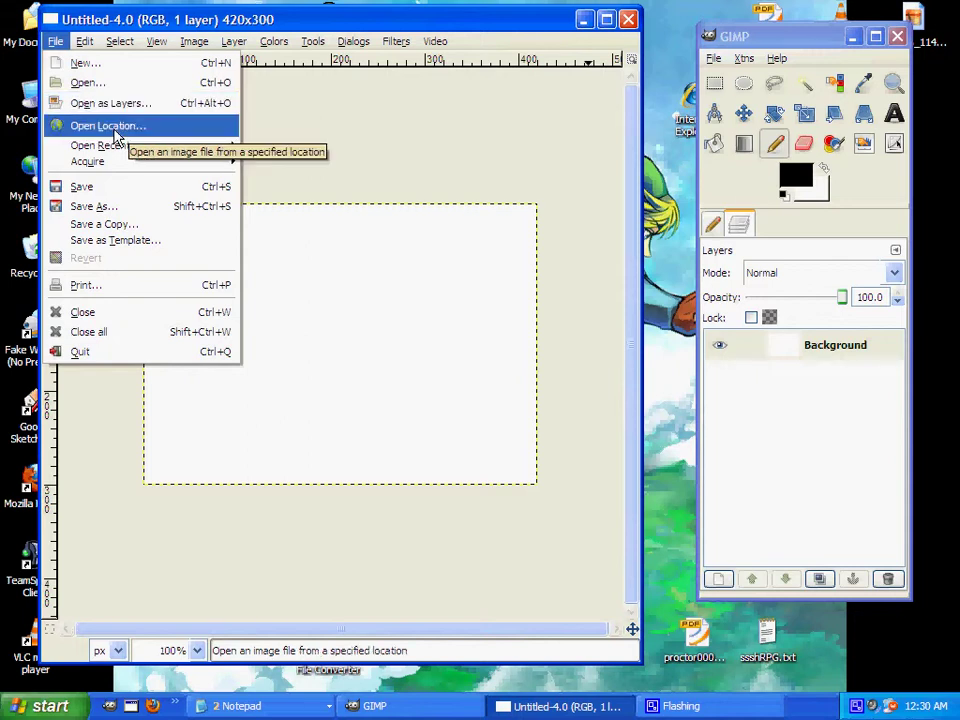
mouse_move(124, 150)
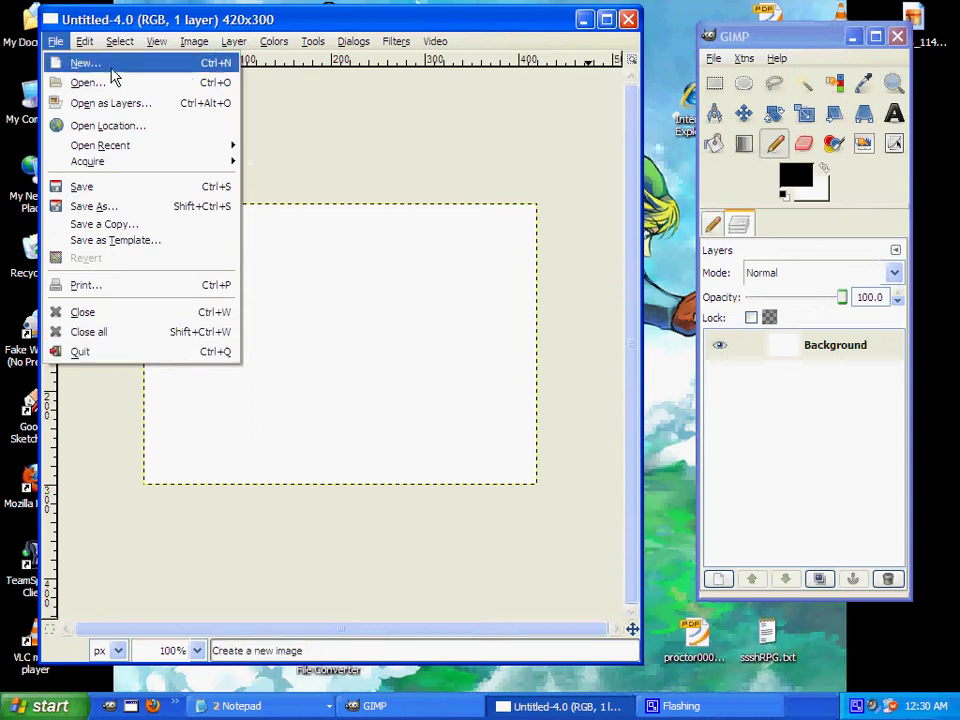
mouse_move(84, 41)
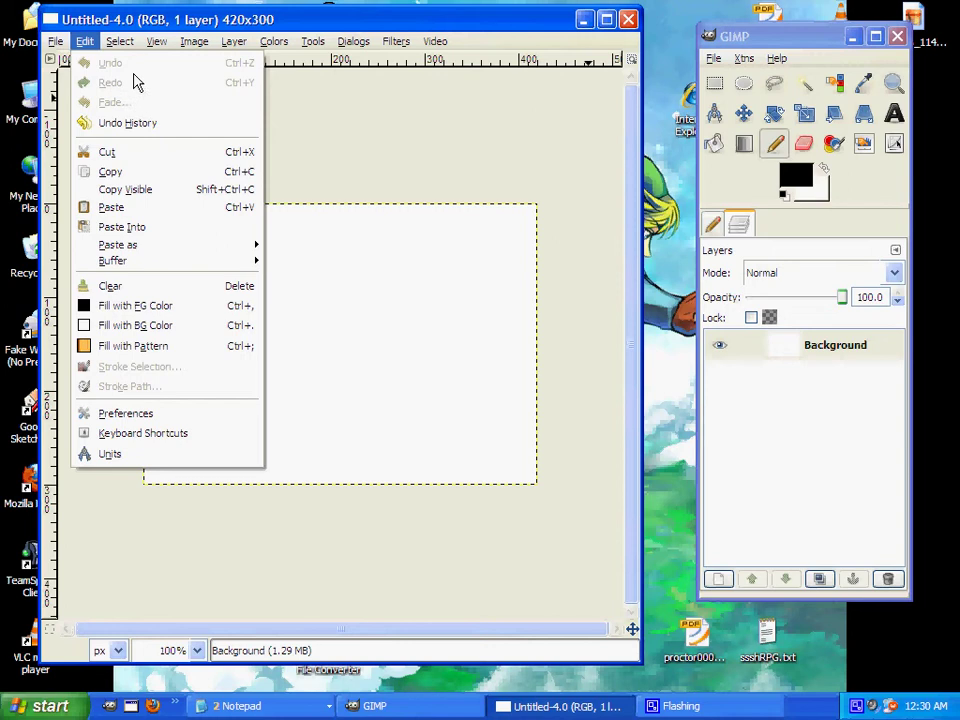
Open Edit > Undo History, try docking it with the toolbox, and check its tab menu
click(139, 124)
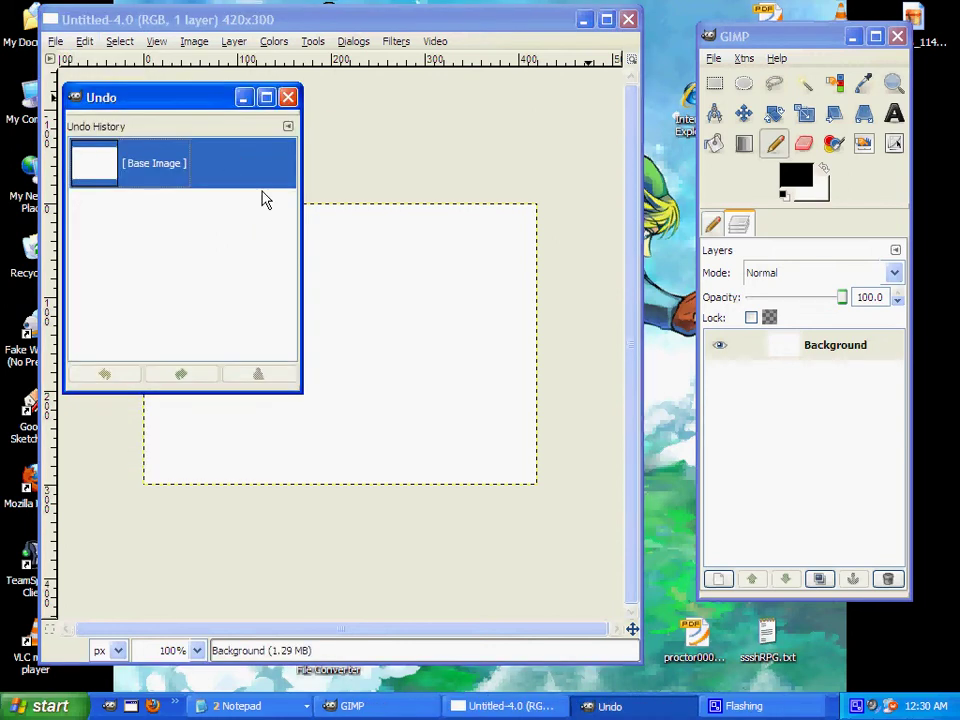
drag(73, 97, 771, 240)
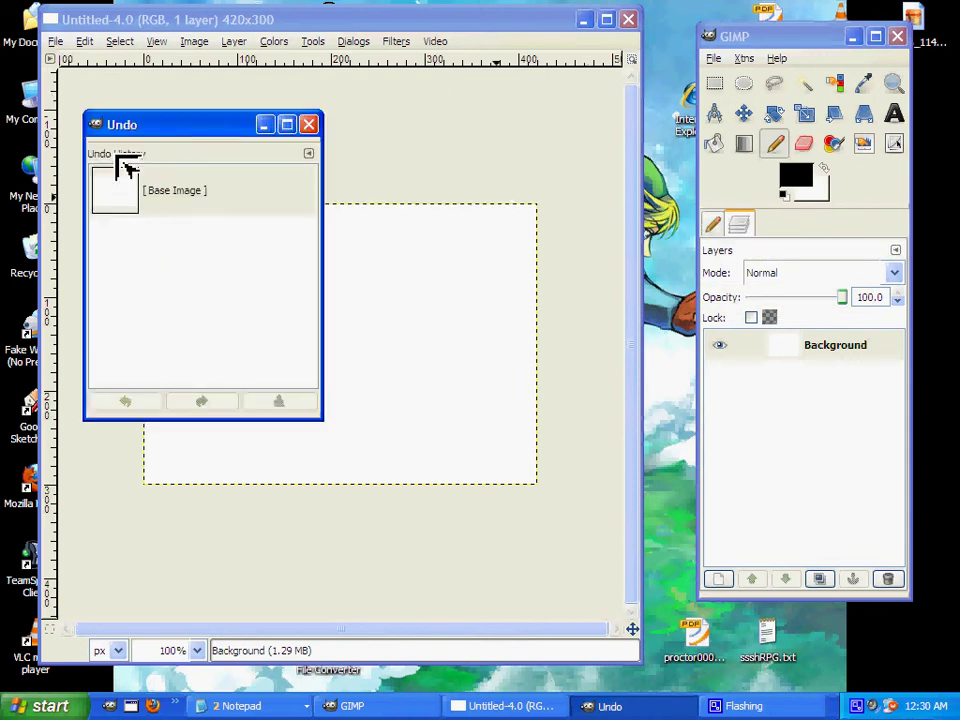
drag(124, 166, 730, 224)
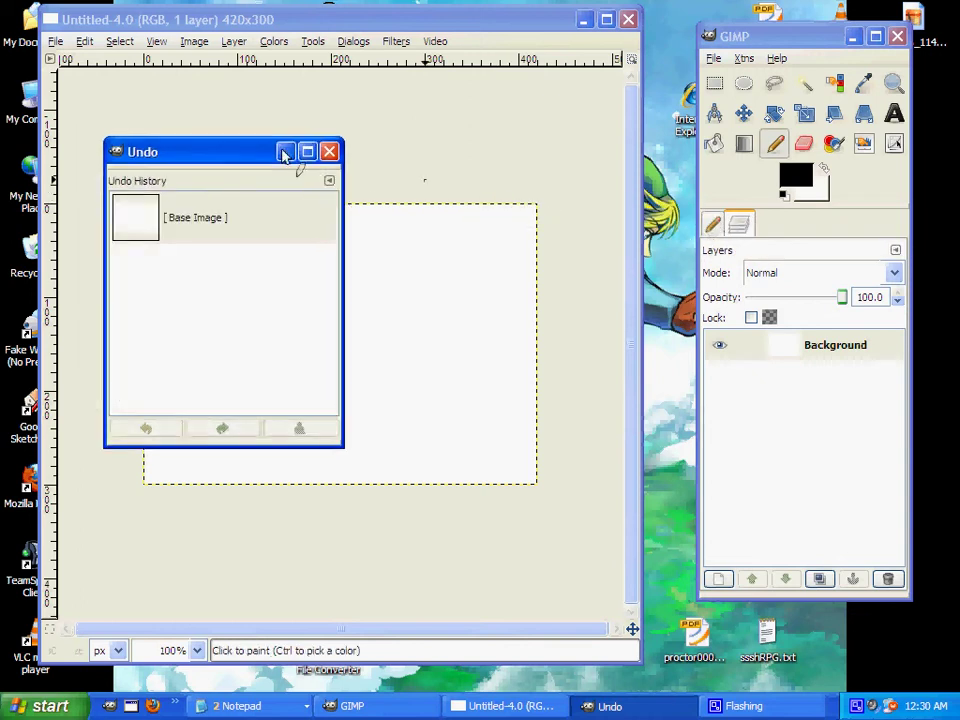
drag(141, 160, 806, 228)
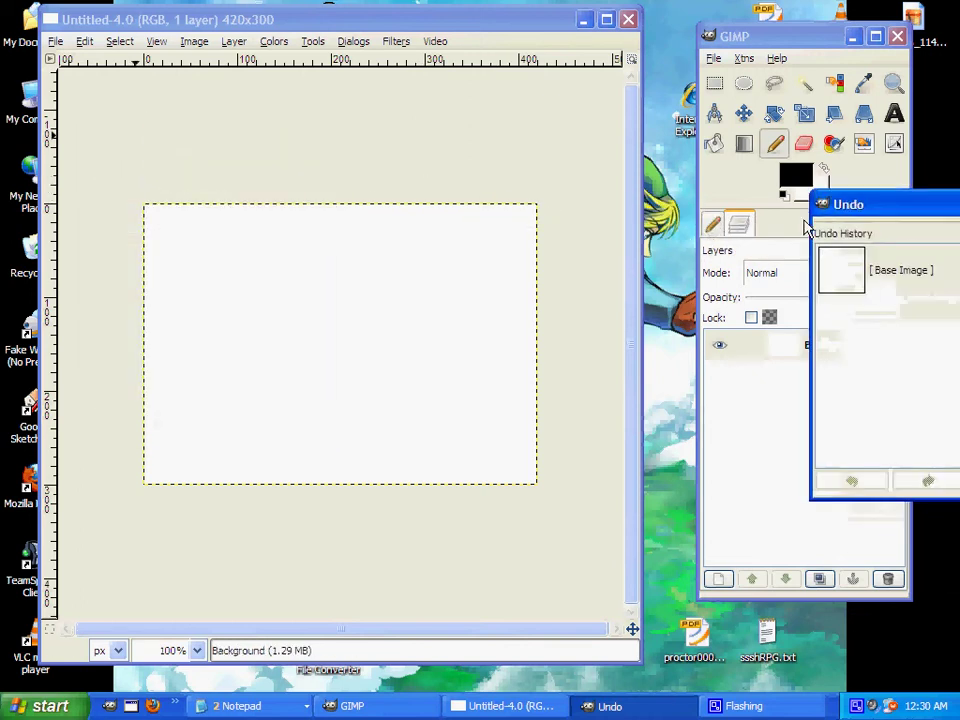
click(767, 39)
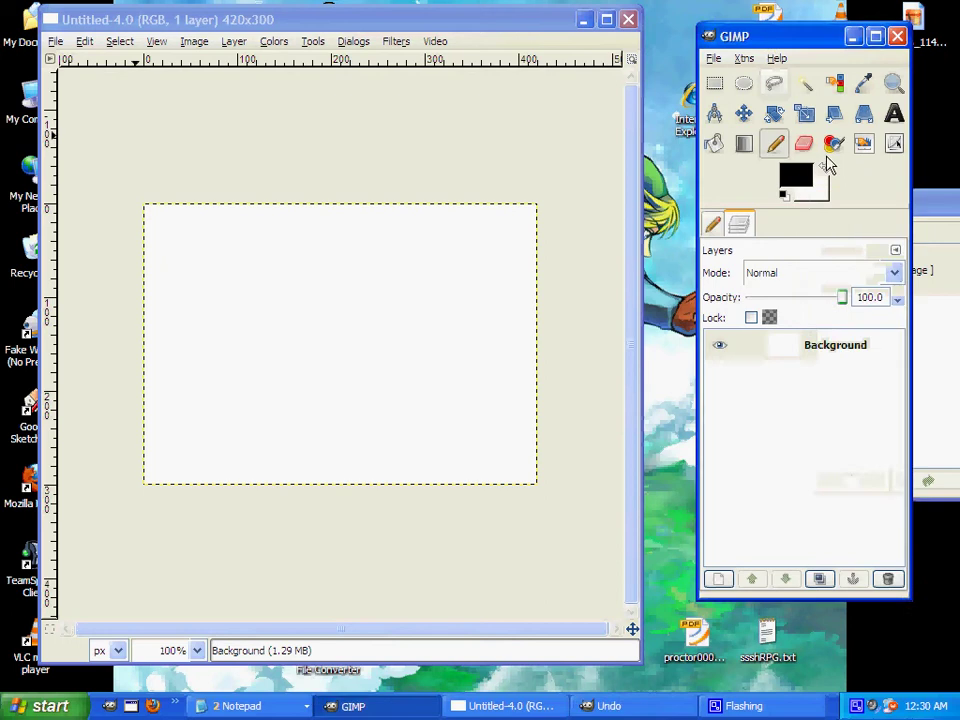
click(930, 216)
drag(825, 236, 735, 228)
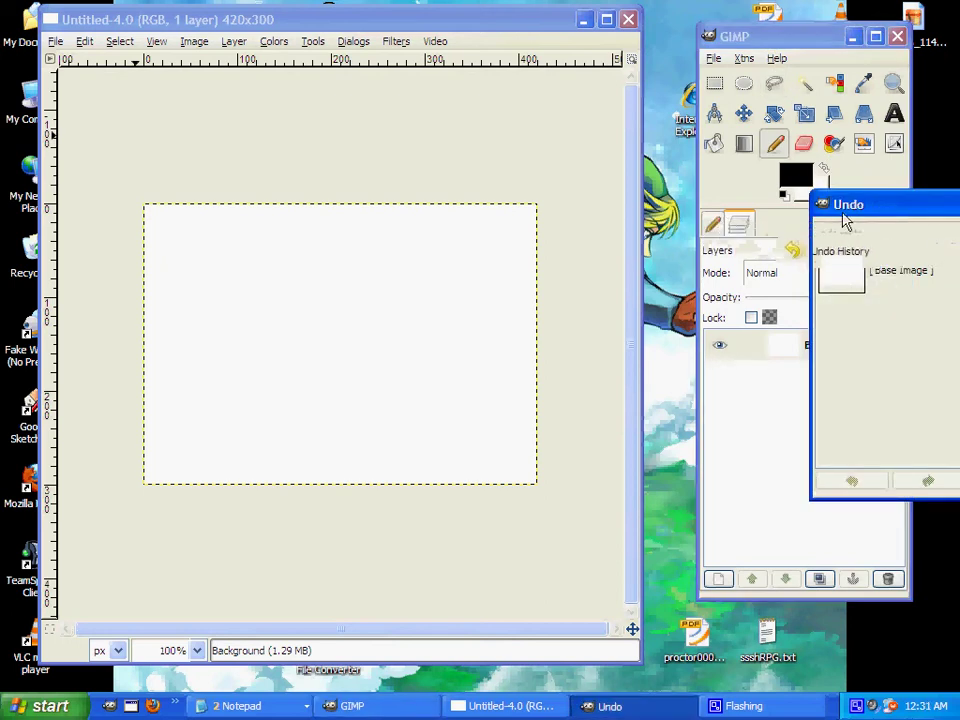
drag(845, 218, 158, 193)
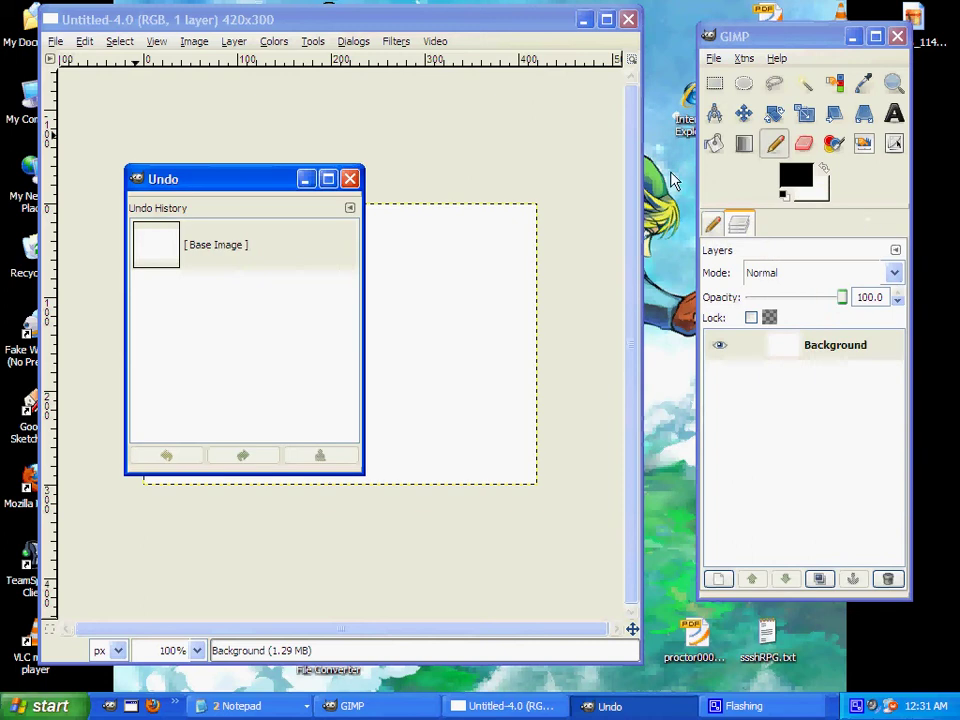
click(351, 210)
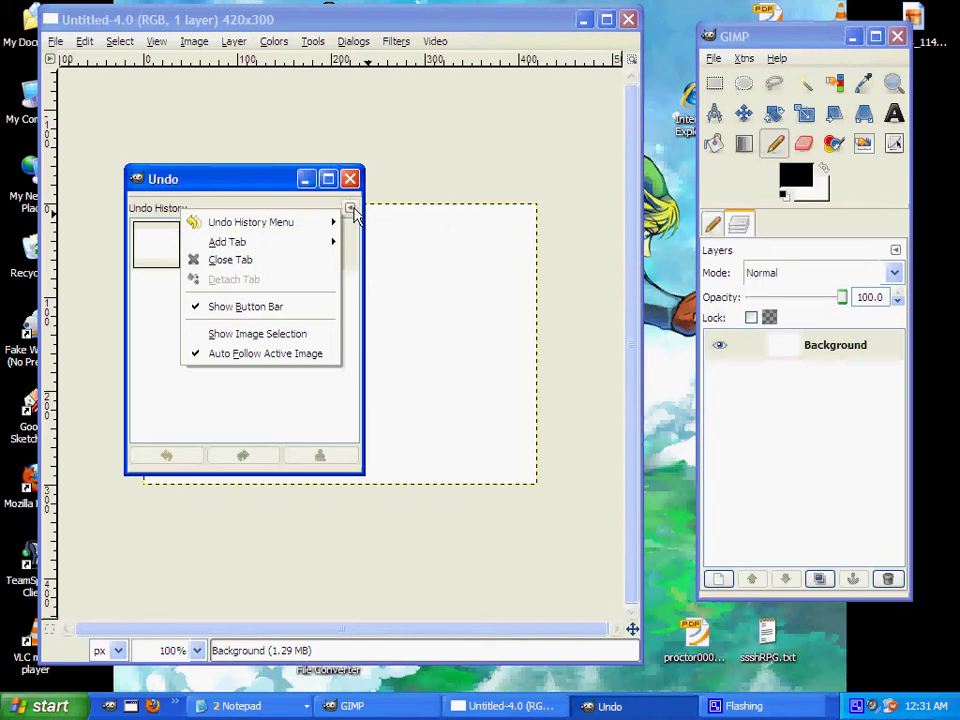
click(352, 196)
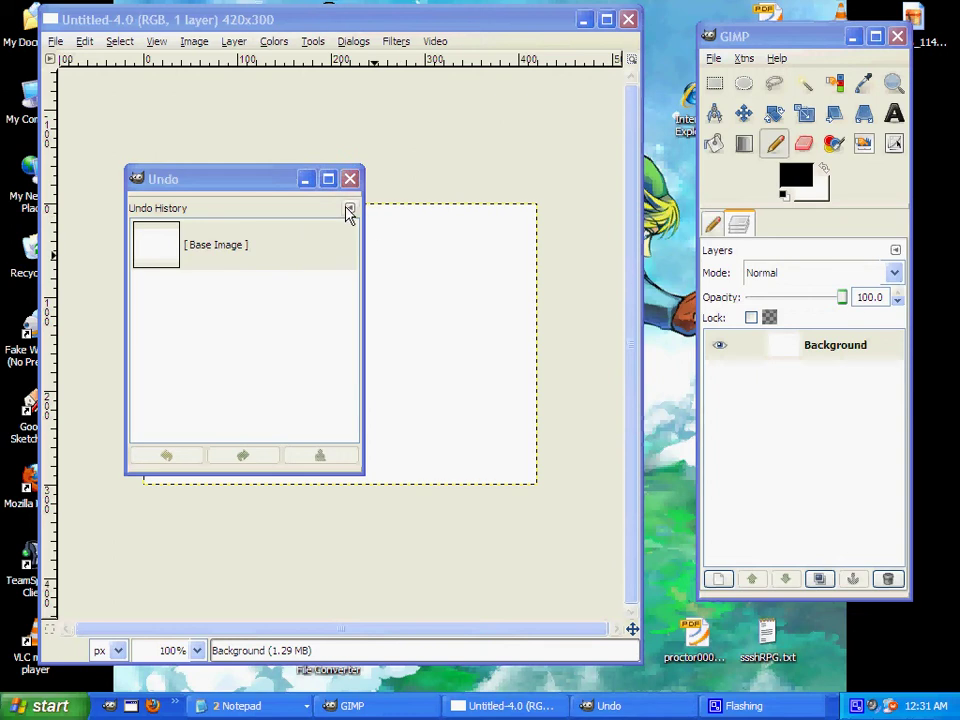
Draw a straight diagonal pencil line with a Shift-click, then undo and redo it in Undo History
click(351, 181)
shift+click(493, 392)
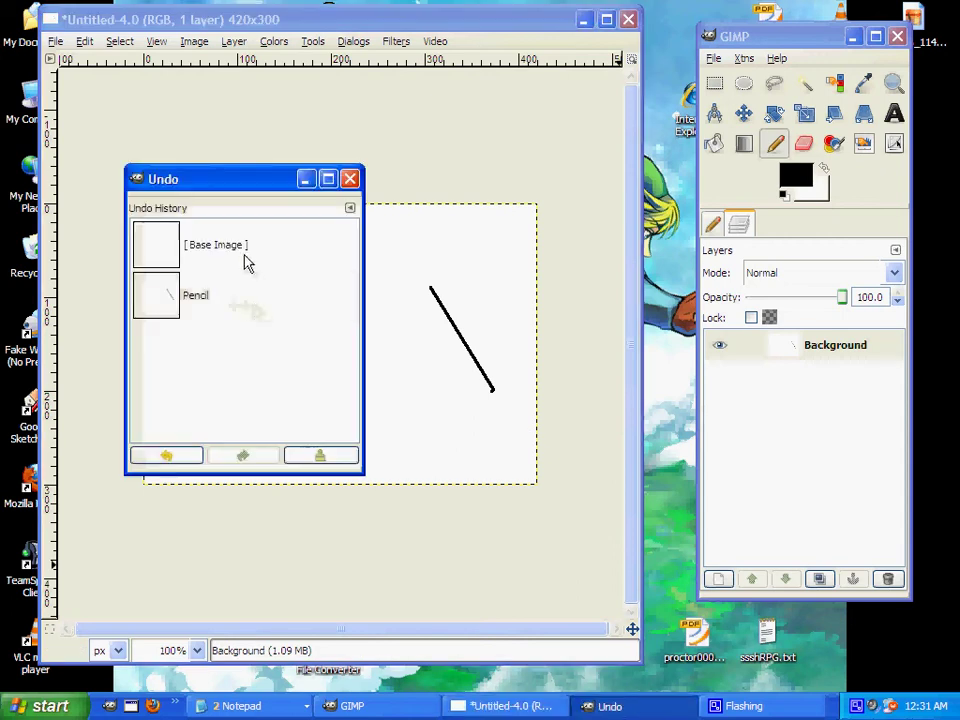
click(218, 310)
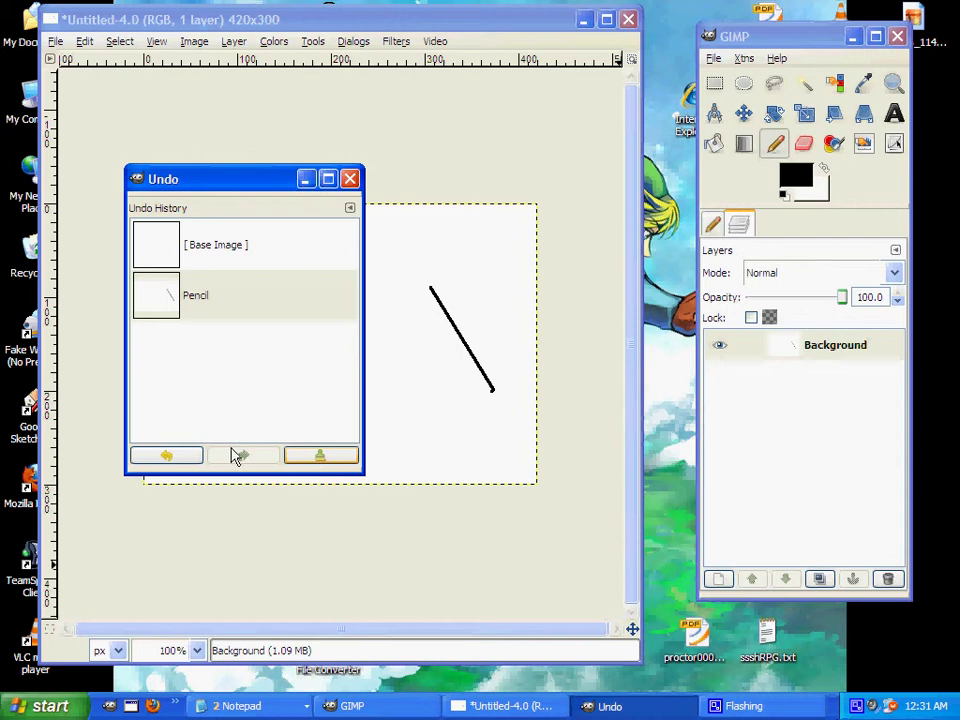
click(167, 456)
click(245, 456)
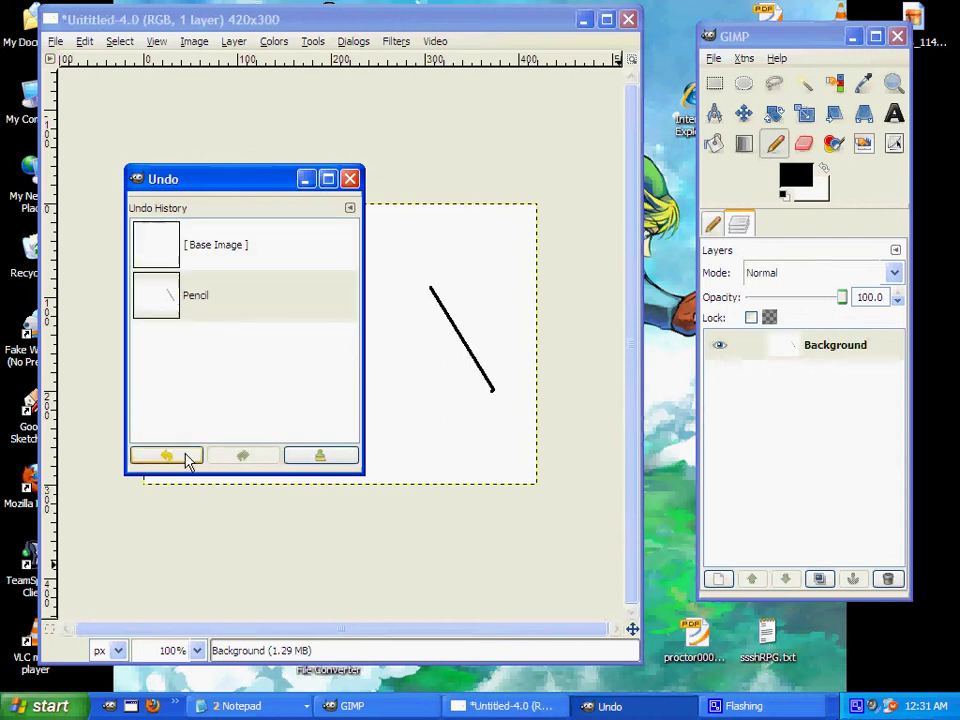
Close the Undo History and use Edit > Clear to erase the pencil line
click(349, 180)
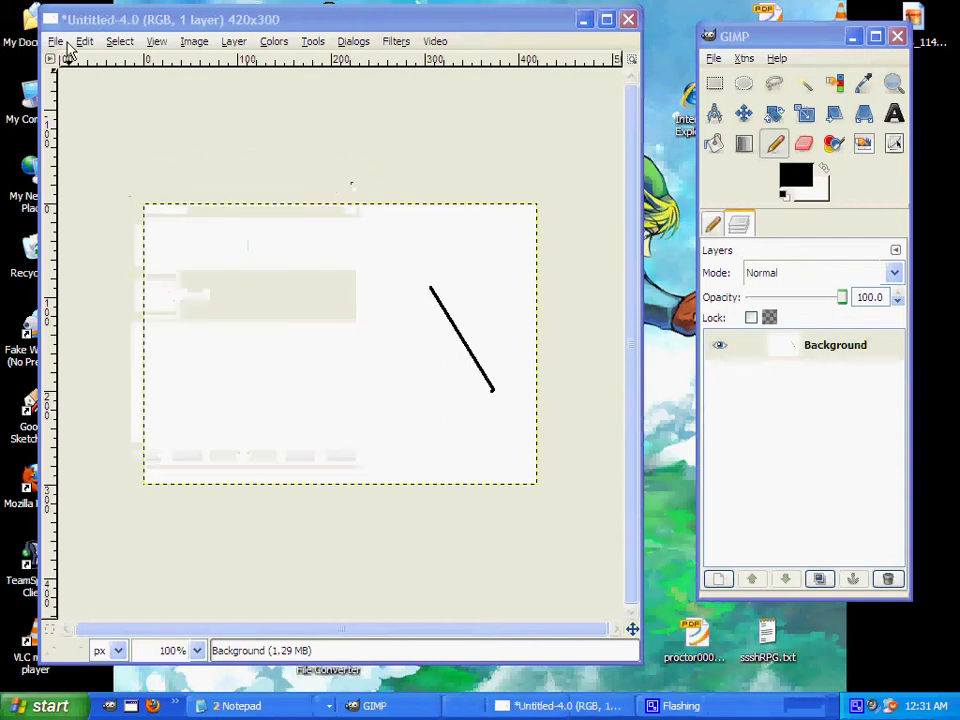
click(84, 41)
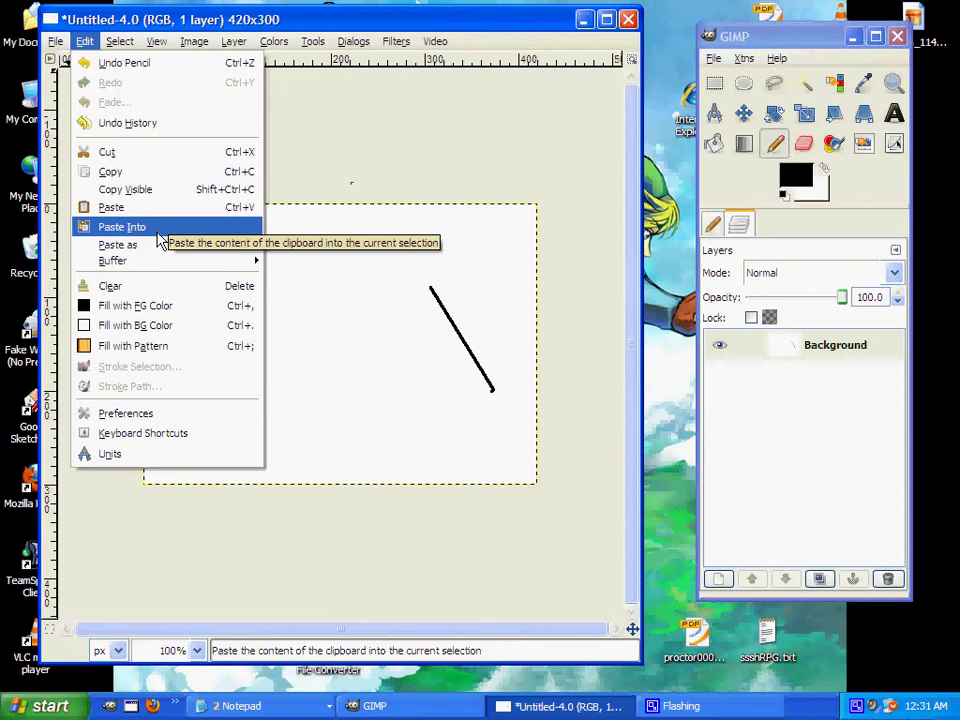
mouse_move(158, 262)
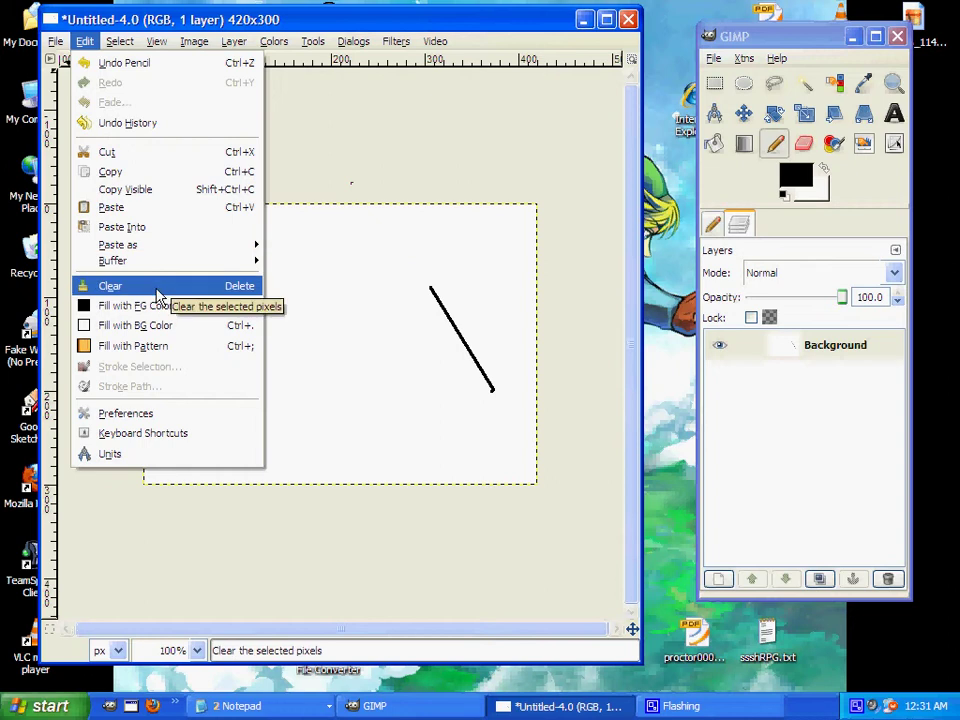
click(437, 91)
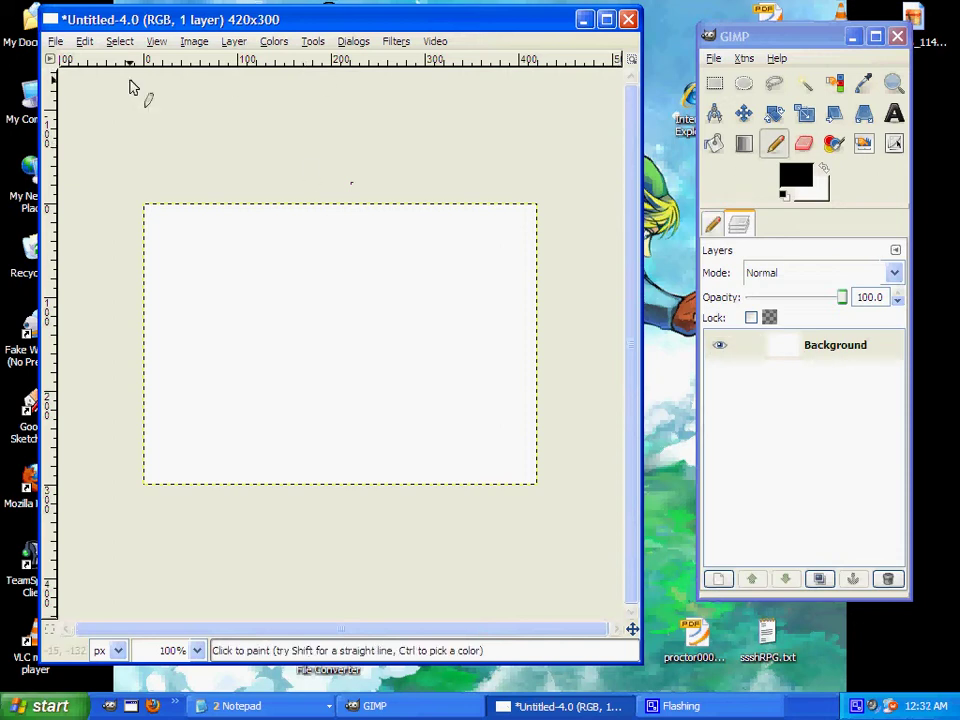
key(x)
key(ctrl+period)
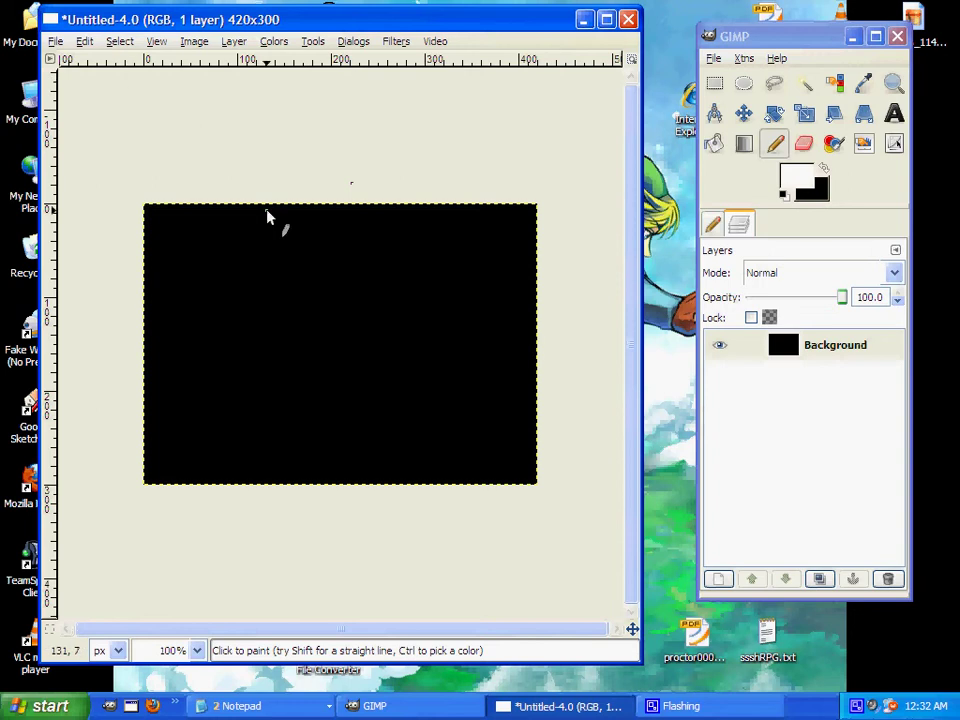
key(x)
key(ctrl+period)
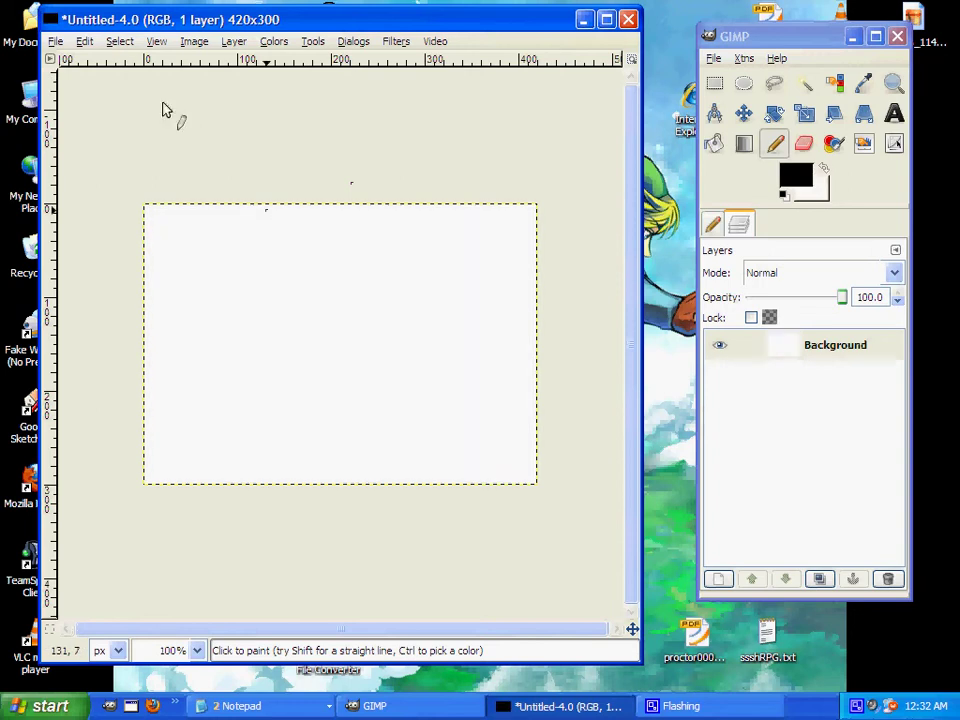
click(112, 42)
mouse_move(85, 41)
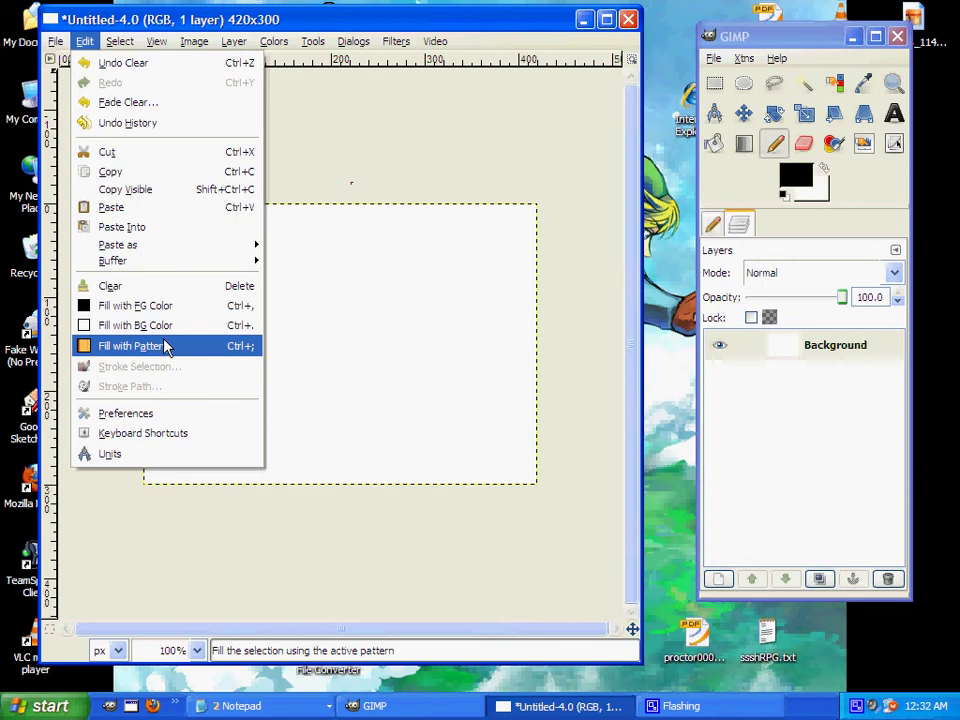
mouse_move(435, 41)
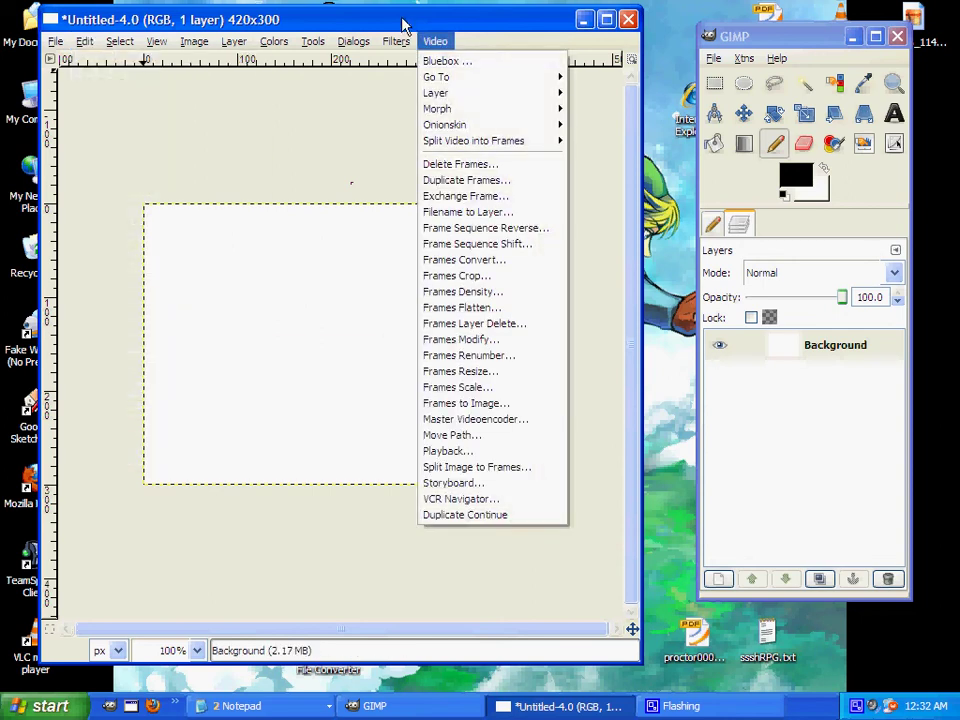
key(Escape)
key(ctrl+comma)
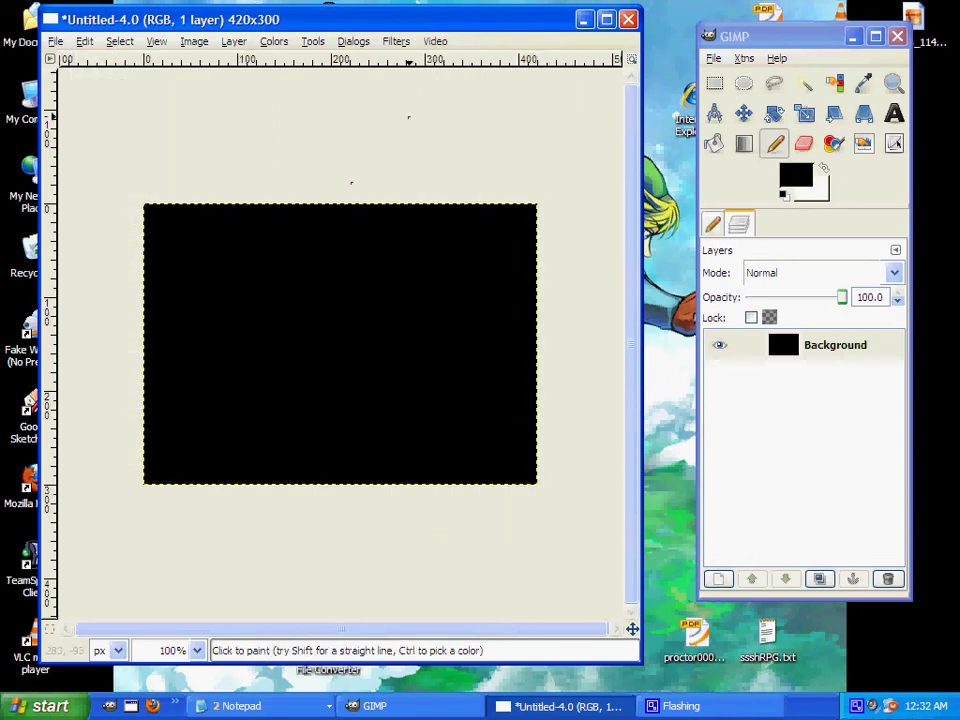
key(ctrl+period)
key(ctrl+comma)
key(ctrl+period)
key(ctrl+comma)
key(ctrl+period)
key(ctrl+comma)
key(ctrl+period)
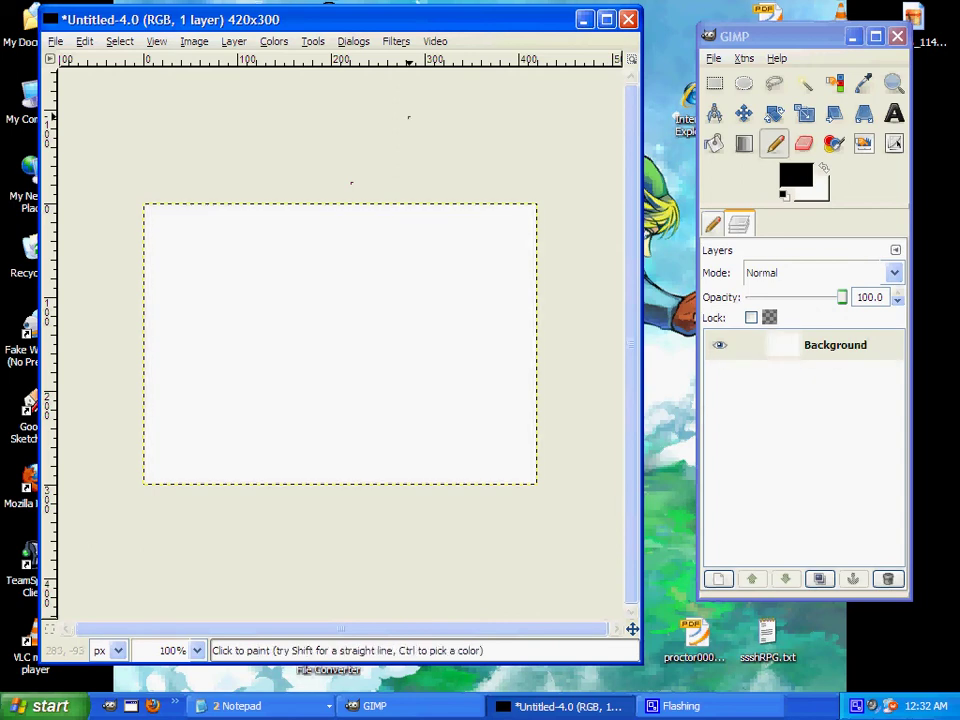
click(84, 41)
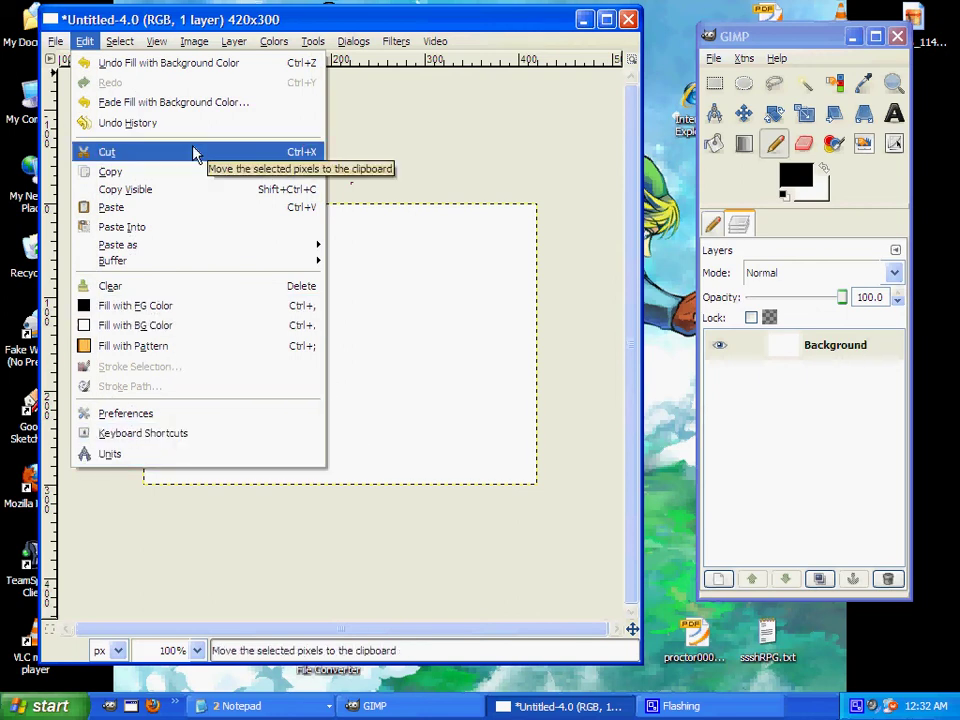
key(Right)
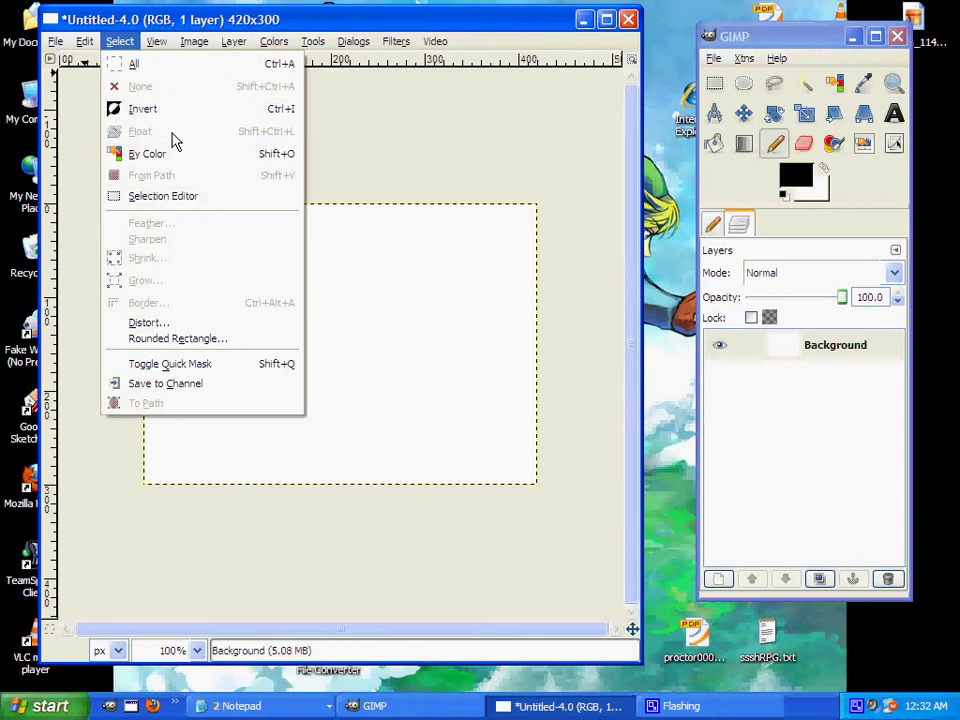
Draw a black zigzag pencil stroke near the centre and enclose it in a rectangle selection
mouse_move(194, 41)
key(Escape)
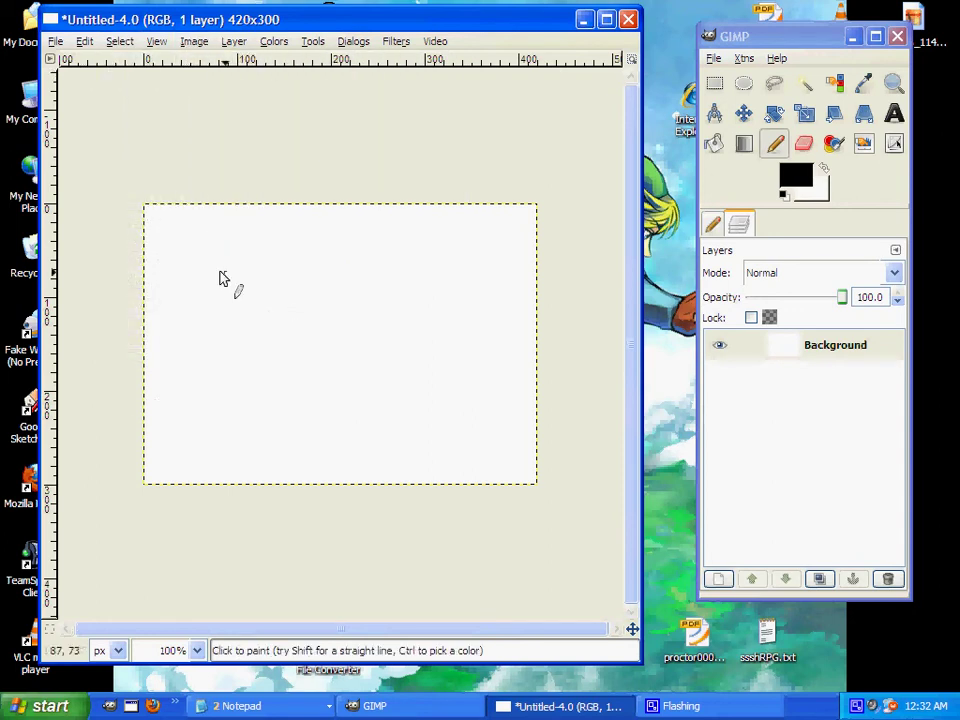
mouse_move(287, 341)
mouse_down()
mouse_move(281, 334)
mouse_move(317, 379)
mouse_move(349, 374)
mouse_up()
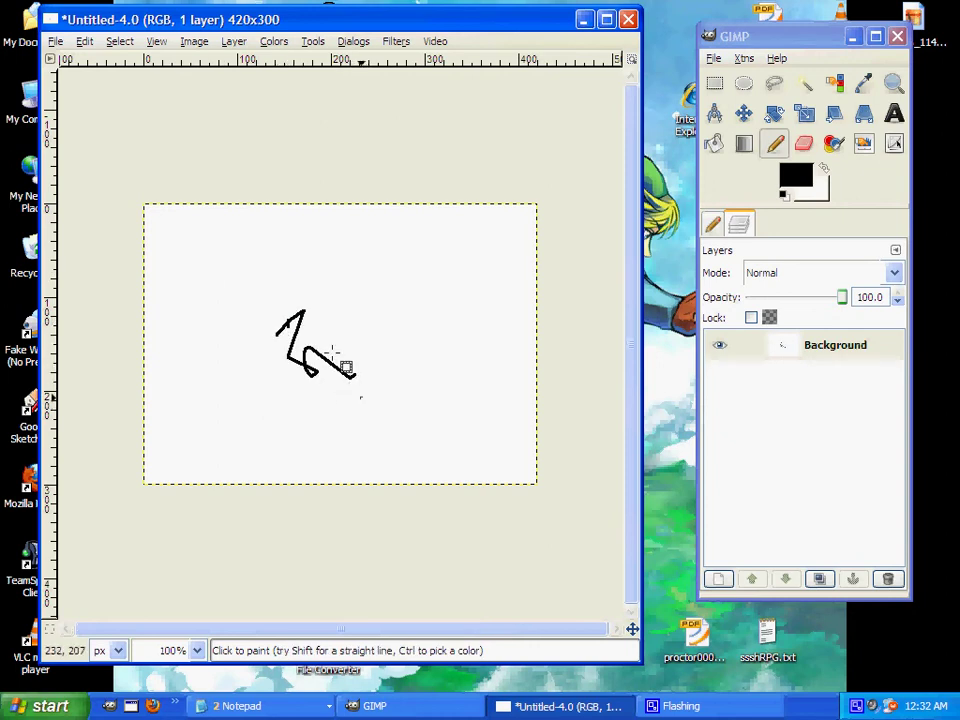
key(r)
drag(252, 285, 262, 291)
drag(414, 430, 414, 426)
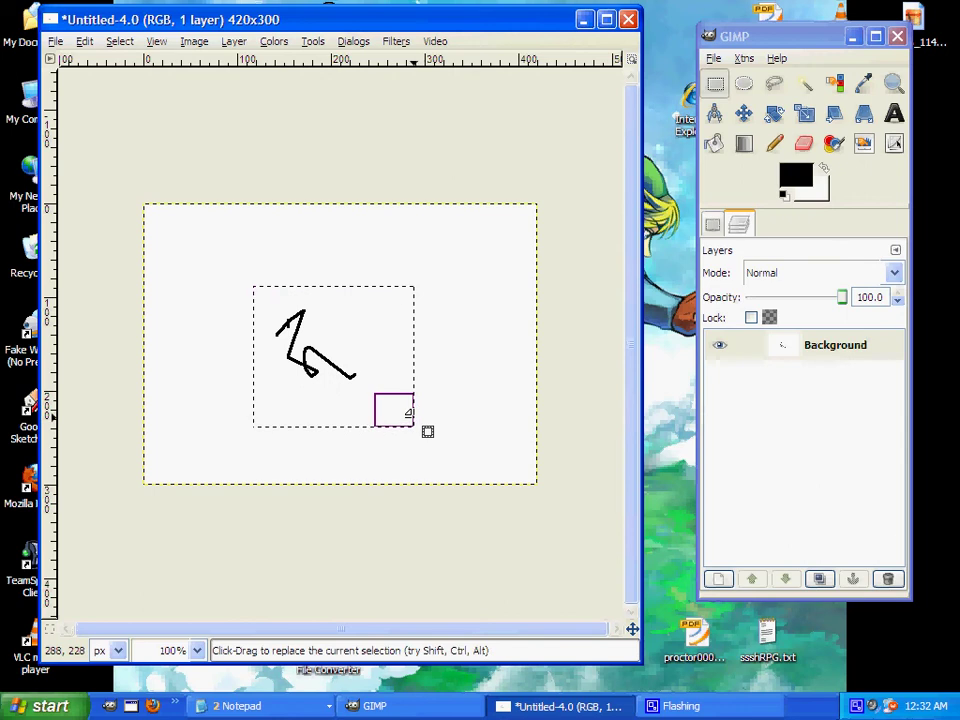
Float the selected sketch and move it about 97 px to the right
click(122, 43)
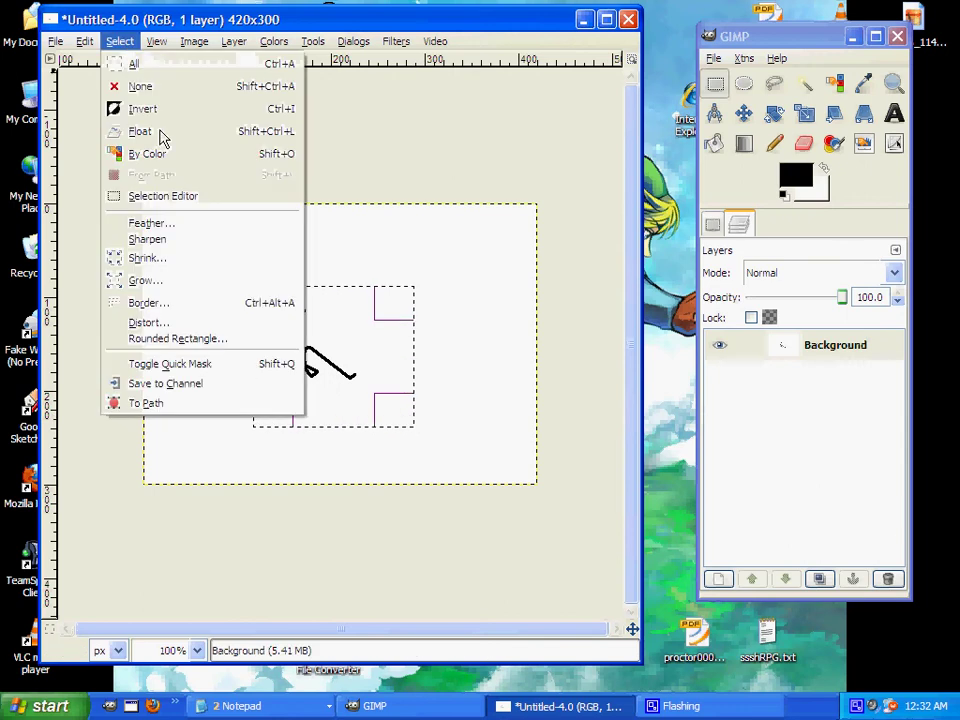
click(150, 132)
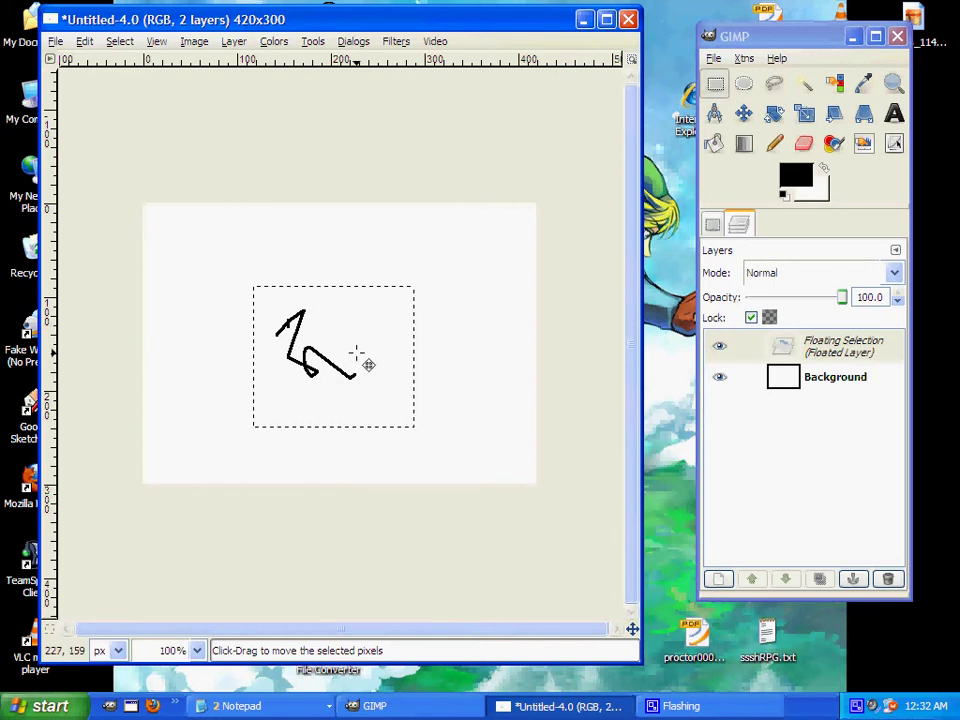
mouse_move(430, 333)
mouse_down()
mouse_move(476, 339)
mouse_move(320, 368)
mouse_move(300, 351)
mouse_move(238, 344)
mouse_move(366, 400)
mouse_move(372, 393)
mouse_up()
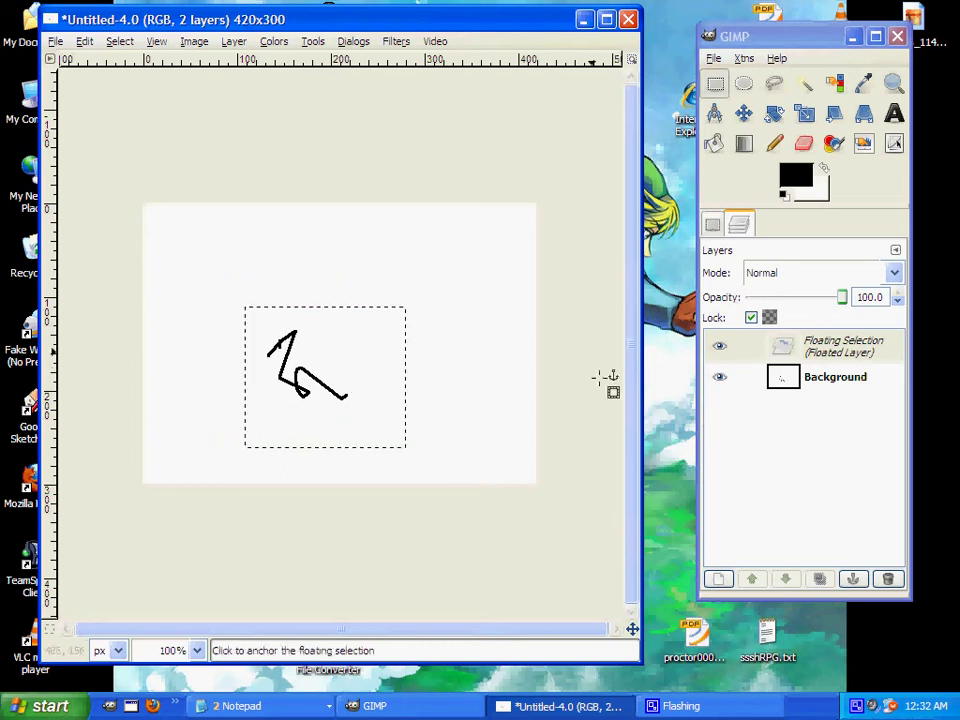
drag(311, 416, 403, 414)
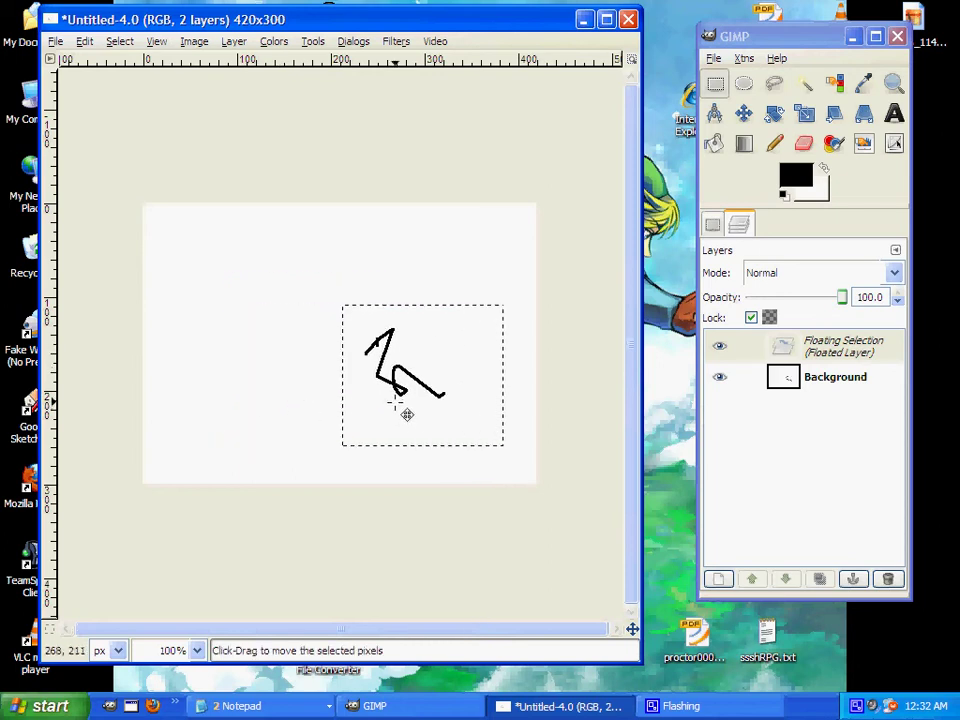
Turn the floating selection into its own new layer
click(721, 580)
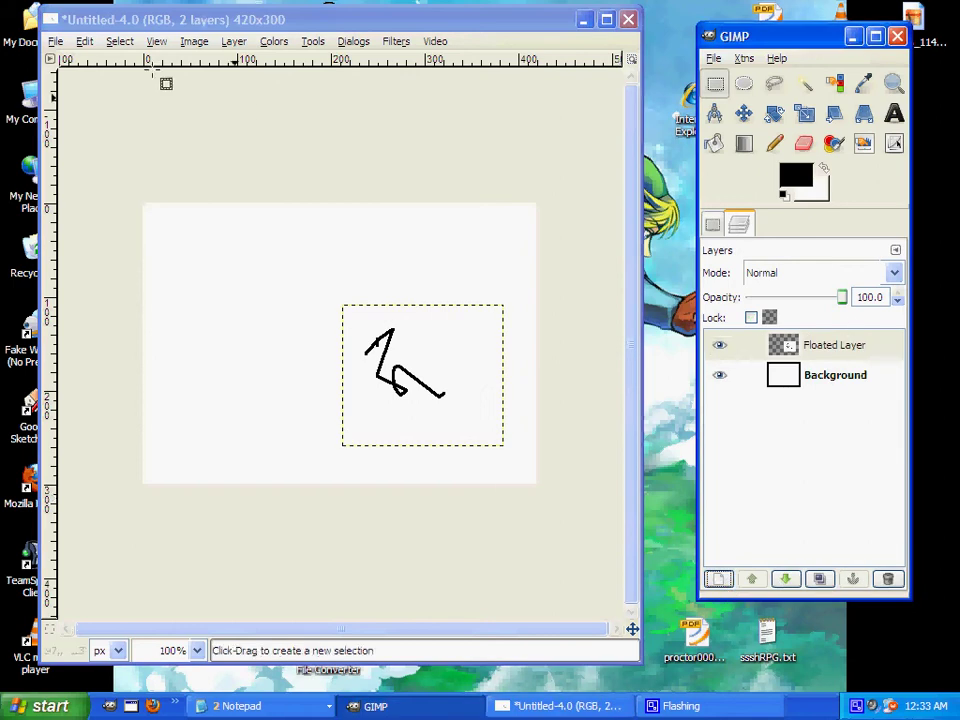
click(120, 41)
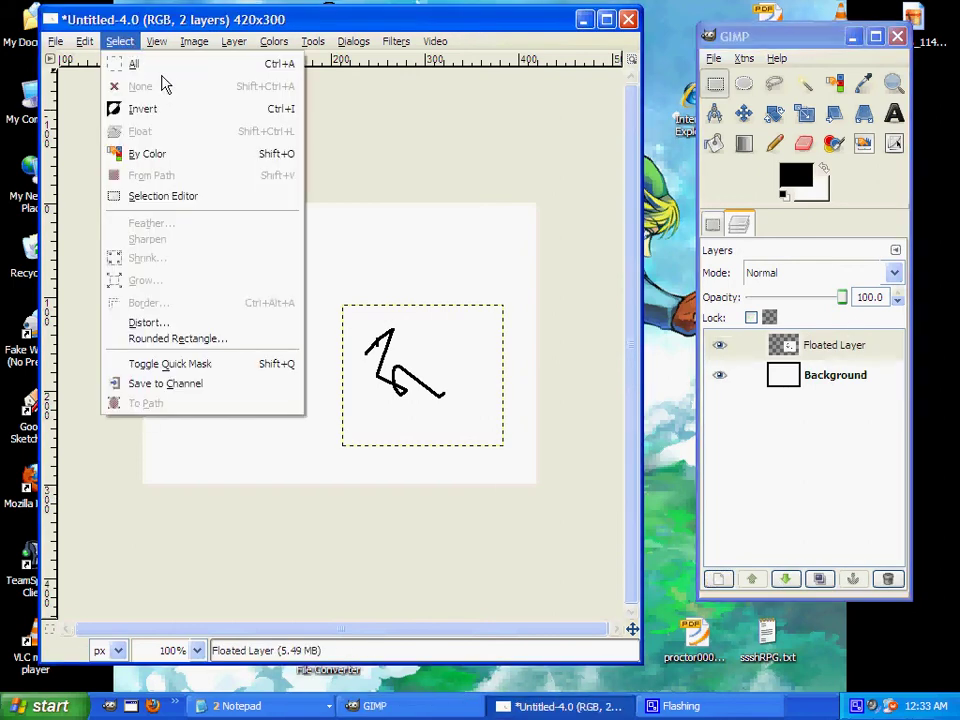
click(257, 268)
Select a small rectangle above-left of the sketch
drag(306, 319, 233, 255)
key(m)
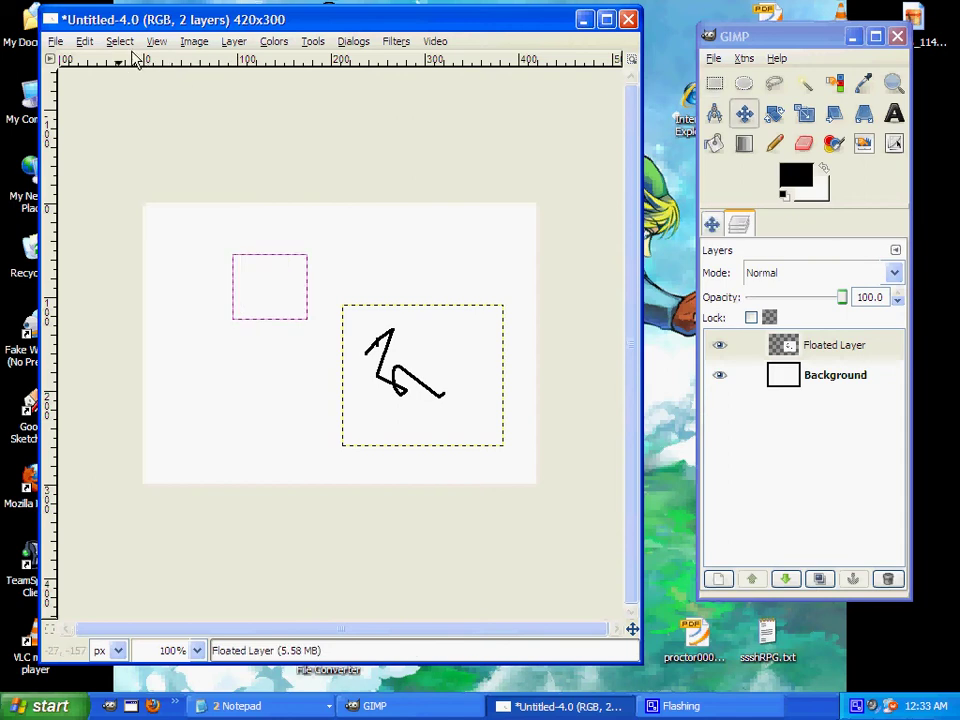
click(120, 41)
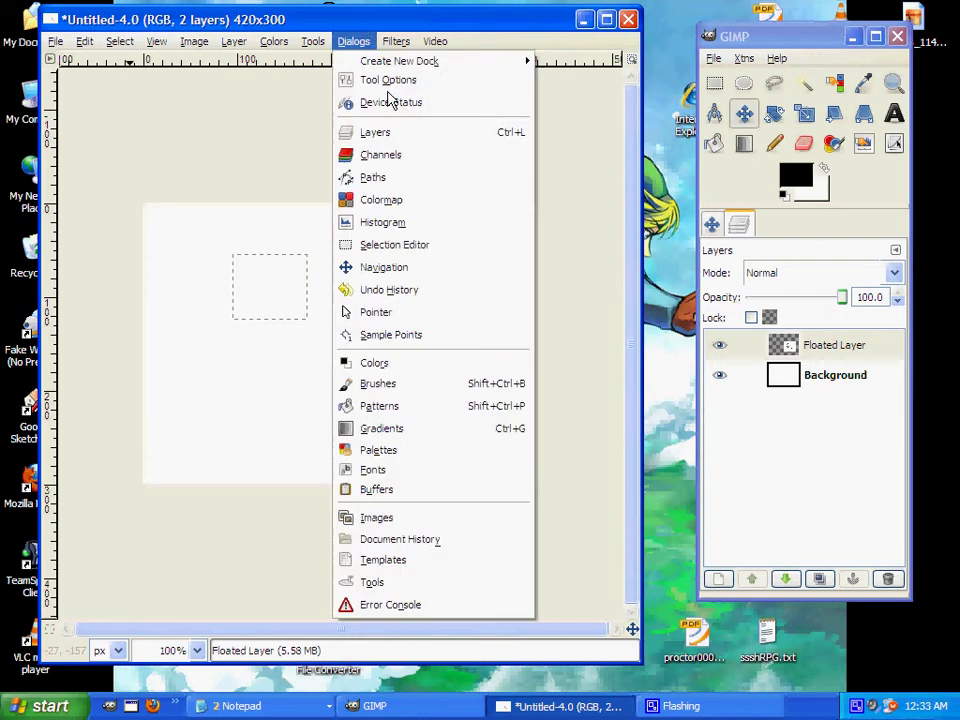
Try Border and then Distort on the rectangle selection, undoing each
click(358, 360)
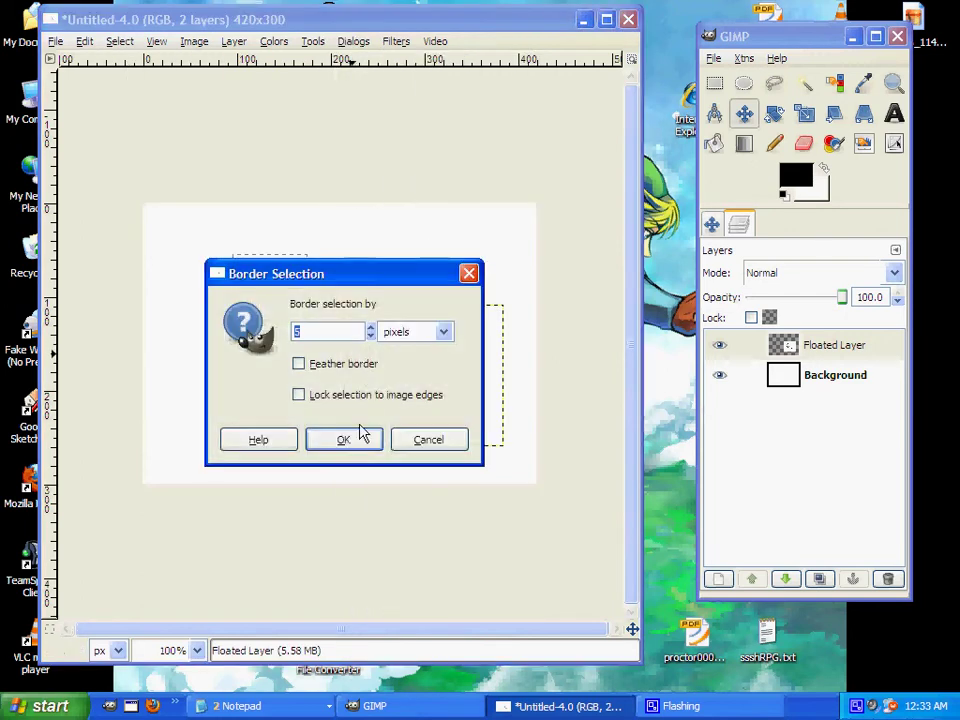
click(358, 441)
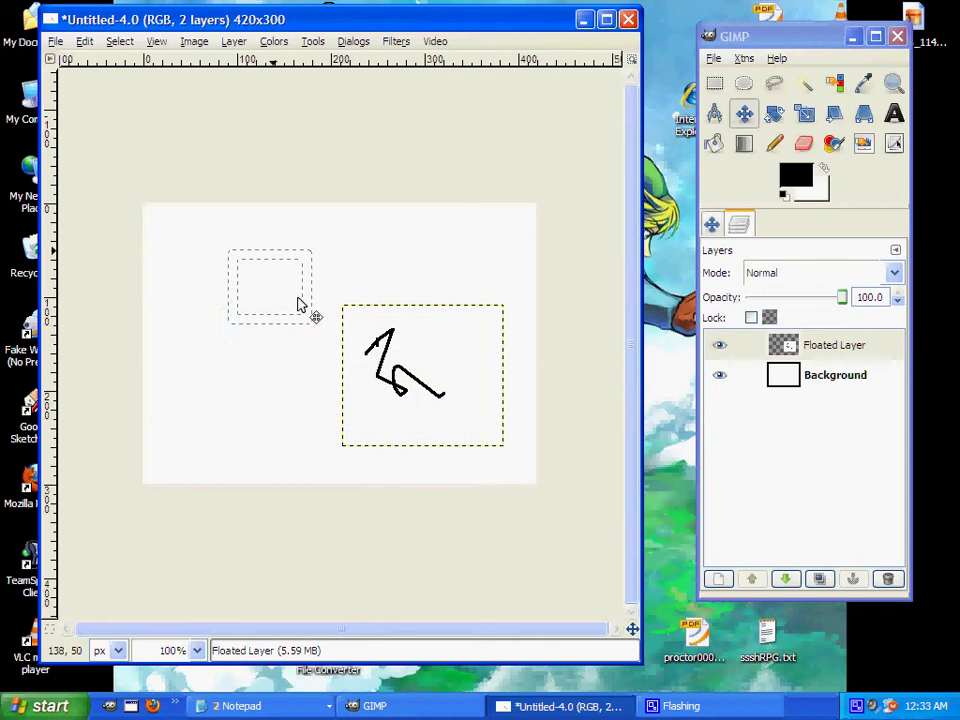
key(ctrl+z)
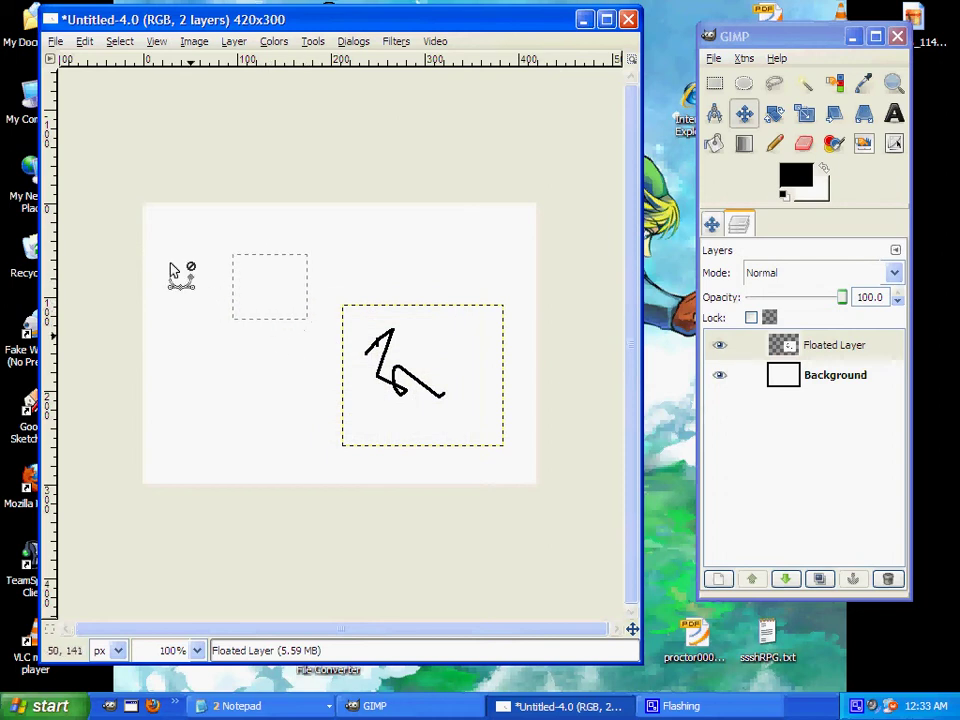
click(119, 41)
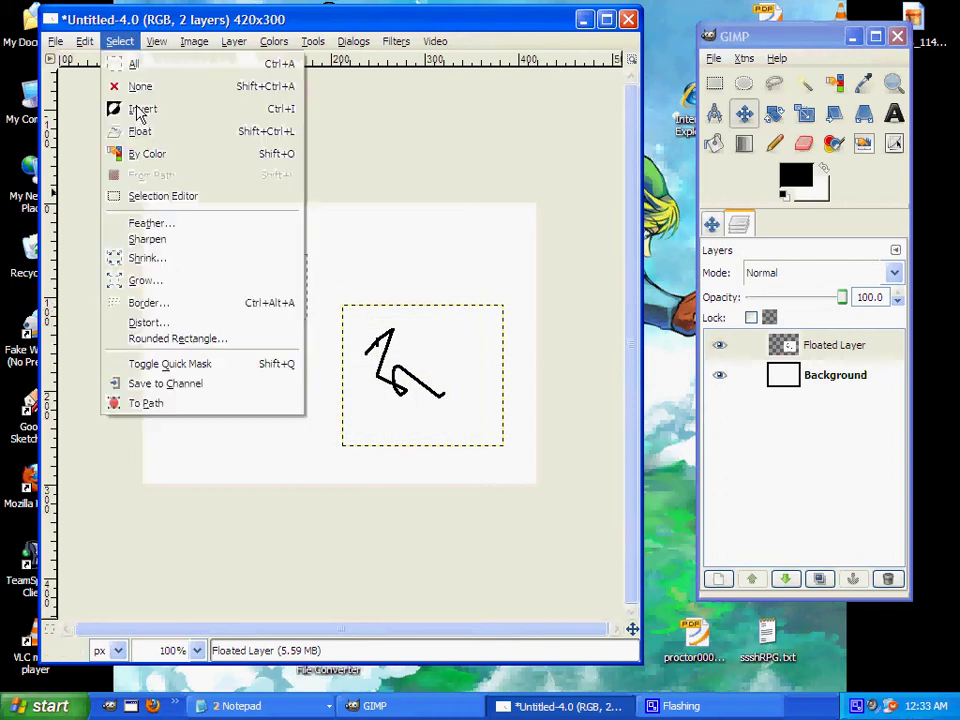
click(195, 325)
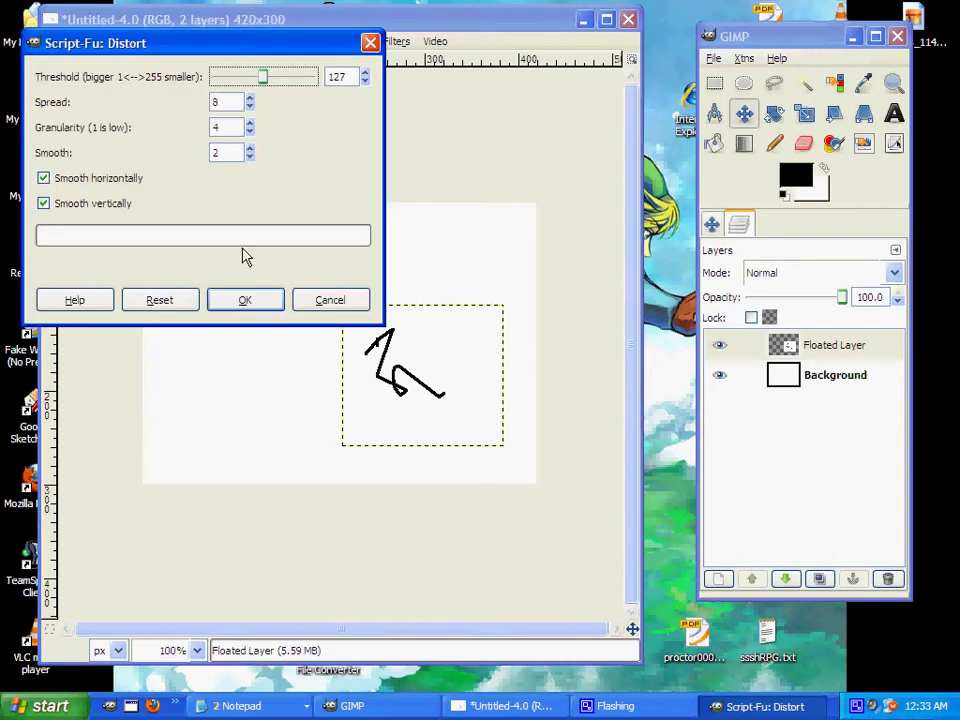
click(246, 304)
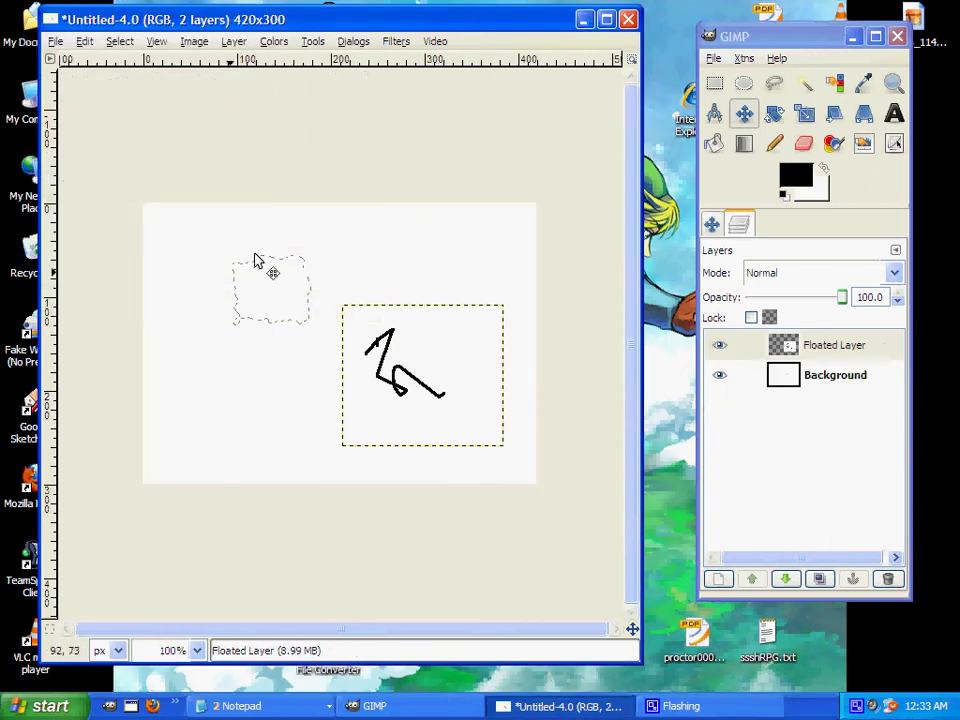
key(ctrl+z)
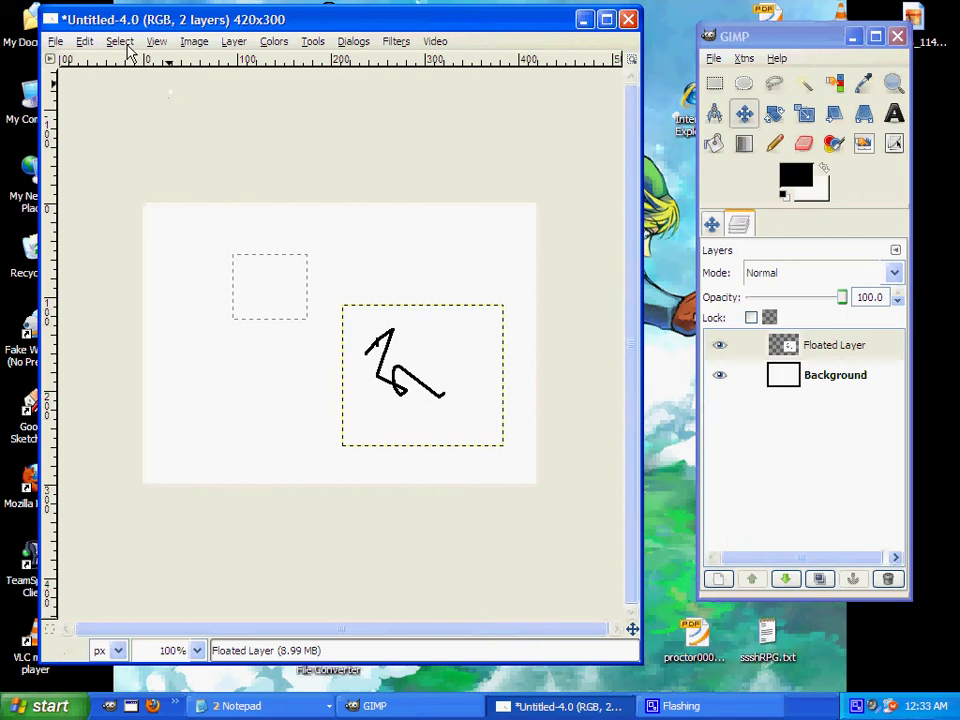
Round the selection with a 98 percent corner radius, then undo it
click(124, 44)
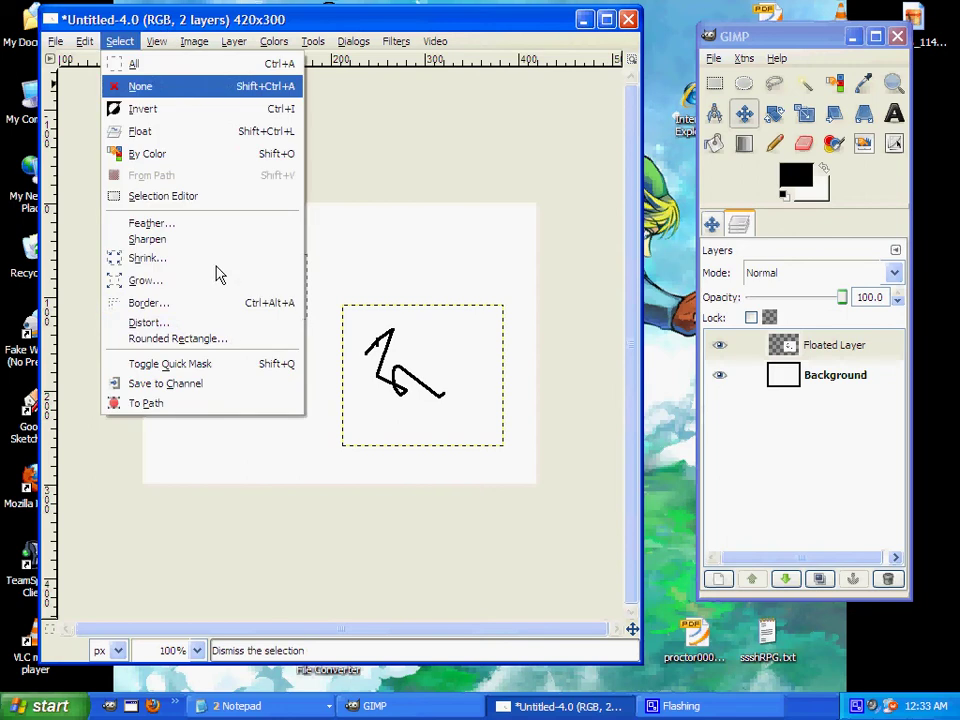
click(238, 343)
drag(229, 108, 310, 128)
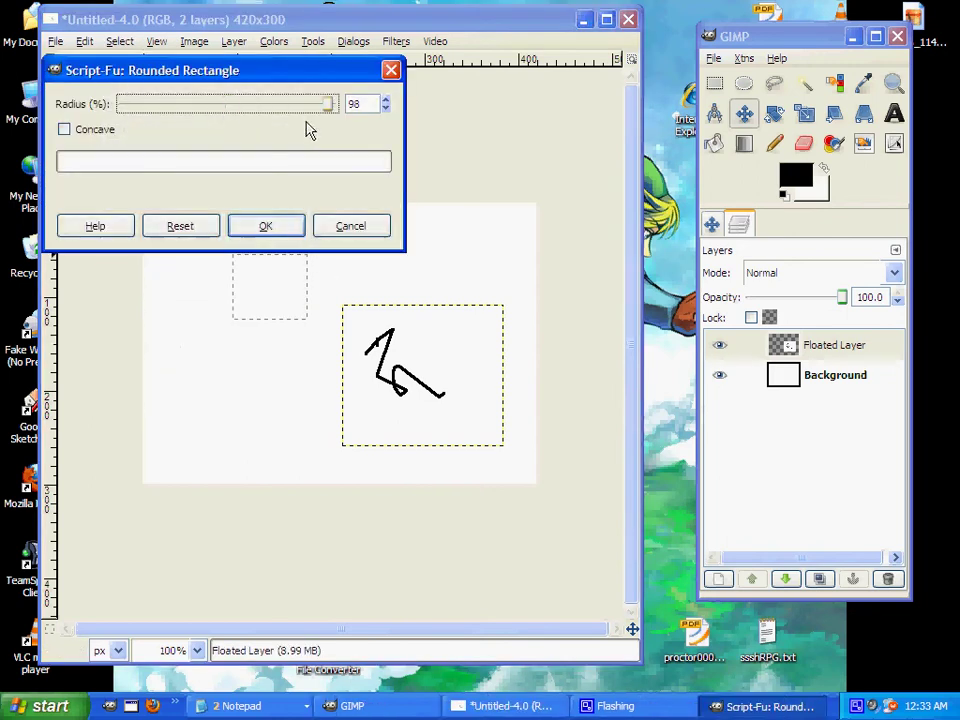
click(265, 226)
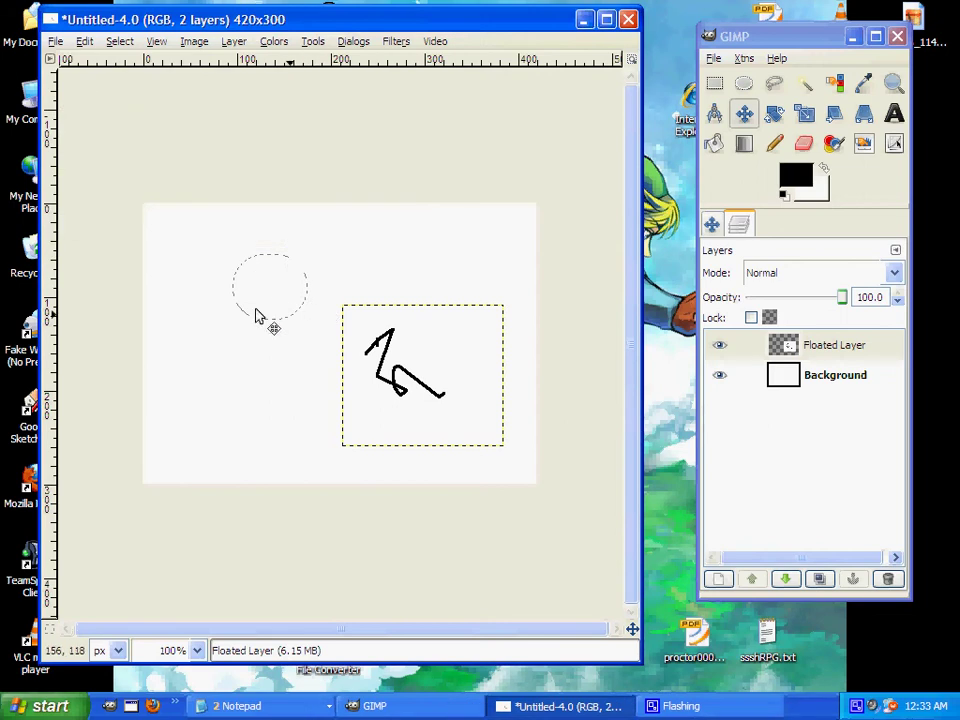
key(ctrl+z)
key(ctrl+z)
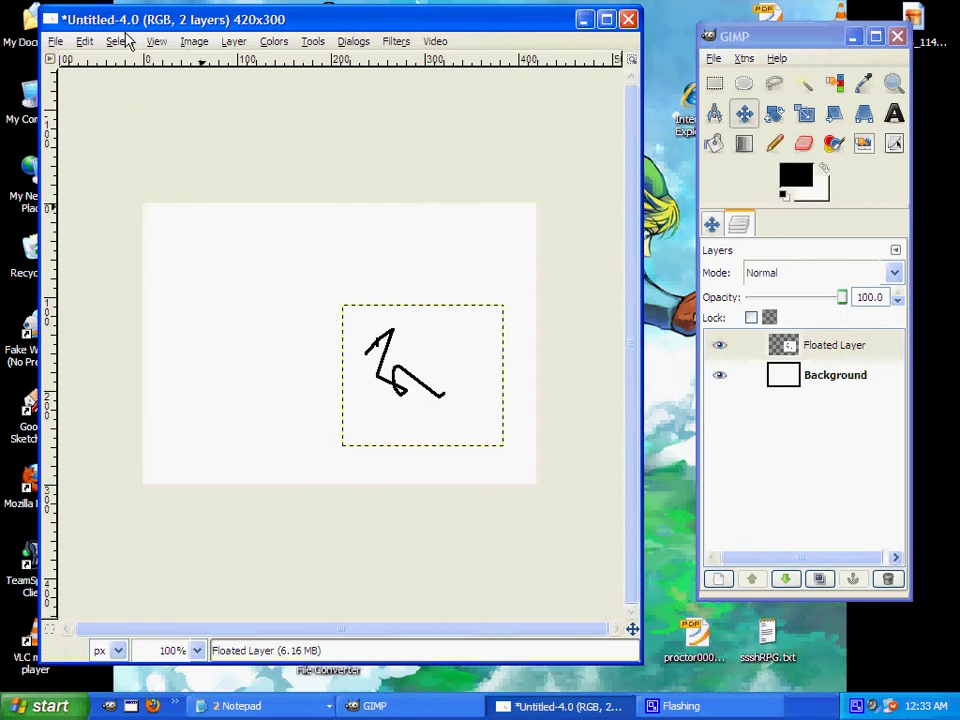
Turn on Quick Mask and paint white around the sketch with the Pencil
click(120, 41)
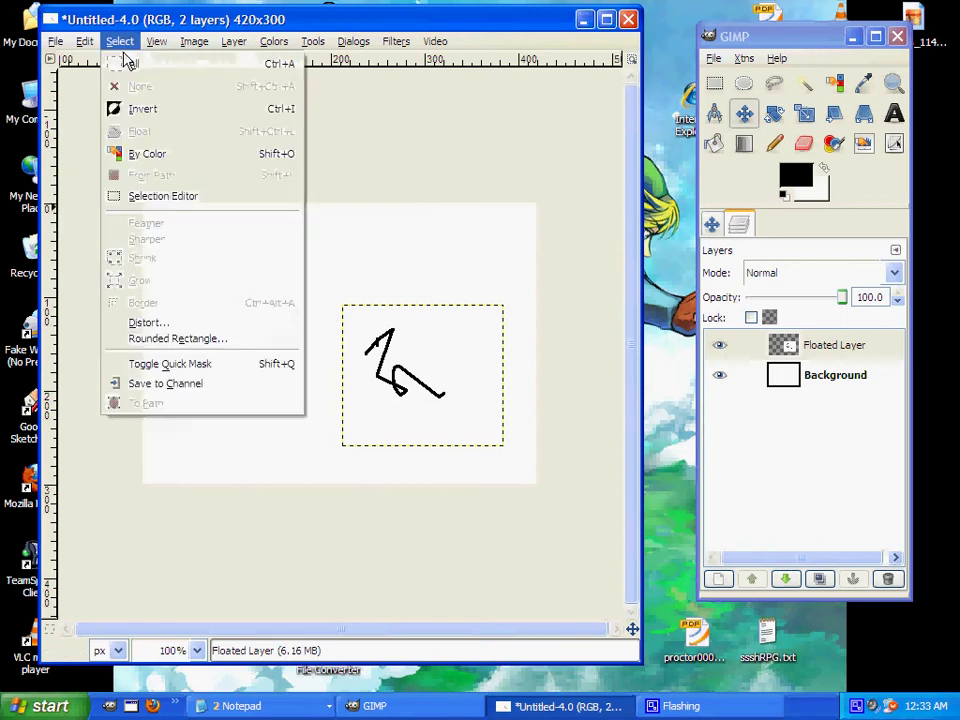
click(224, 366)
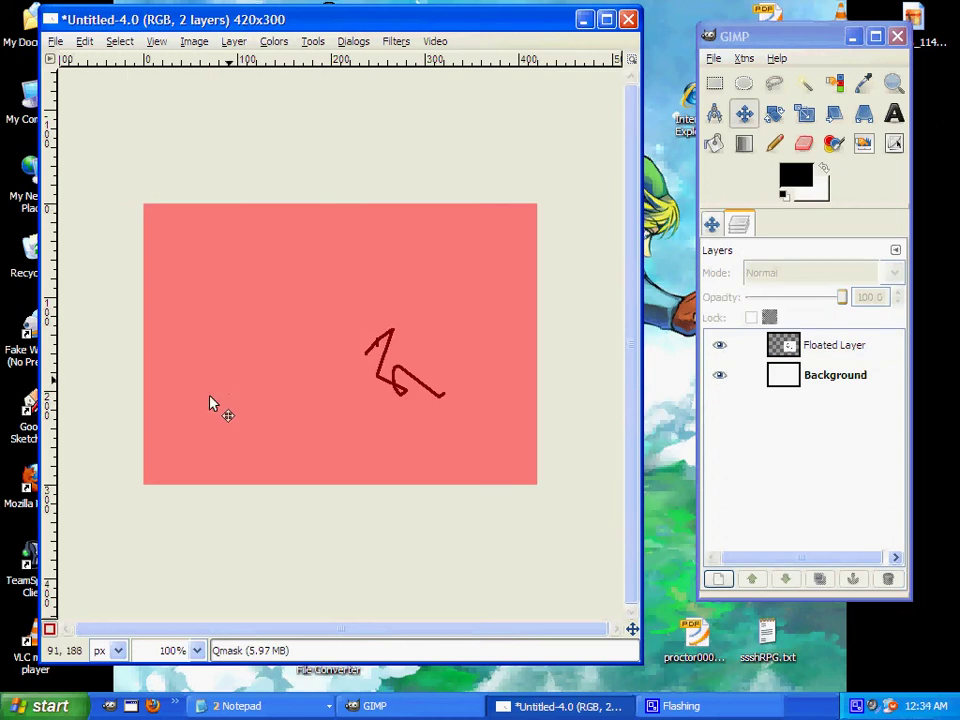
key(shift+q)
key(shift+q)
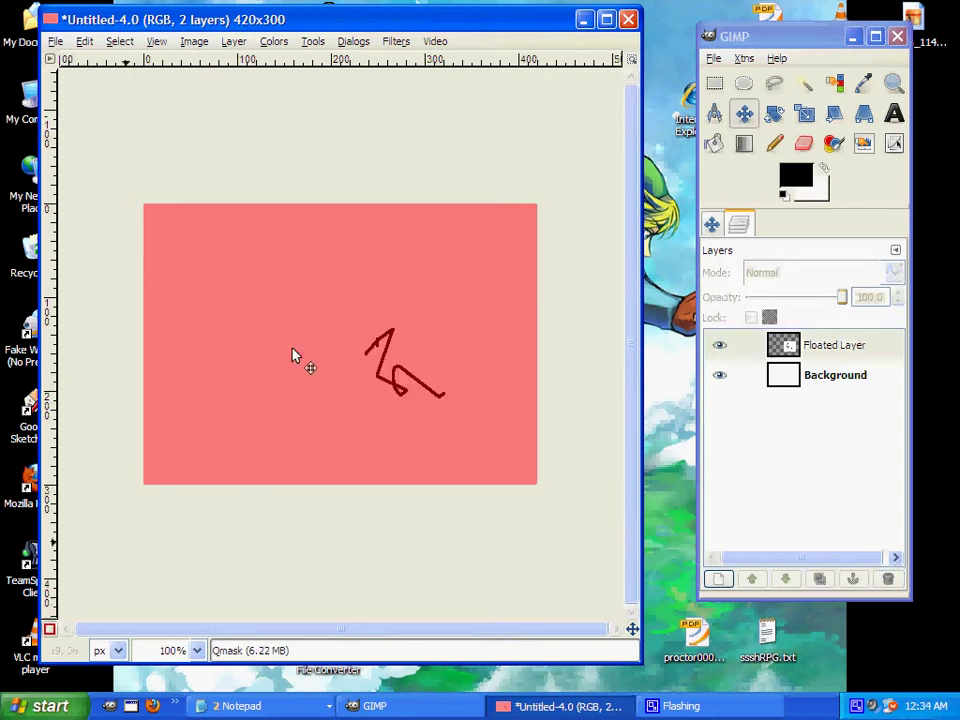
key(n)
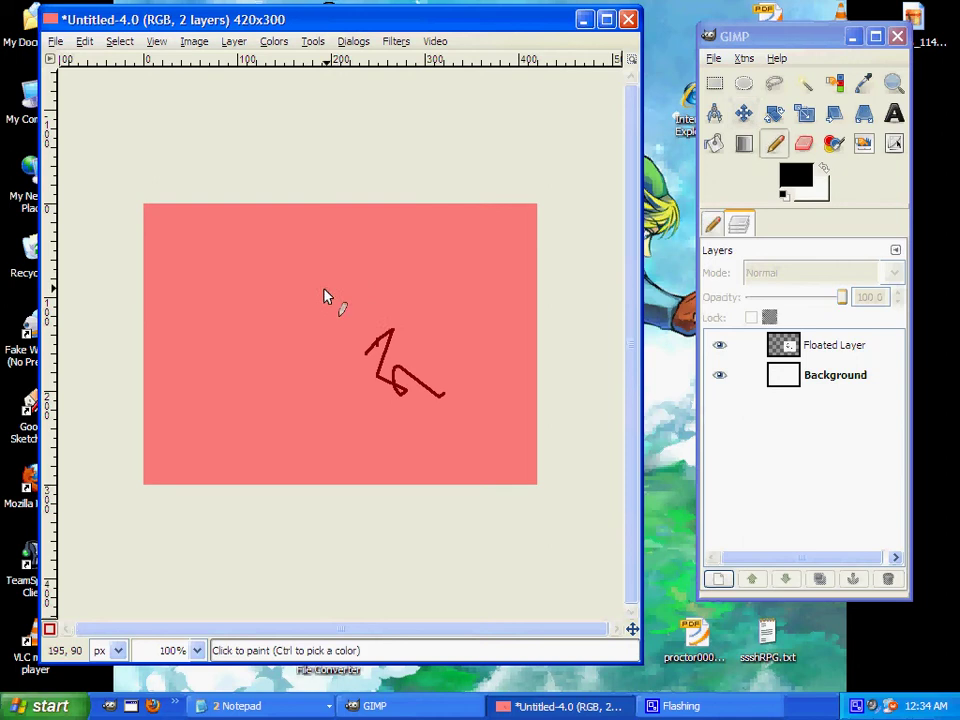
key(x)
mouse_move(291, 308)
mouse_down()
mouse_move(396, 324)
mouse_move(368, 428)
mouse_move(320, 380)
mouse_move(364, 390)
mouse_up()
Bucket-fill the loop and blob interiors with white and pencil a joining white line
key(shift+b)
click(365, 380)
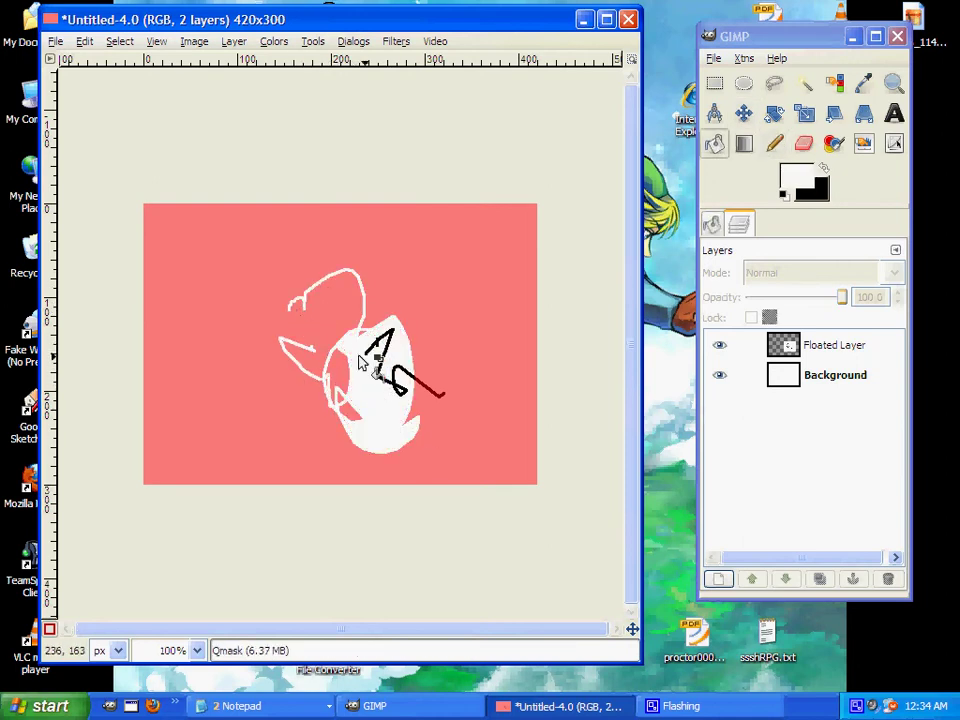
click(346, 392)
key(n)
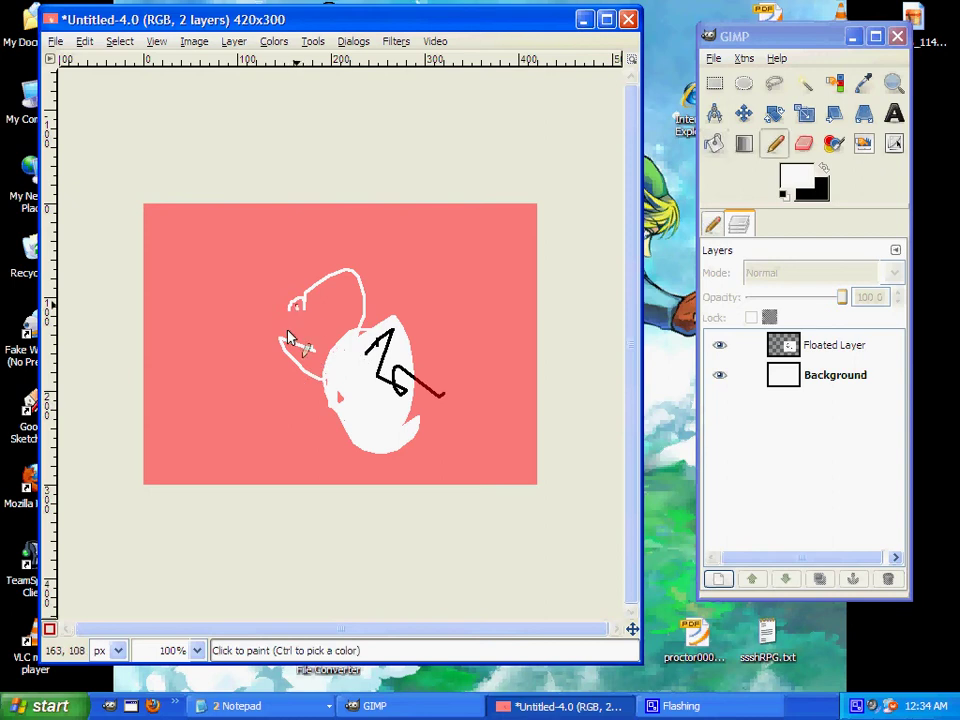
drag(289, 338, 317, 336)
Toggle Quick Mask off to view the selection, then undo back to the single-layer sketch
key(shift+q)
key(shift+q)
key(shift+b)
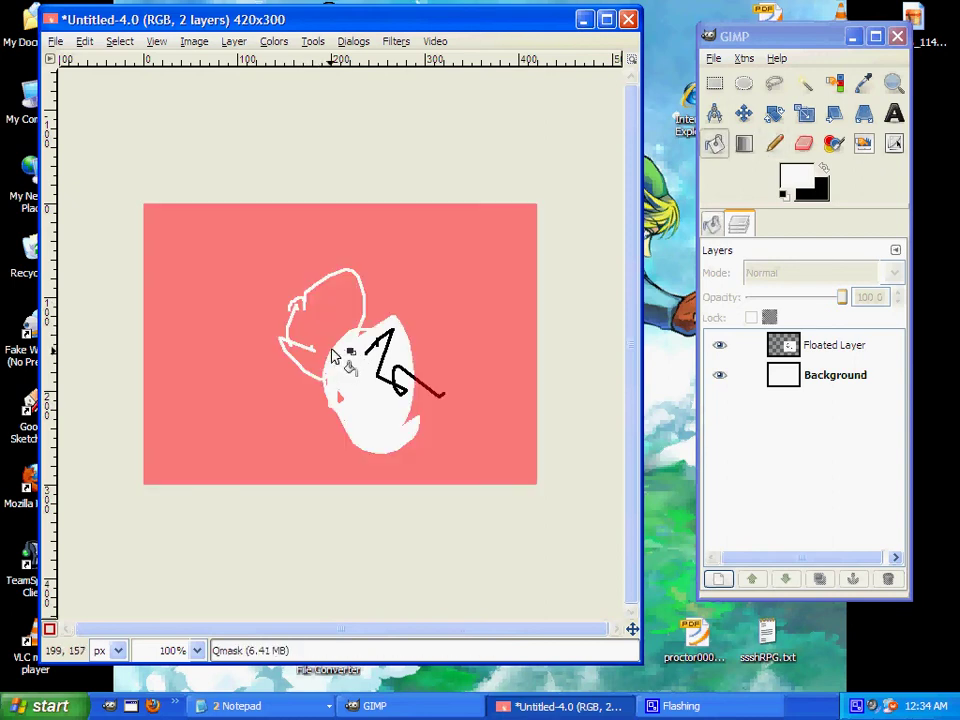
click(50, 632)
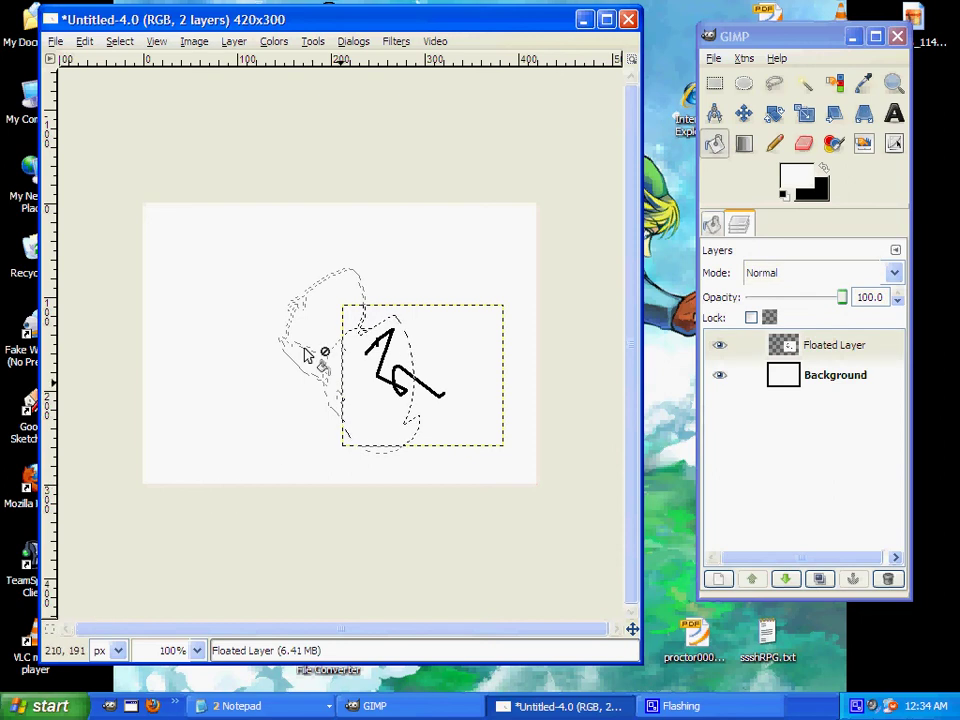
key(shift+q)
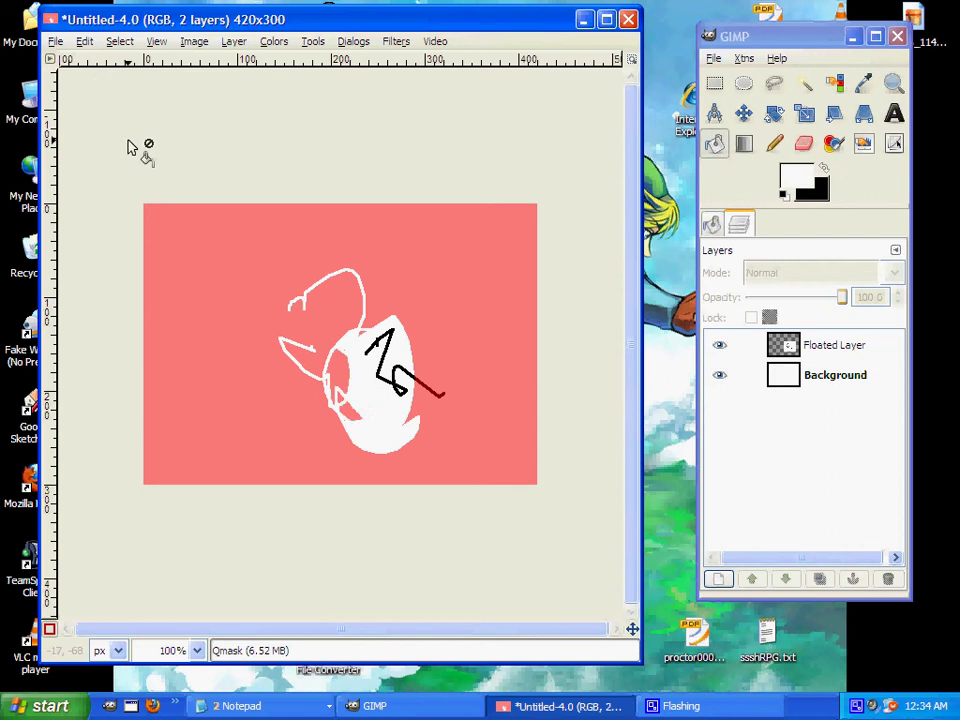
key(ctrl+z)
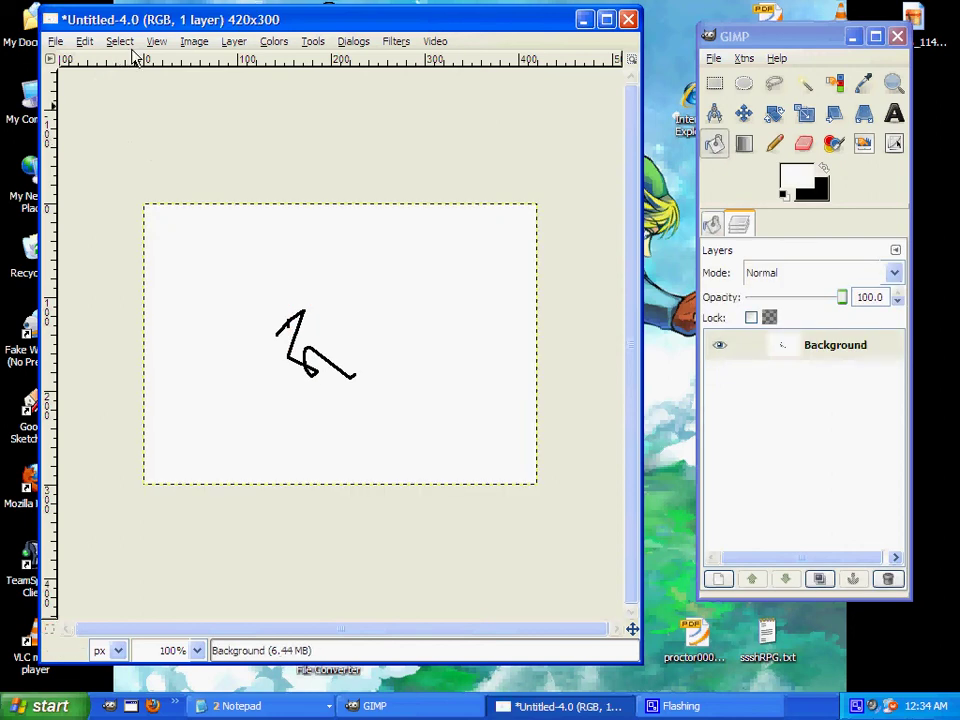
click(121, 42)
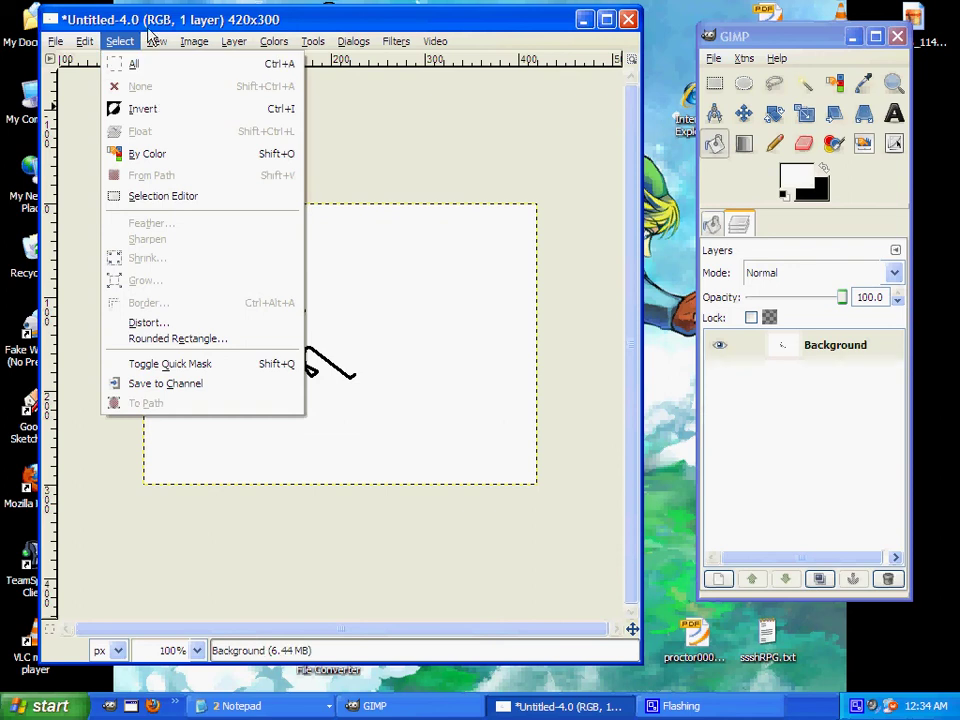
mouse_move(157, 41)
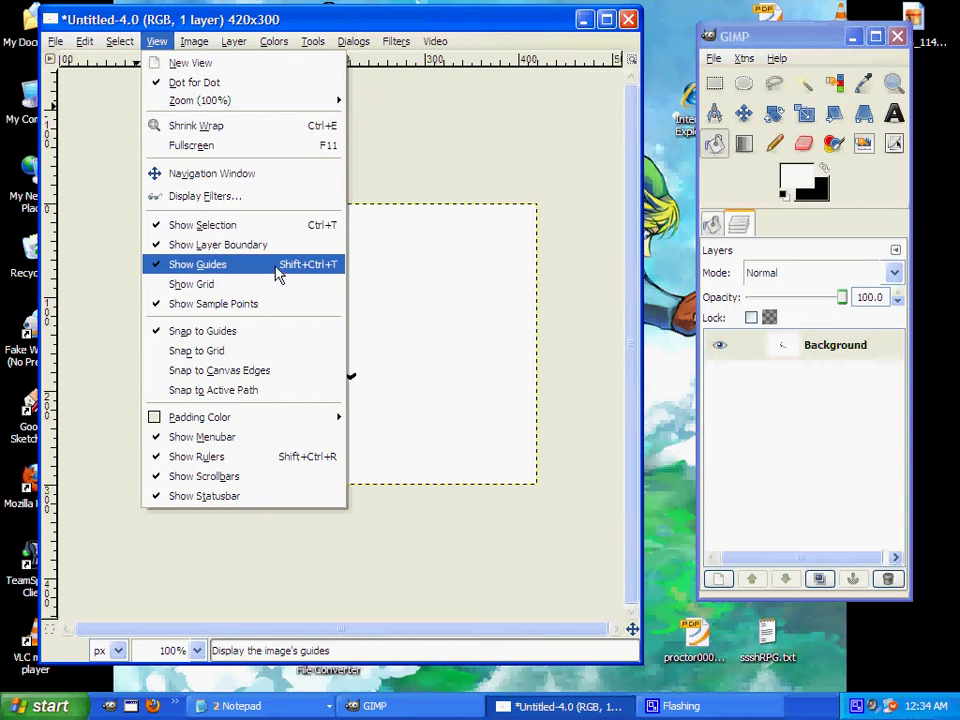
click(407, 197)
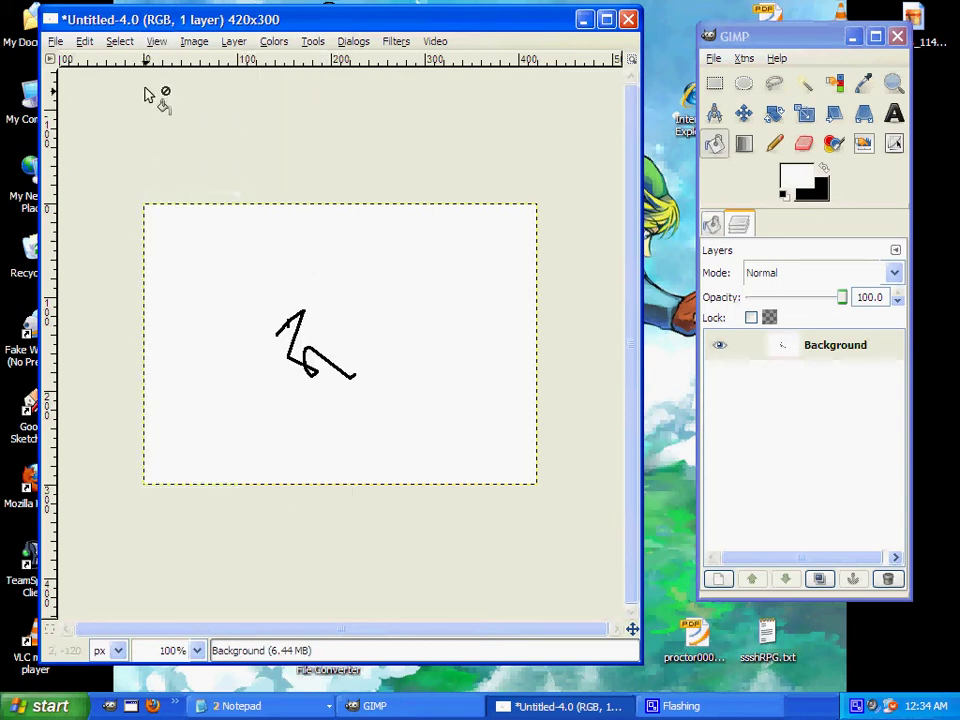
Drag a horizontal guide from the top ruler to y=119 and undo the accidental layer move
drag(144, 64, 168, 323)
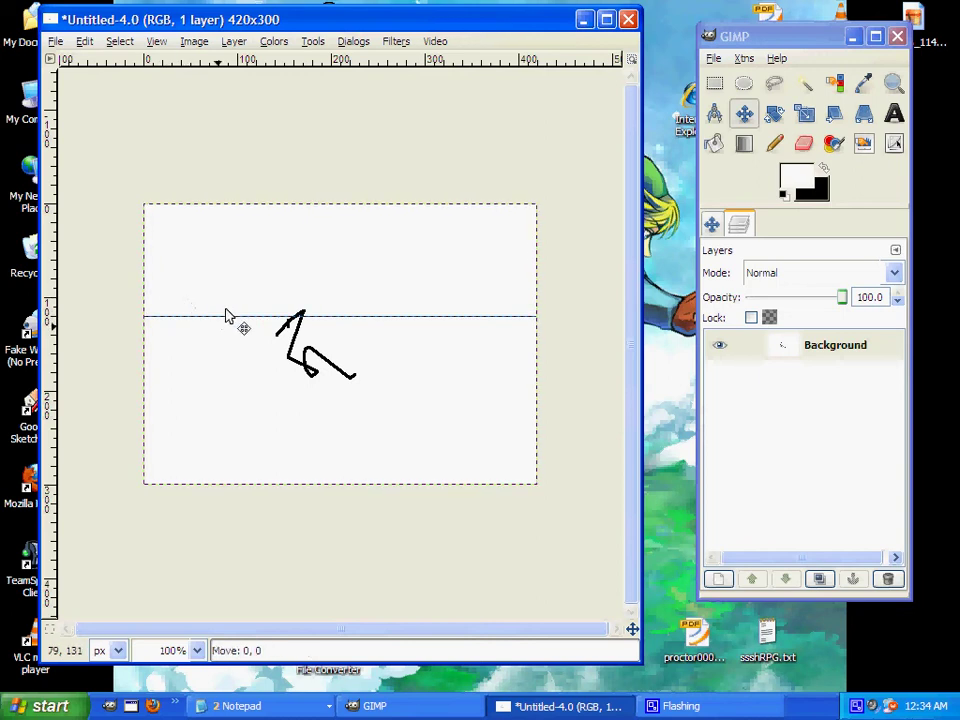
drag(227, 315, 235, 298)
key(ctrl+z)
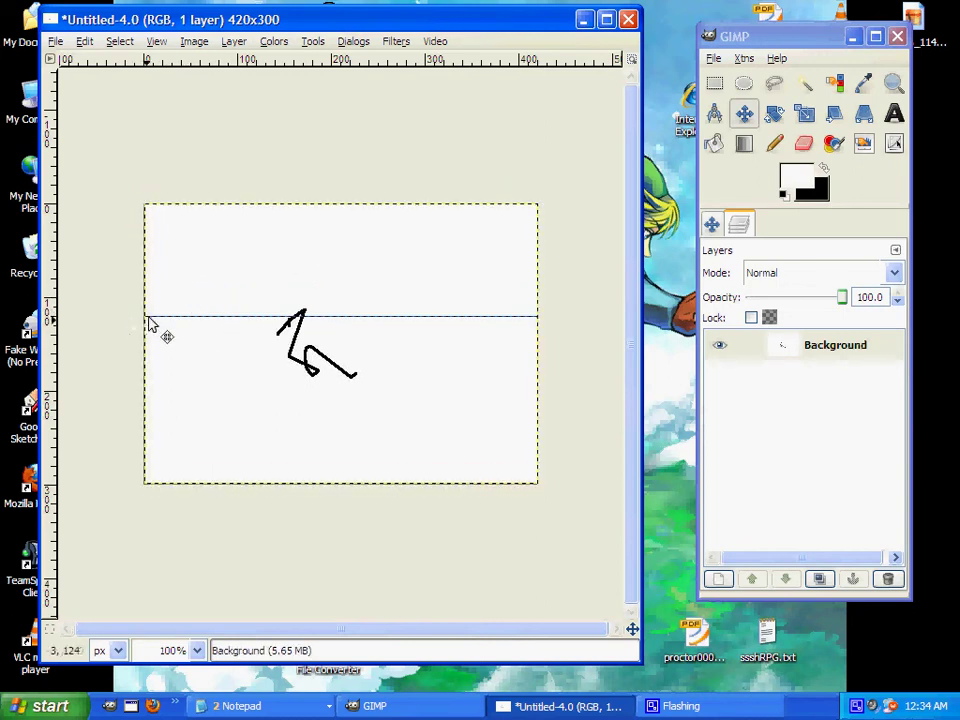
click(151, 315)
Turn off View > Show Guides
click(157, 43)
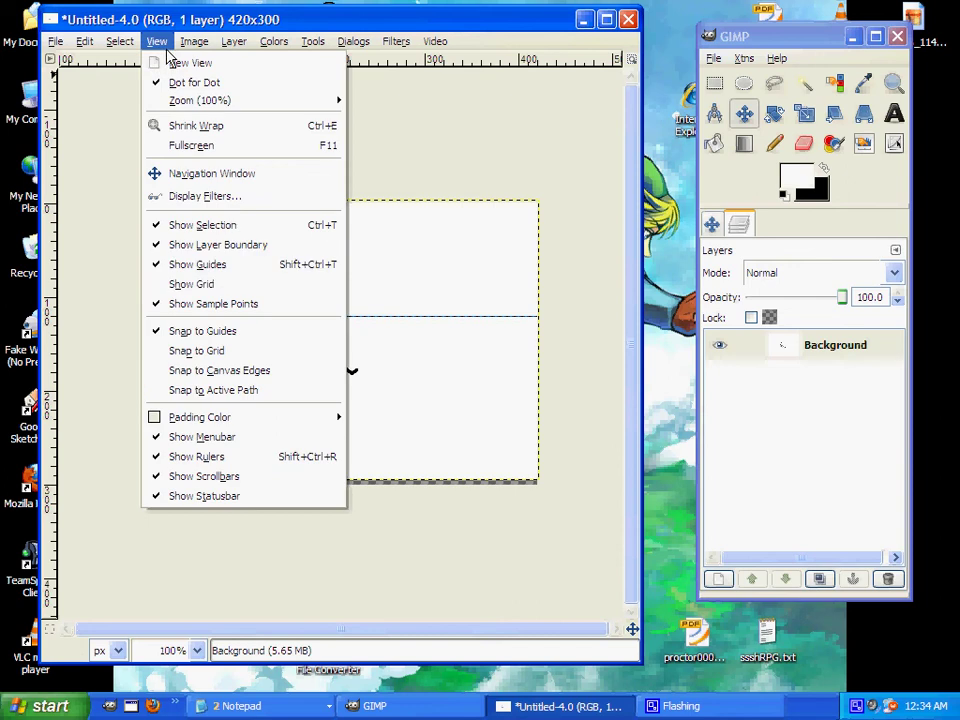
click(212, 271)
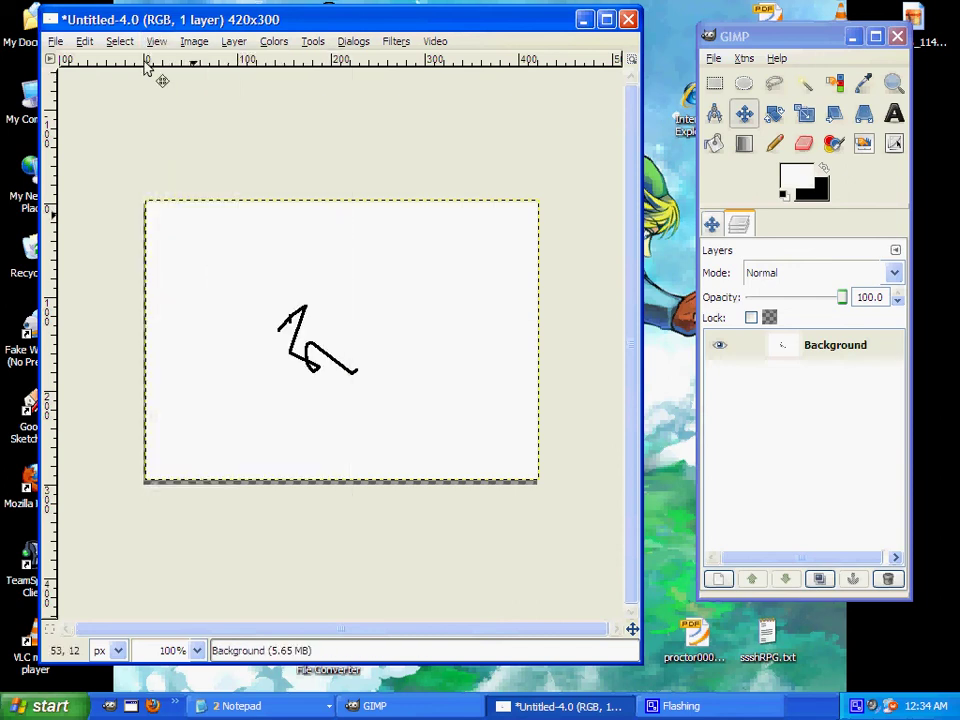
click(157, 41)
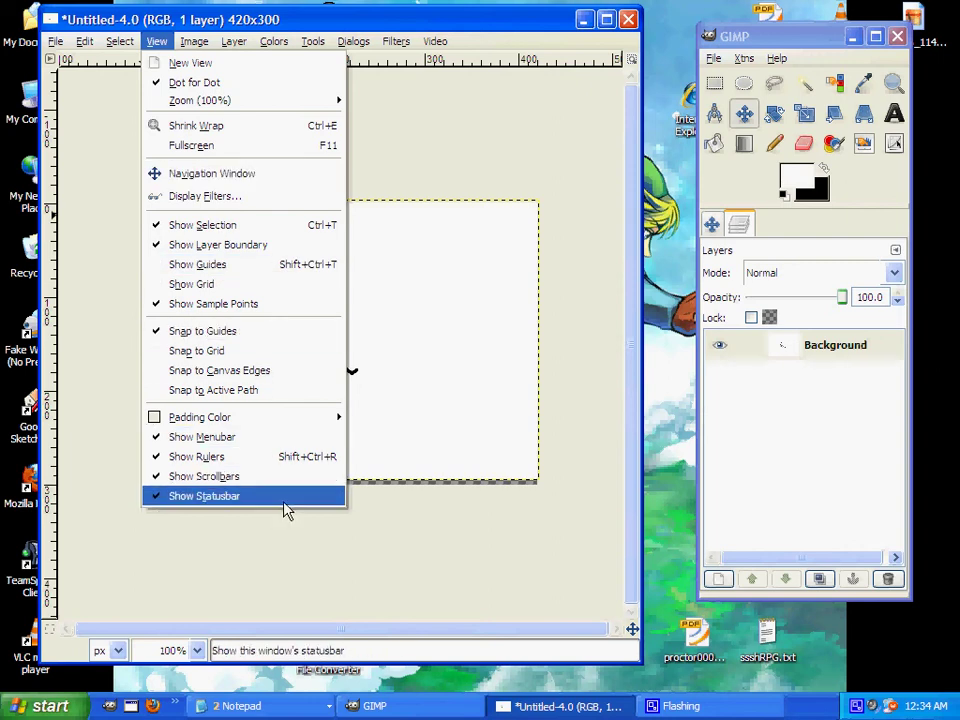
mouse_move(276, 417)
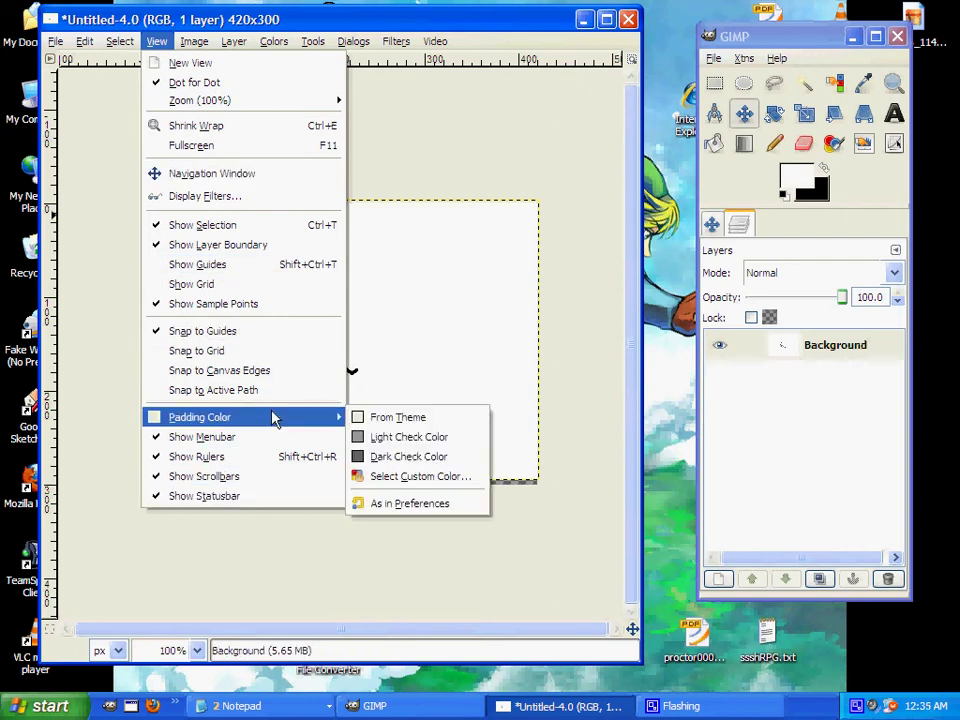
mouse_move(181, 45)
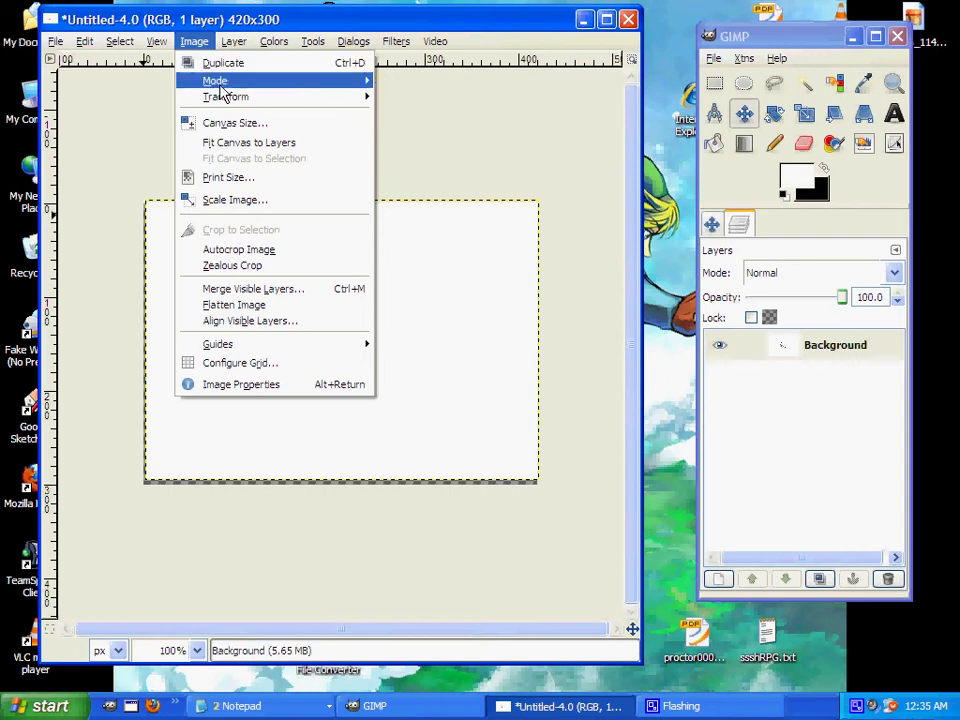
Apply Image > Transform > Flip Horizontally to the whole image
mouse_move(225, 81)
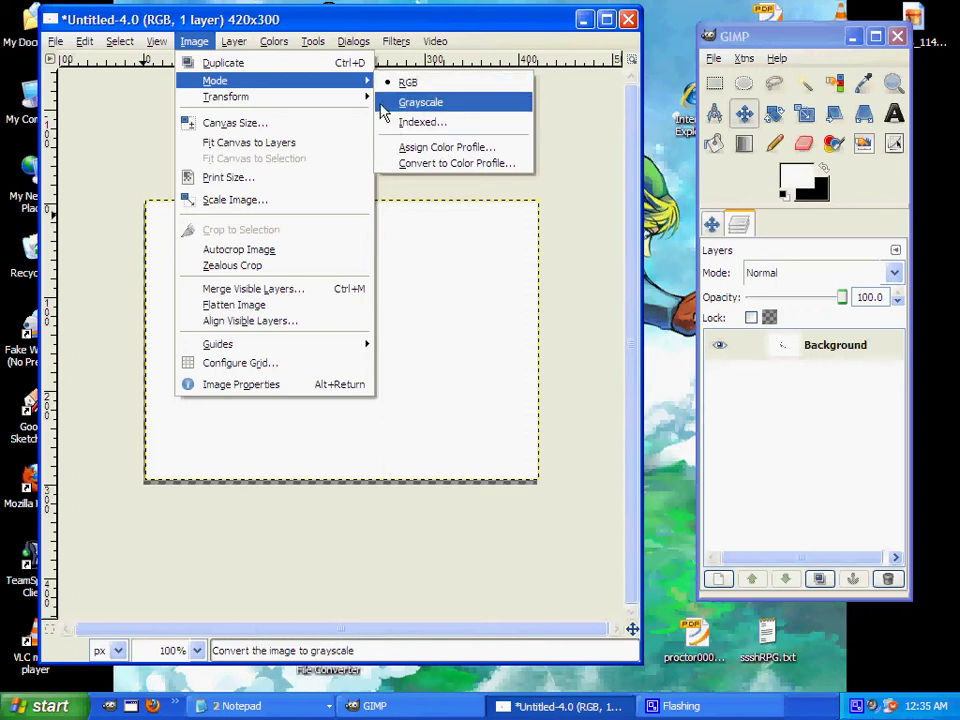
mouse_move(345, 98)
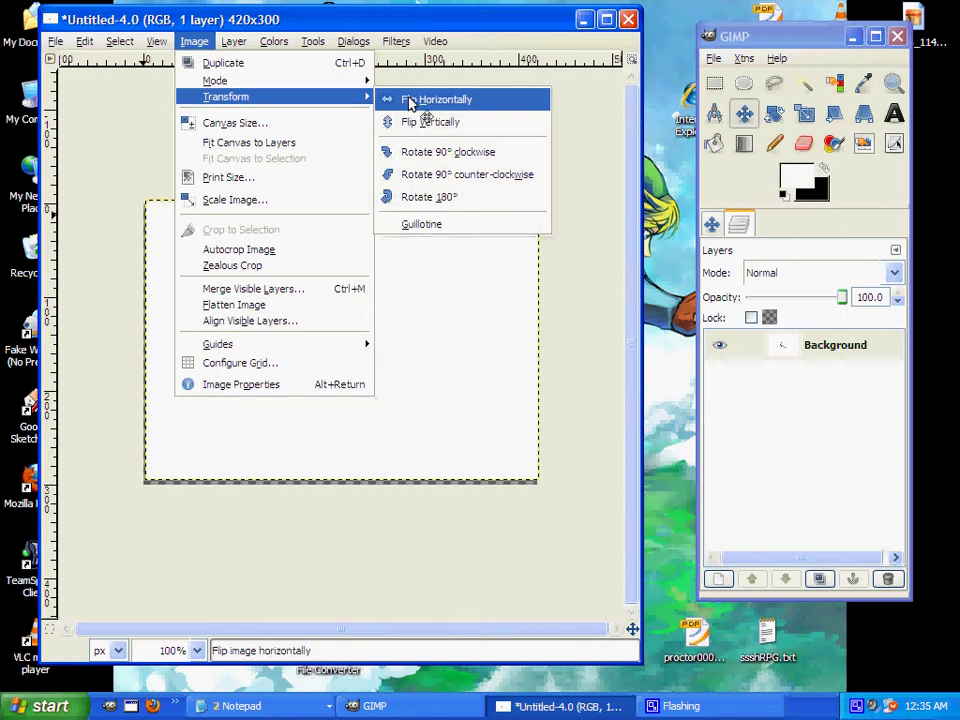
click(410, 100)
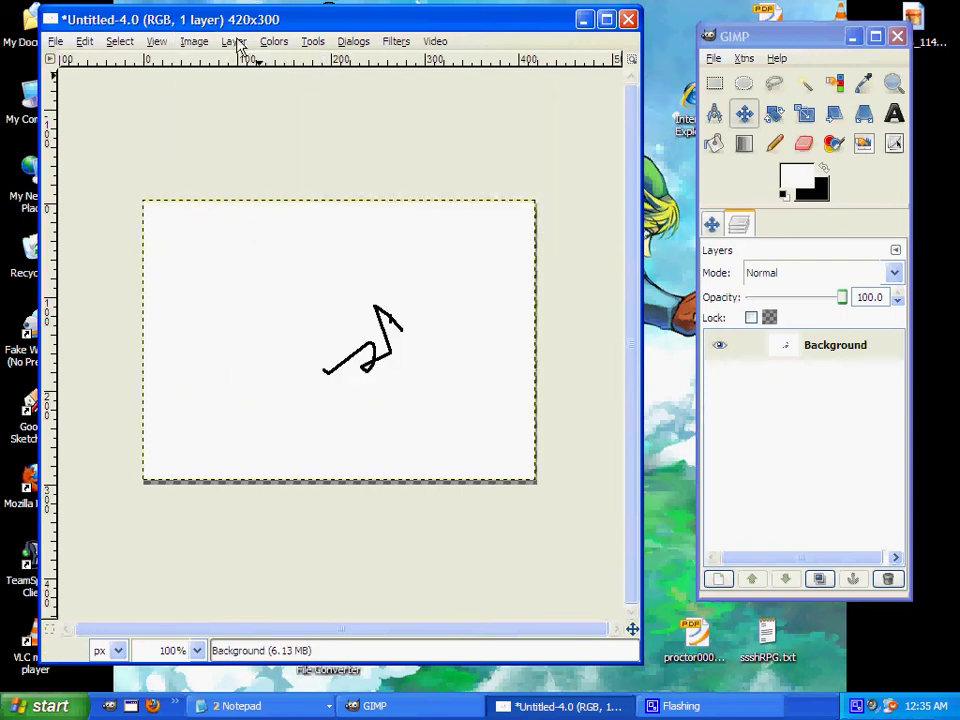
click(193, 43)
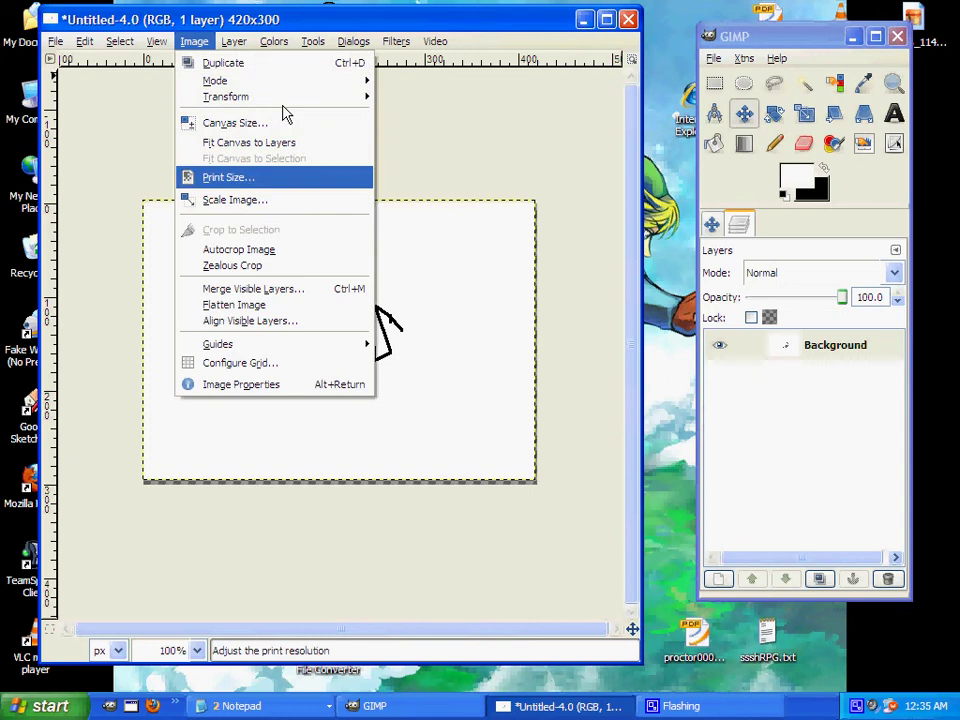
mouse_move(370, 97)
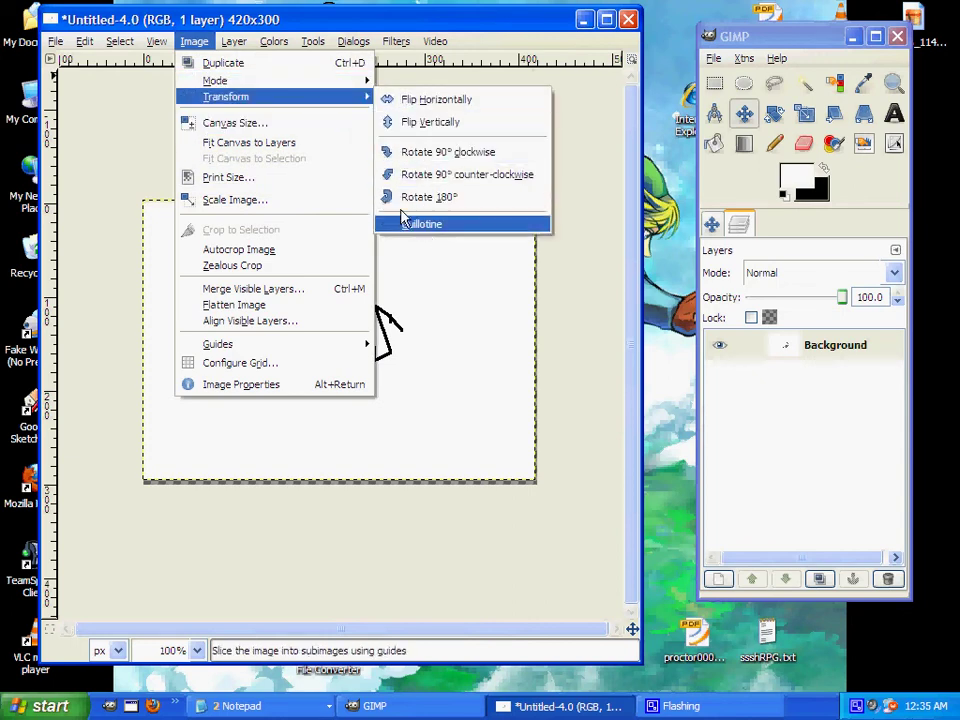
Open Canvas Size and set the new canvas dimensions toward 804 × 557 pixels
click(335, 133)
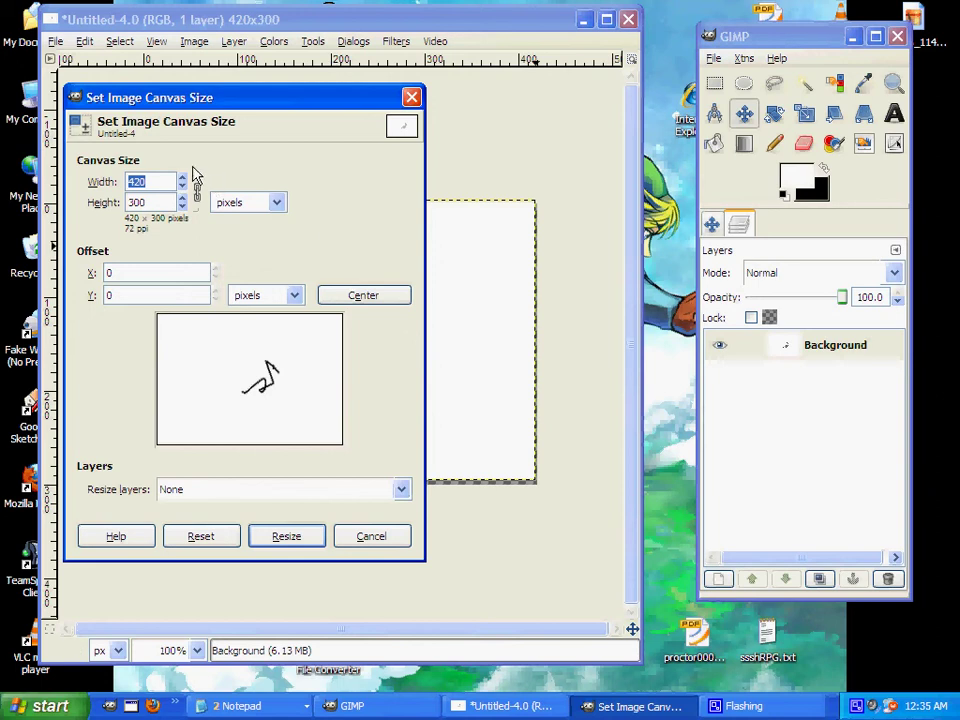
key(Up)
key(Up)
key(Up)
key(Up)
key(Up)
key(Up)
key(Up)
key(Up)
key(Up)
key(Up)
key(Up)
key(Up)
key(Up)
key(Up)
key(Up)
key(Up)
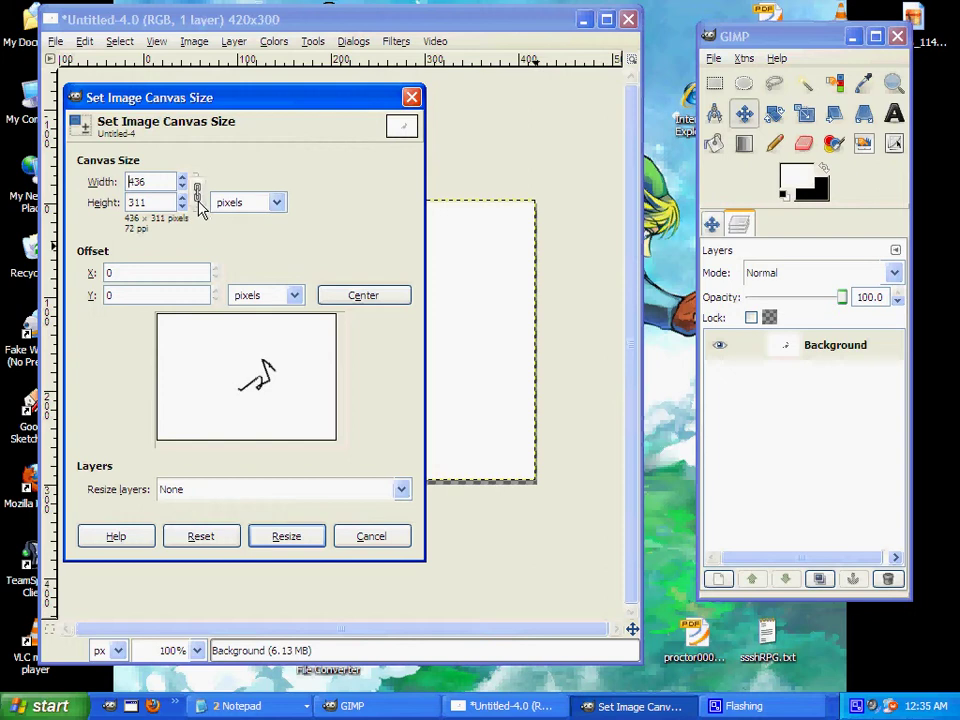
click(197, 190)
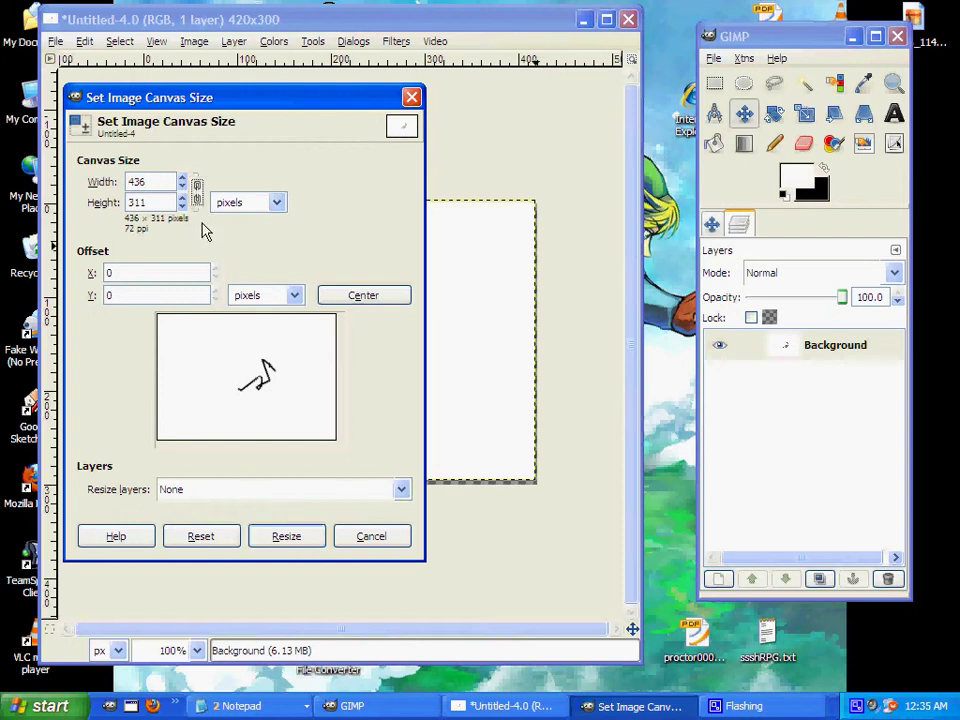
click(183, 177)
click(183, 177)
click(183, 177)
click(183, 177)
click(183, 177)
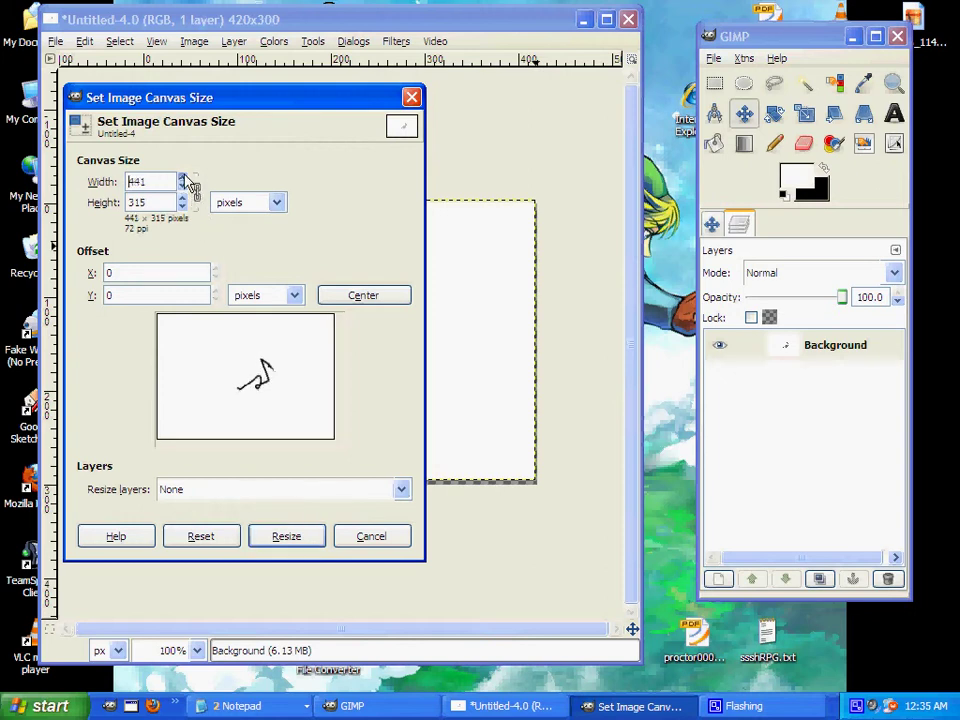
drag(184, 178, 184, 178)
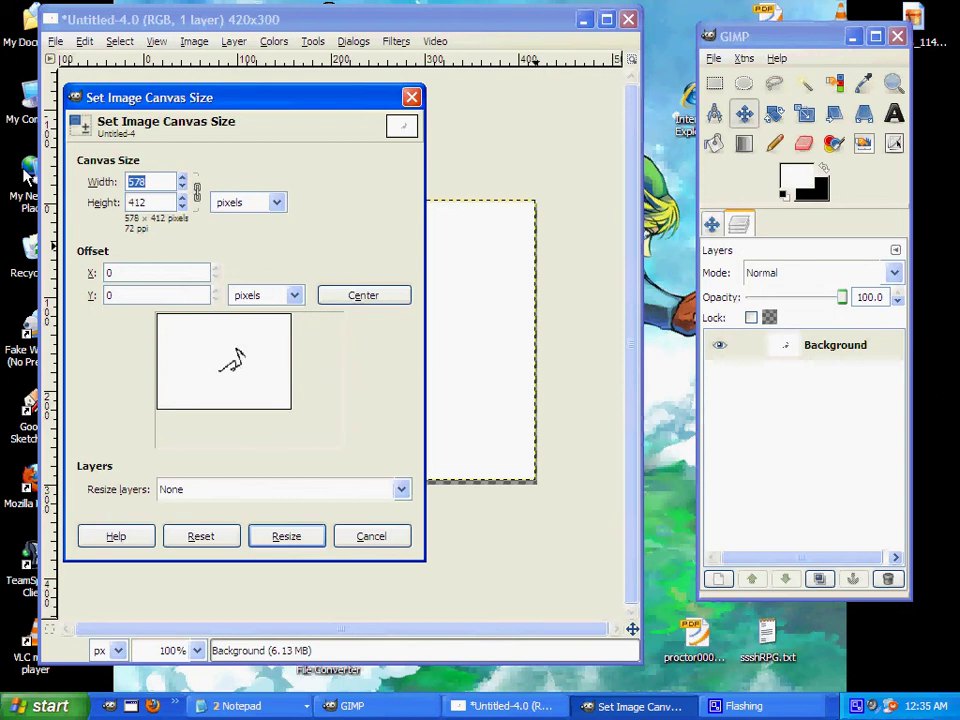
text(8)
key(Tab)
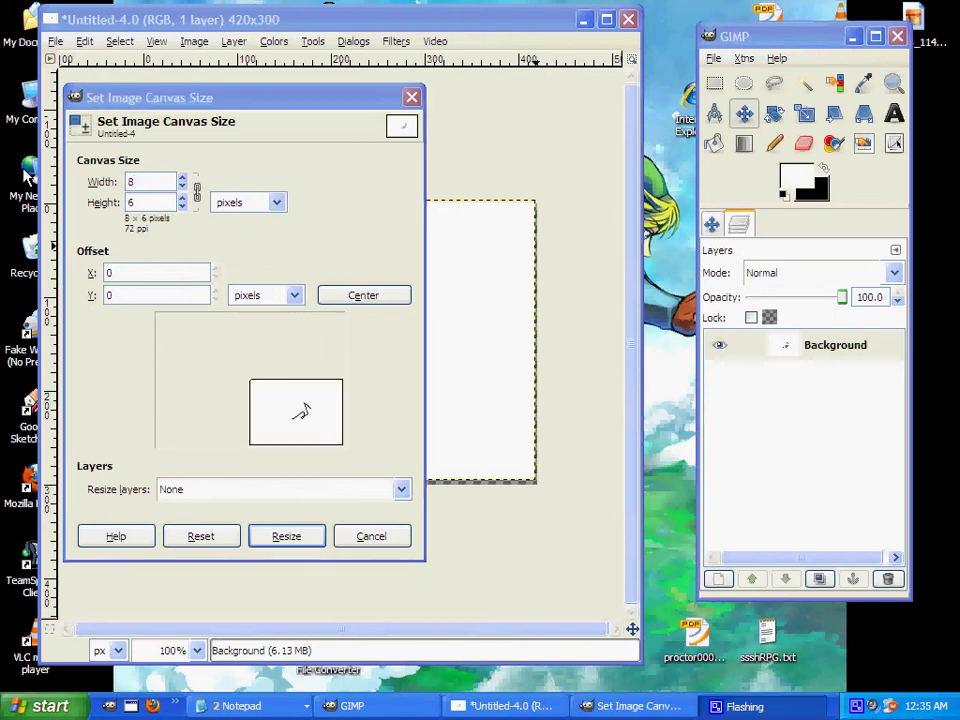
click(156, 176)
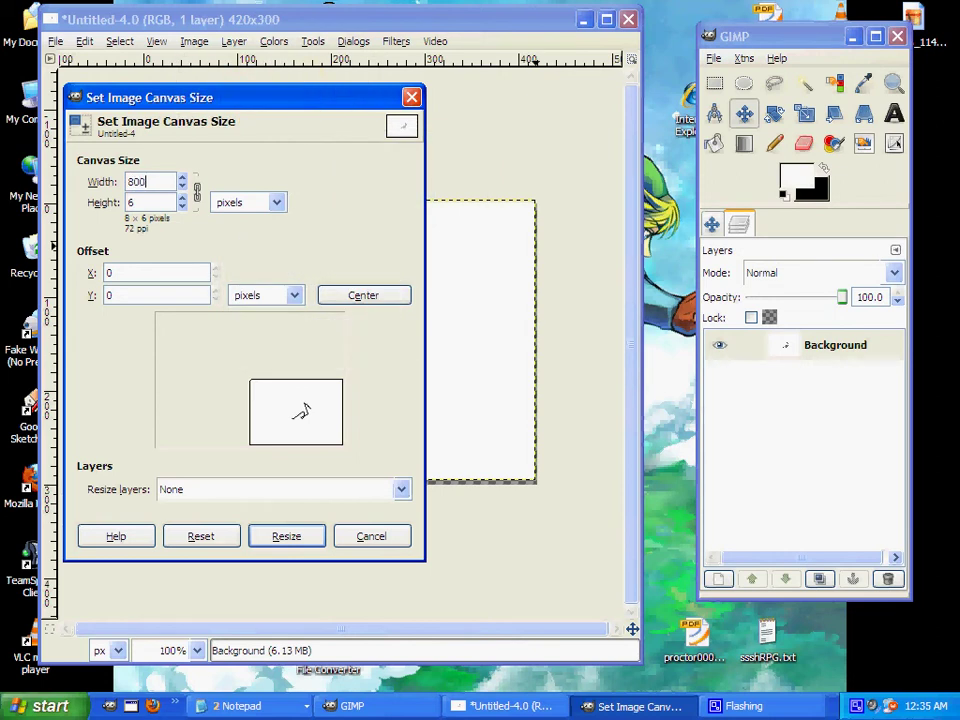
key(Tab)
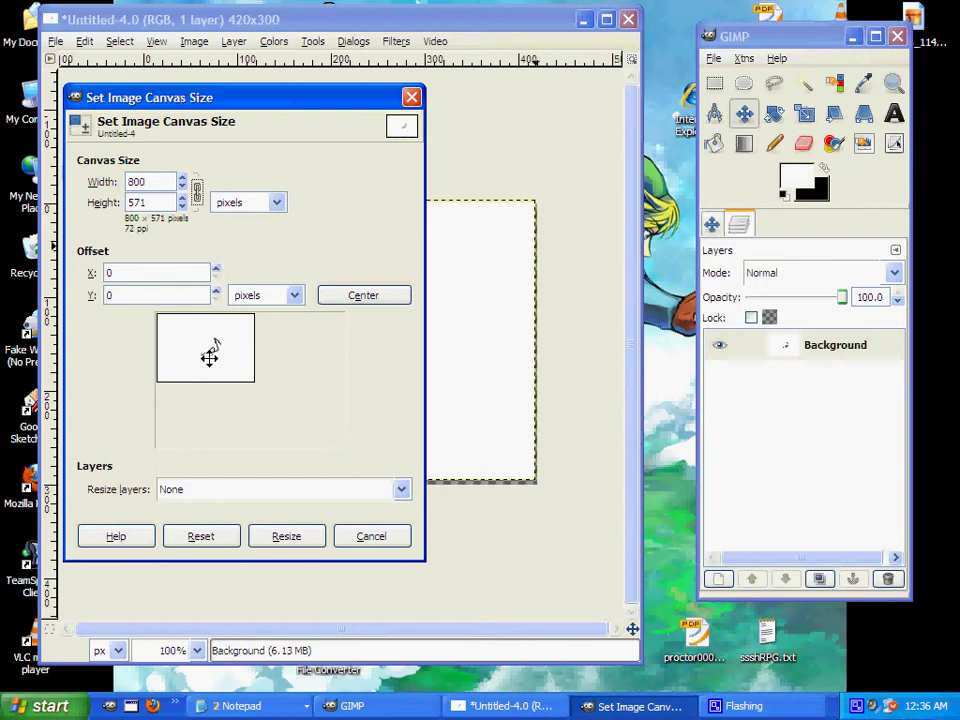
Keep pixel units and drag the preview to offset the image to 189, 121
mouse_move(210, 354)
mouse_down()
mouse_move(227, 377)
mouse_move(193, 348)
mouse_up()
scroll(183, 205, up, 16)
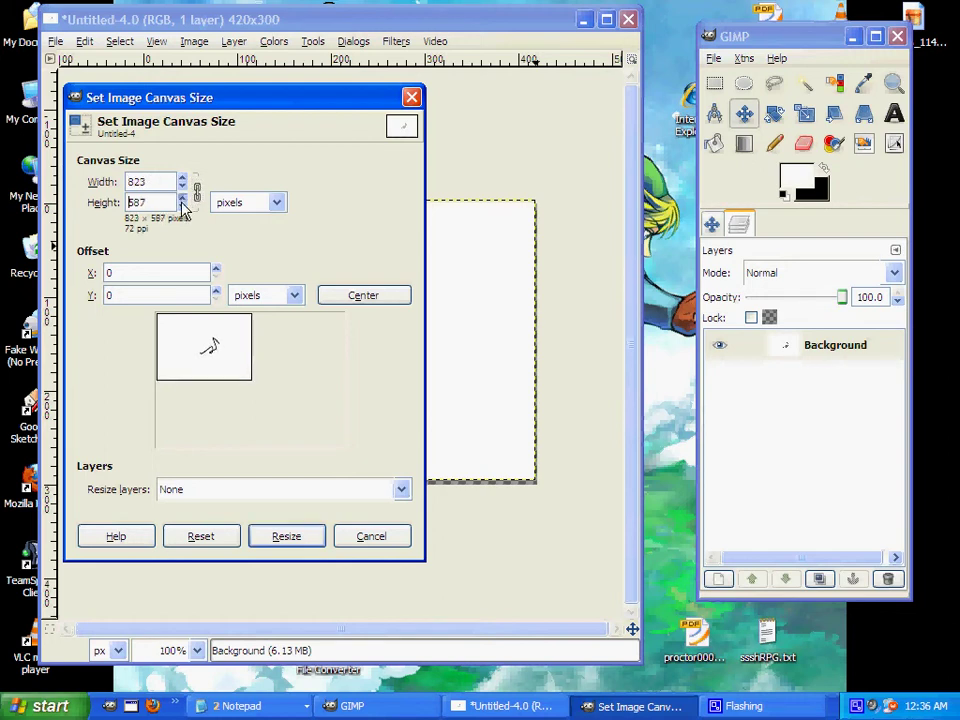
scroll(183, 205, up, 7)
scroll(183, 205, down, 20)
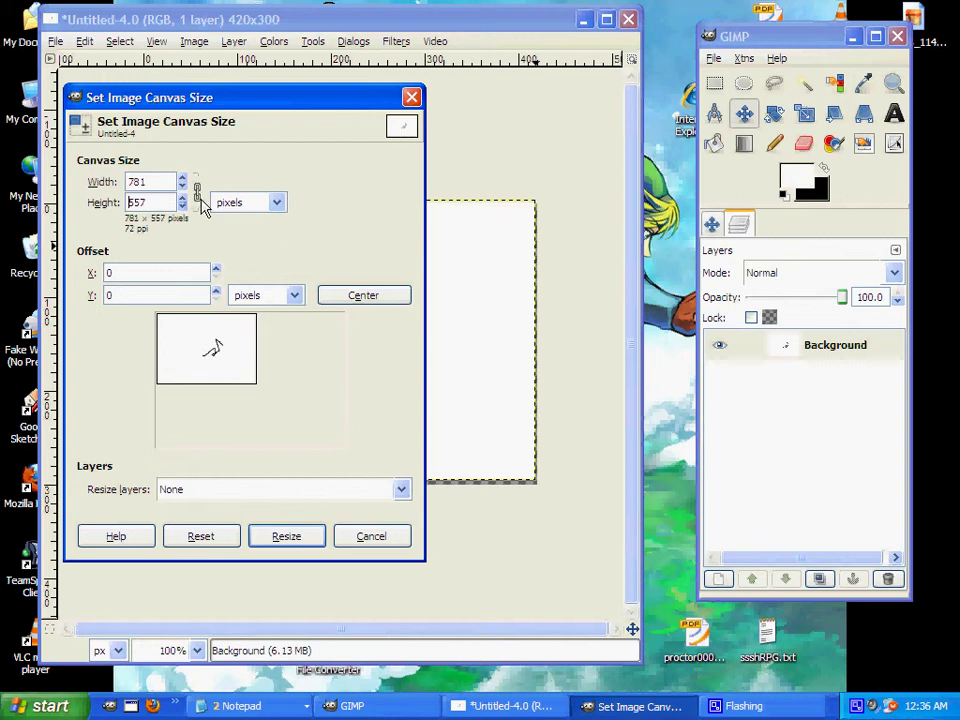
scroll(183, 187, up, 20)
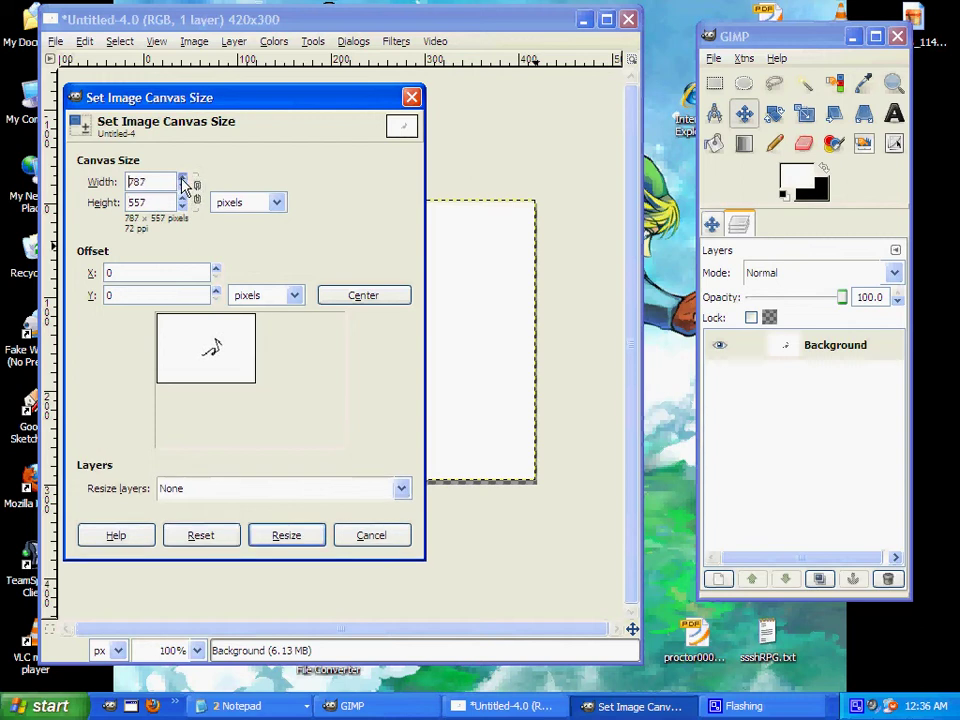
click(262, 205)
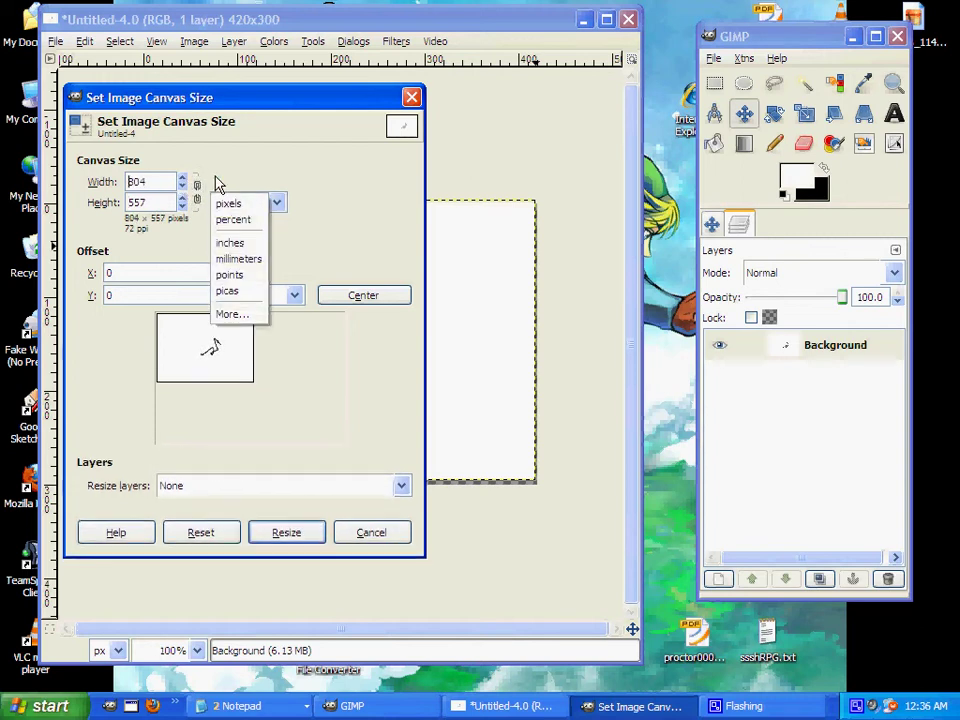
click(279, 210)
click(279, 214)
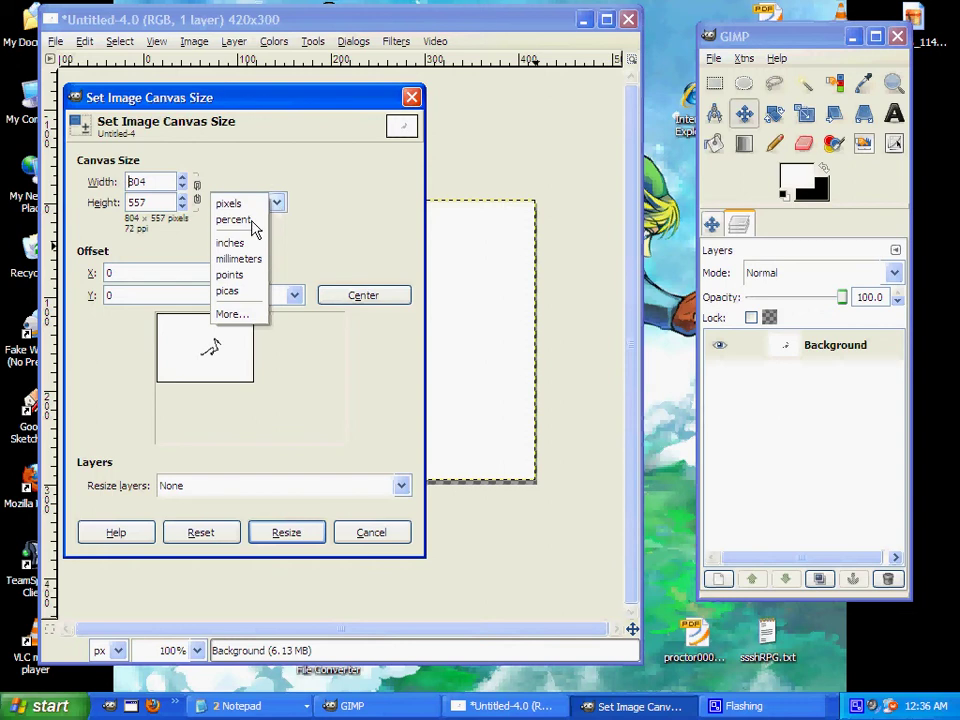
click(311, 197)
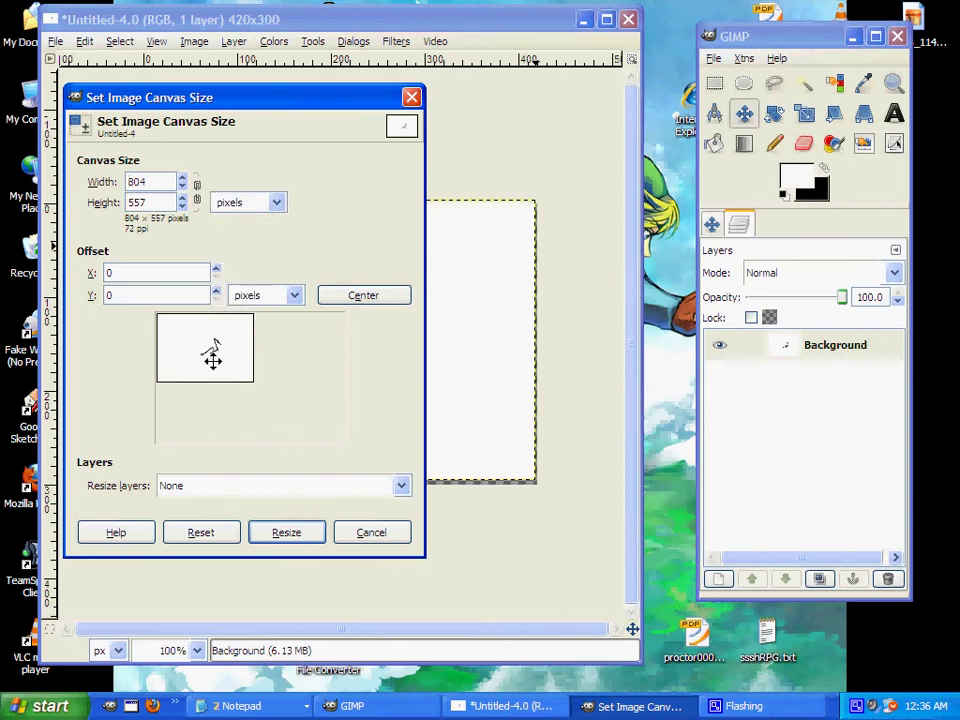
click(216, 268)
click(216, 268)
click(216, 268)
drag(214, 368, 159, 321)
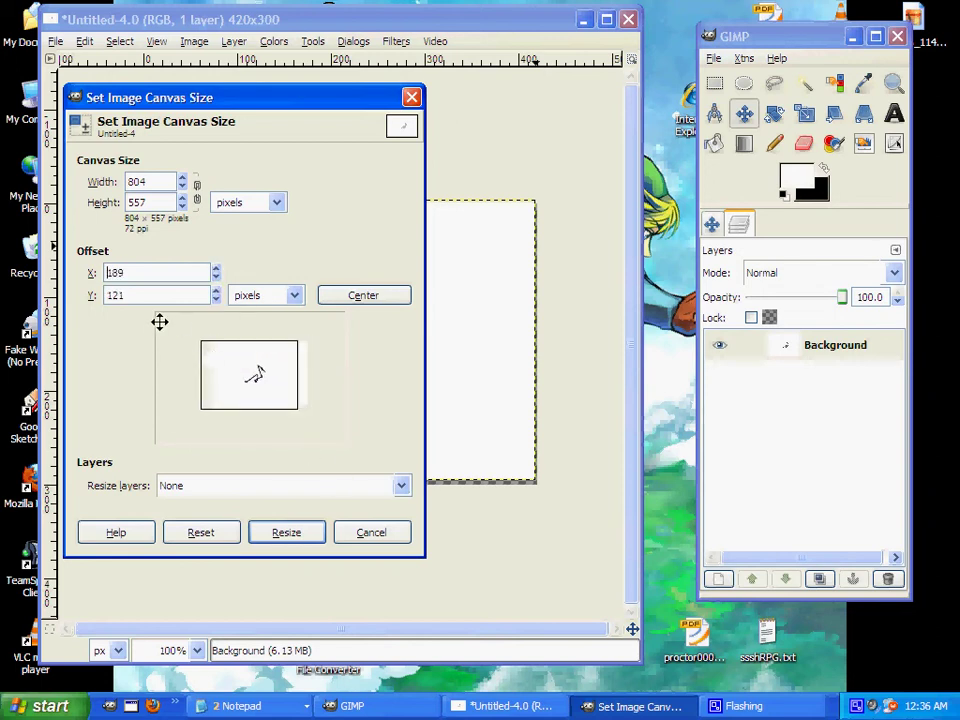
Apply the 804×557 canvas, zoom out, and drag the white layer up and left
click(286, 533)
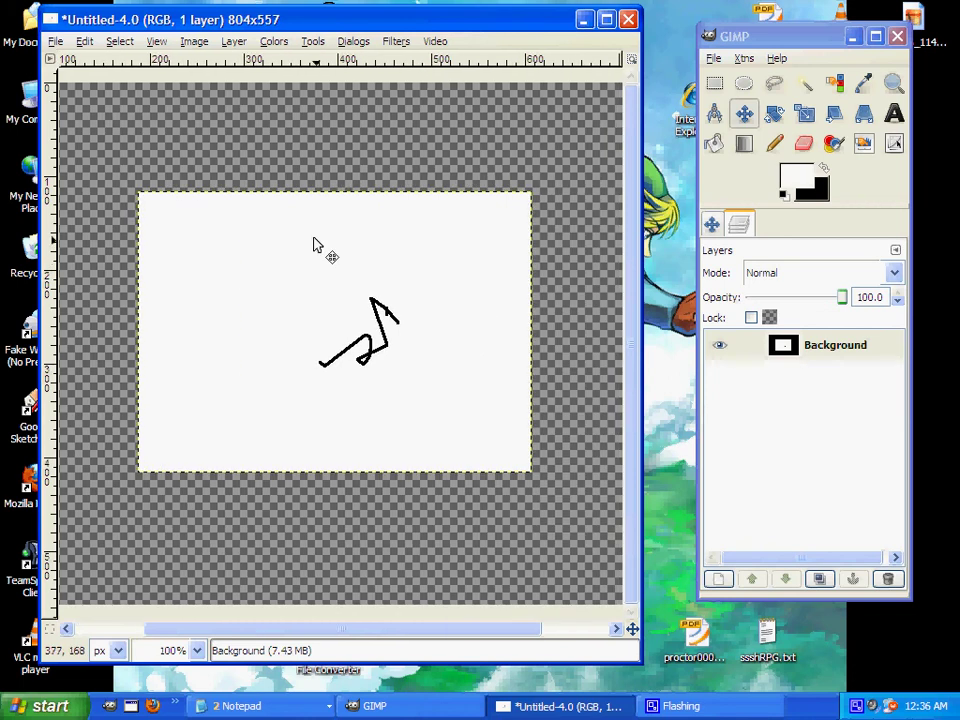
key(minus)
key(minus)
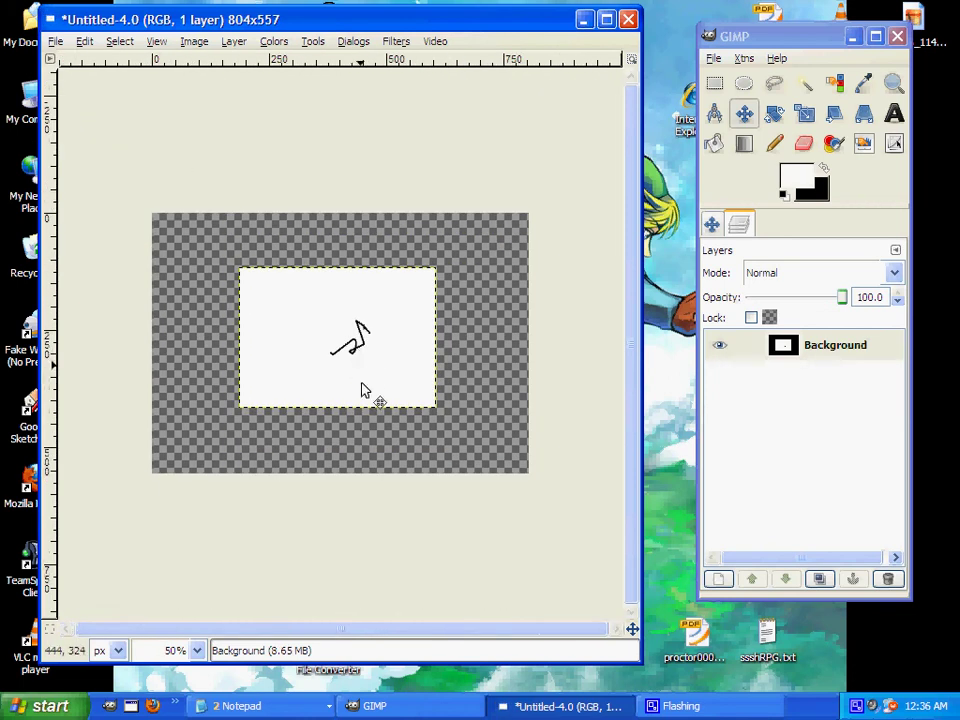
drag(366, 372, 389, 375)
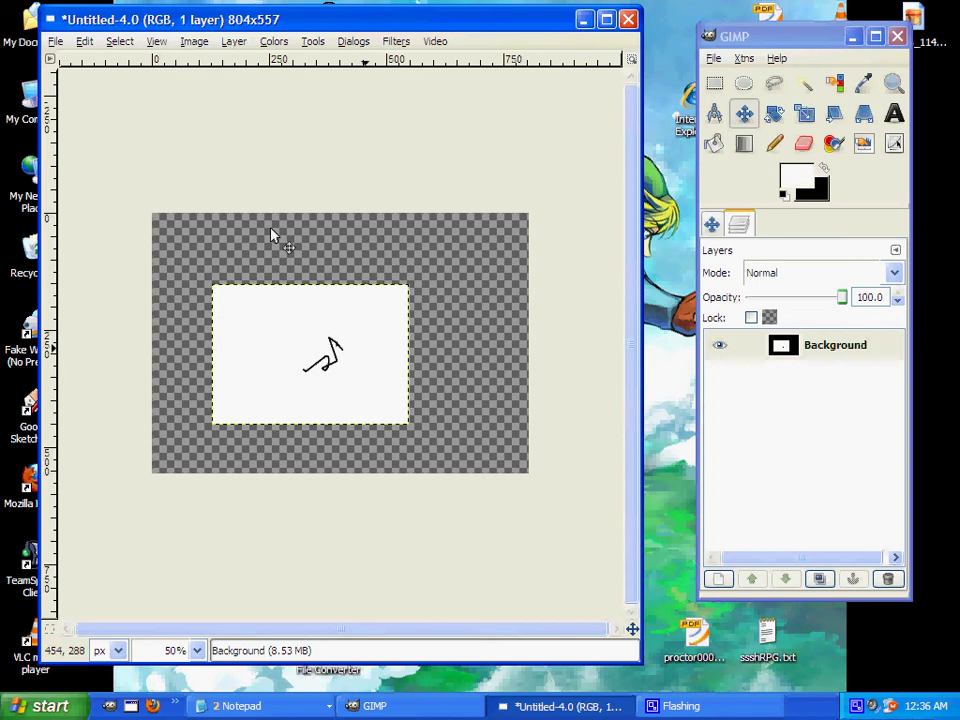
click(194, 41)
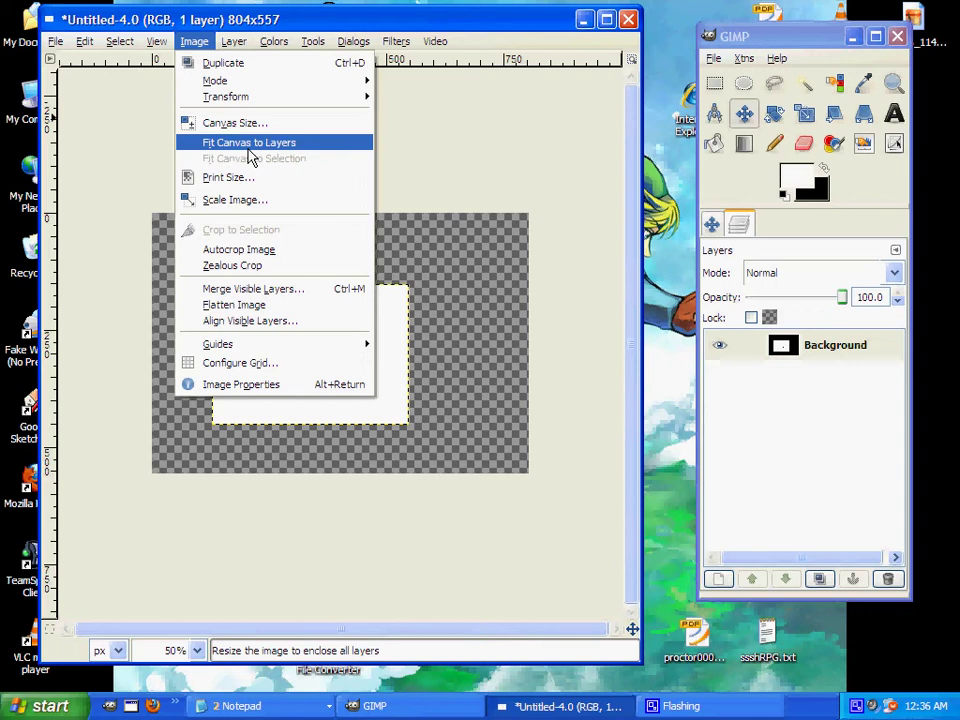
click(482, 158)
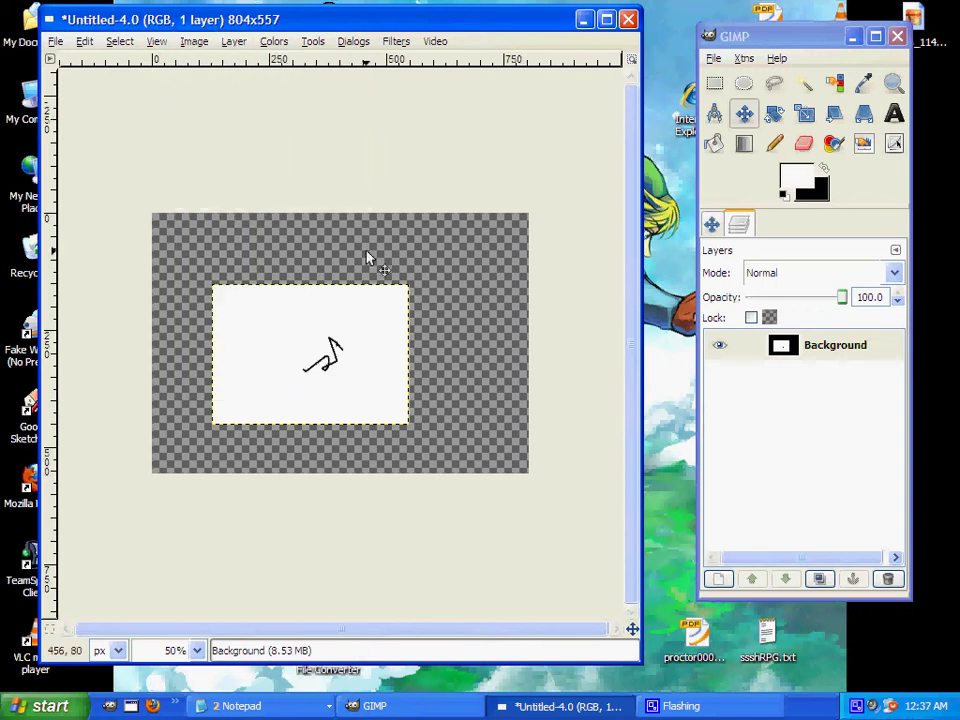
drag(263, 344, 129, 279)
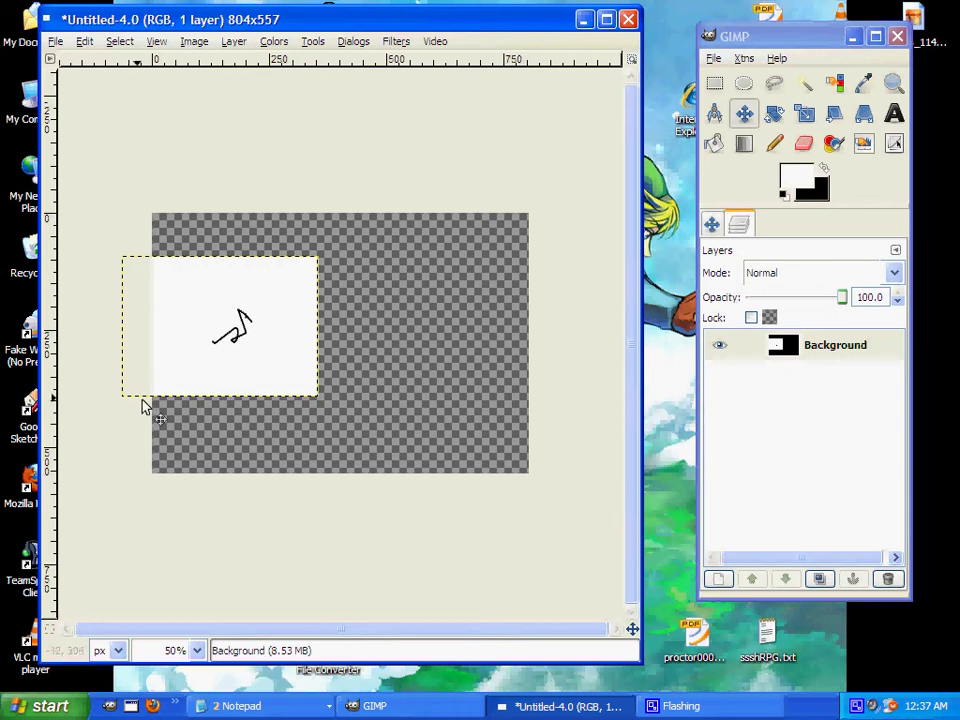
Shrink the canvas to the layer with Image > Fit Canvas to Layers
click(194, 41)
click(277, 132)
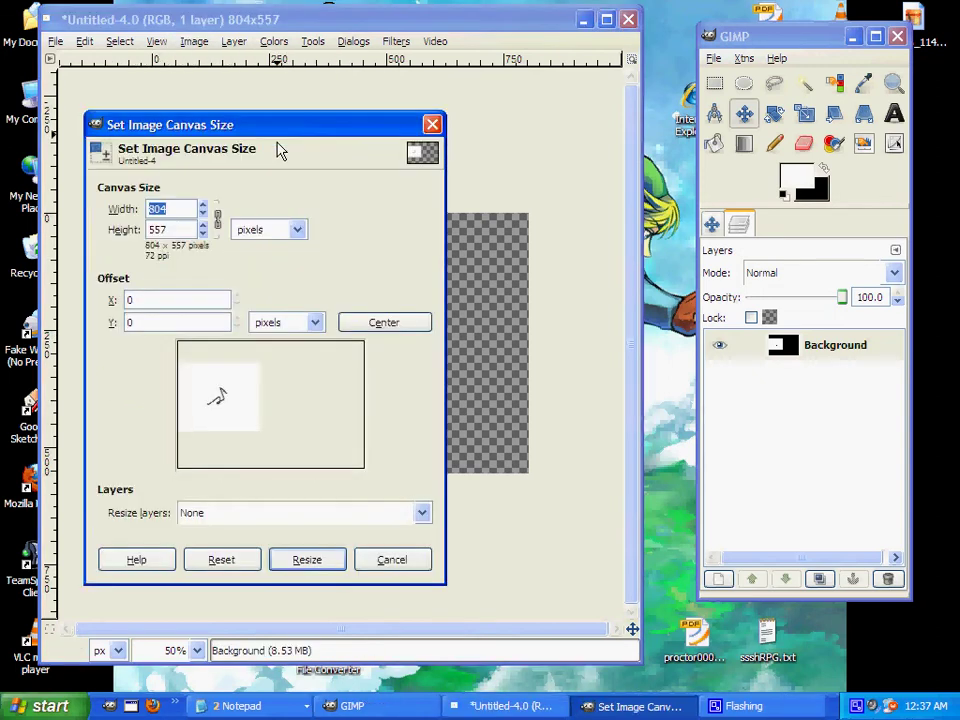
key(Escape)
click(194, 41)
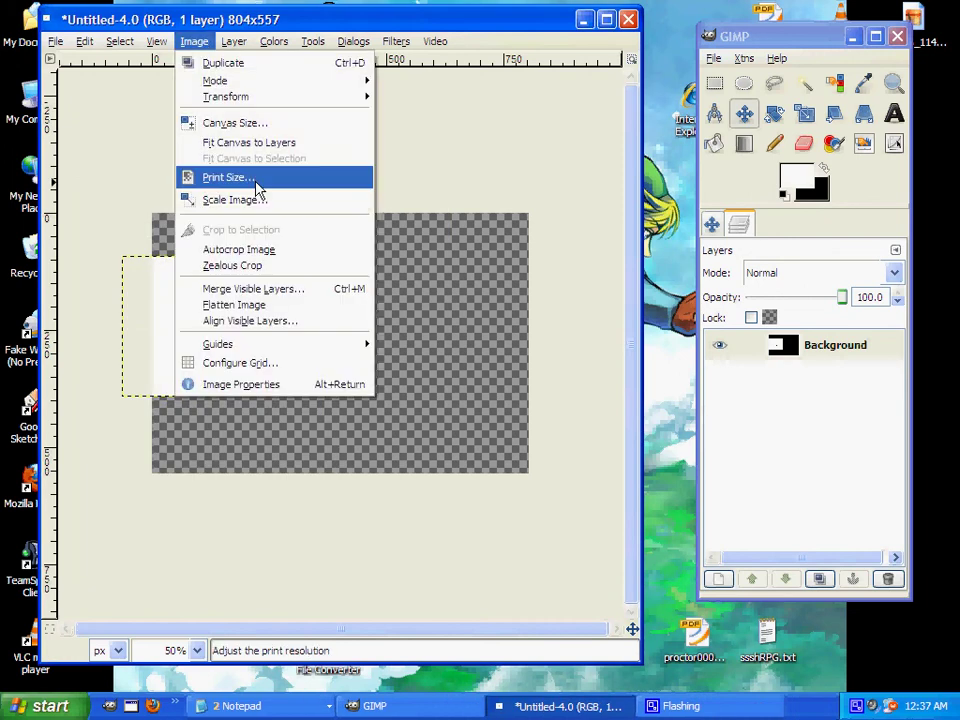
click(257, 141)
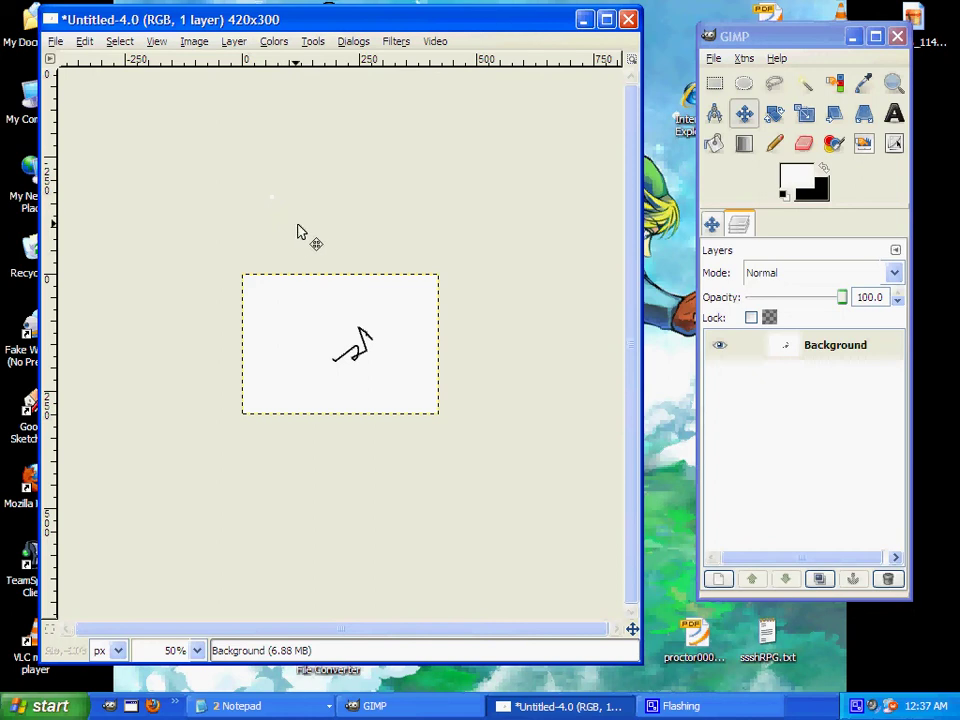
Undo the canvas fit, duplicate the layer, and drag Background copy down and right
key(ctrl+z)
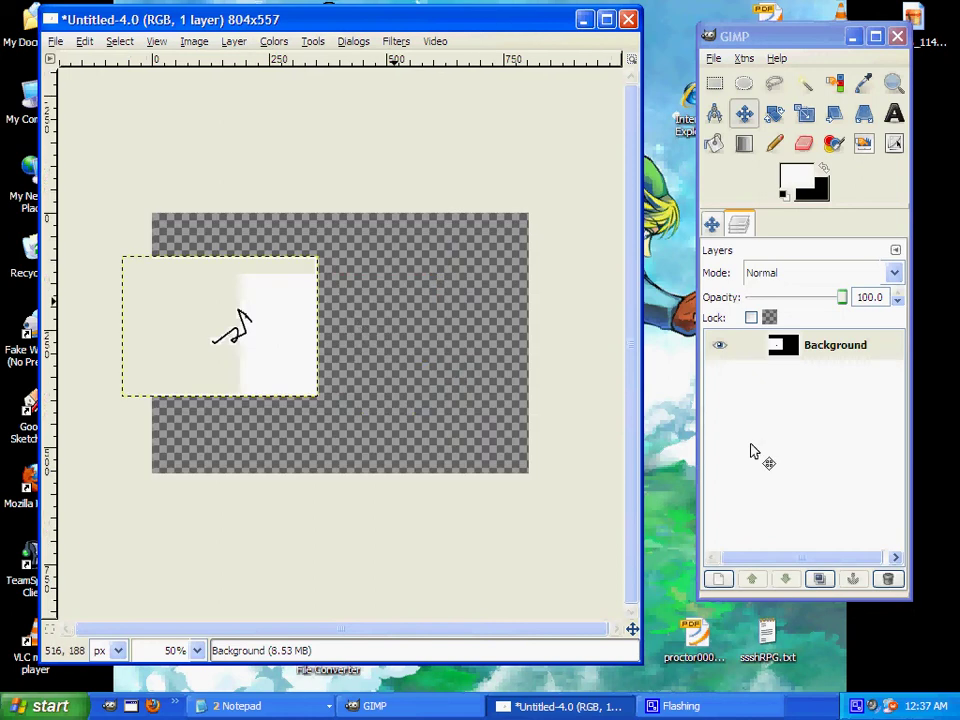
click(820, 580)
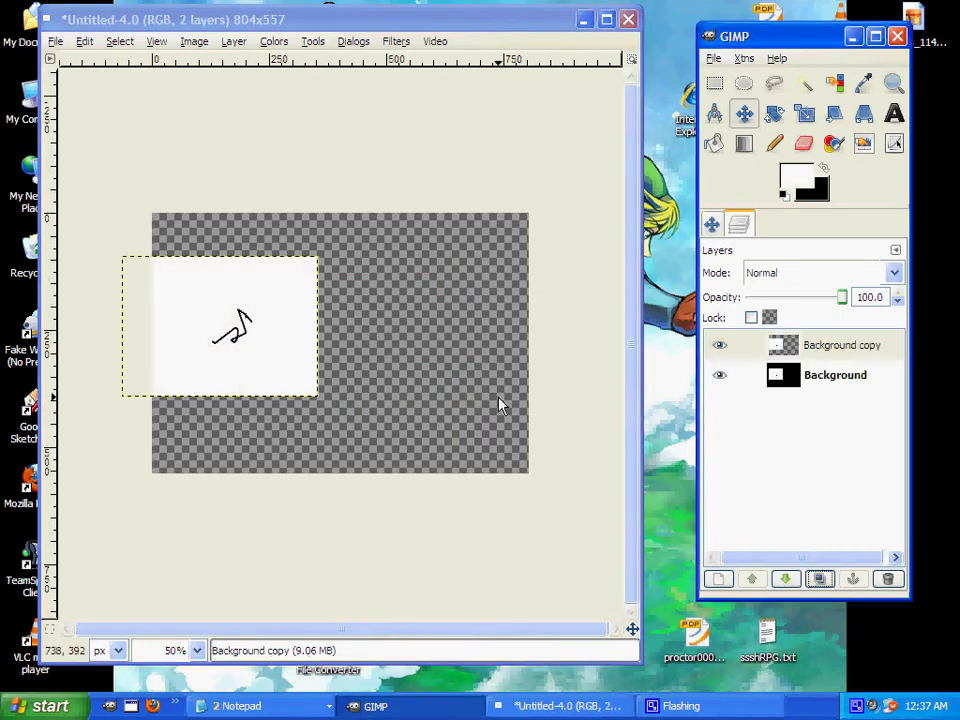
drag(252, 354, 525, 466)
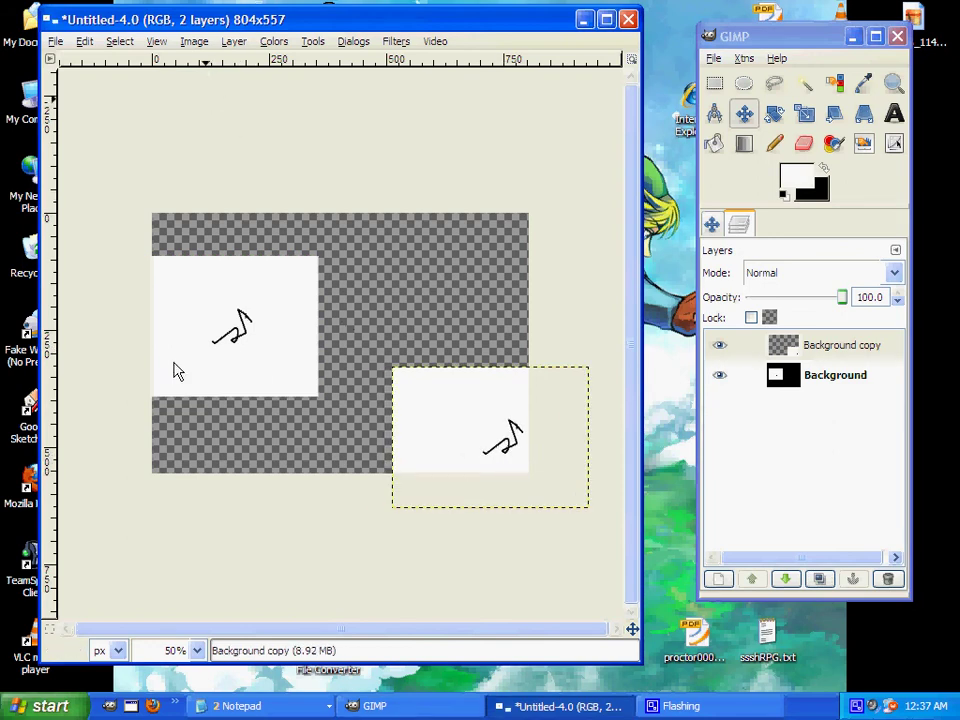
drag(487, 401, 431, 327)
click(236, 42)
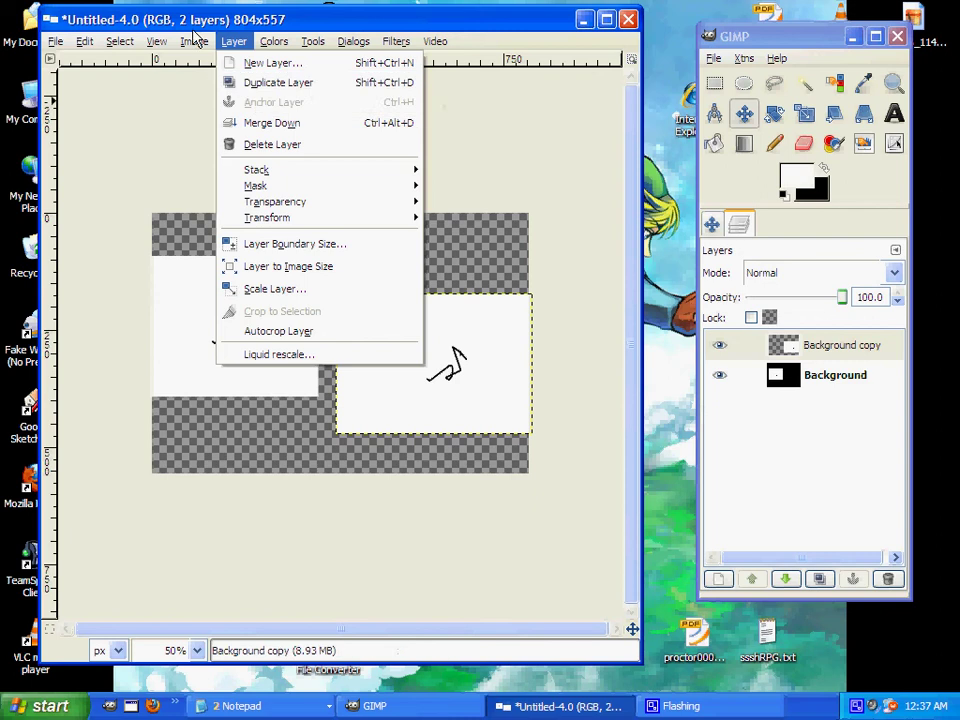
Fit the canvas to both layers (878×380) and nudge Background copy slightly up-left
mouse_move(193, 40)
click(255, 143)
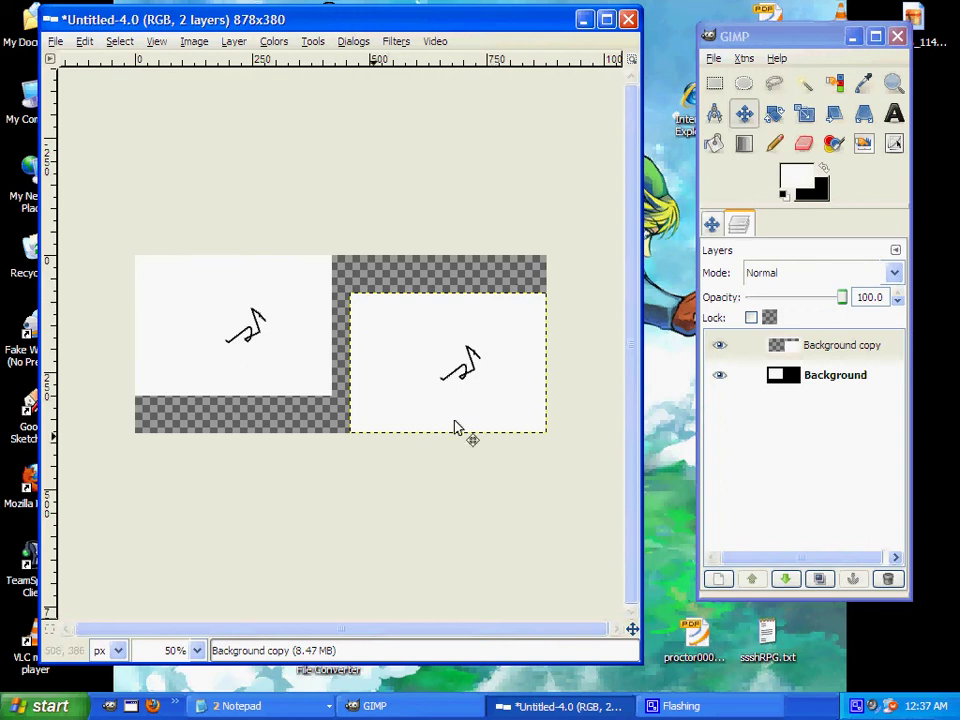
mouse_move(478, 401)
mouse_down()
mouse_move(508, 399)
mouse_move(441, 375)
mouse_move(465, 383)
mouse_up()
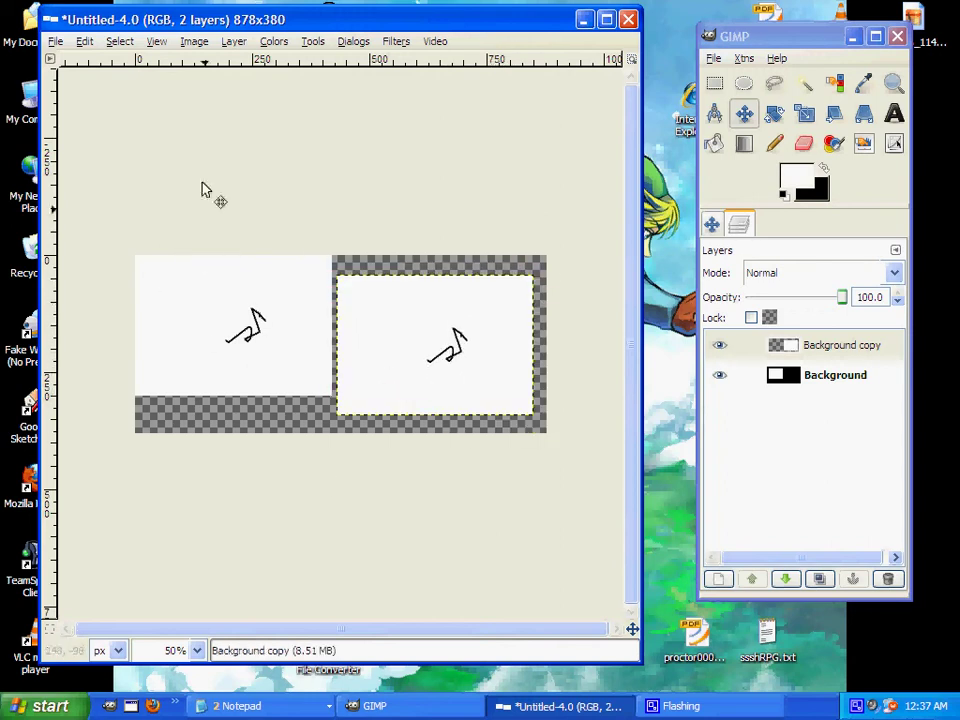
click(200, 41)
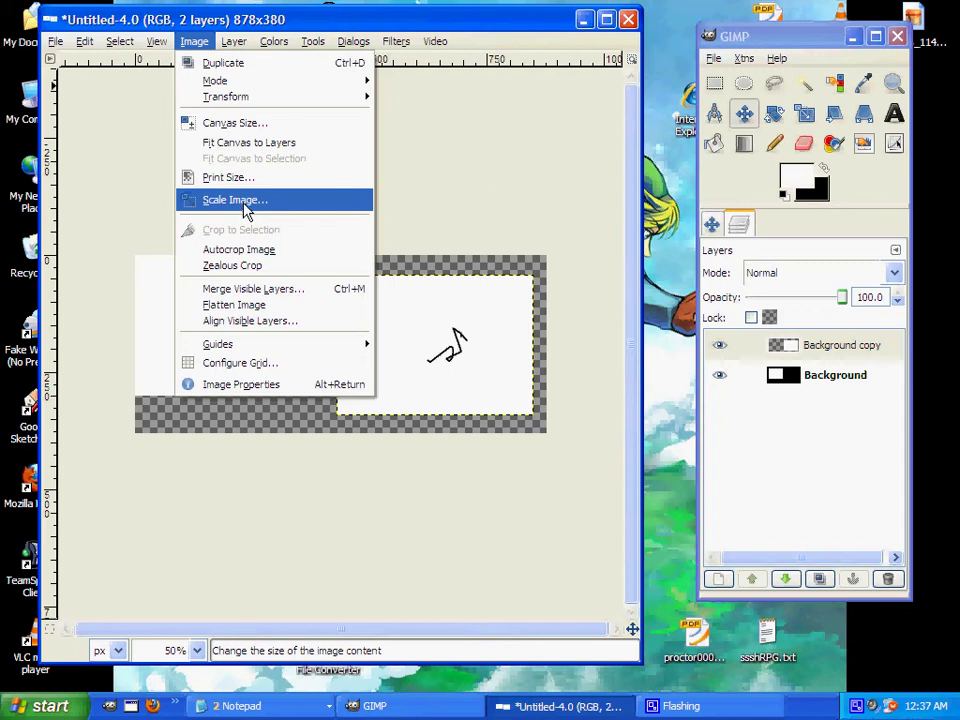
click(240, 201)
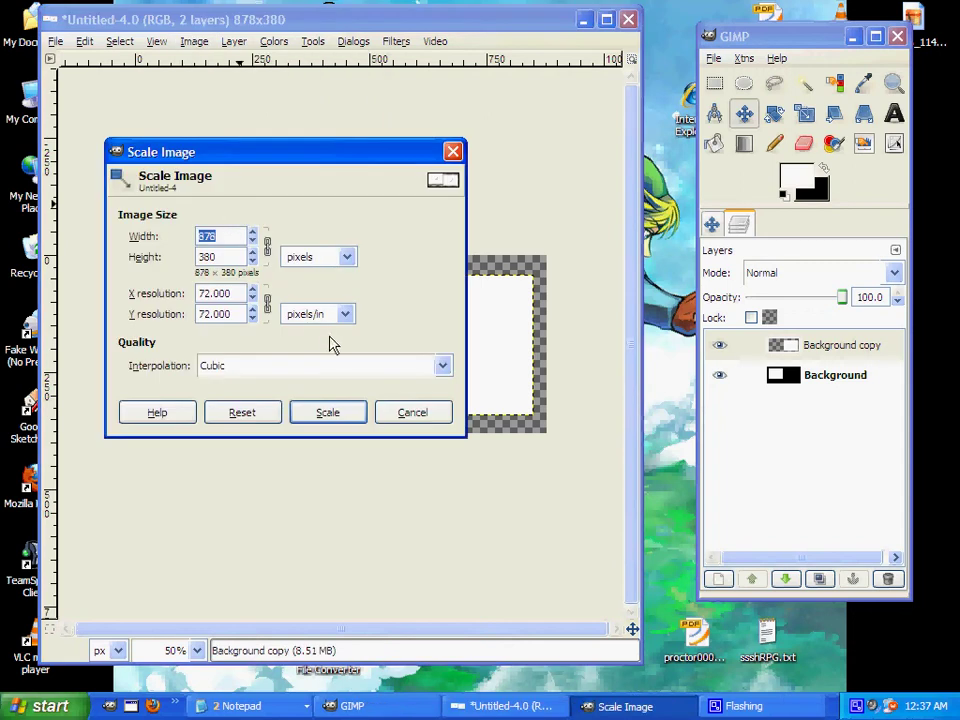
key(Escape)
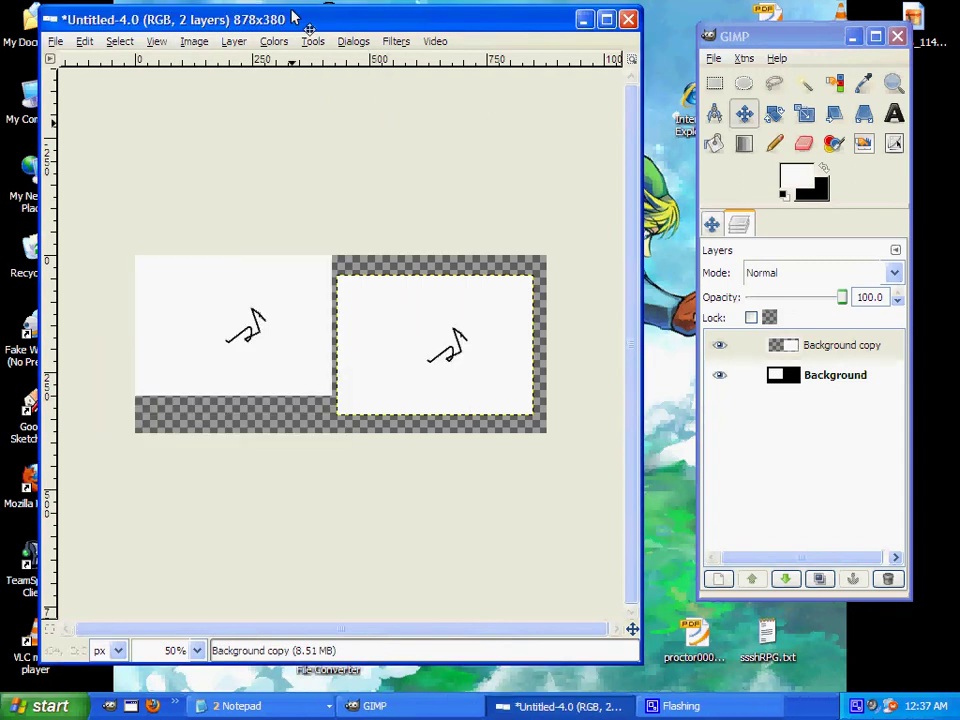
click(197, 43)
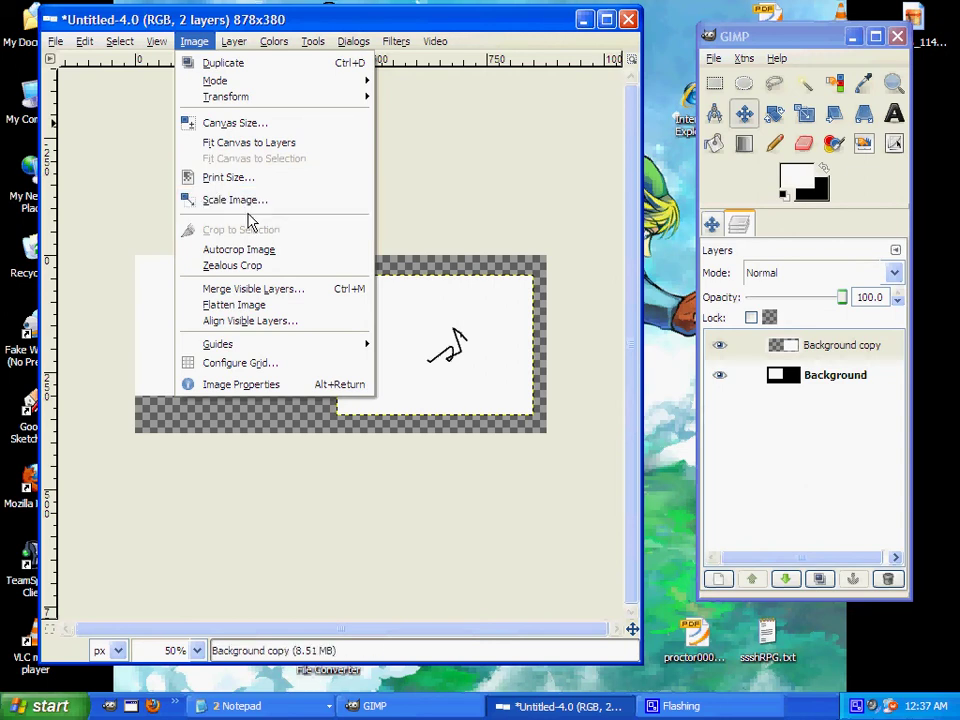
click(268, 290)
click(368, 381)
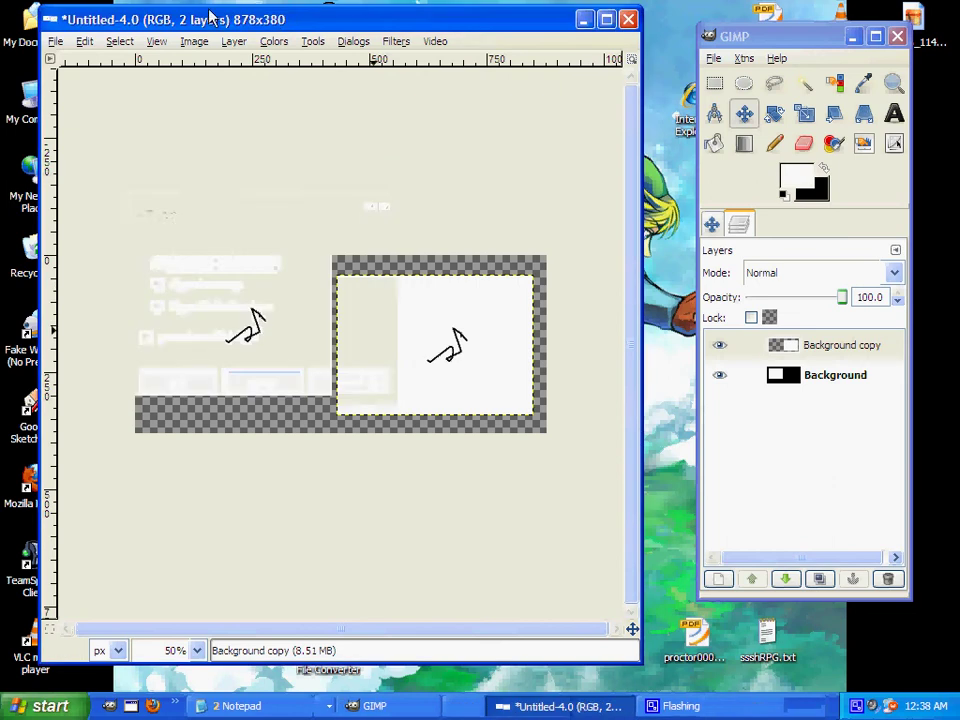
click(194, 41)
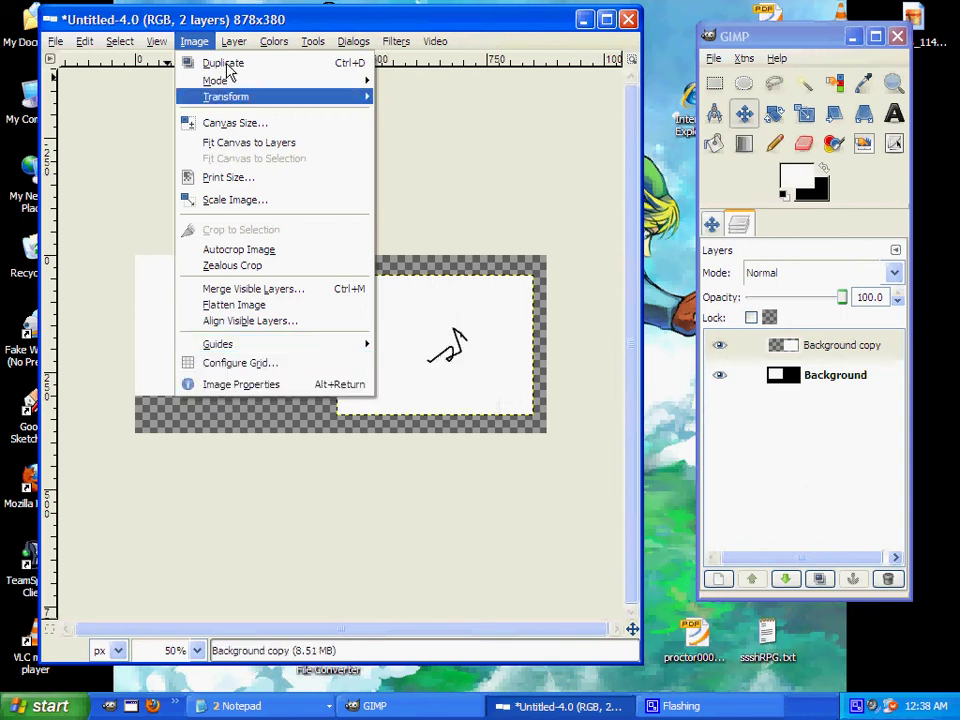
mouse_move(237, 48)
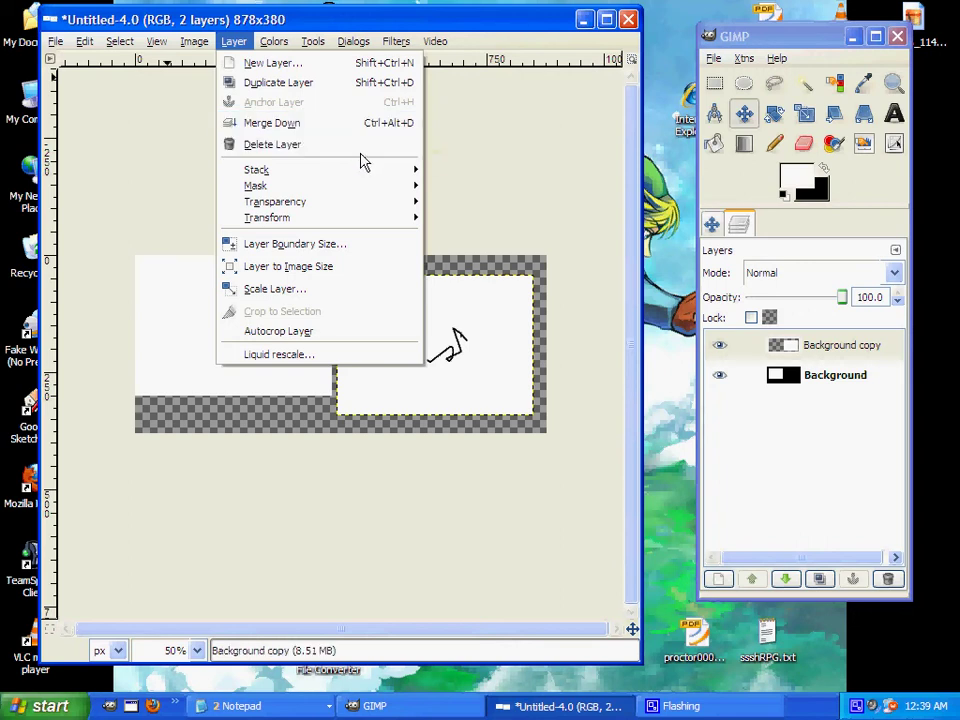
Make the Background layer active and duplicate it as Background copy#1 at the stack top
mouse_move(356, 172)
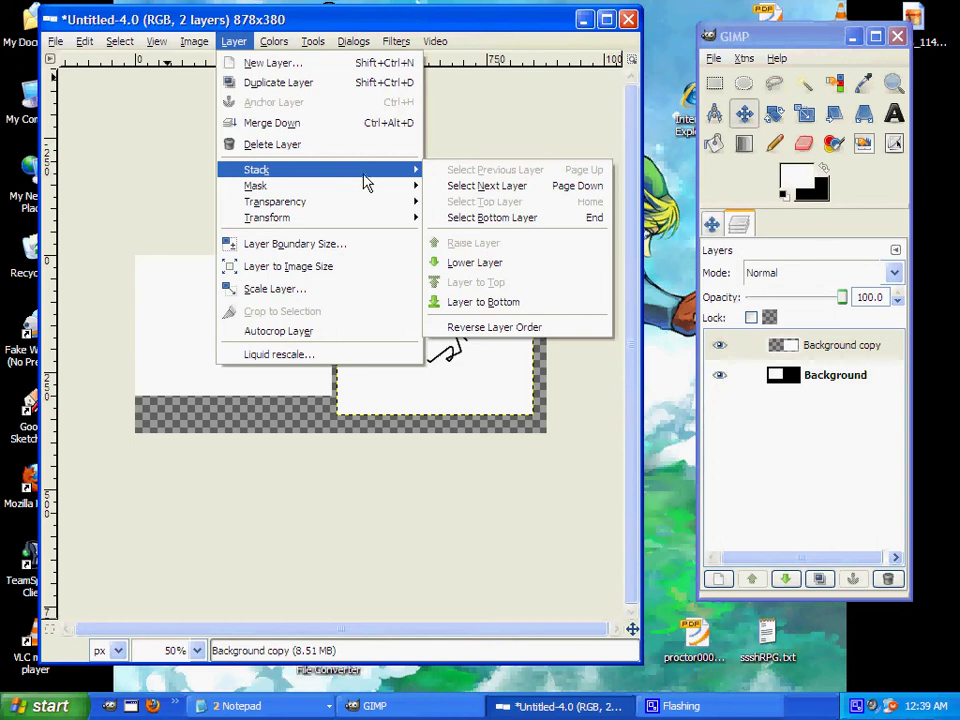
click(826, 404)
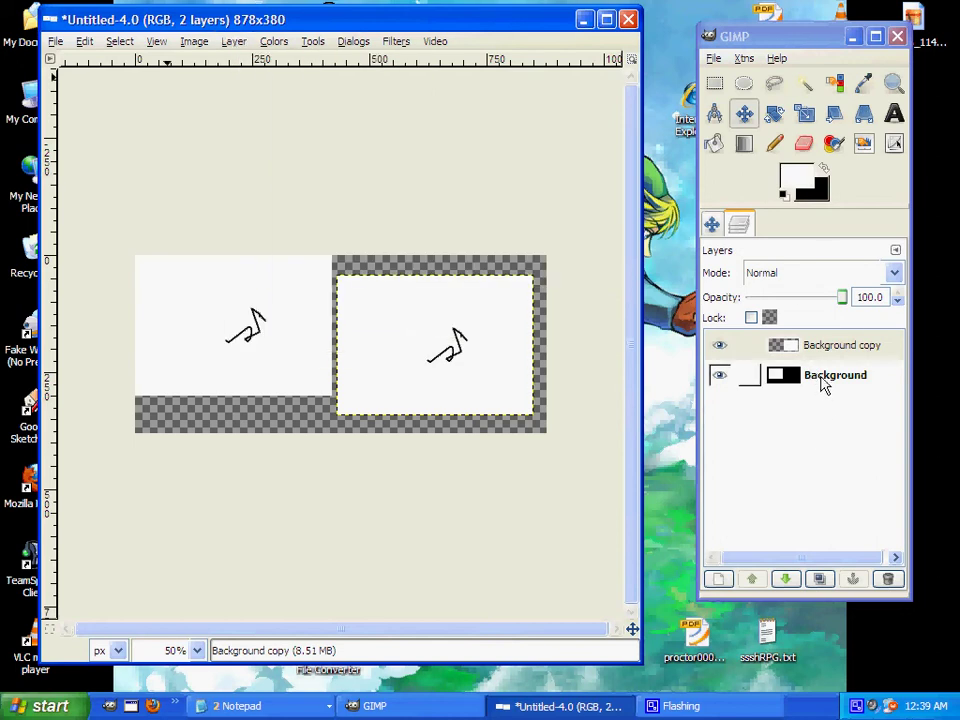
drag(822, 386, 825, 360)
click(819, 578)
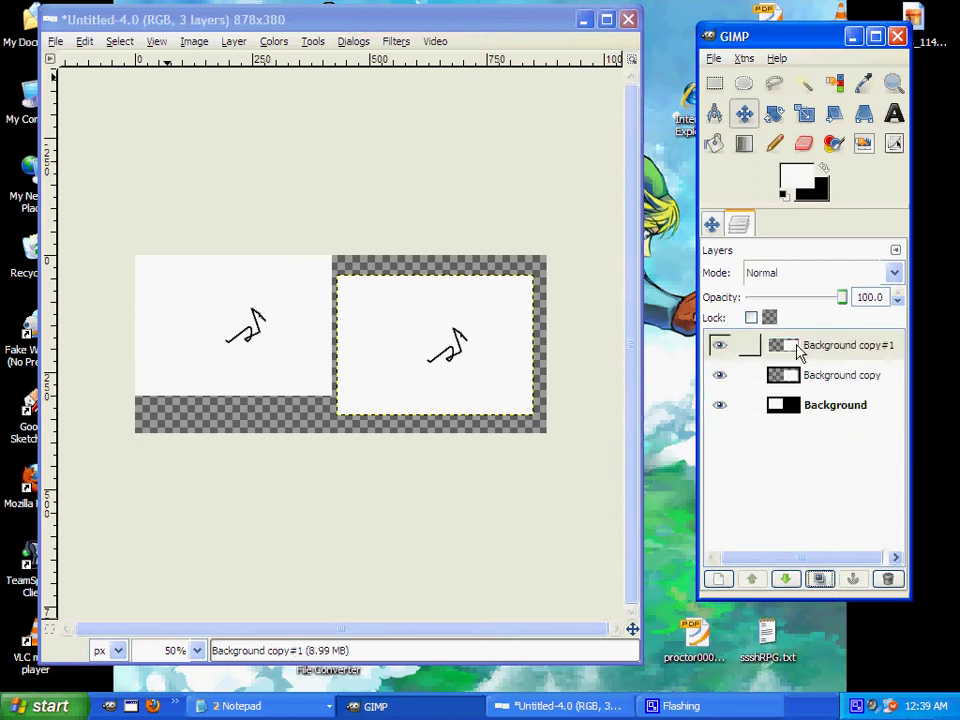
drag(810, 354, 825, 380)
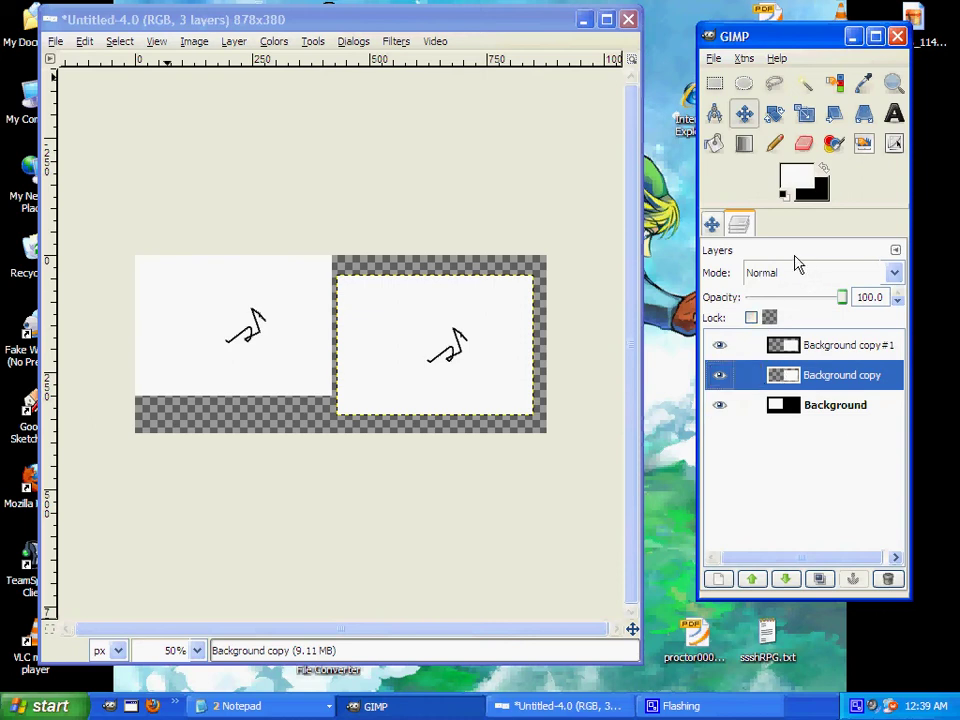
Look through the Colors, Tools and Layer menus and reveal Layer > Transform's flip and rotate options
click(276, 42)
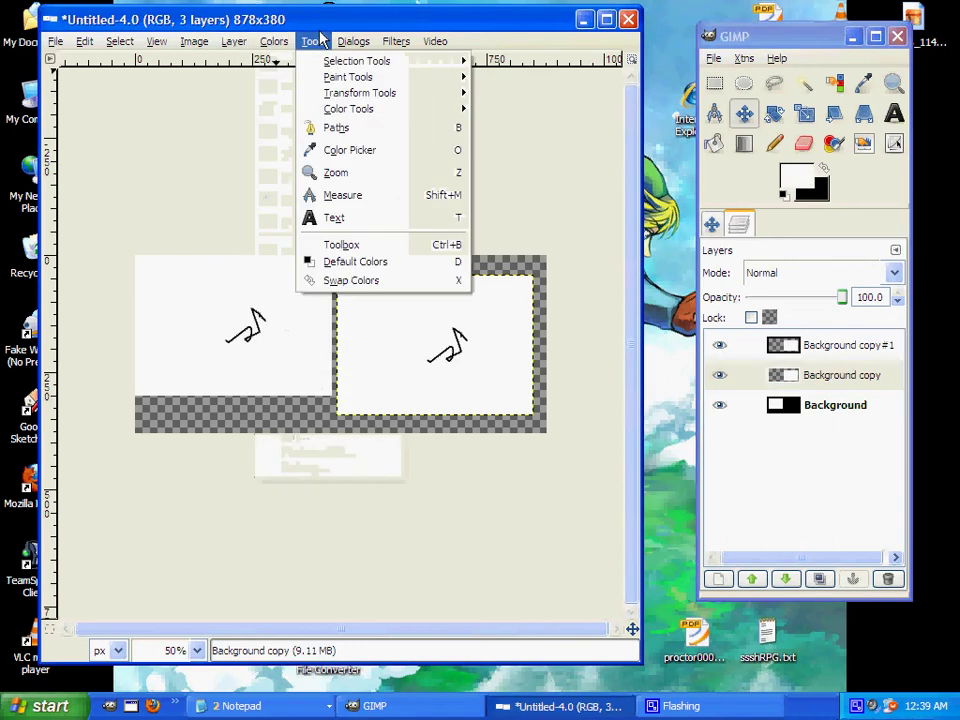
mouse_move(275, 42)
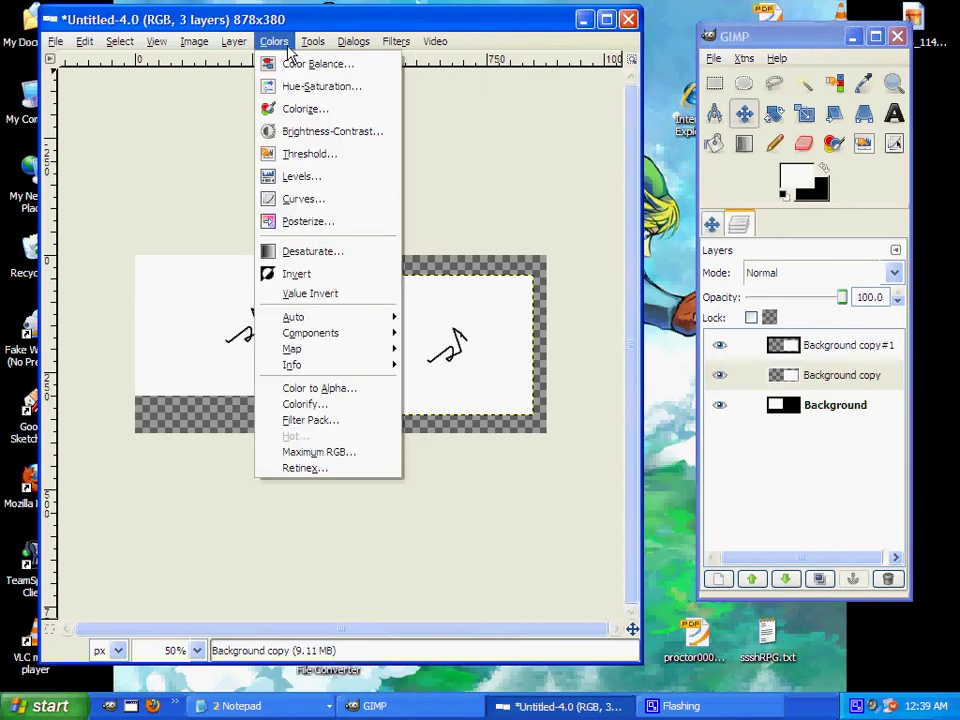
mouse_move(240, 42)
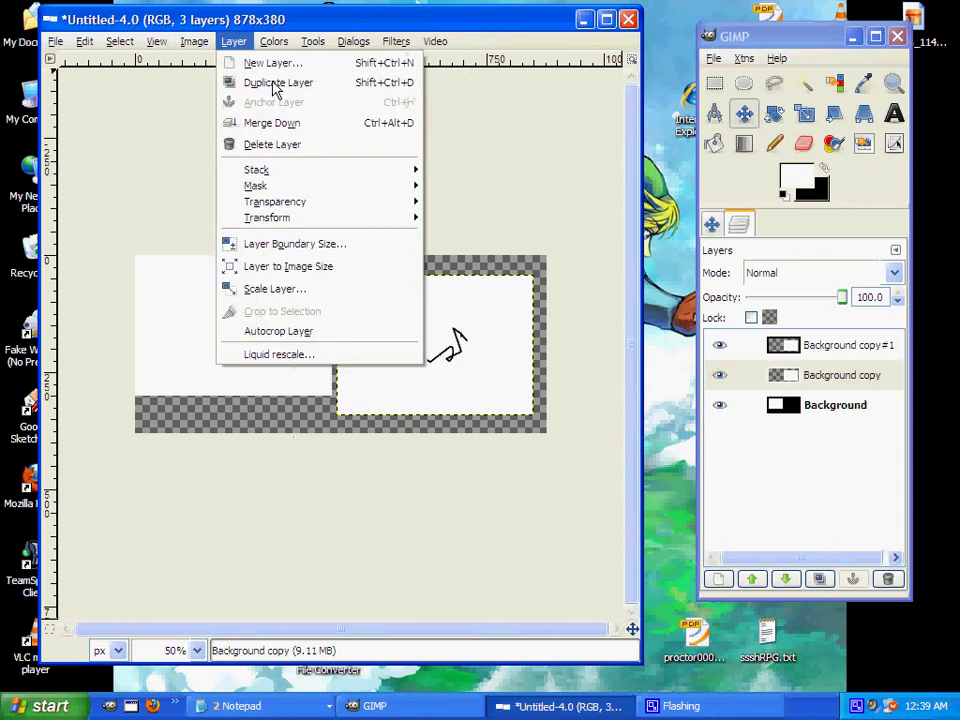
mouse_move(337, 178)
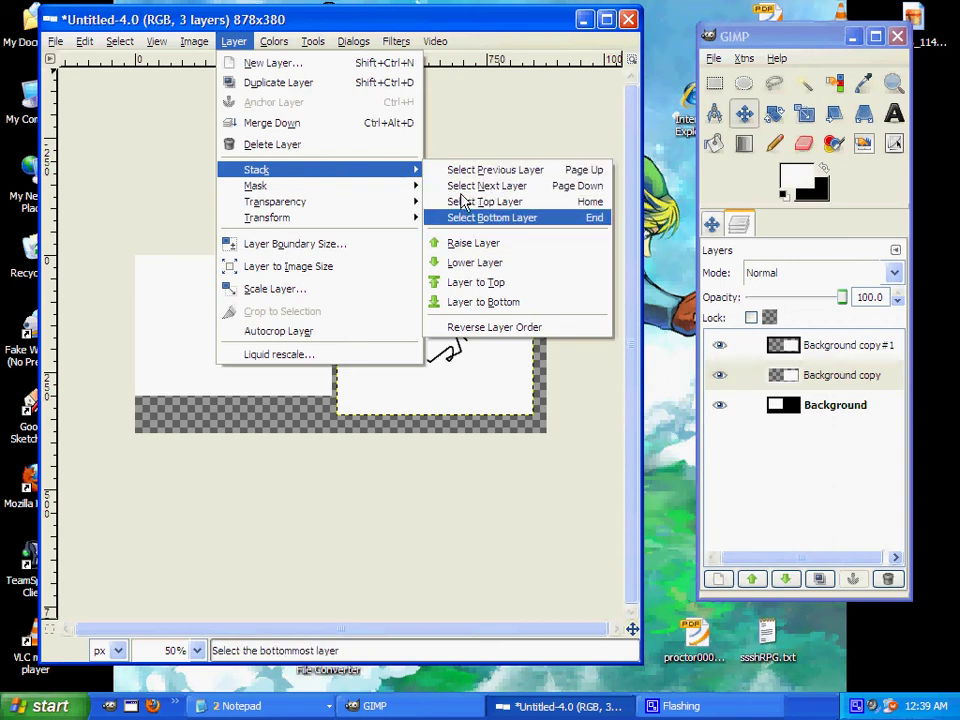
mouse_move(410, 212)
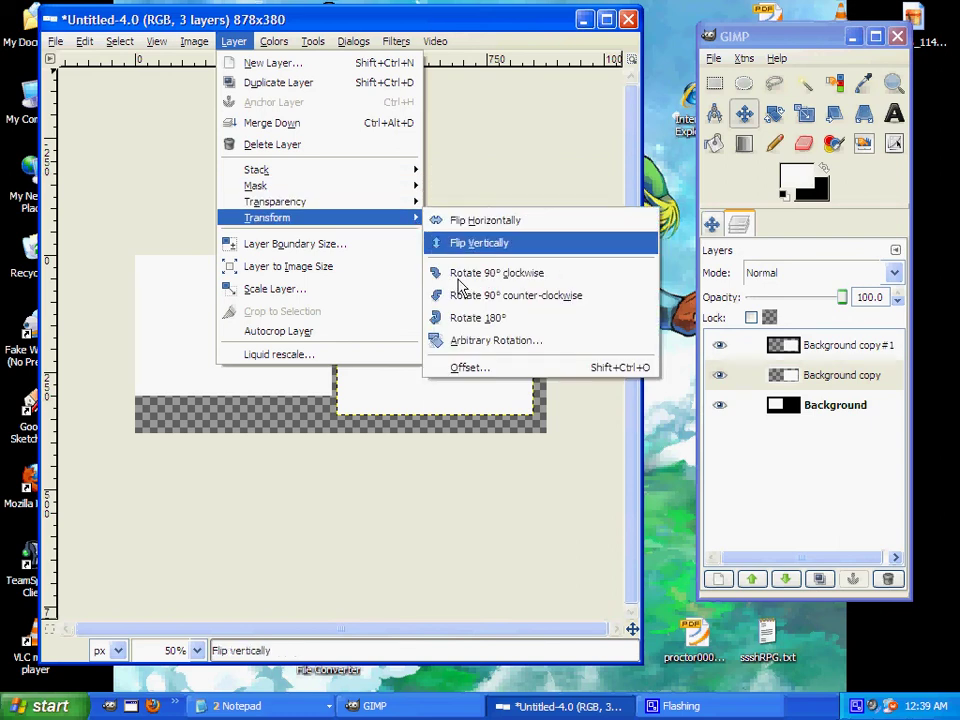
Rotate Background copy 90° clockwise and resize its boundary to the full 878x380 image
click(490, 273)
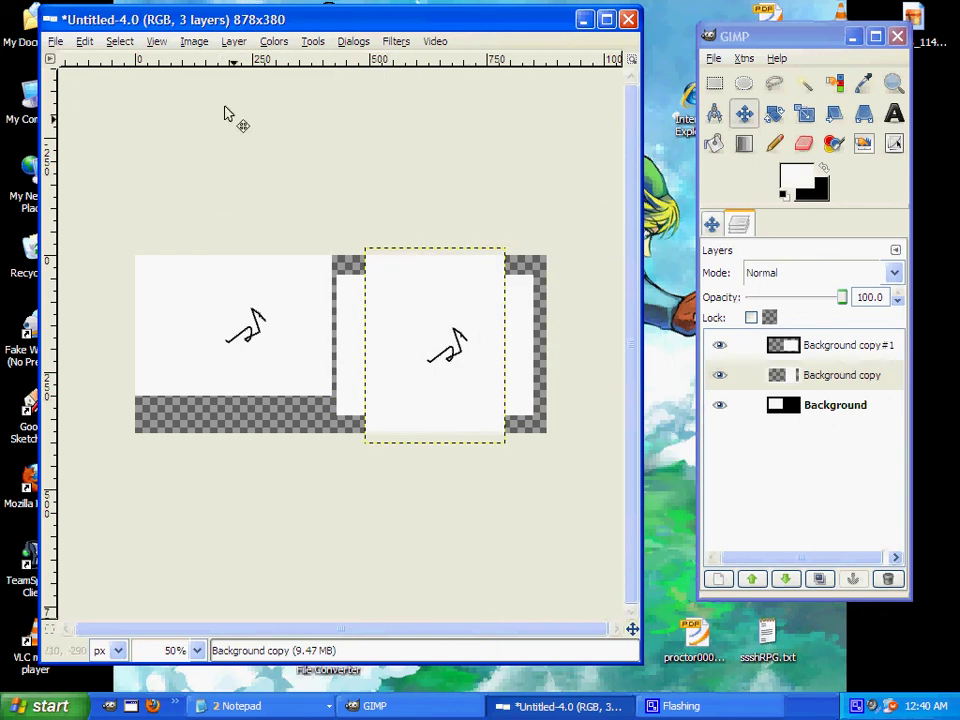
click(200, 40)
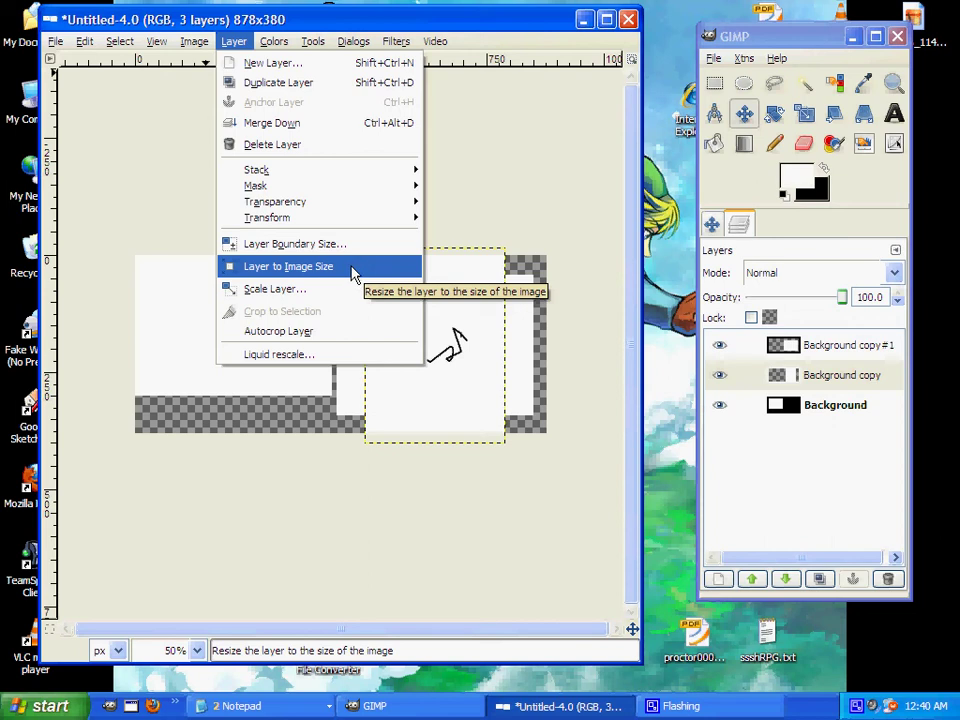
click(349, 277)
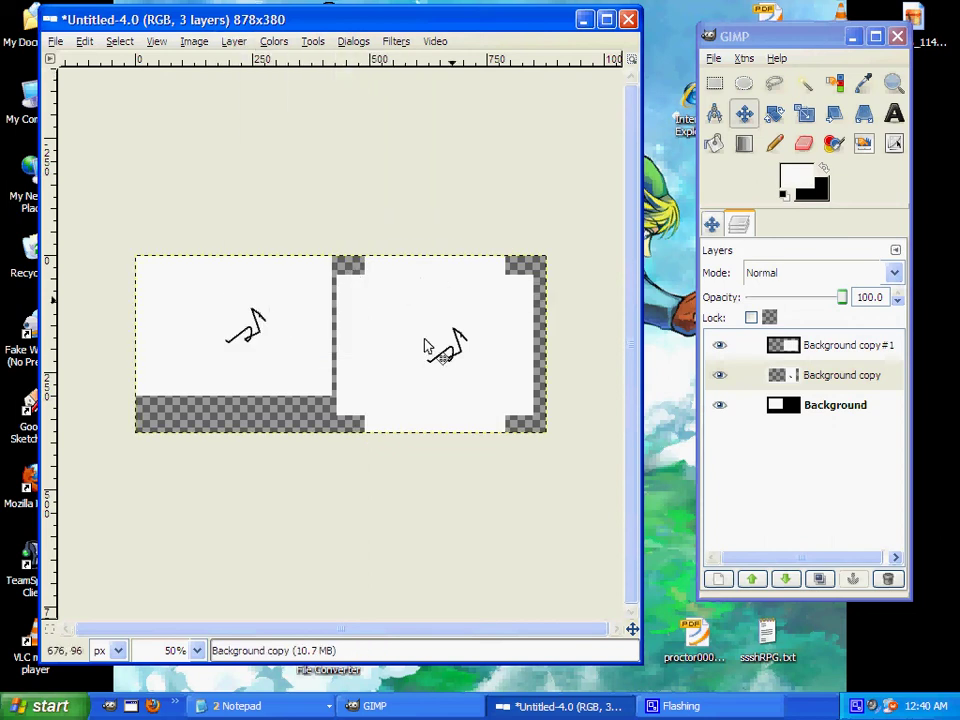
click(233, 41)
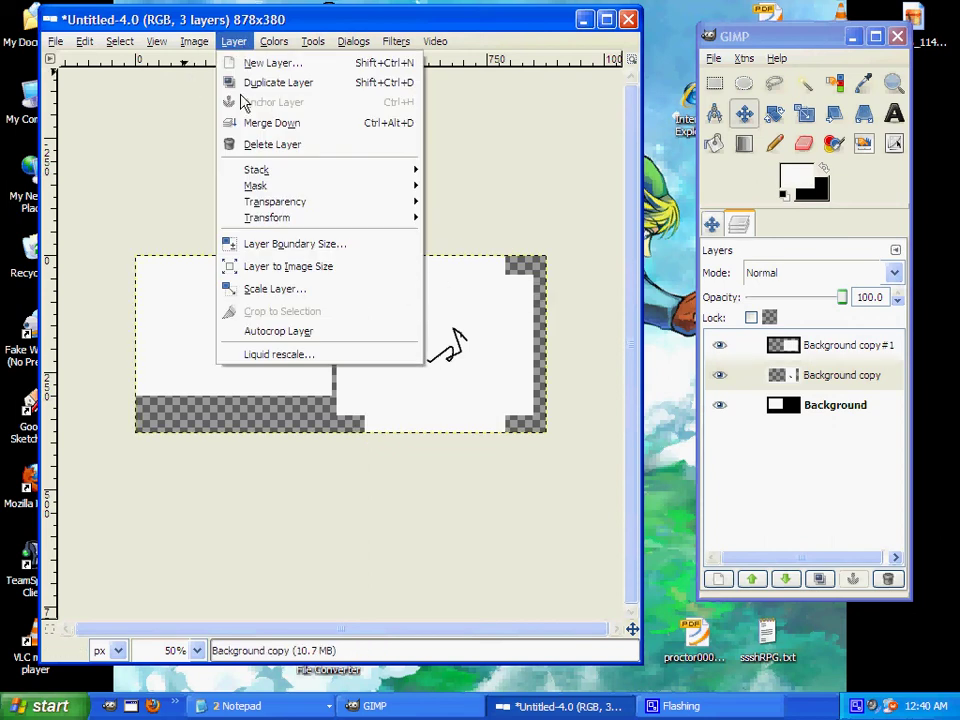
mouse_move(325, 230)
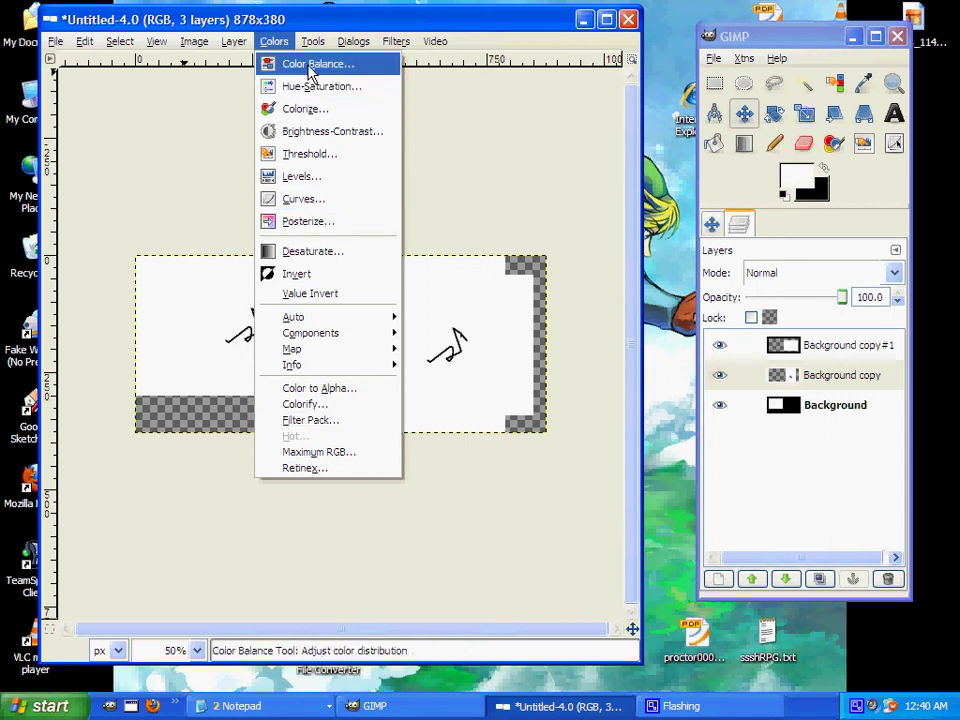
click(317, 157)
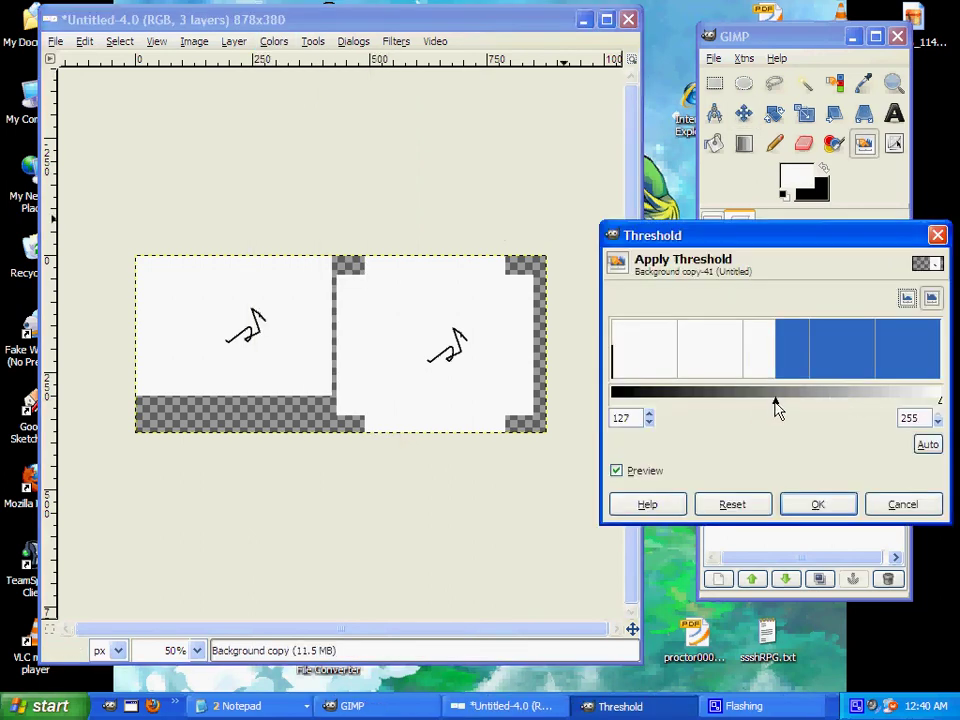
mouse_move(777, 409)
mouse_down()
mouse_move(705, 401)
mouse_move(776, 401)
mouse_move(762, 401)
mouse_up()
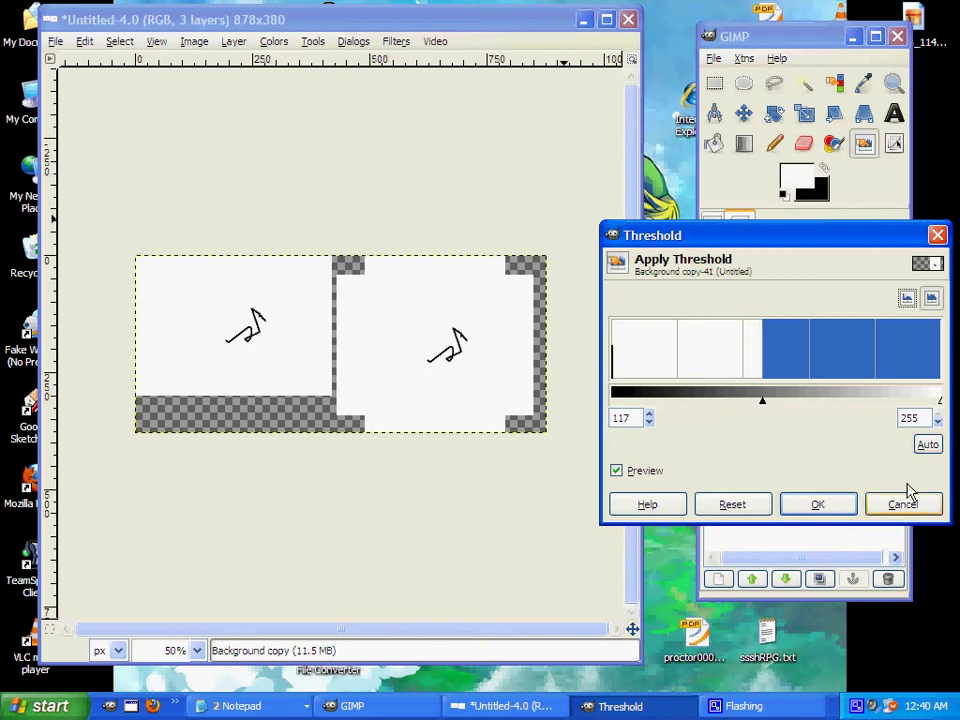
click(915, 503)
click(273, 41)
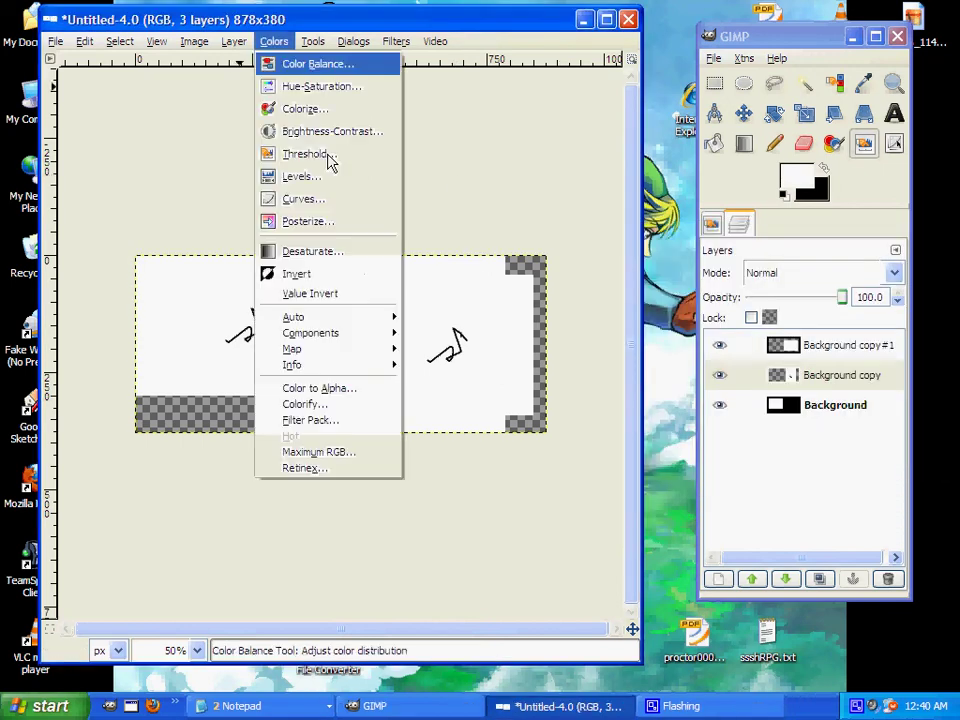
click(350, 180)
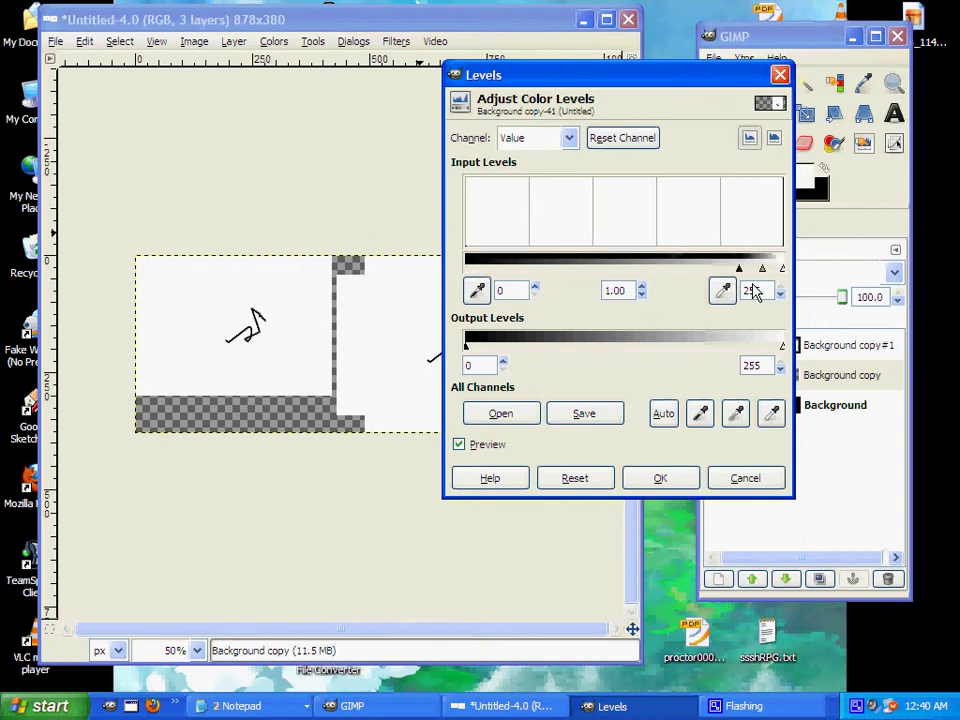
click(660, 478)
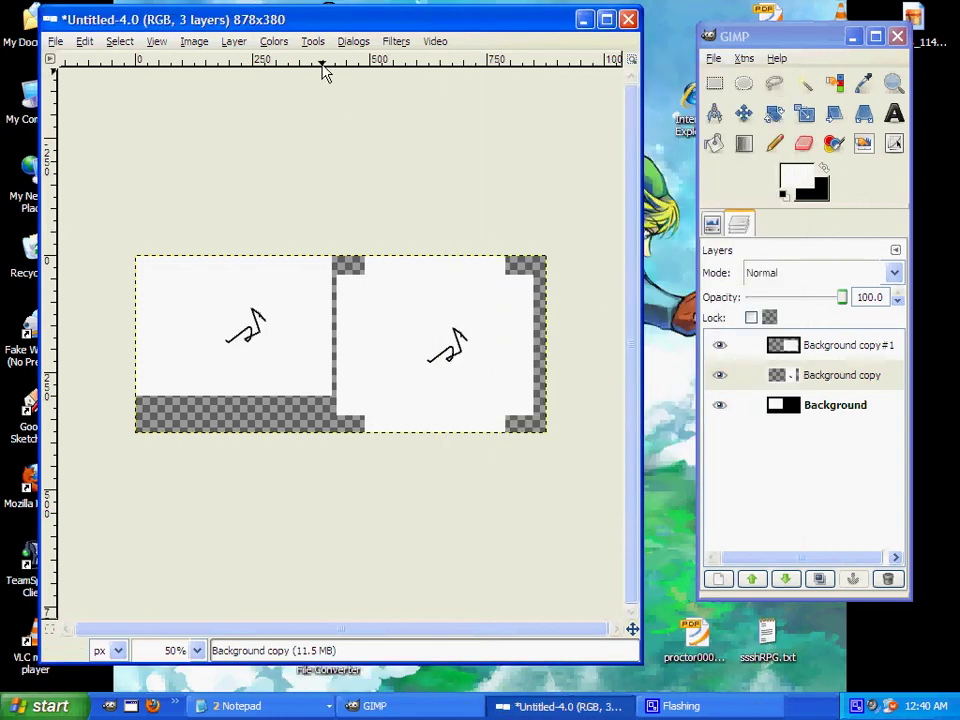
click(234, 41)
mouse_move(274, 41)
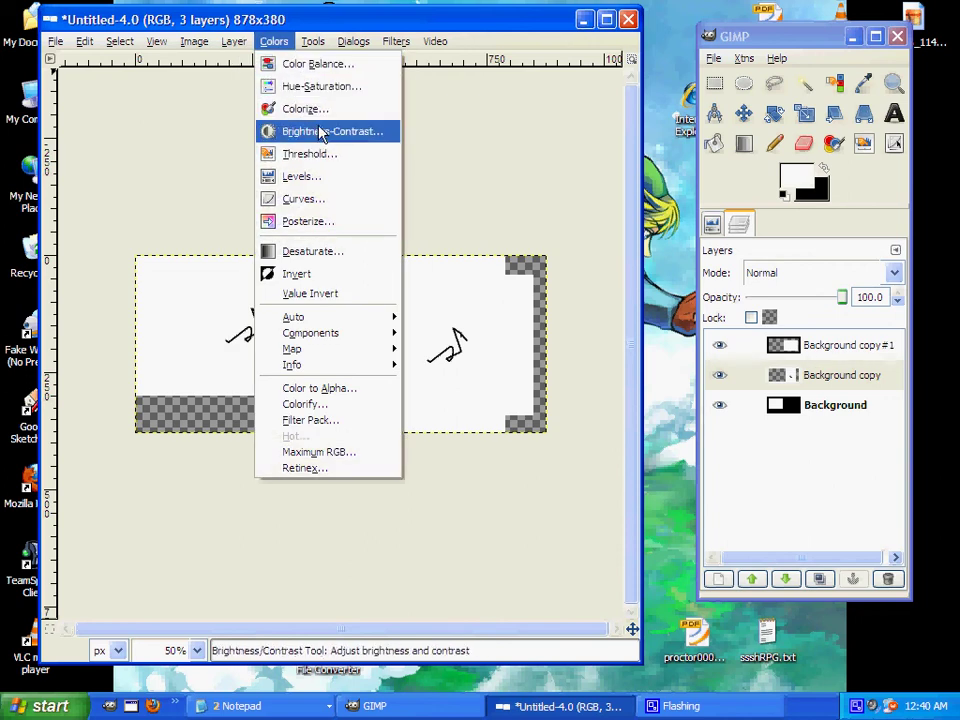
click(311, 223)
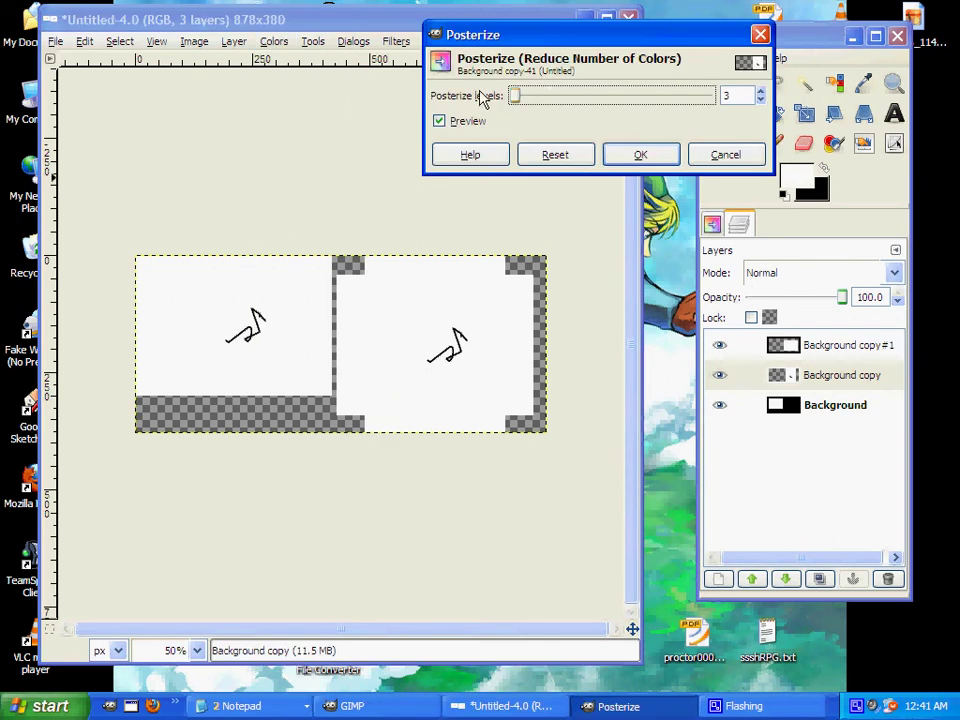
click(512, 96)
click(600, 96)
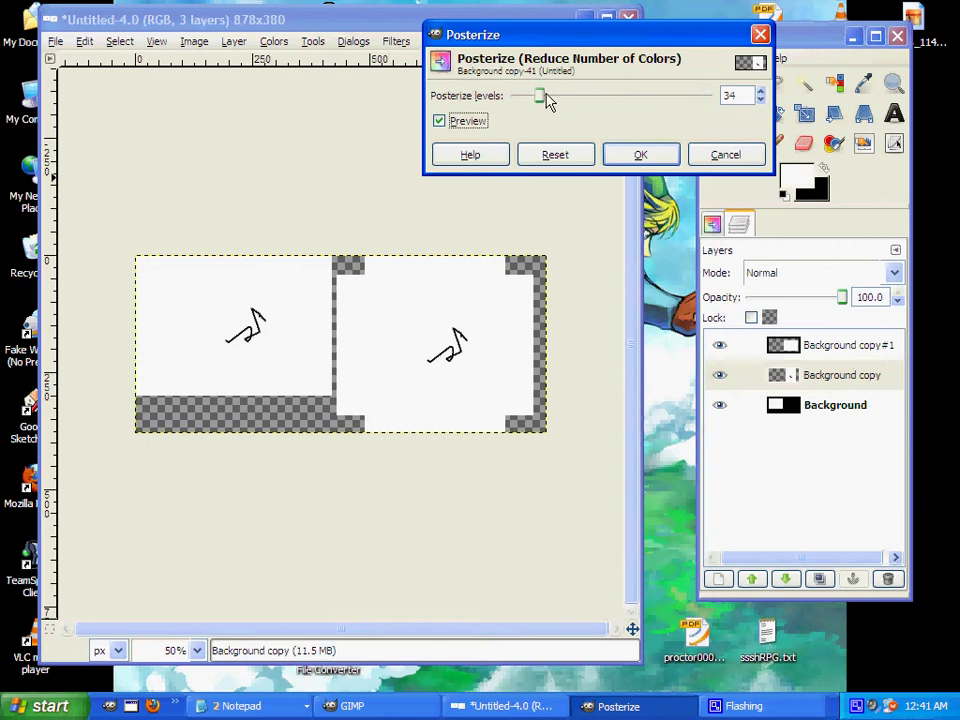
drag(541, 96, 743, 125)
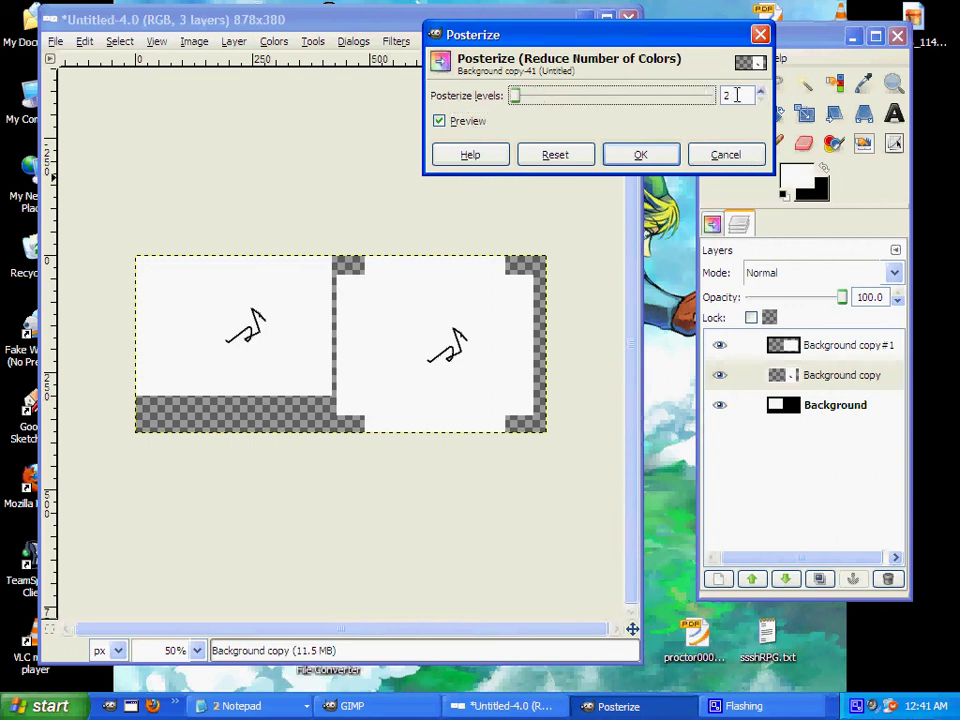
click(724, 154)
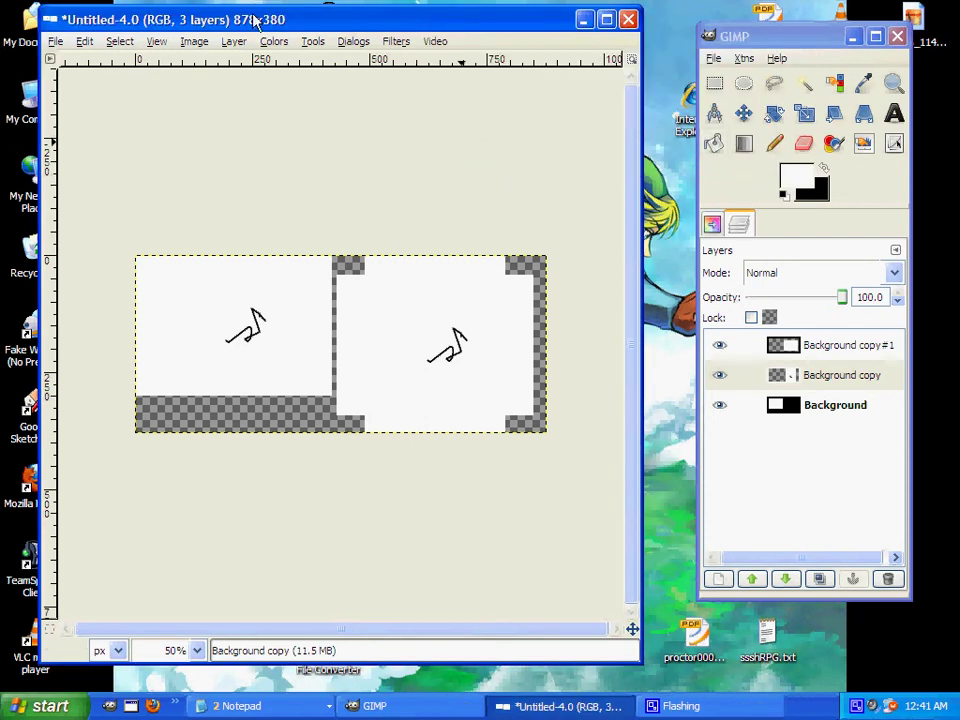
click(274, 41)
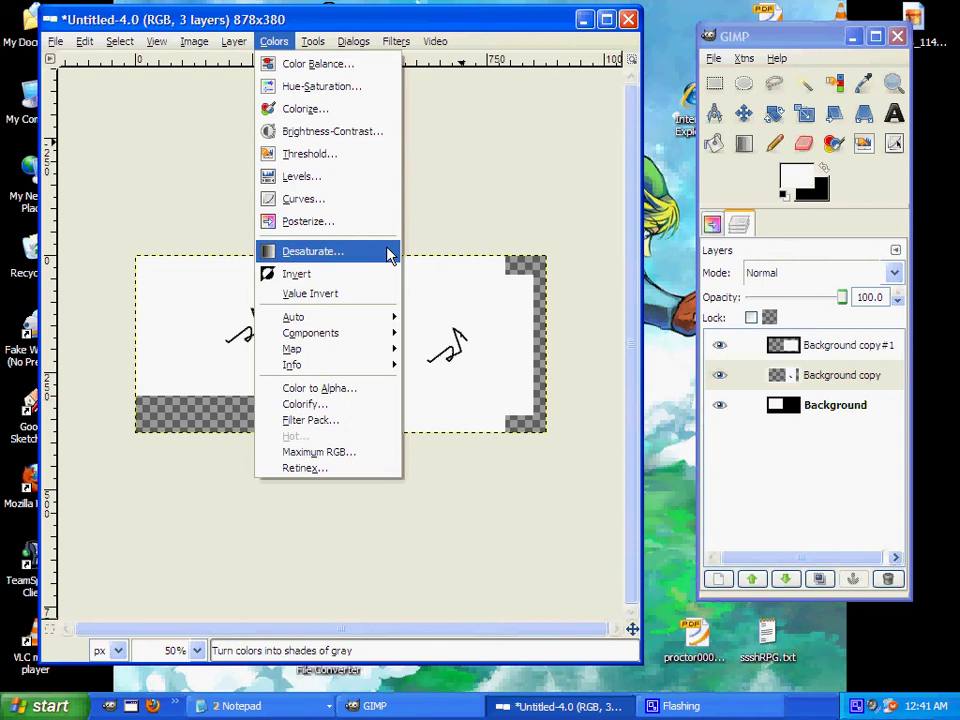
Invert Background copy to white-on-black, then move Background copy#1 down and to the left
click(343, 285)
click(808, 354)
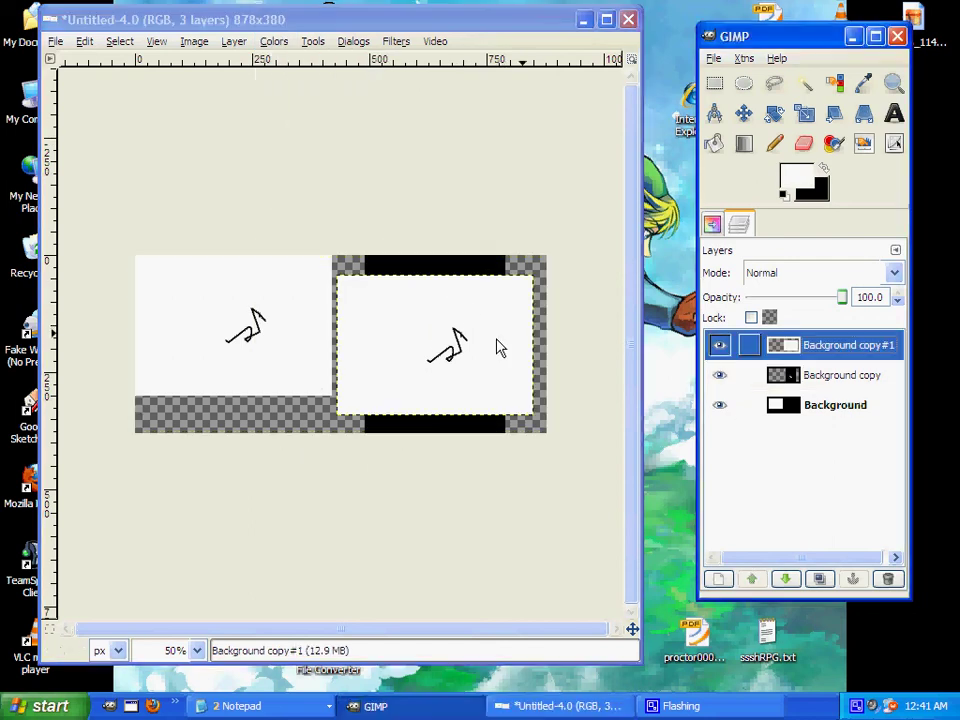
key(m)
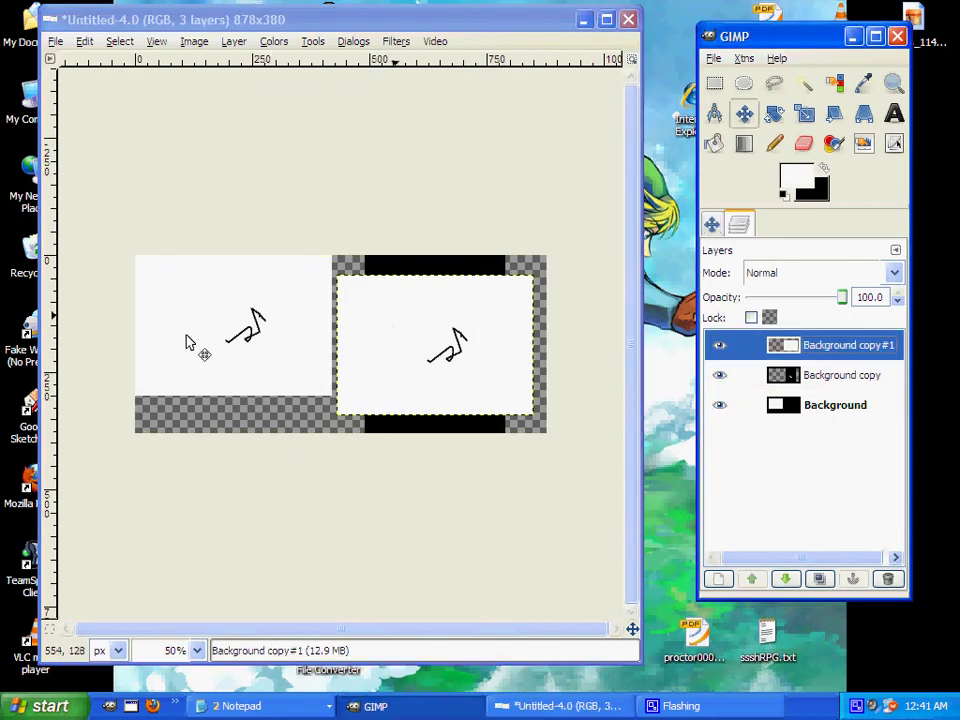
drag(435, 345, 210, 368)
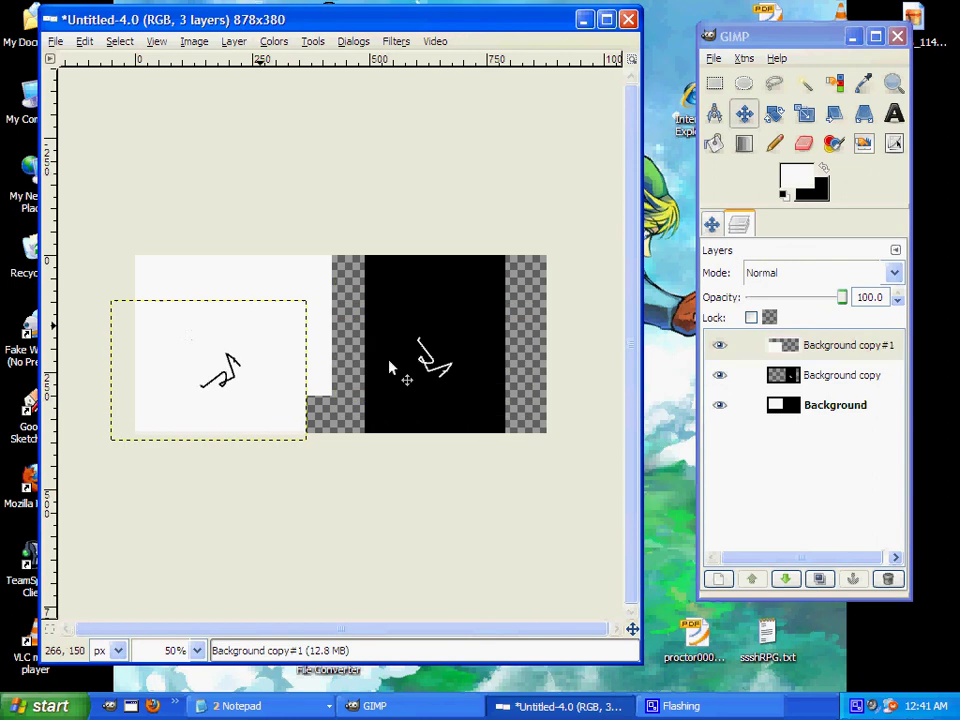
click(238, 40)
mouse_move(285, 40)
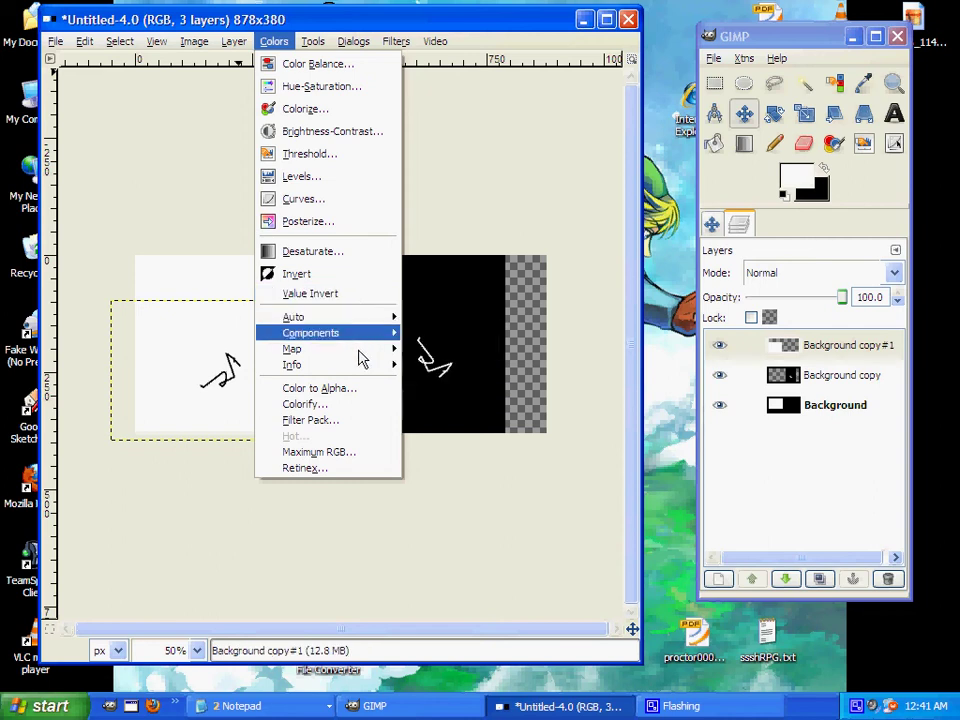
mouse_move(365, 364)
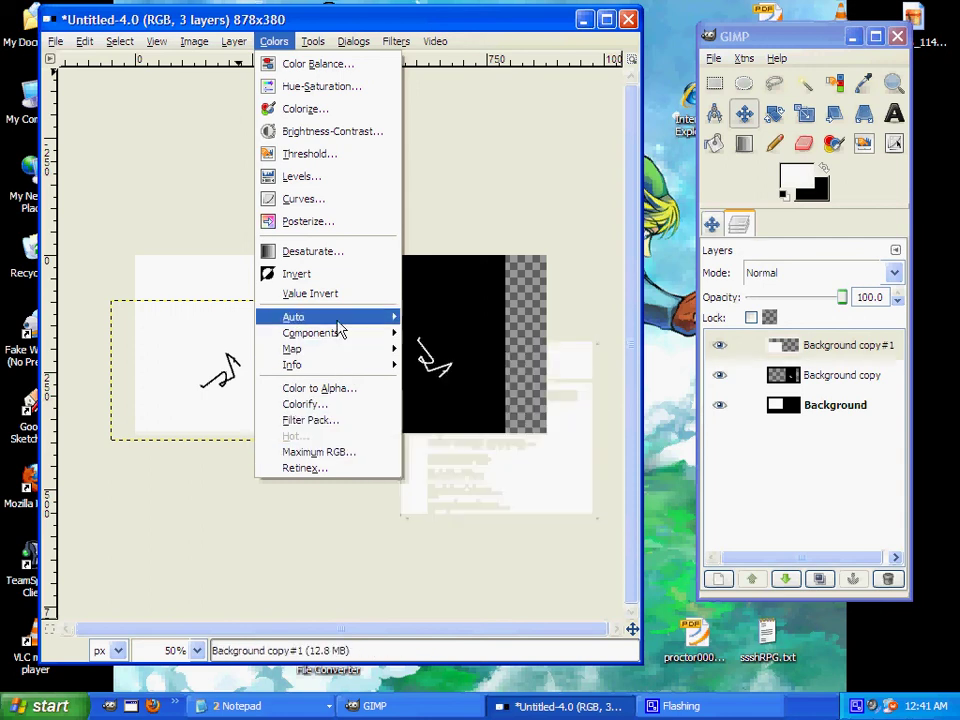
mouse_move(351, 338)
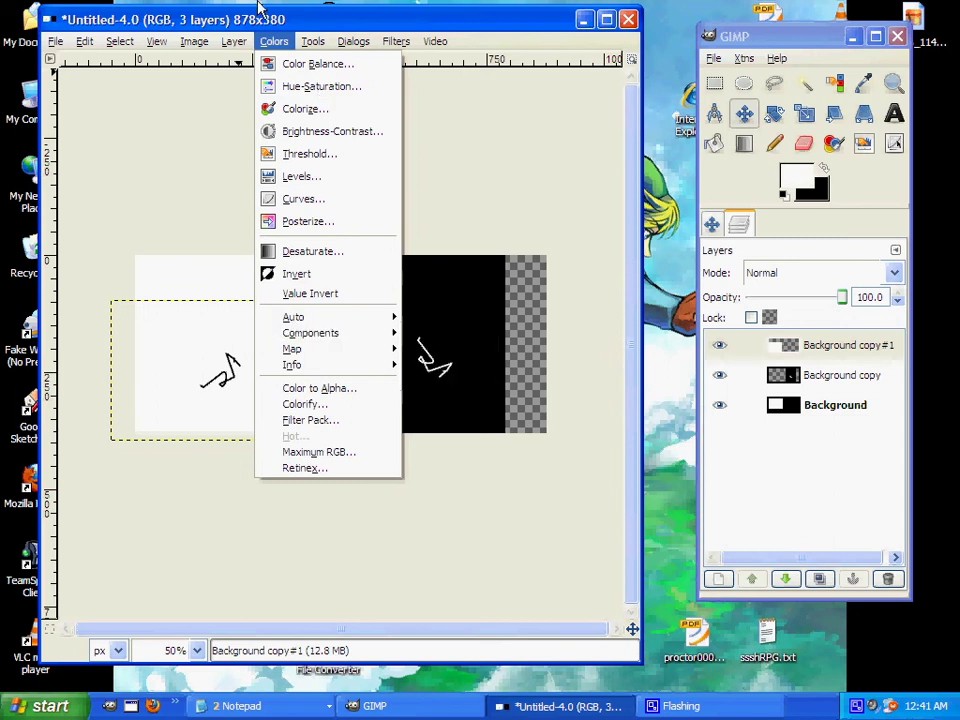
mouse_move(317, 46)
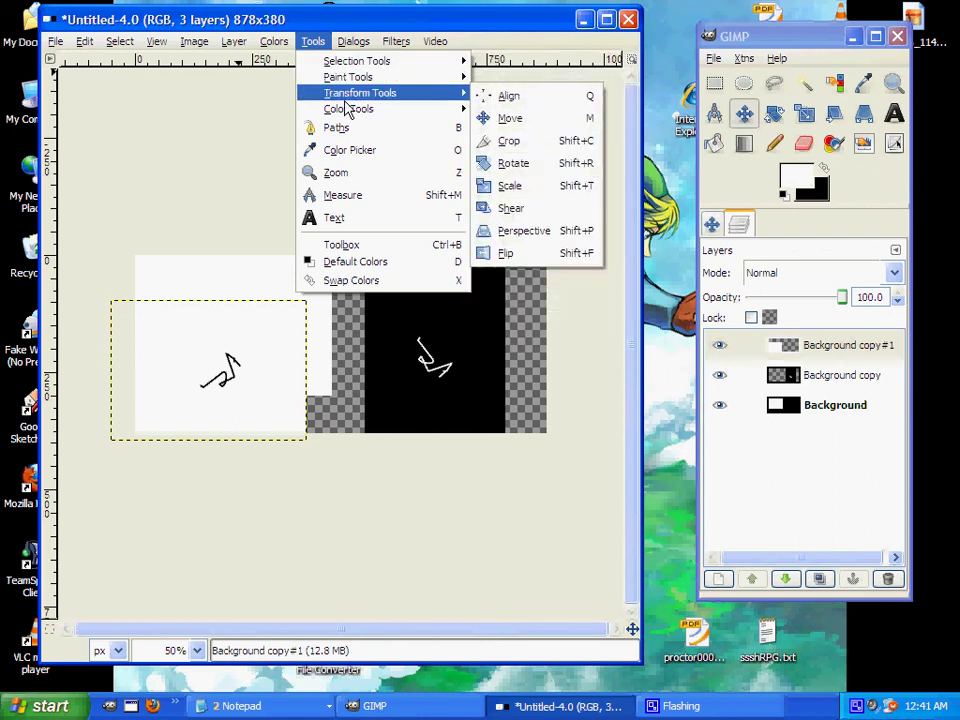
mouse_move(350, 113)
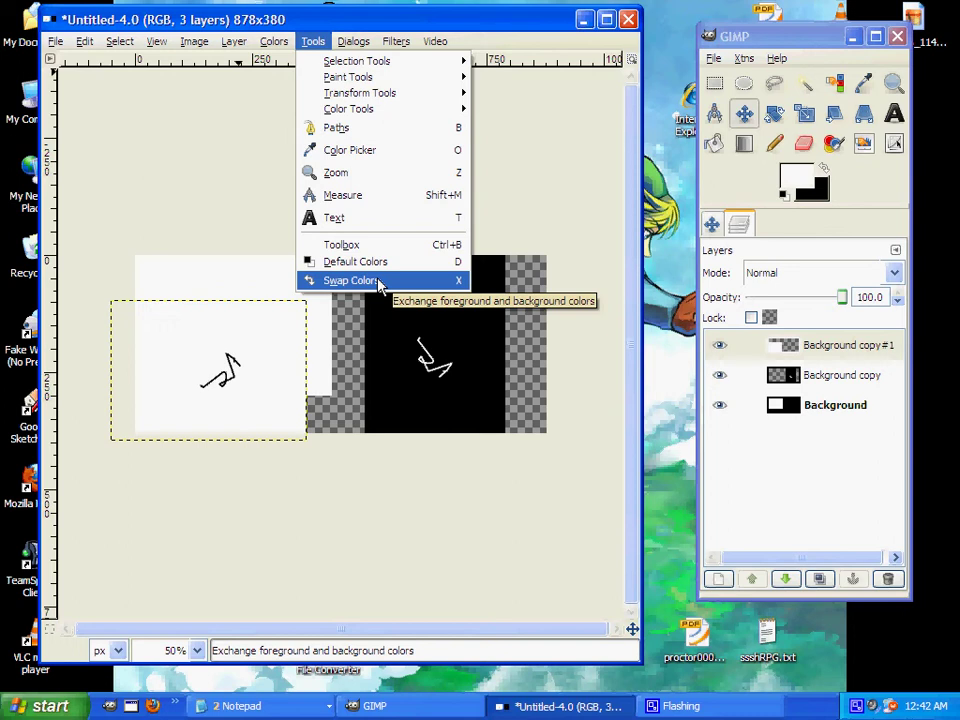
click(790, 198)
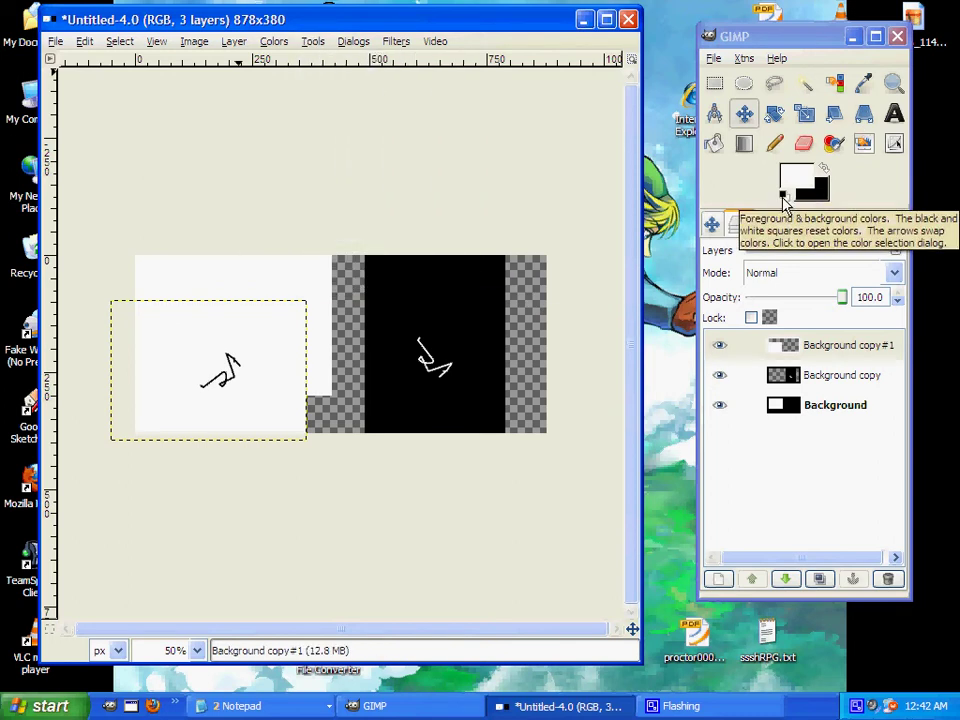
Pick red in the colour picker so it becomes the background colour, with black in front
click(480, 36)
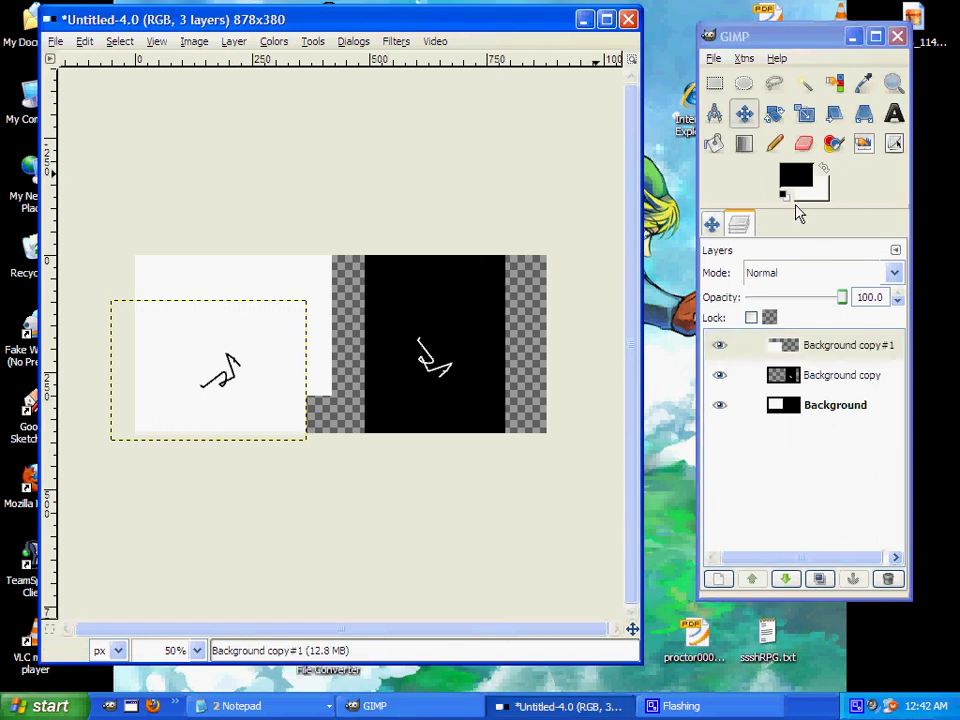
key(x)
key(x)
click(797, 180)
drag(349, 142, 381, 142)
click(343, 343)
key(x)
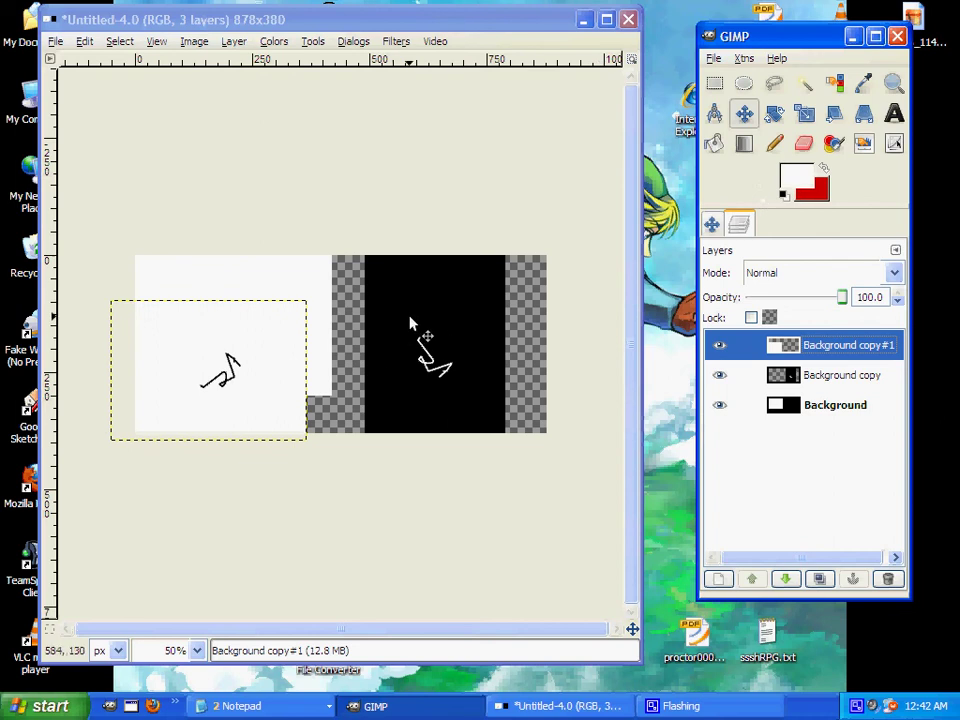
Draw a red Pencil zigzag over the black scribble, then restore default black and white
key(n)
key(x)
mouse_move(228, 326)
mouse_down()
mouse_move(247, 371)
mouse_move(260, 356)
mouse_move(252, 358)
mouse_move(259, 377)
mouse_move(197, 372)
mouse_move(228, 374)
mouse_move(258, 332)
mouse_up()
key(d)
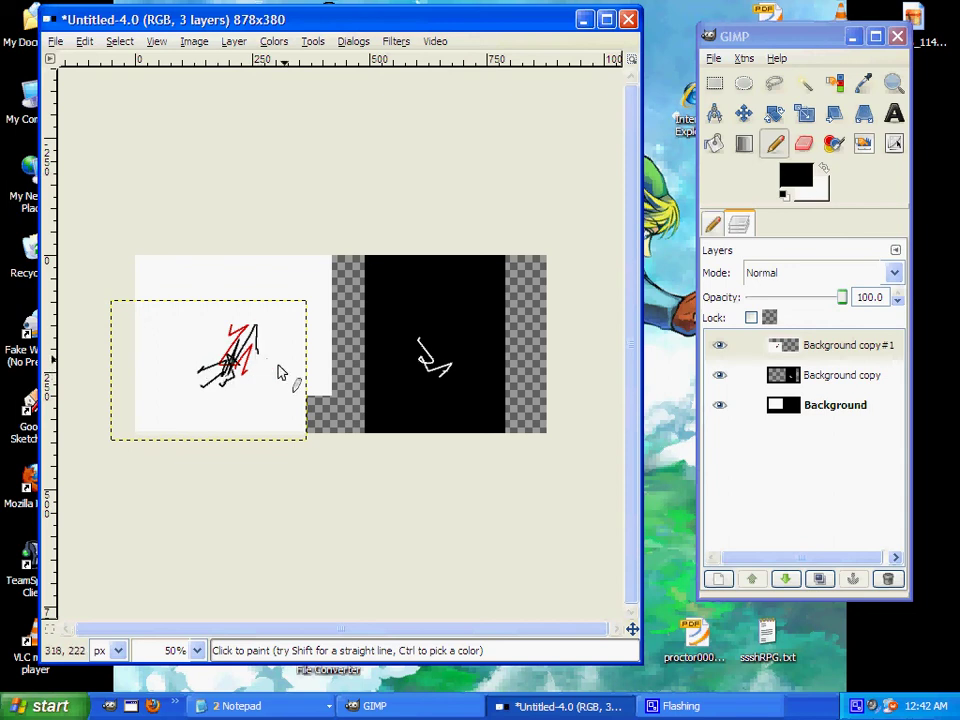
click(316, 45)
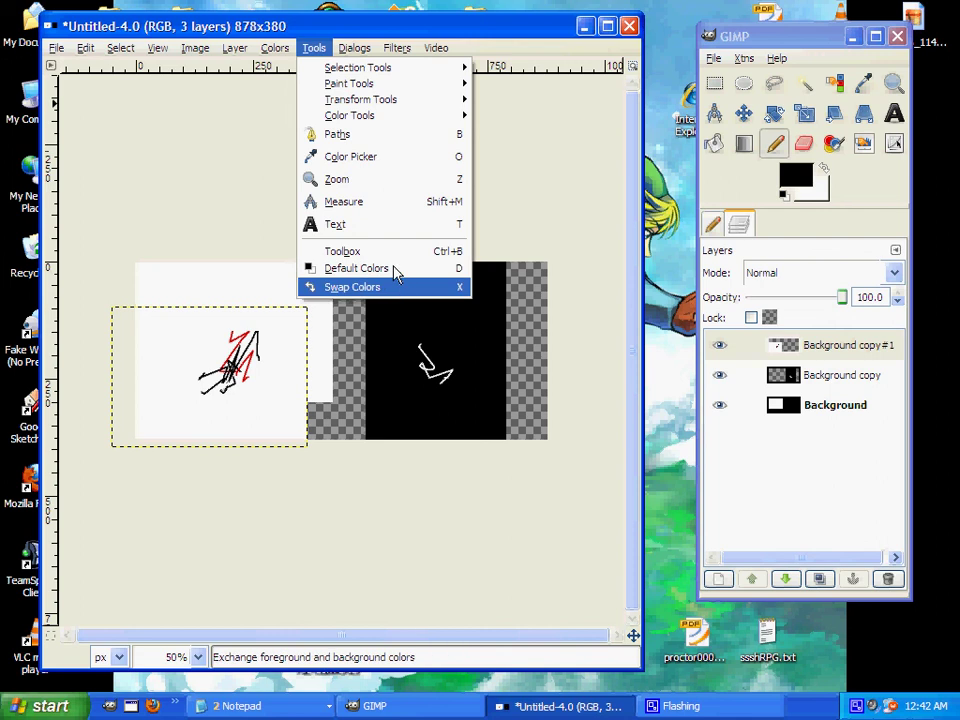
Open the FG/BG Color dialog from Dialogs > Colors and place it beside the Layers panel
mouse_move(353, 56)
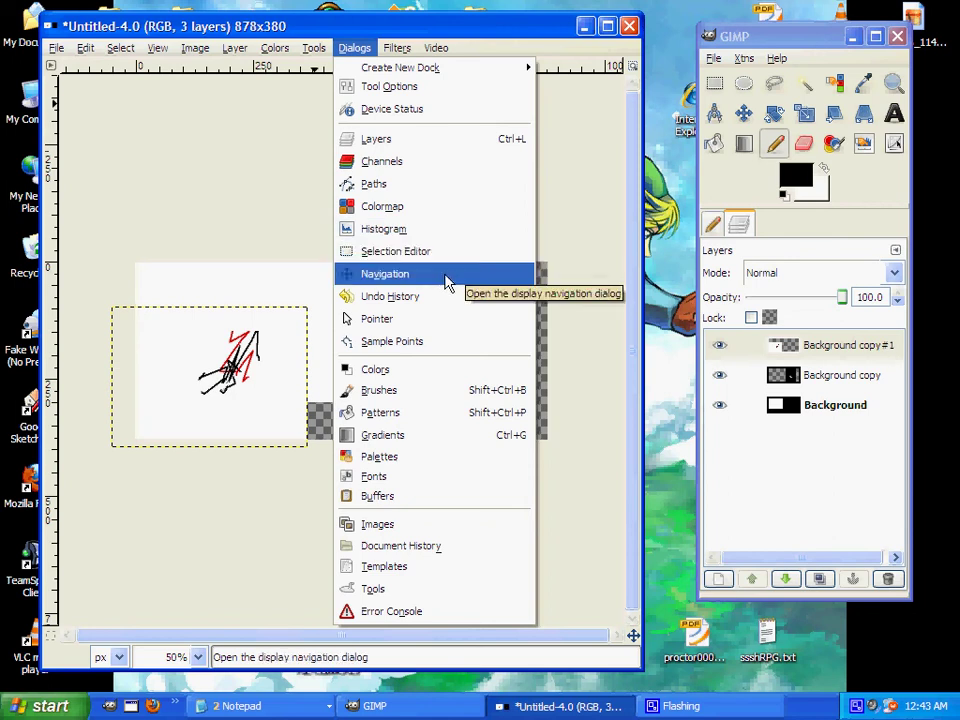
click(633, 632)
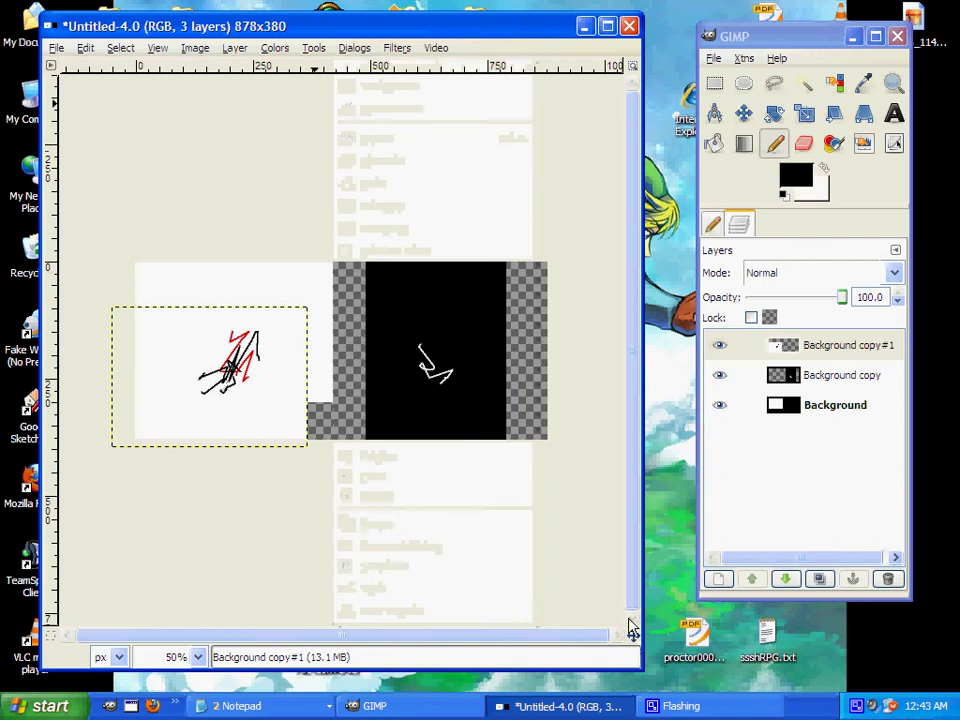
drag(636, 640, 612, 636)
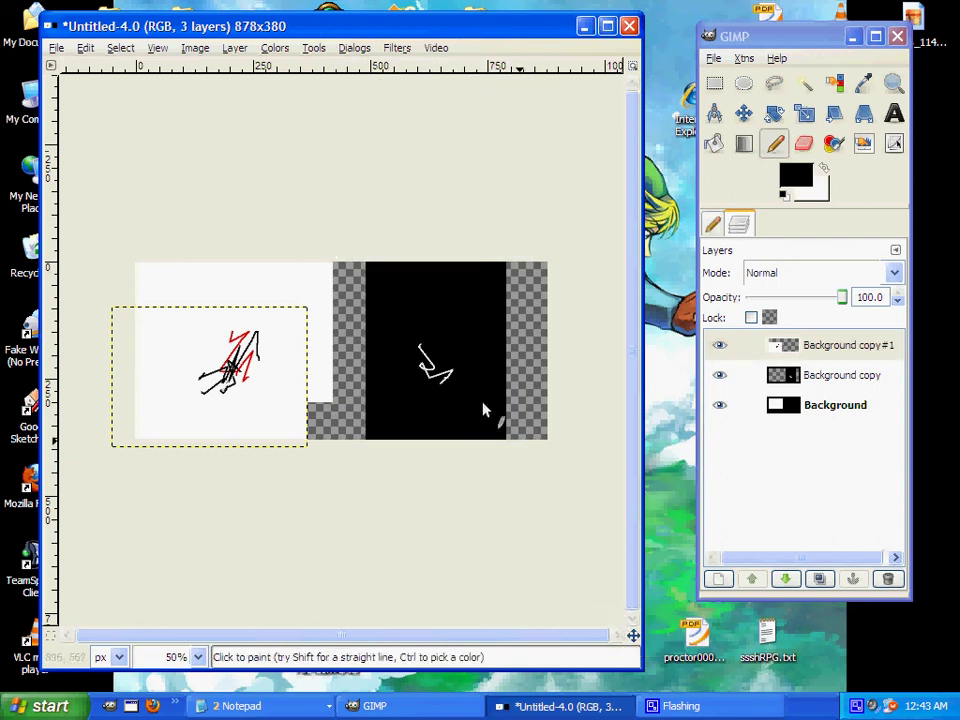
click(320, 50)
mouse_move(350, 48)
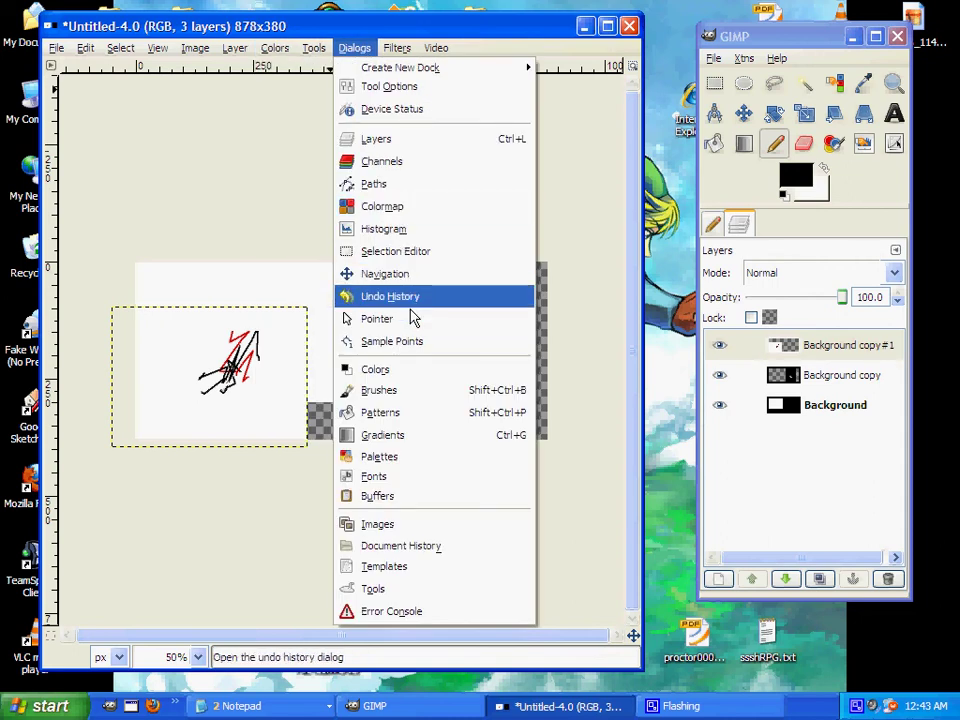
click(411, 374)
drag(100, 163, 790, 238)
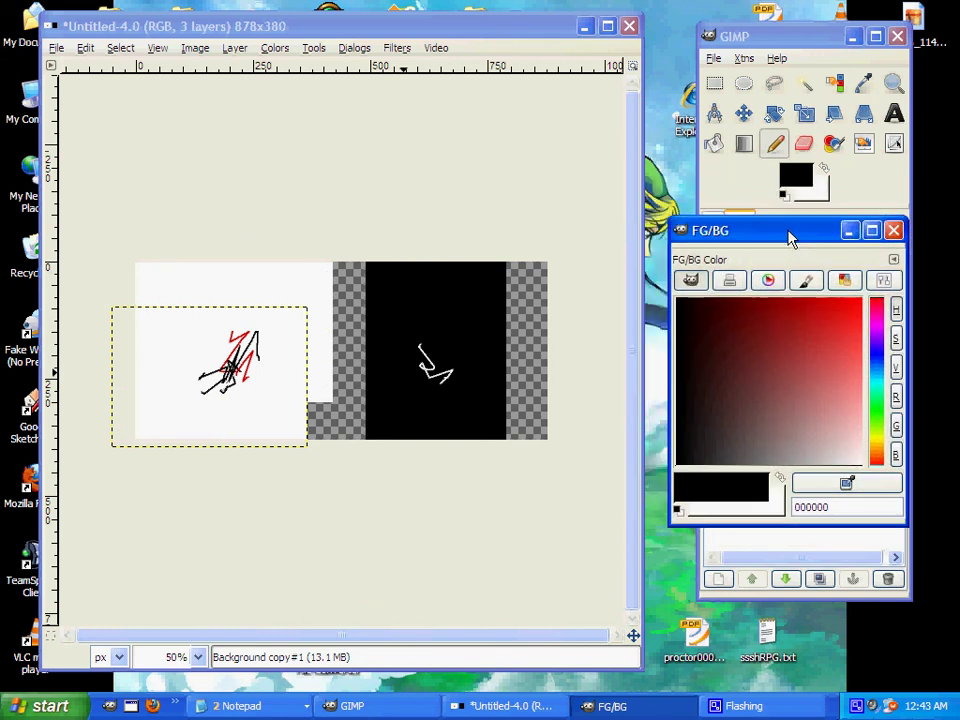
On the Scales tab, enter 'blue' in the hex field to make the foreground 0000ff
click(883, 280)
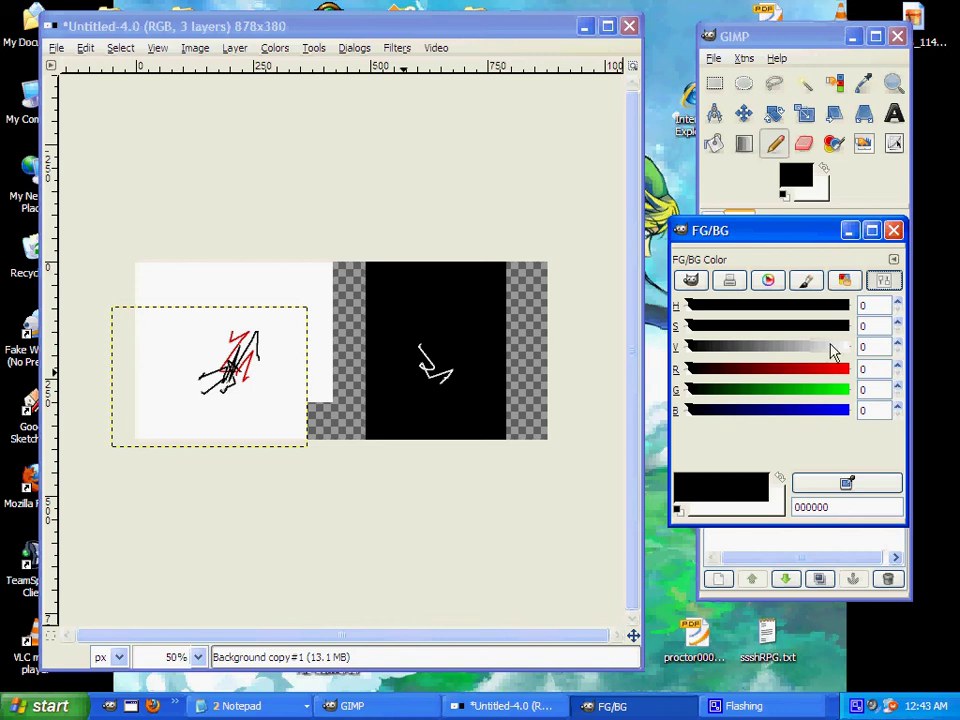
drag(857, 507, 722, 506)
key(Return)
text(b)
key(BackSpace)
key(BackSpace)
key(BackSpace)
key(BackSpace)
key(BackSpace)
key(BackSpace)
key(BackSpace)
text(blue)
key(Return)
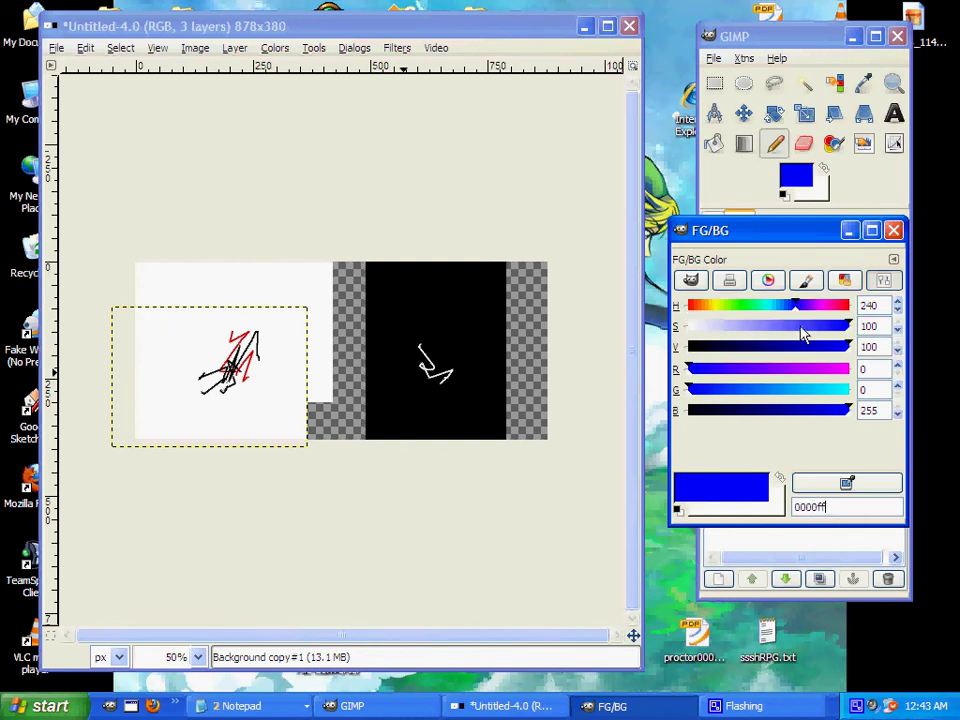
Cycle through the palette, wheel, CMYK and HSV selectors, ending back on the sliders
click(844, 280)
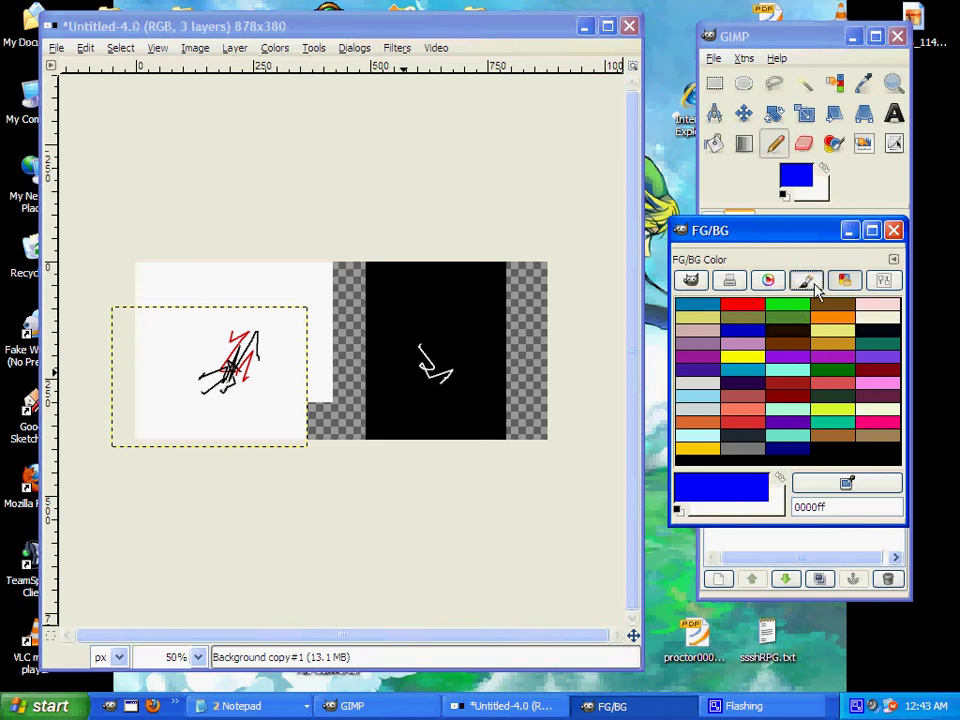
click(770, 281)
click(770, 281)
click(729, 281)
click(690, 281)
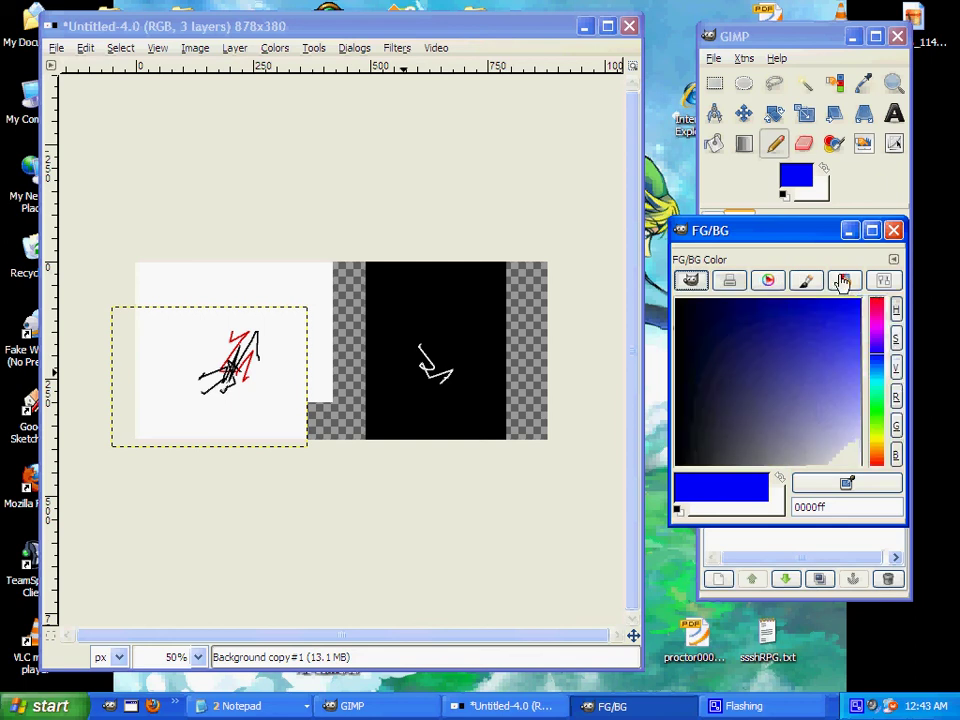
click(882, 281)
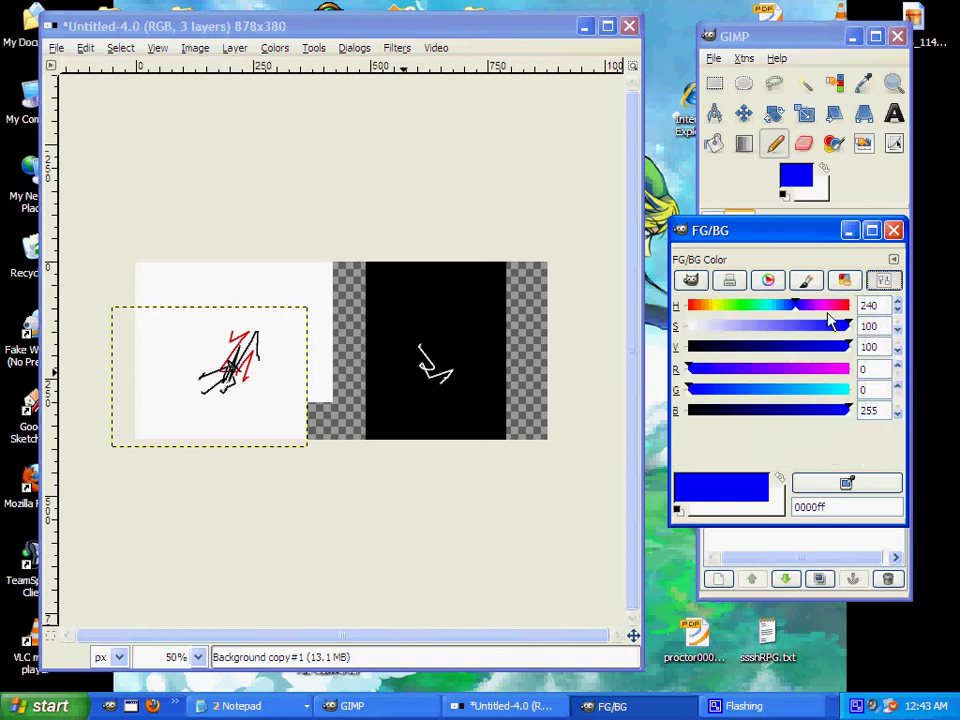
drag(808, 231, 794, 249)
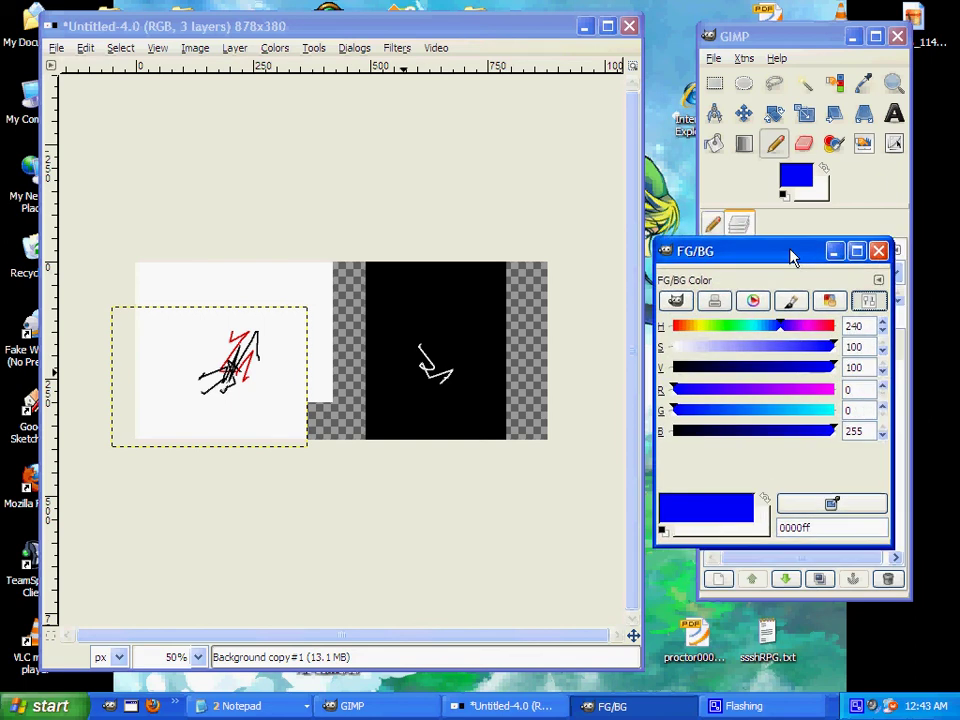
Add a Brushes tab to the FG/BG colour dialog's dock
click(878, 273)
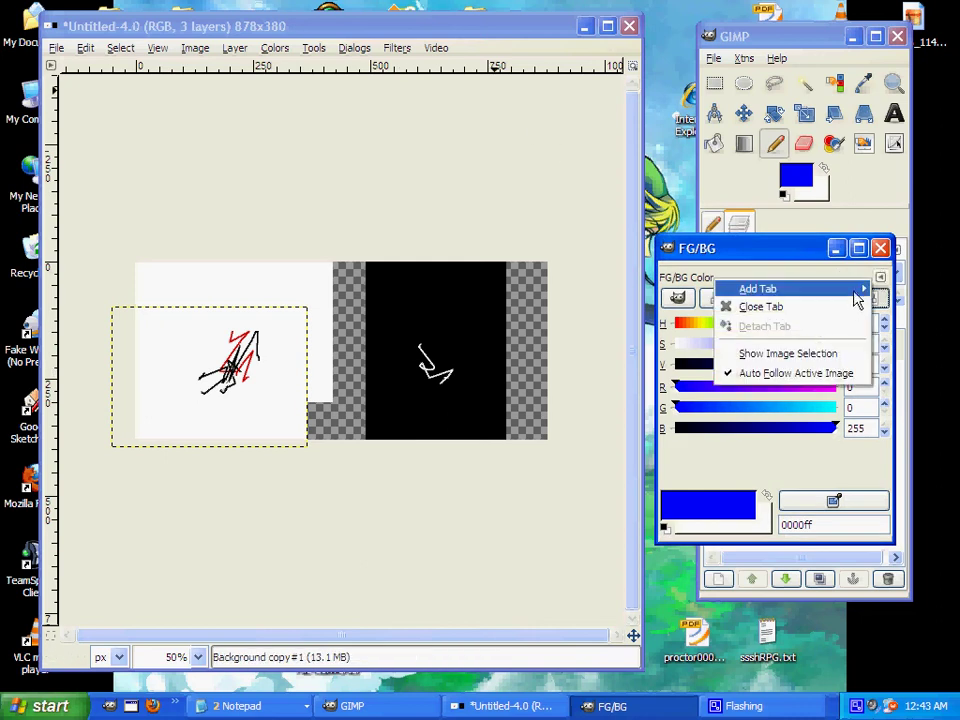
mouse_move(852, 290)
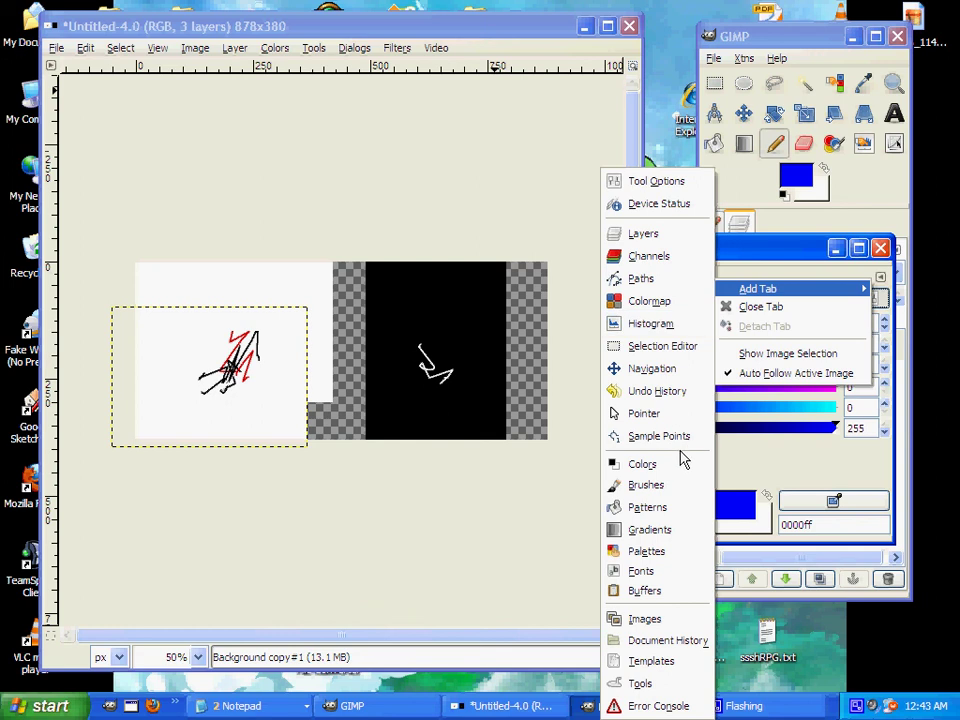
click(670, 485)
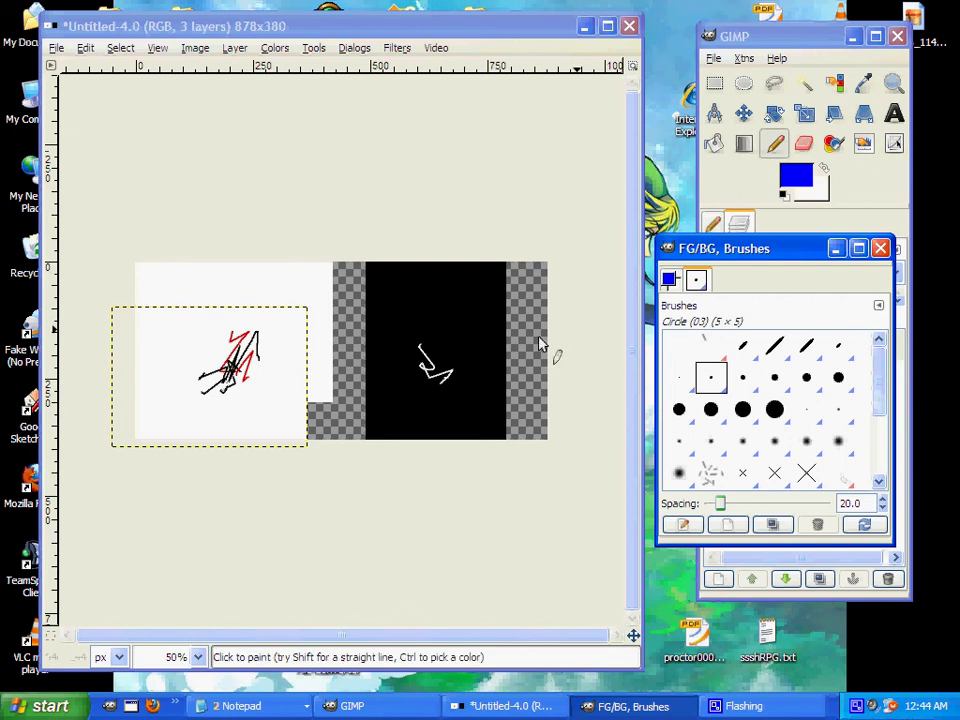
Choose the Massive (163x163) brush and paint a big blue blob over the scribbles
scroll(885, 427, down, 4)
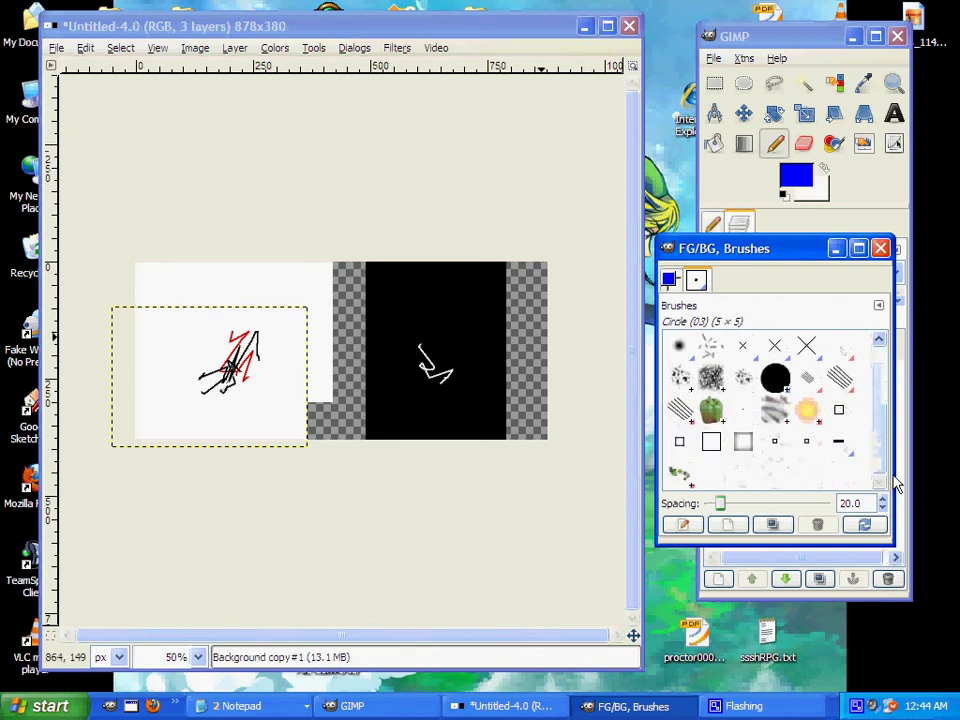
click(775, 377)
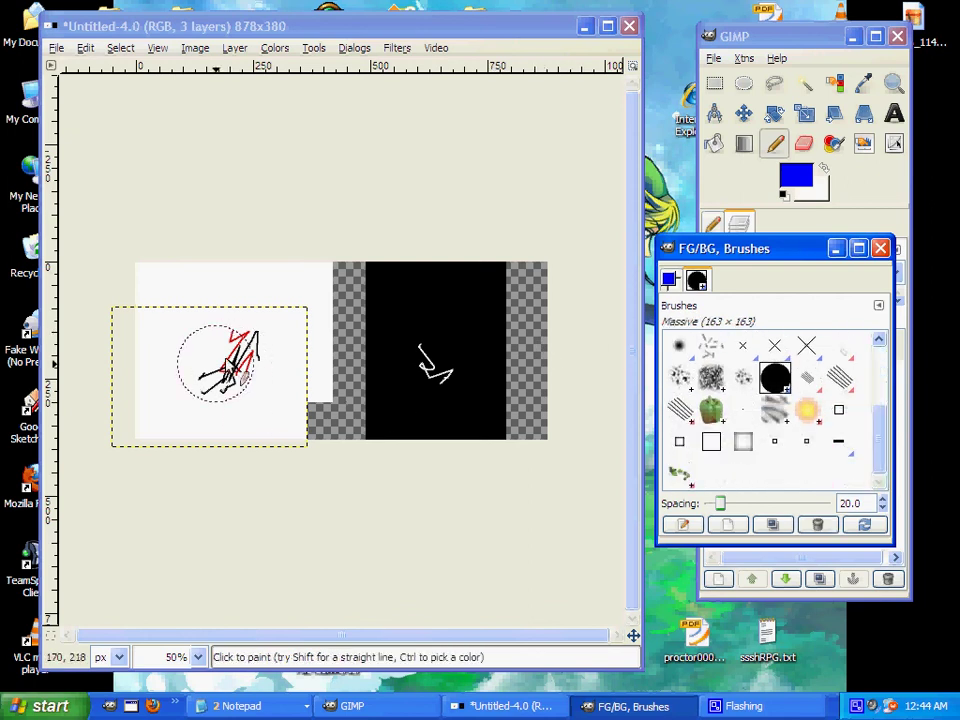
drag(214, 362, 268, 356)
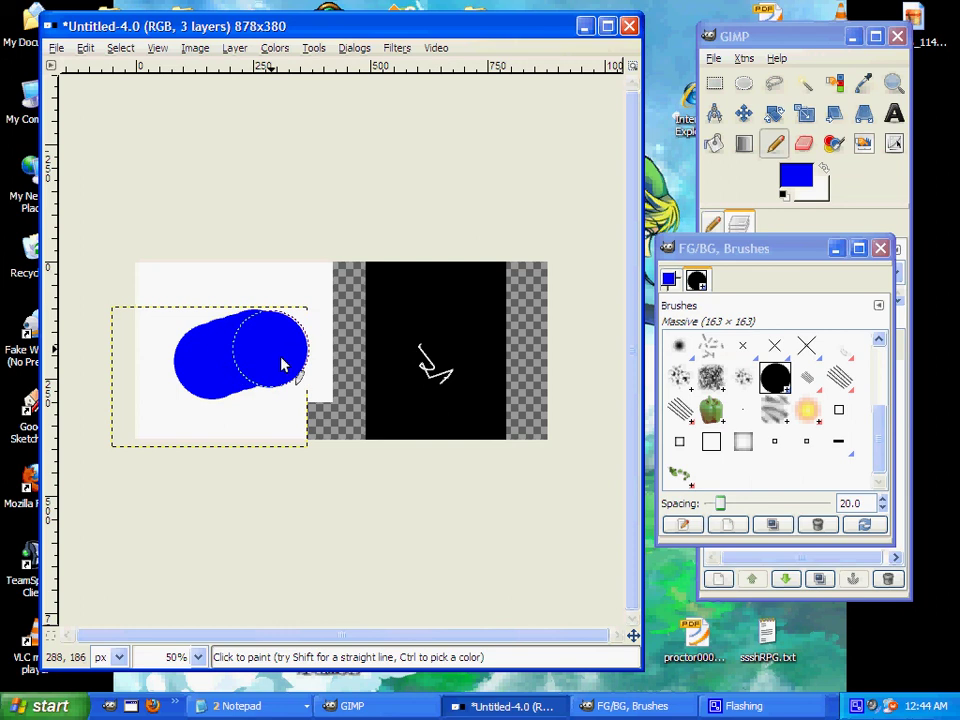
click(878, 468)
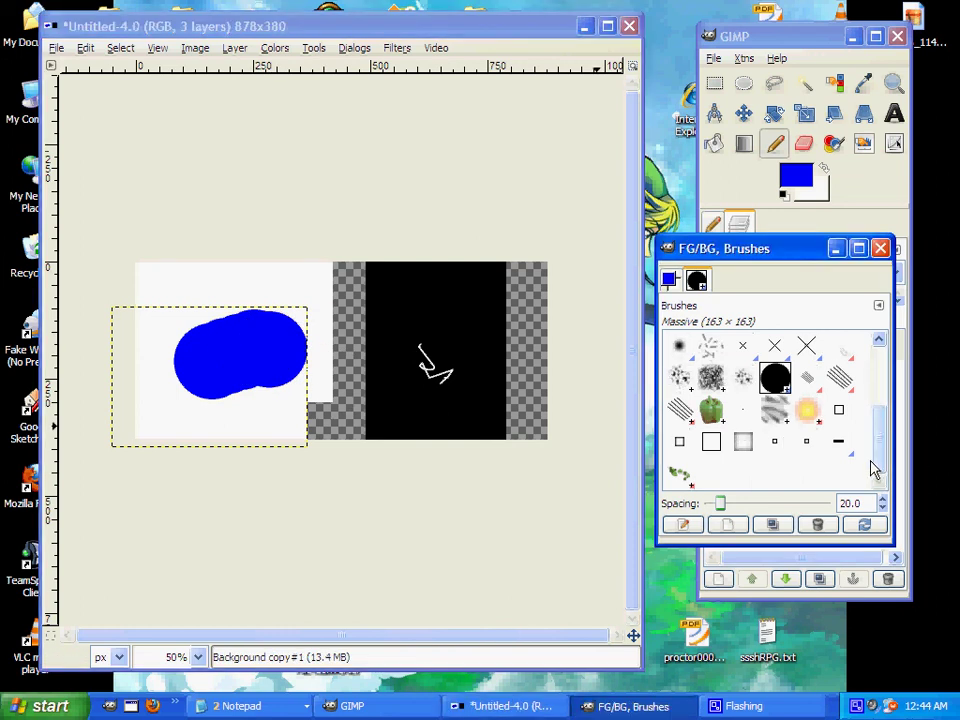
mouse_move(872, 466)
mouse_down()
mouse_move(853, 403)
mouse_move(859, 379)
mouse_up()
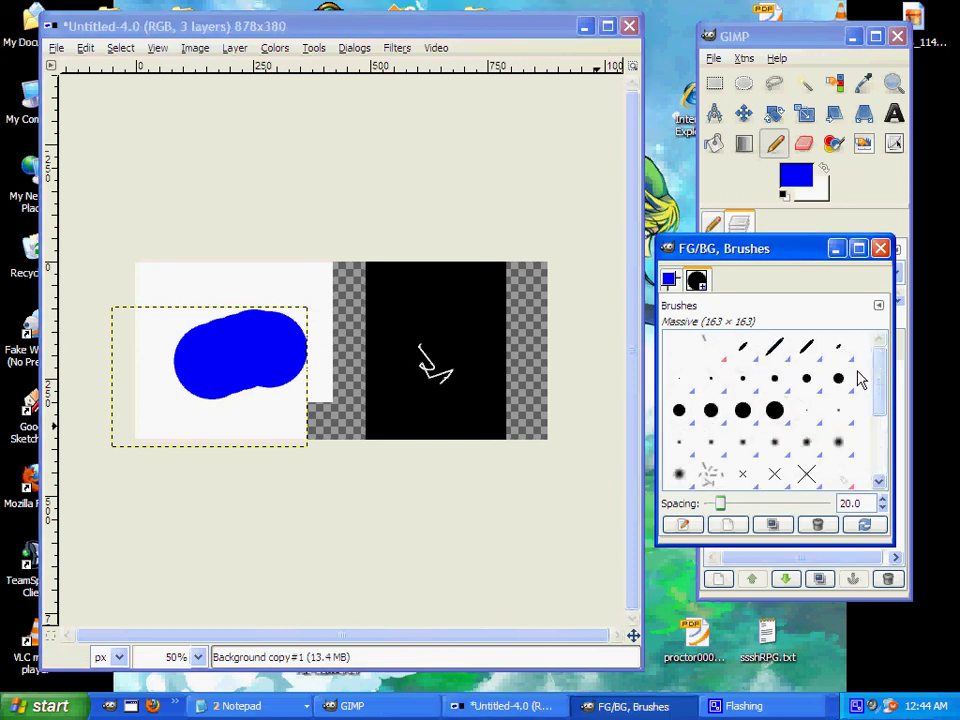
click(878, 305)
mouse_move(858, 331)
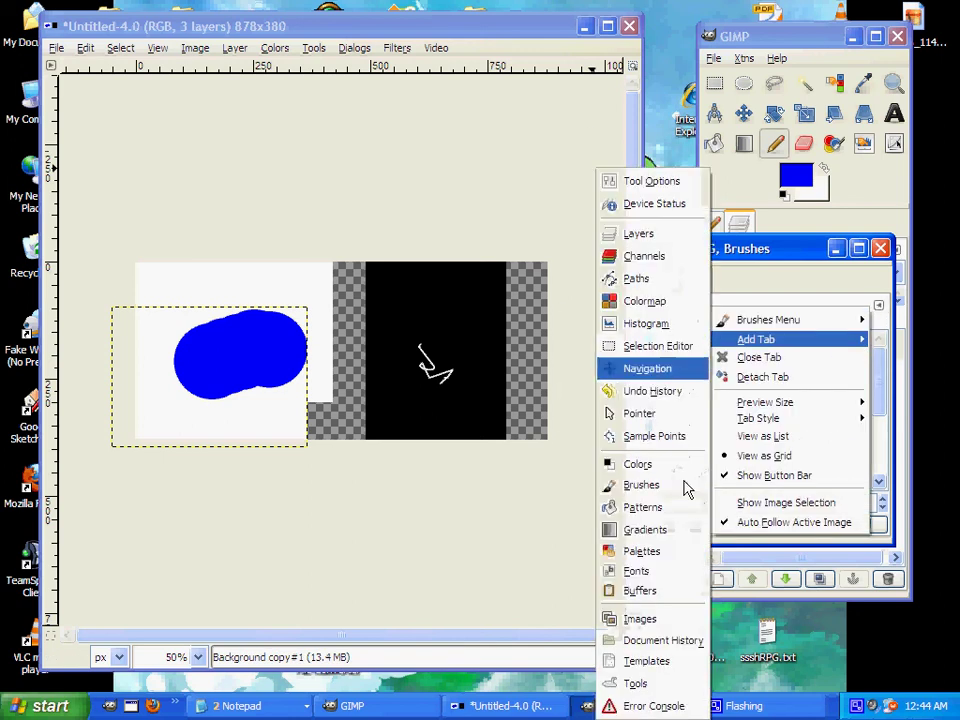
click(645, 529)
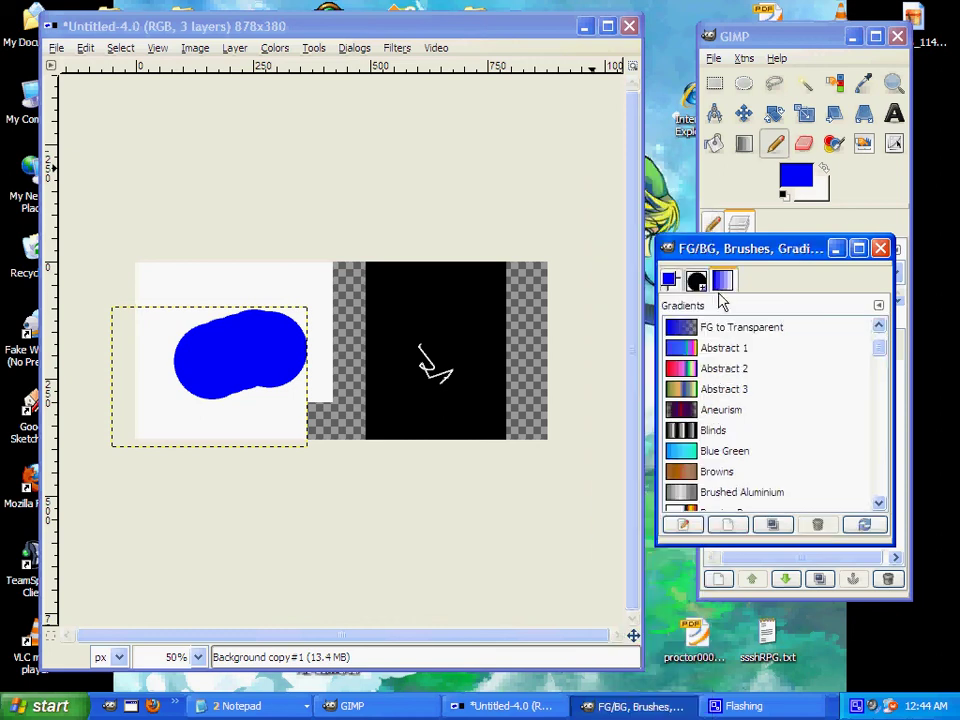
click(876, 306)
click(842, 358)
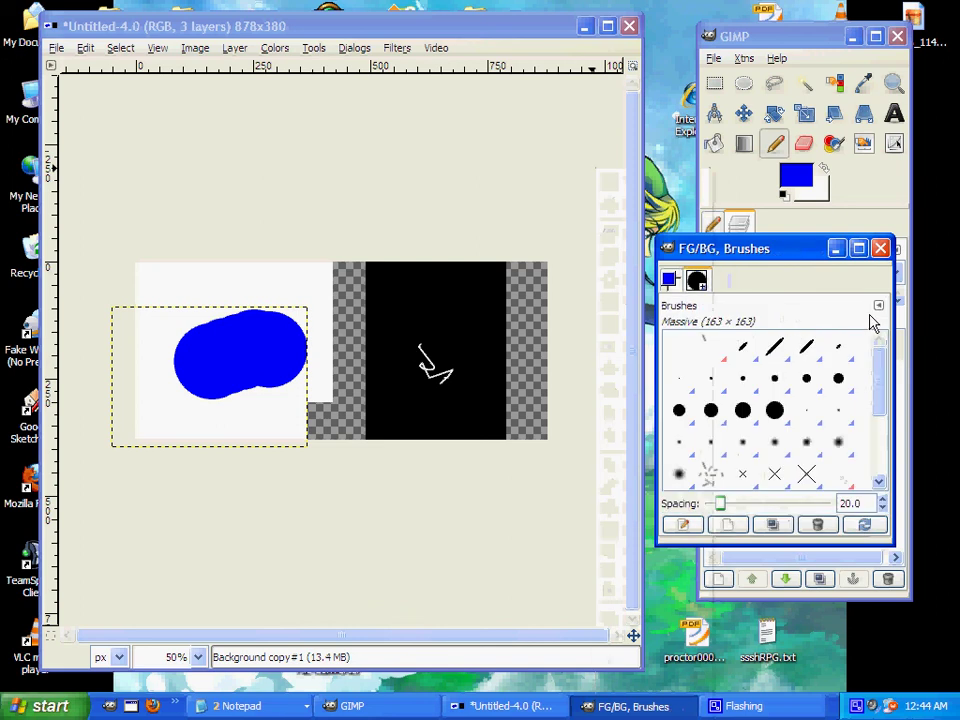
click(877, 306)
mouse_move(857, 341)
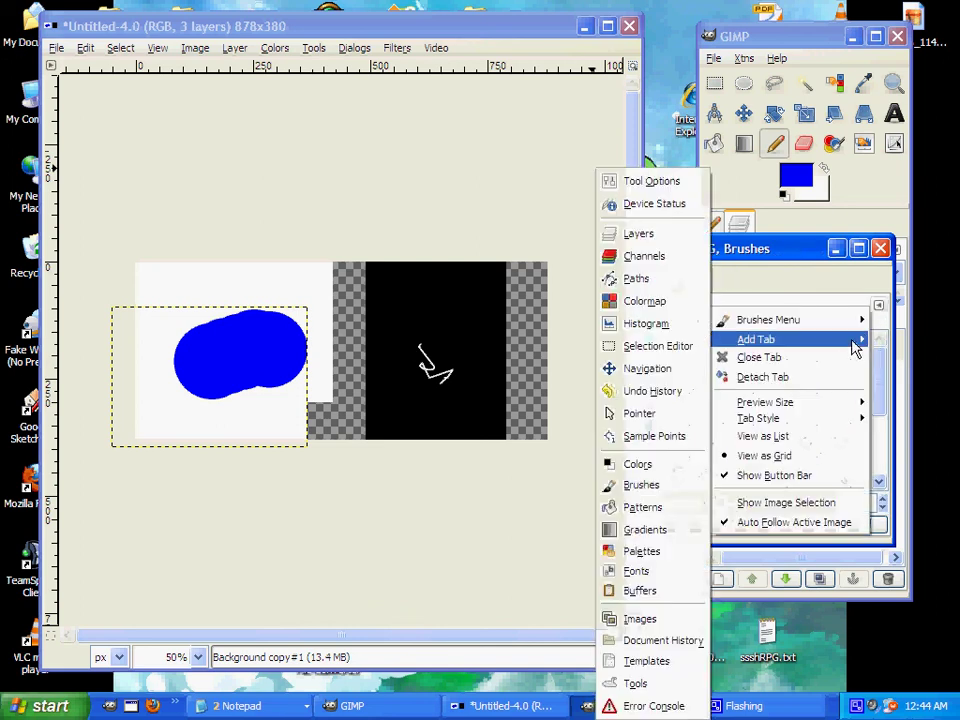
click(667, 543)
mouse_move(883, 489)
mouse_down()
mouse_move(873, 452)
mouse_move(885, 440)
mouse_move(885, 465)
mouse_move(887, 352)
mouse_move(888, 480)
mouse_up()
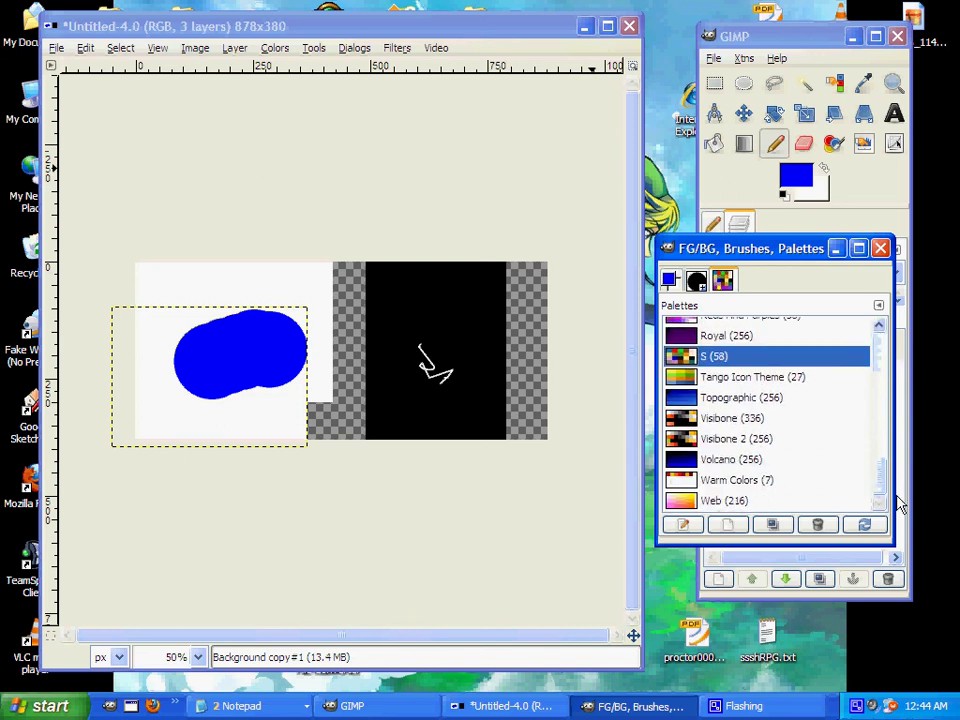
click(726, 358)
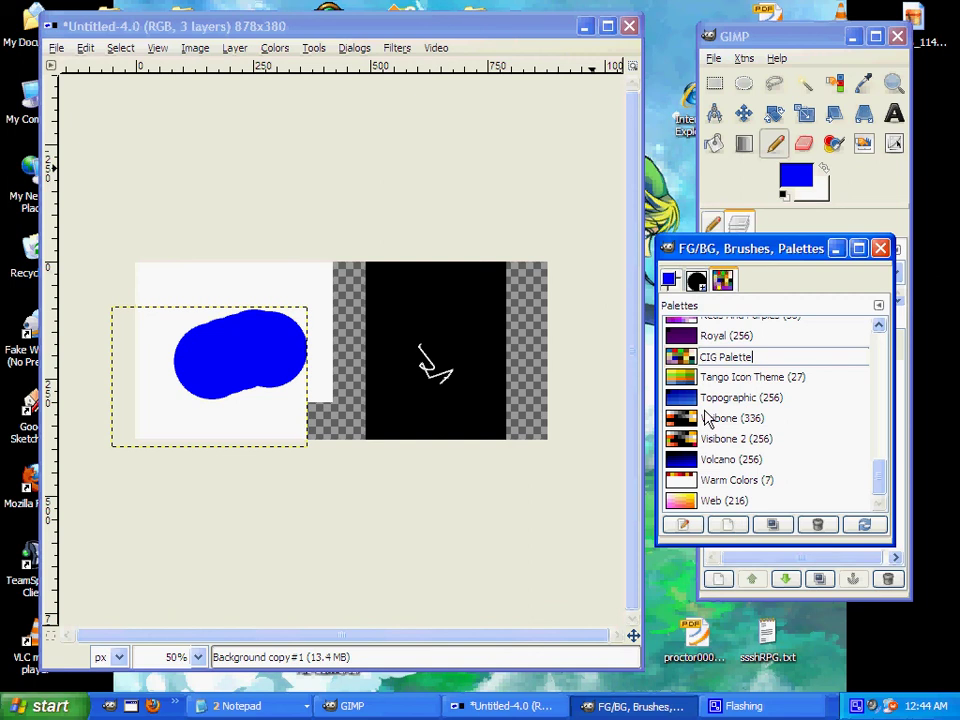
click(784, 378)
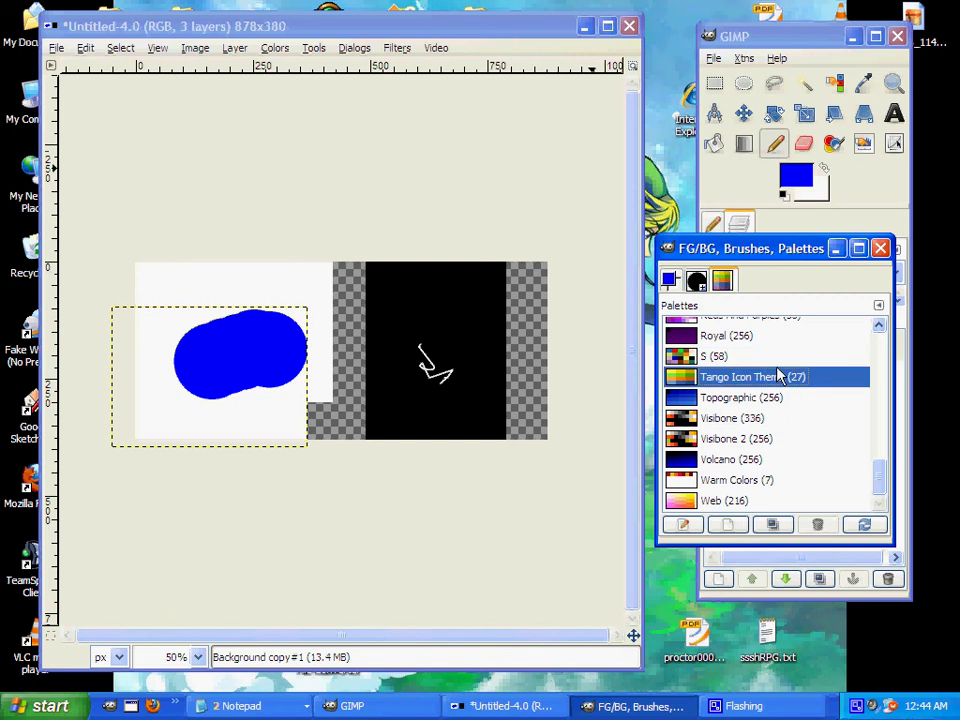
click(769, 357)
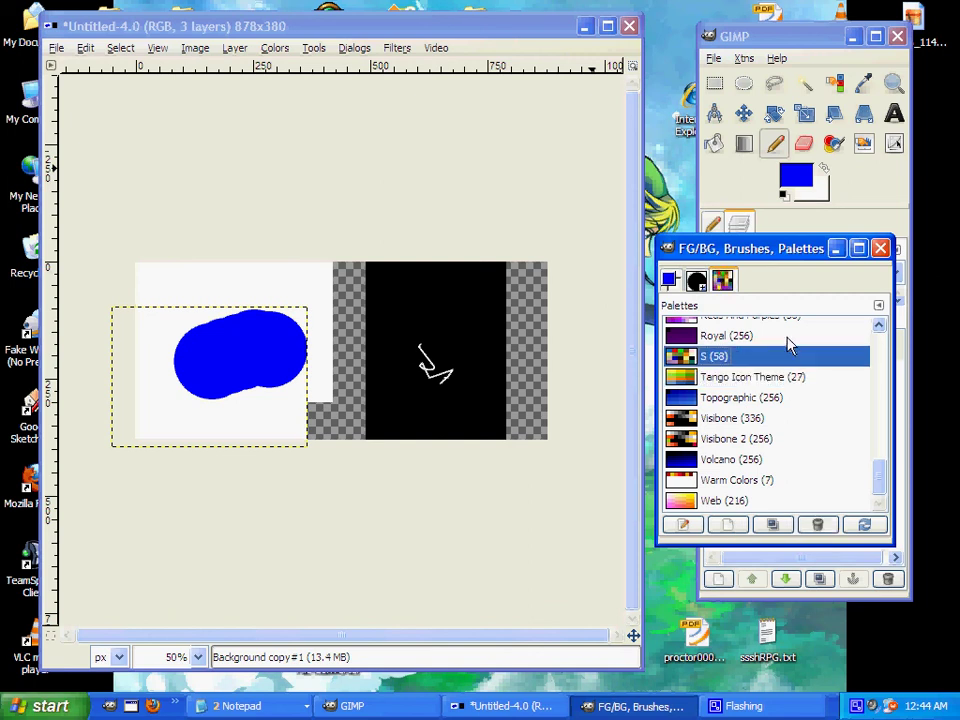
click(879, 312)
click(838, 357)
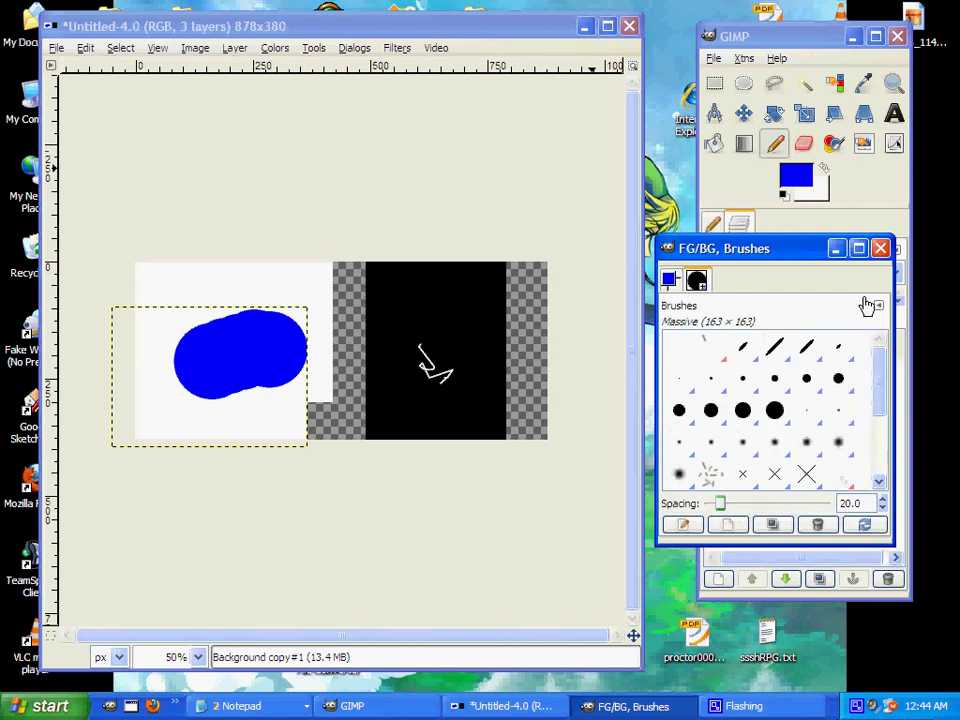
click(879, 308)
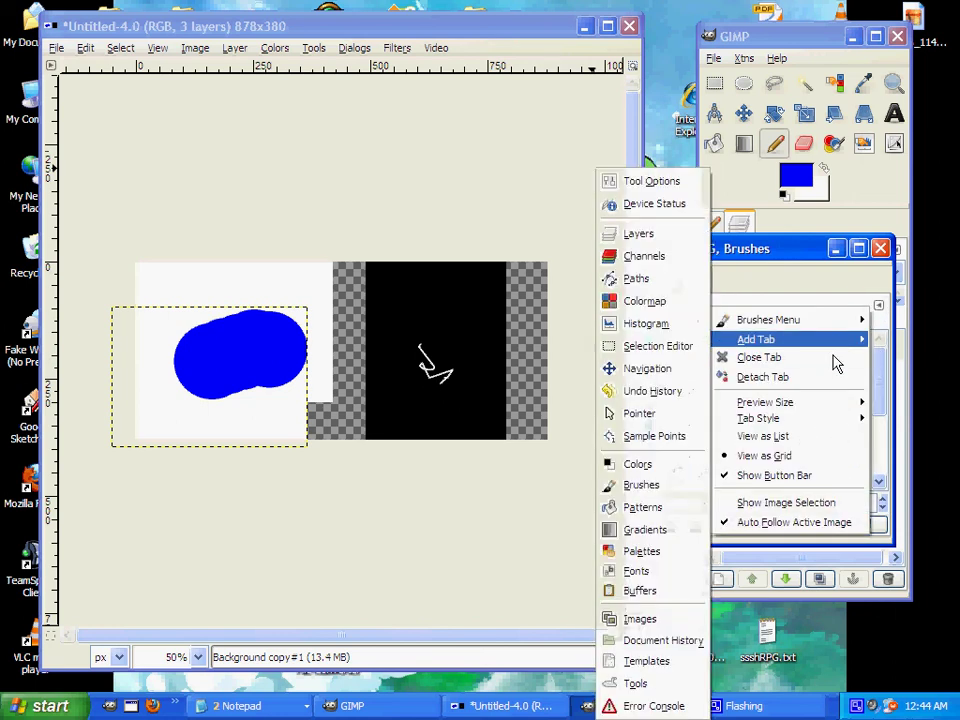
Add the Pencil tool options as a tab in the toolbox dock
mouse_move(786, 345)
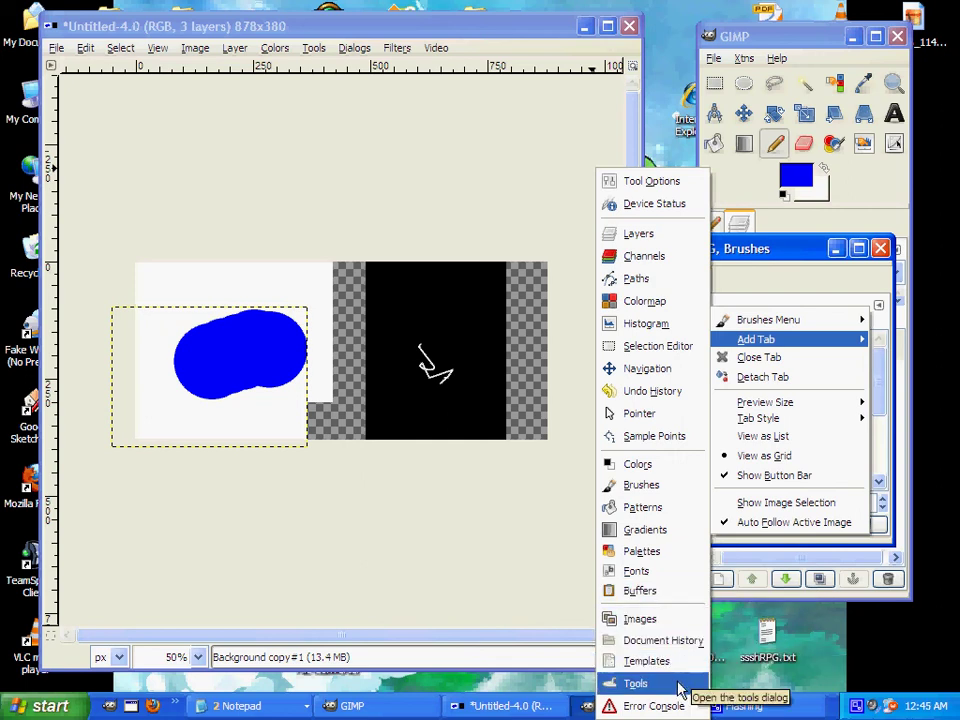
click(640, 183)
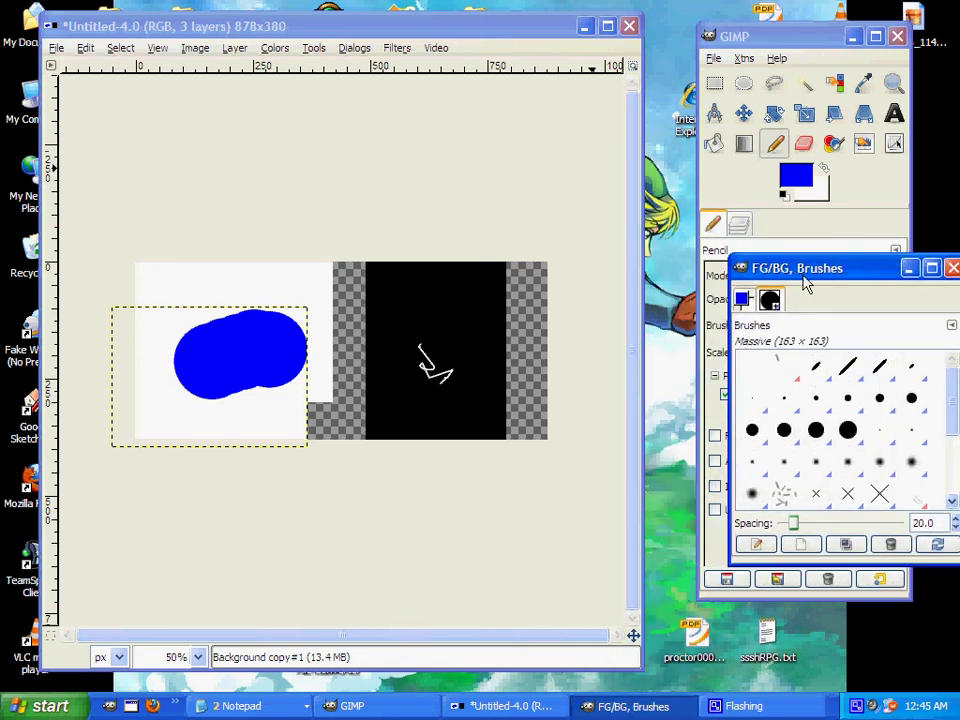
mouse_move(804, 272)
mouse_down()
mouse_move(716, 266)
mouse_move(718, 301)
mouse_up()
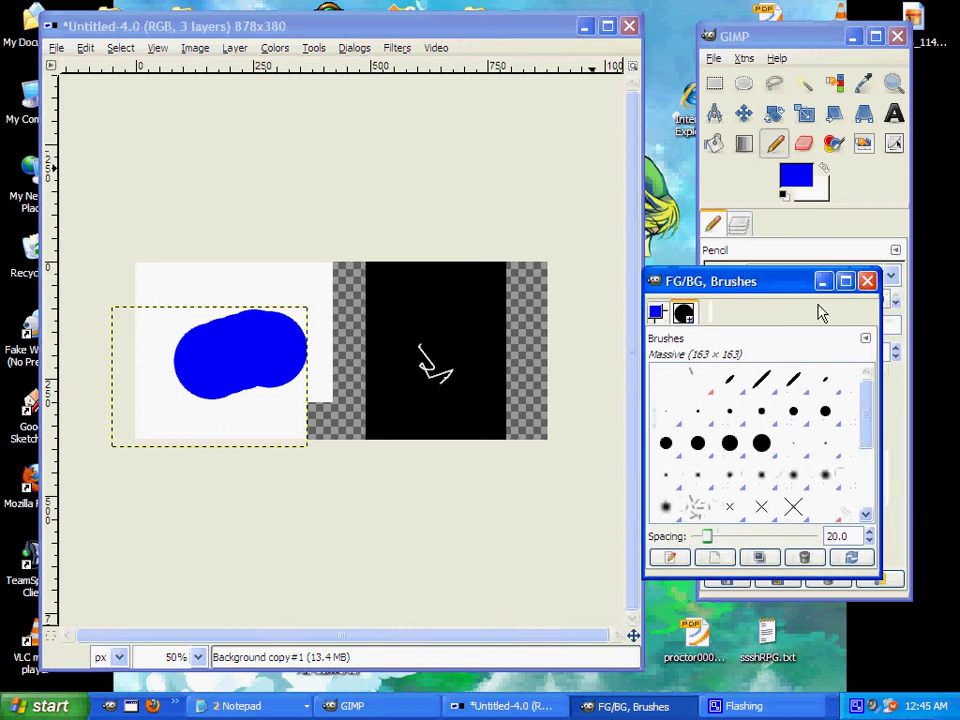
Check the Brushes dock's tab options without changes and reposition the Brushes dock window
click(865, 340)
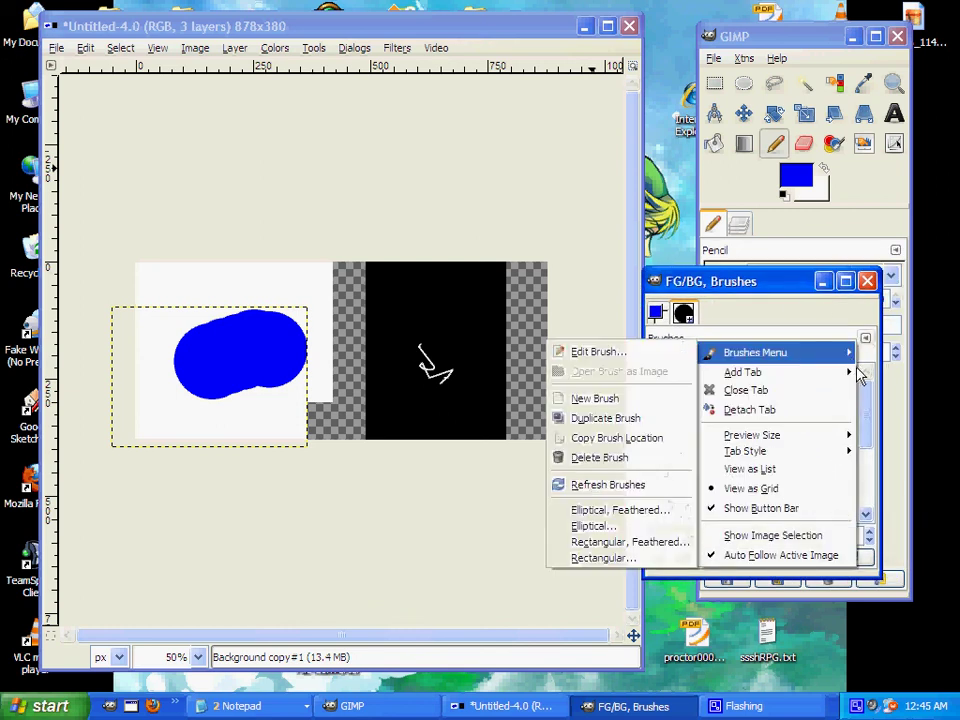
mouse_move(848, 383)
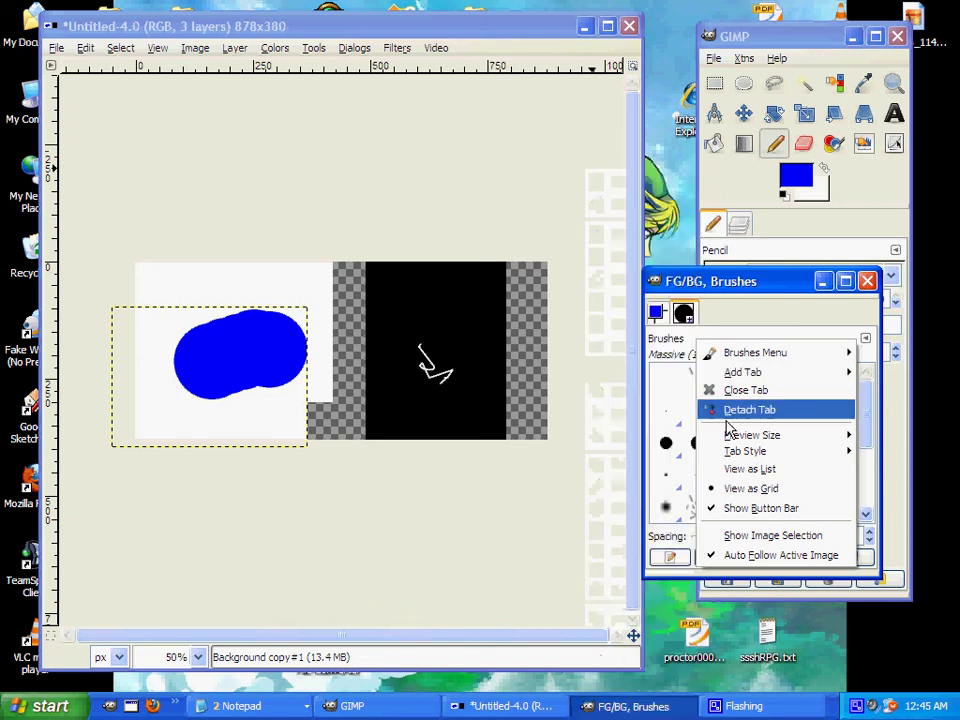
click(785, 318)
mouse_move(765, 287)
mouse_down()
mouse_move(849, 369)
mouse_move(780, 514)
mouse_move(797, 281)
mouse_move(813, 281)
mouse_up()
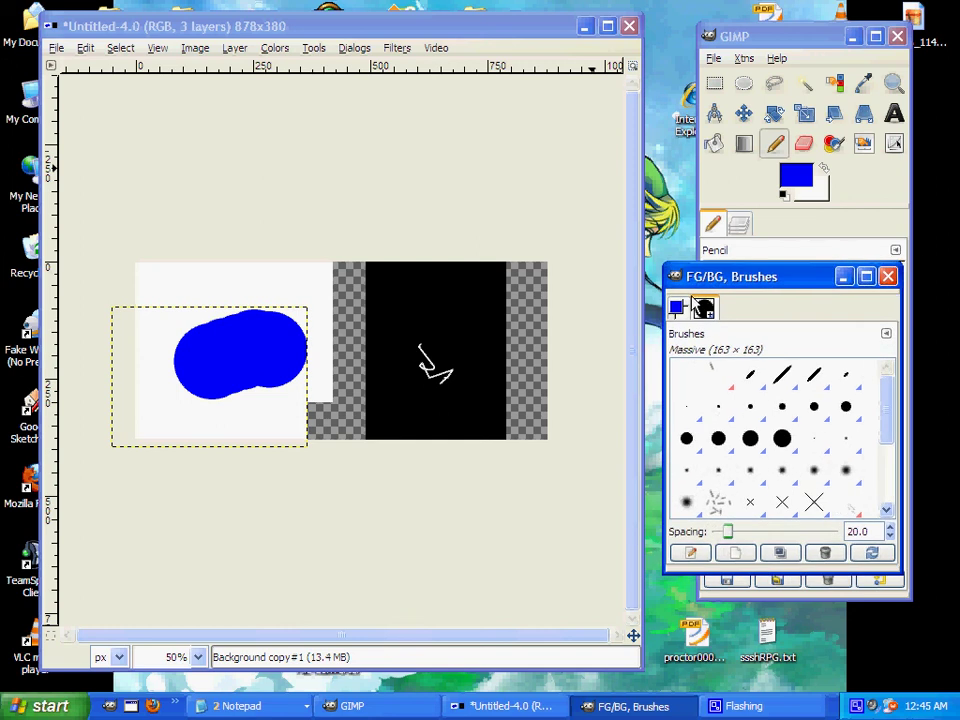
click(355, 48)
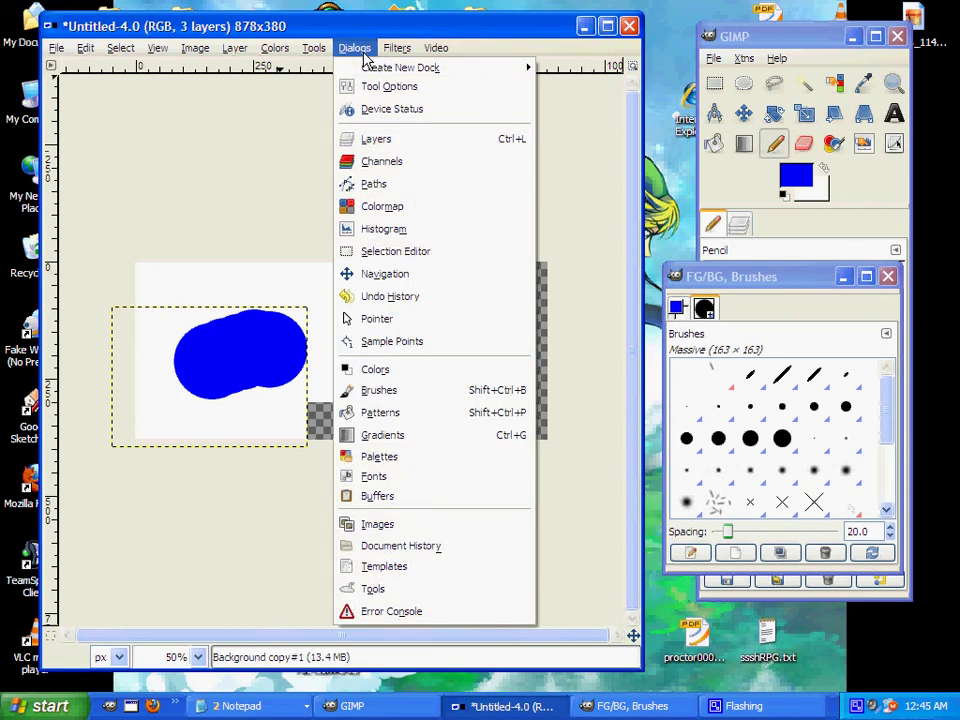
Shorten the toolbox, move it into the top-right corner, and place the FG/BG and Brushes dock beneath it
click(783, 30)
click(790, 30)
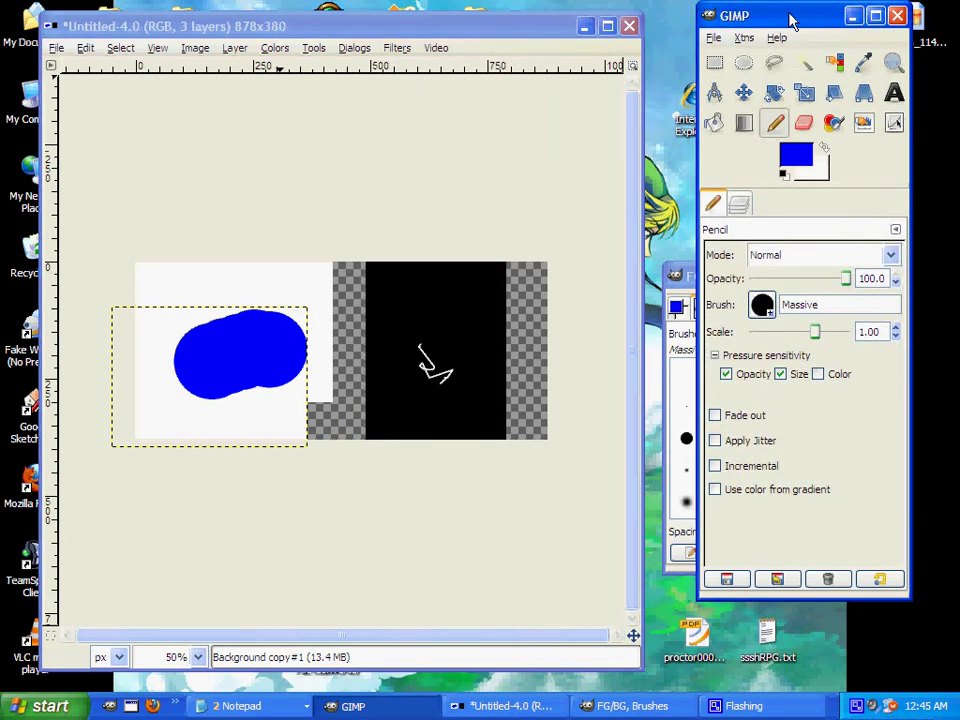
drag(795, 30, 799, 24)
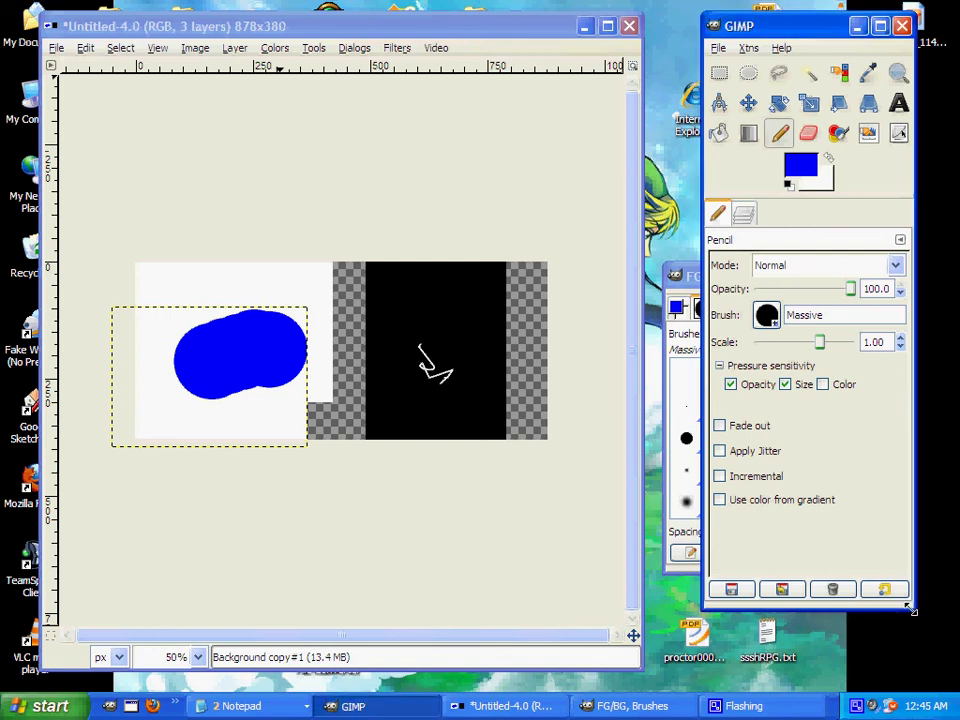
drag(911, 606, 920, 287)
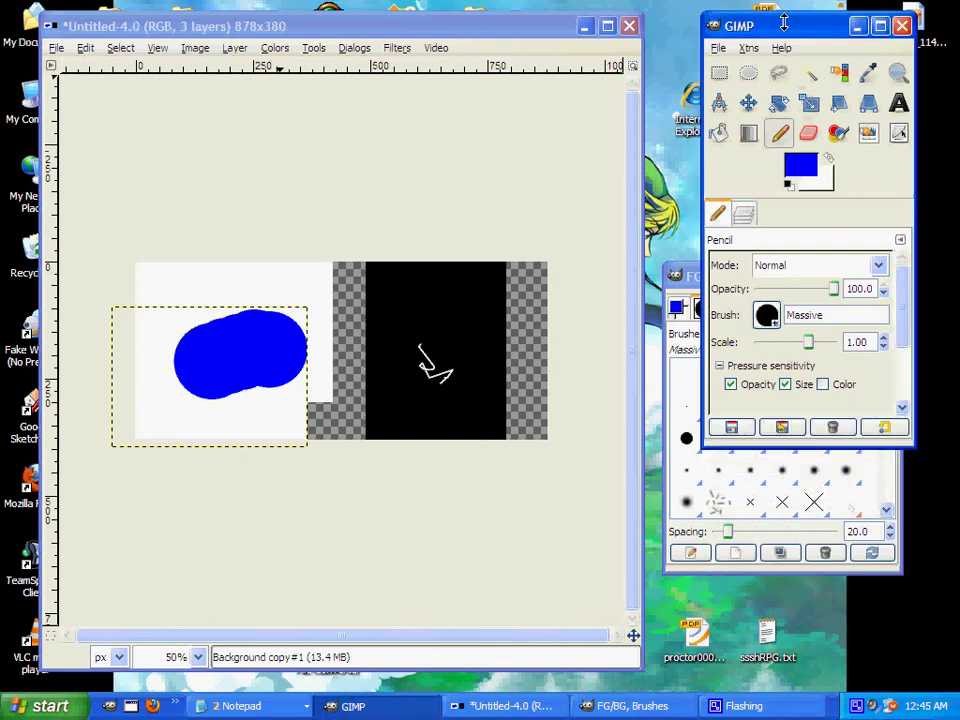
drag(784, 22, 821, 2)
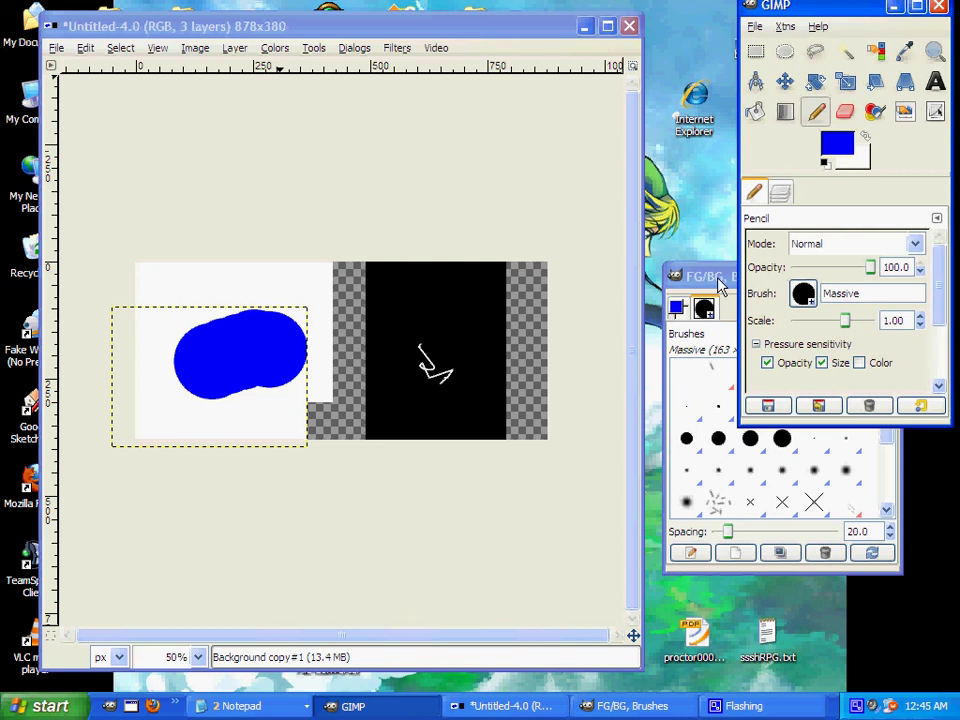
mouse_move(721, 282)
mouse_down()
mouse_move(768, 356)
mouse_move(765, 393)
mouse_up()
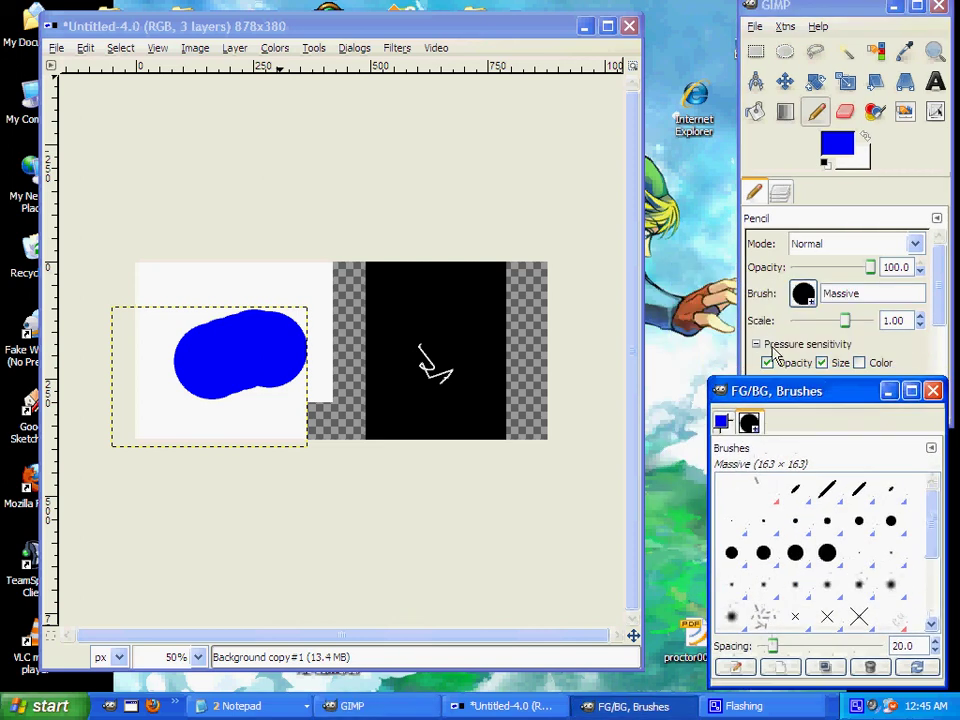
click(937, 218)
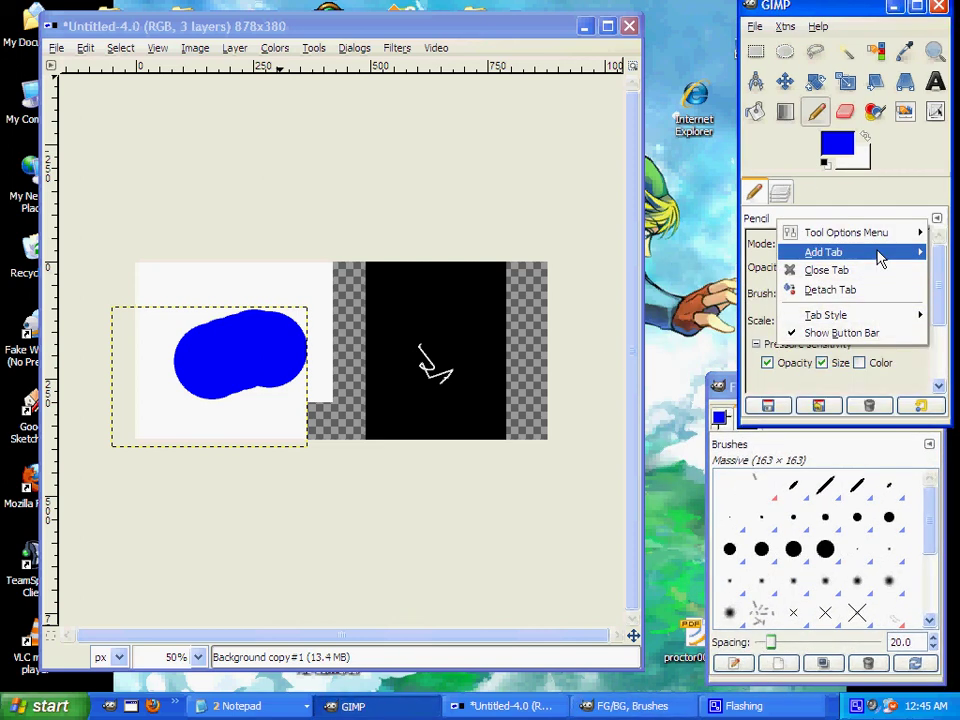
Add a Palettes tab to the toolbox dock and open the S (58) palette in the Palette Editor
mouse_move(810, 252)
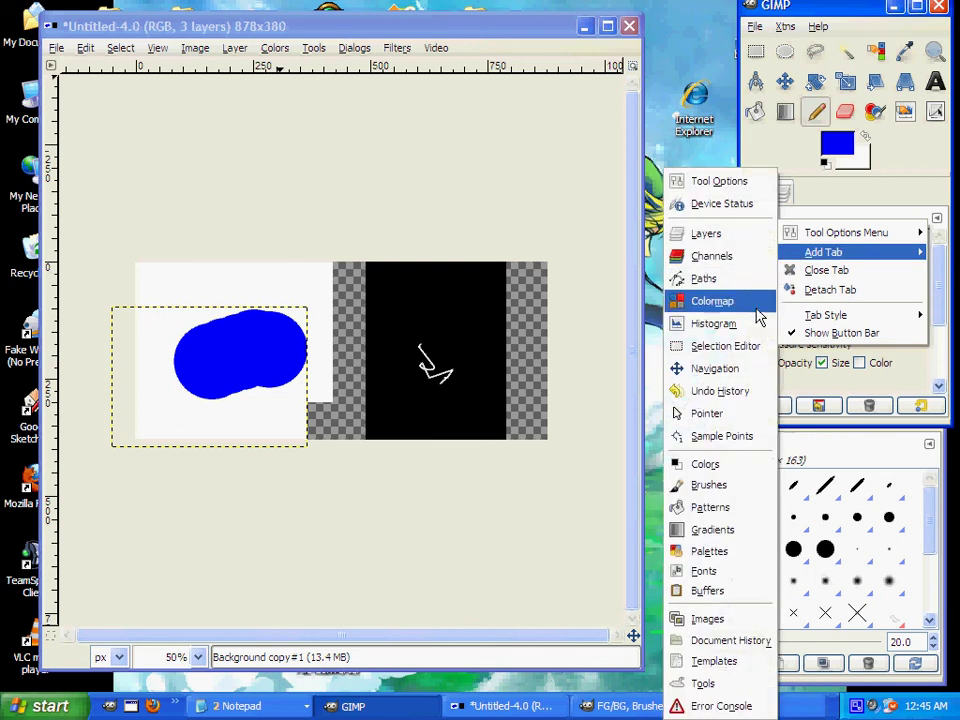
click(742, 556)
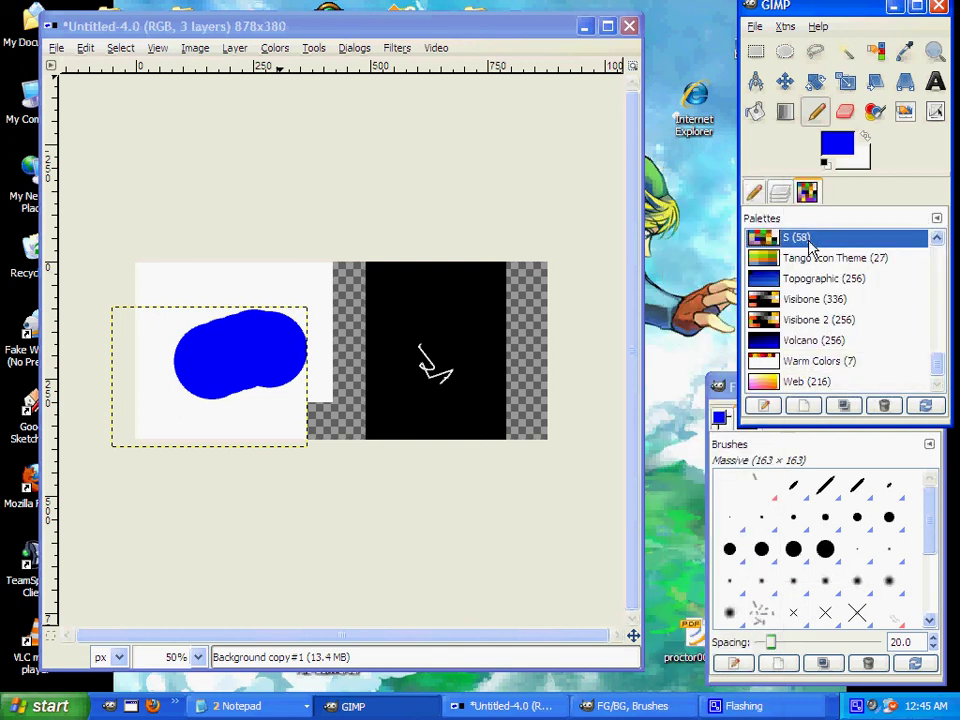
click(810, 243)
click(763, 248)
double_click(763, 248)
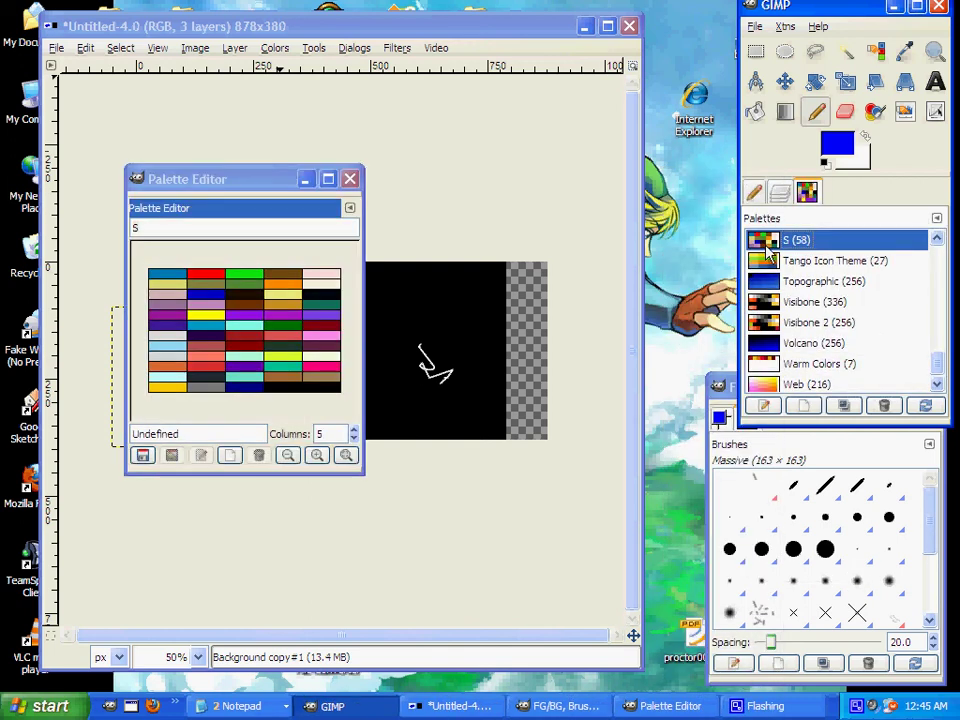
Pick the purple swatch from the S palette as the foreground colour
mouse_move(154, 212)
mouse_down()
mouse_move(752, 225)
mouse_move(853, 208)
mouse_move(800, 190)
mouse_move(170, 204)
mouse_up()
drag(183, 180, 240, 197)
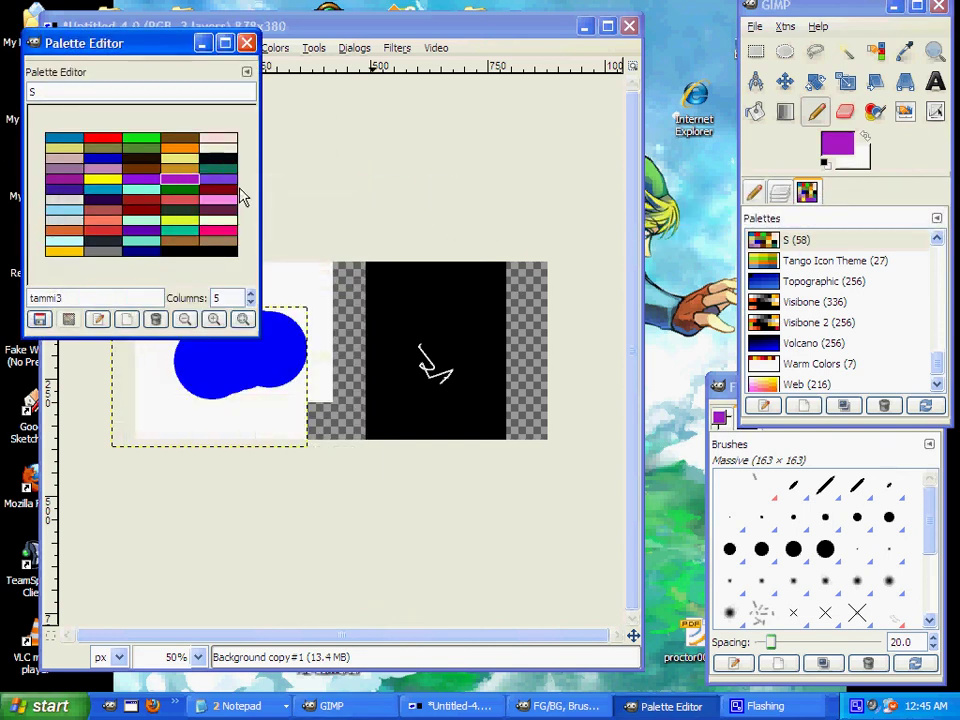
drag(106, 50, 400, 110)
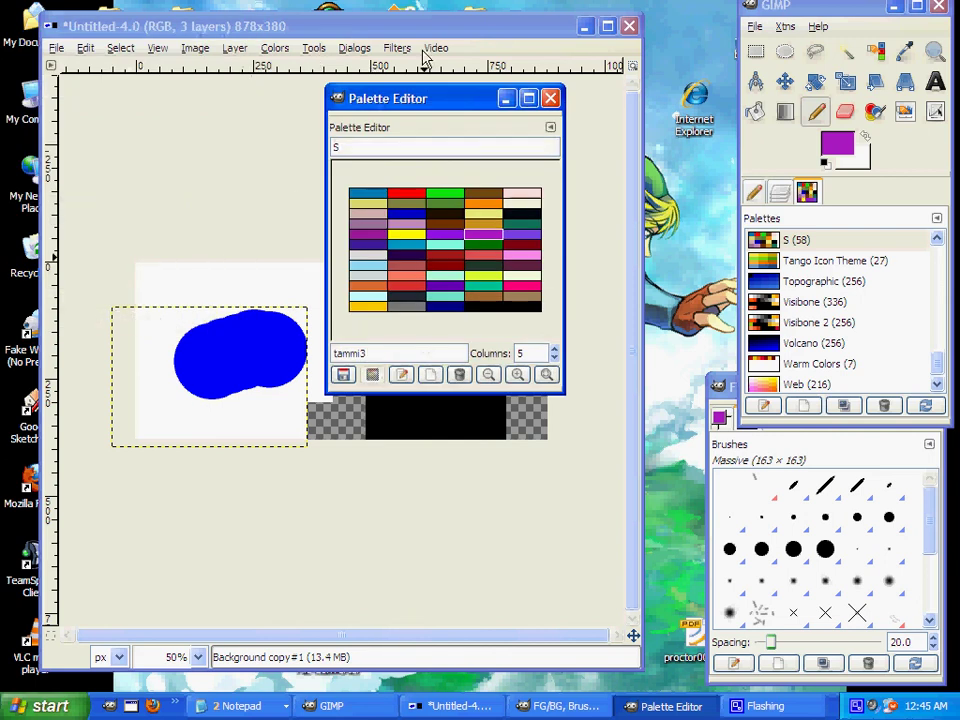
click(507, 99)
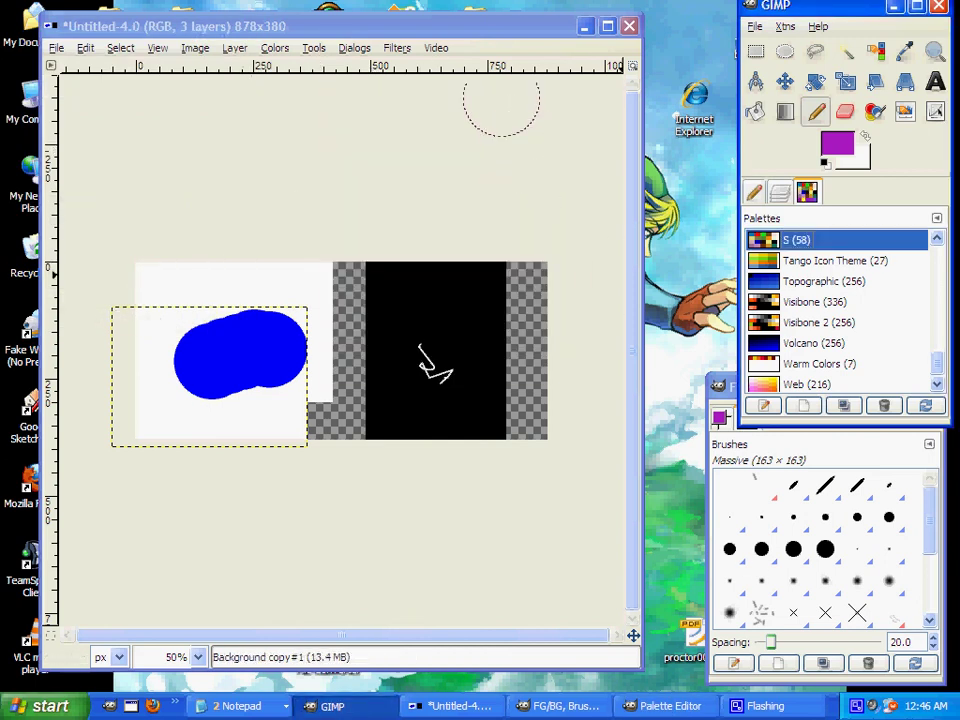
Restore the Palette Editor, minimise the Brushes dock, and position the editor on the right
click(672, 708)
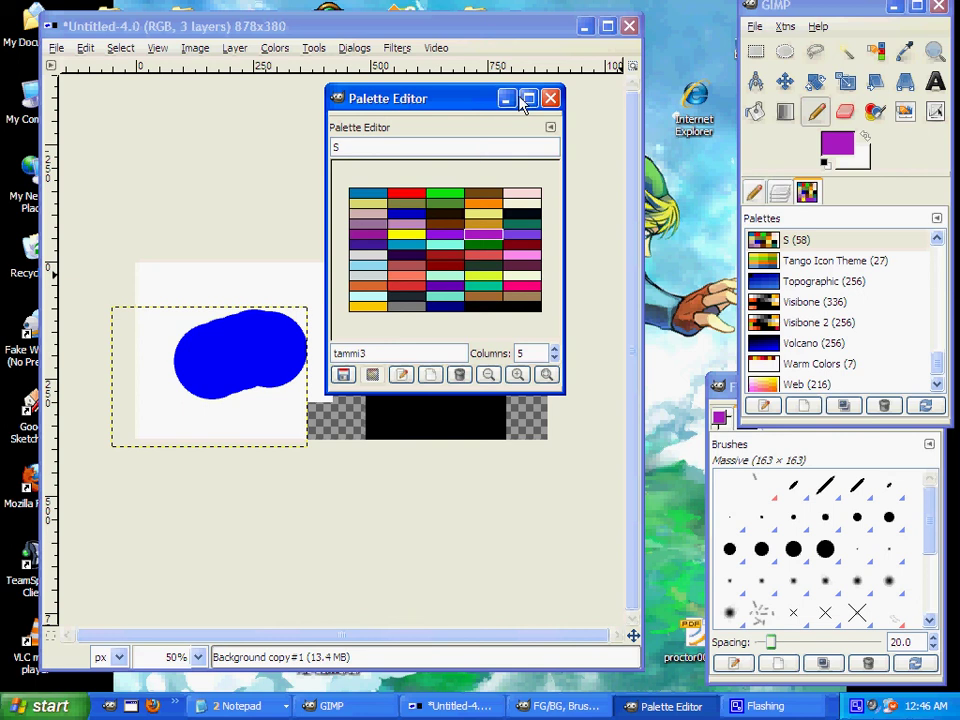
drag(399, 104, 831, 256)
click(730, 383)
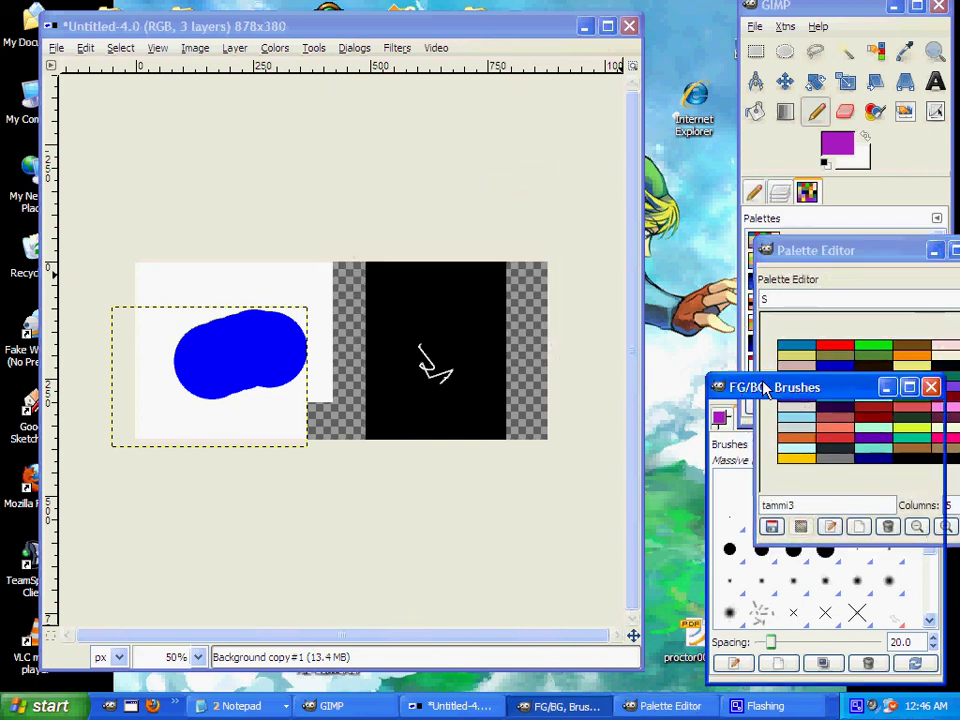
click(888, 389)
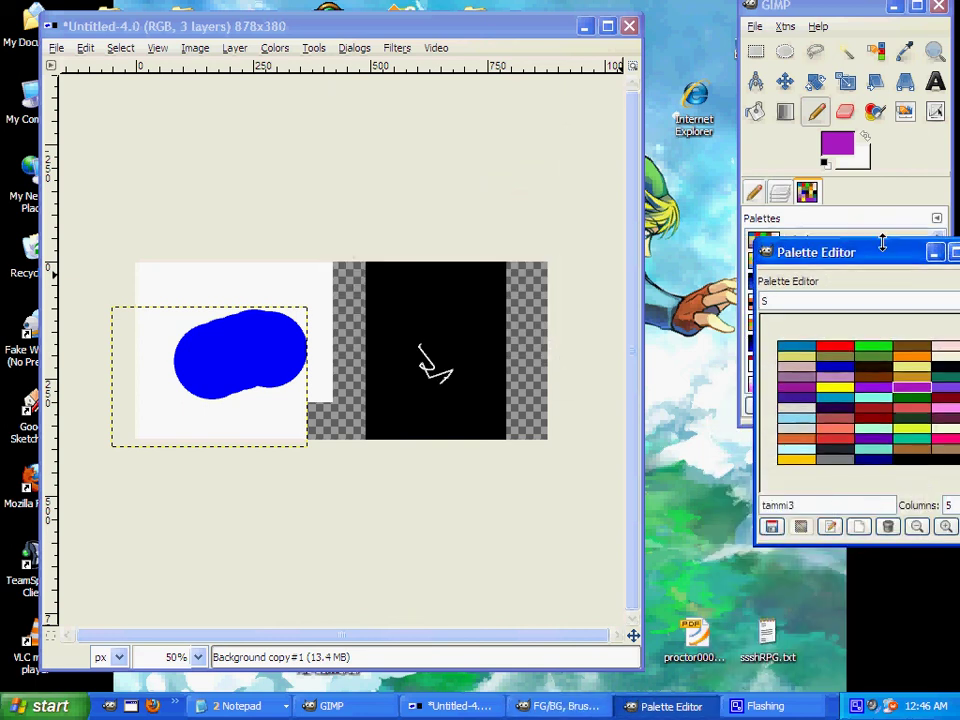
drag(880, 245, 743, 241)
drag(788, 293, 809, 304)
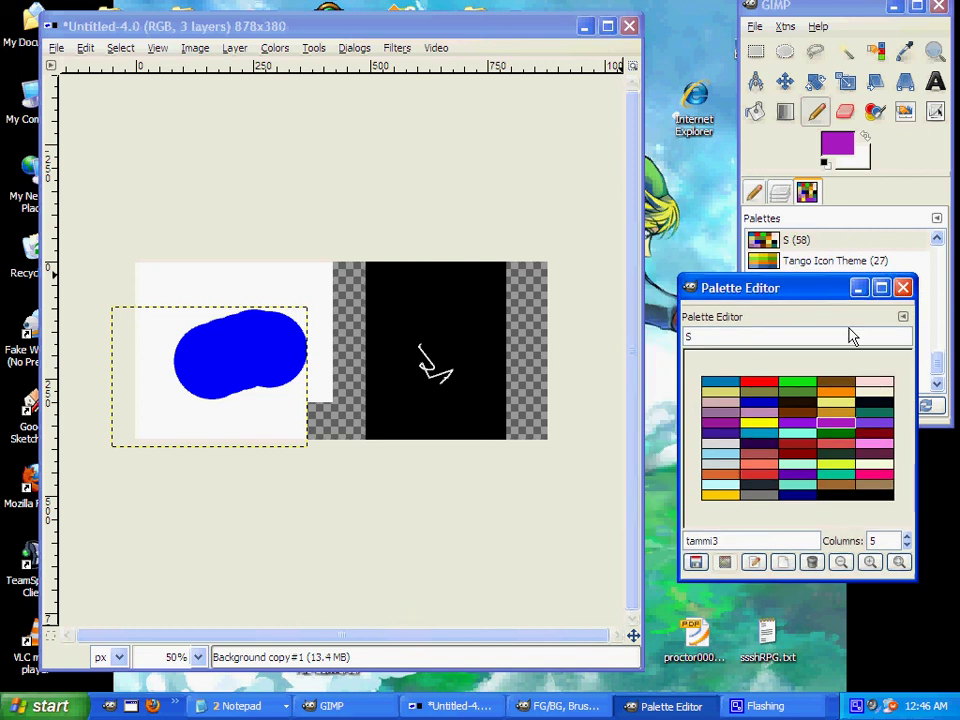
drag(831, 285, 827, 395)
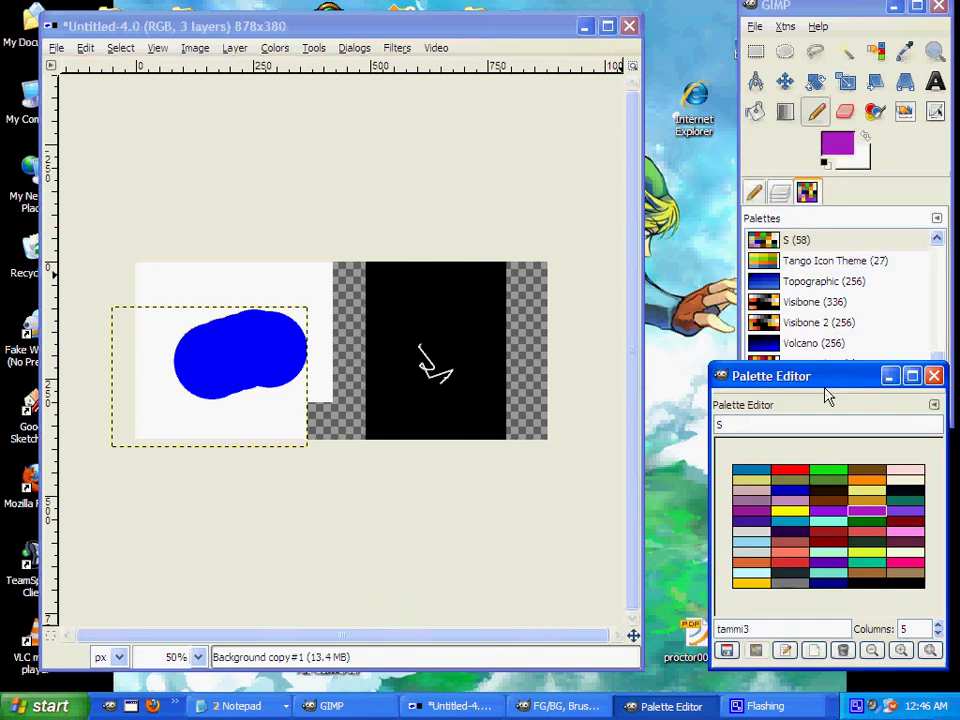
Minimise the Palette Editor, then re-show the Rounded Rectangle script and cancel it without applying
click(890, 376)
click(397, 47)
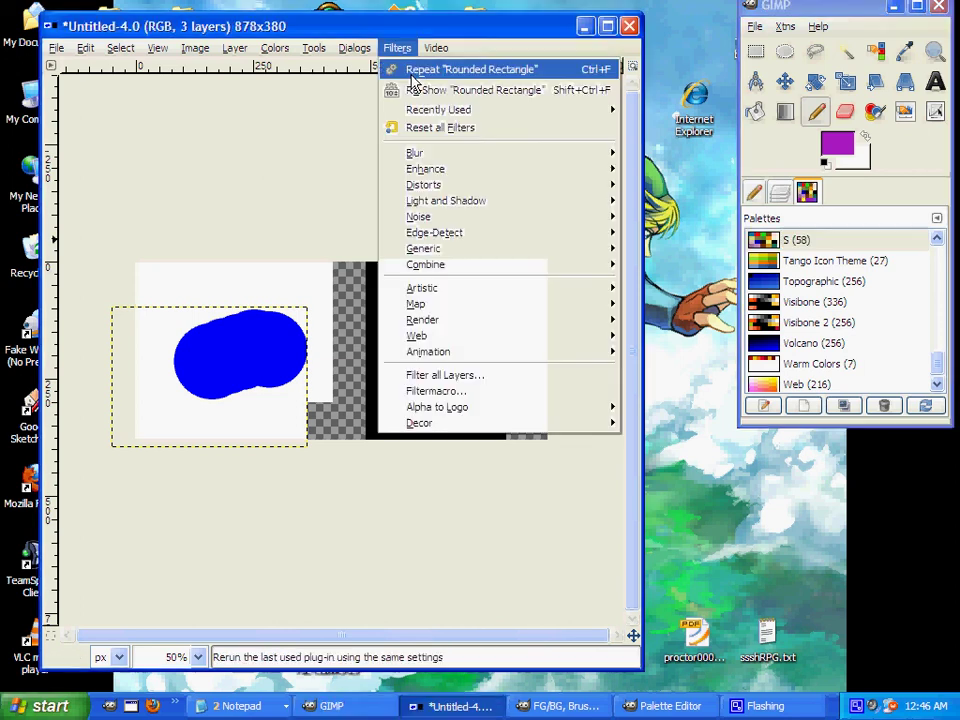
mouse_move(529, 310)
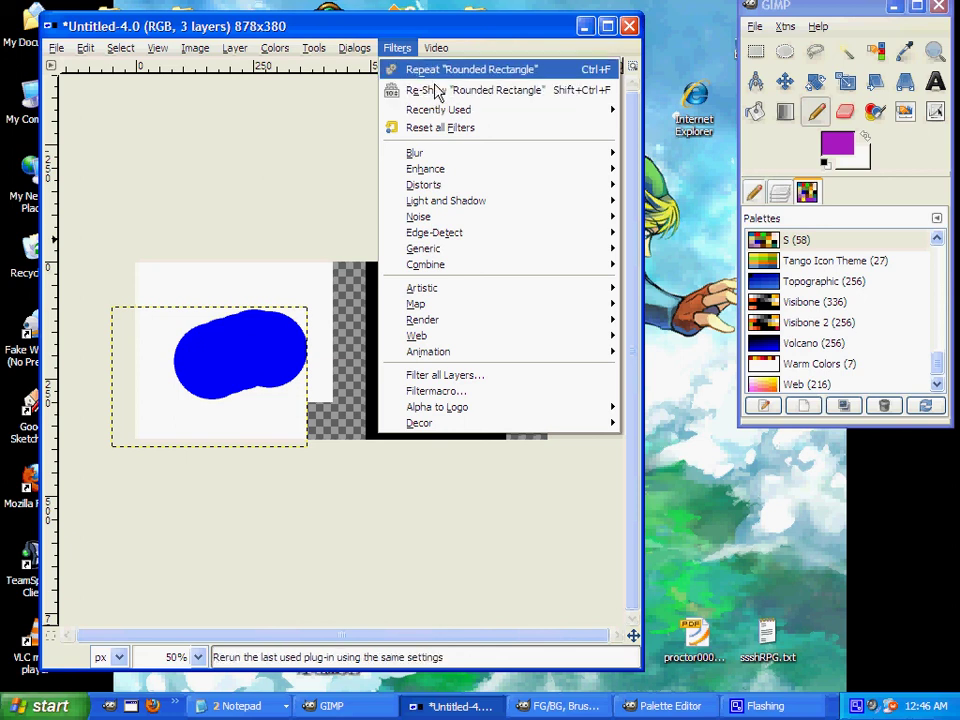
click(431, 92)
click(330, 198)
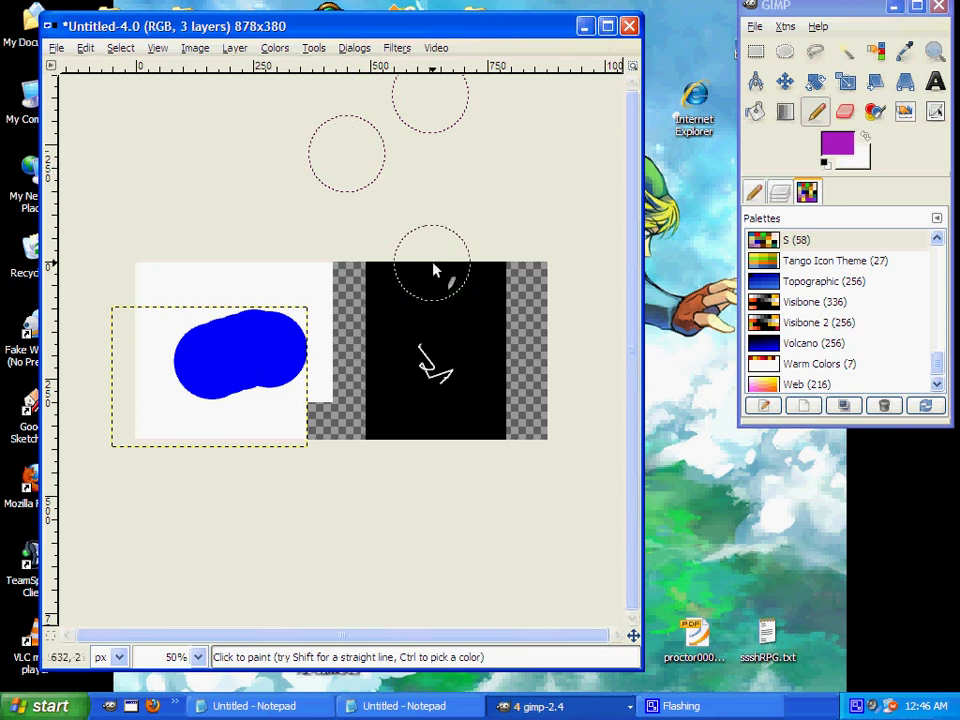
Undo, delete both Background copy layers, and resize the layer to the 878x380 image size
key(ctrl+z)
key(ctrl+z)
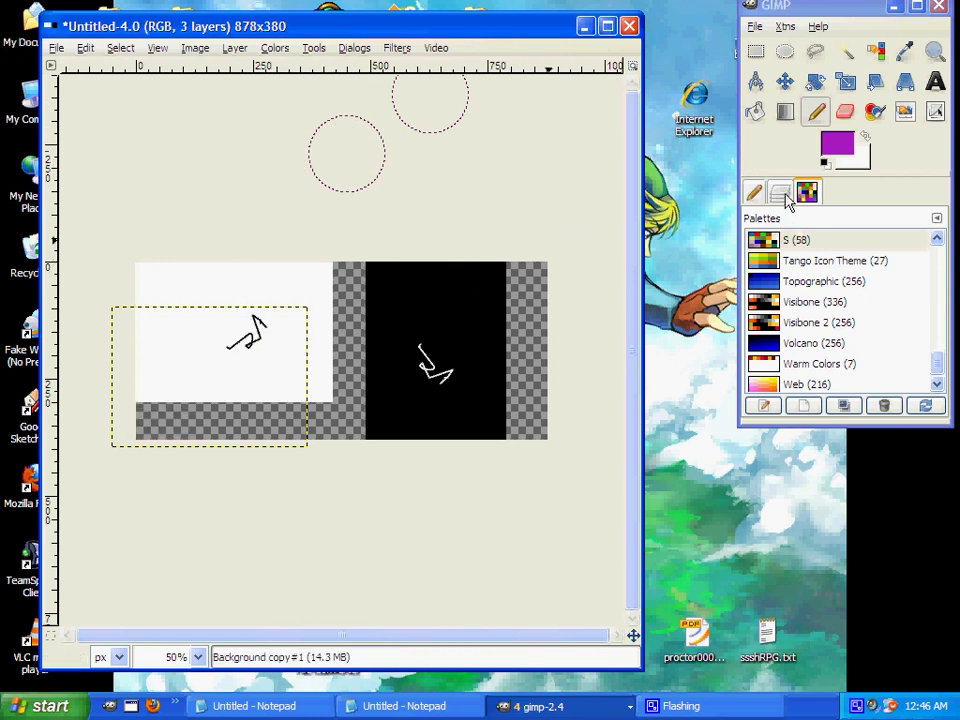
click(781, 193)
click(930, 405)
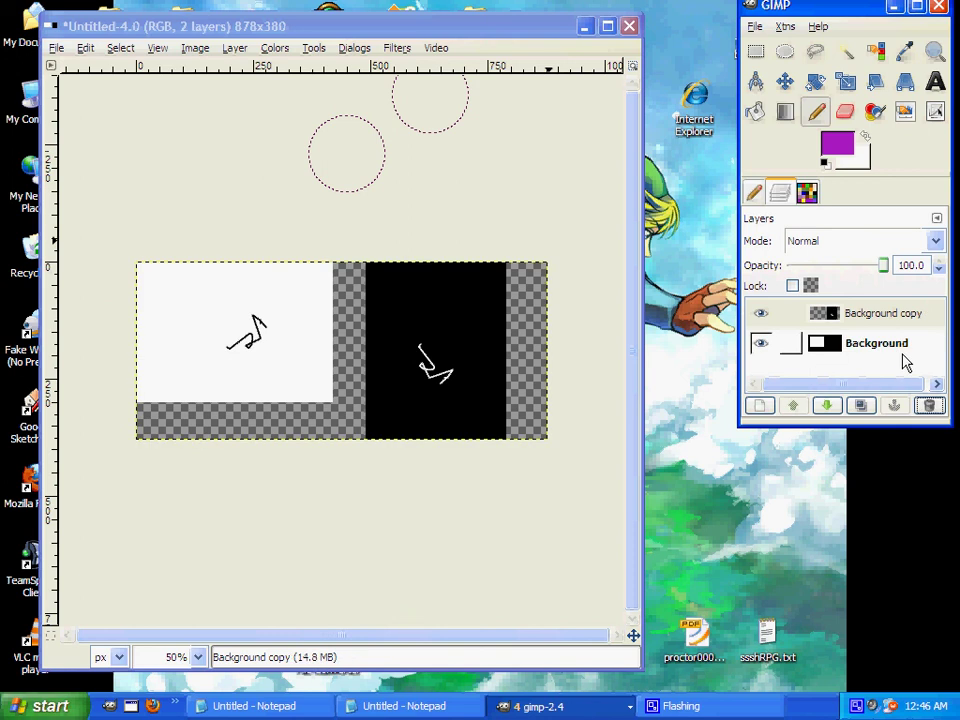
click(928, 405)
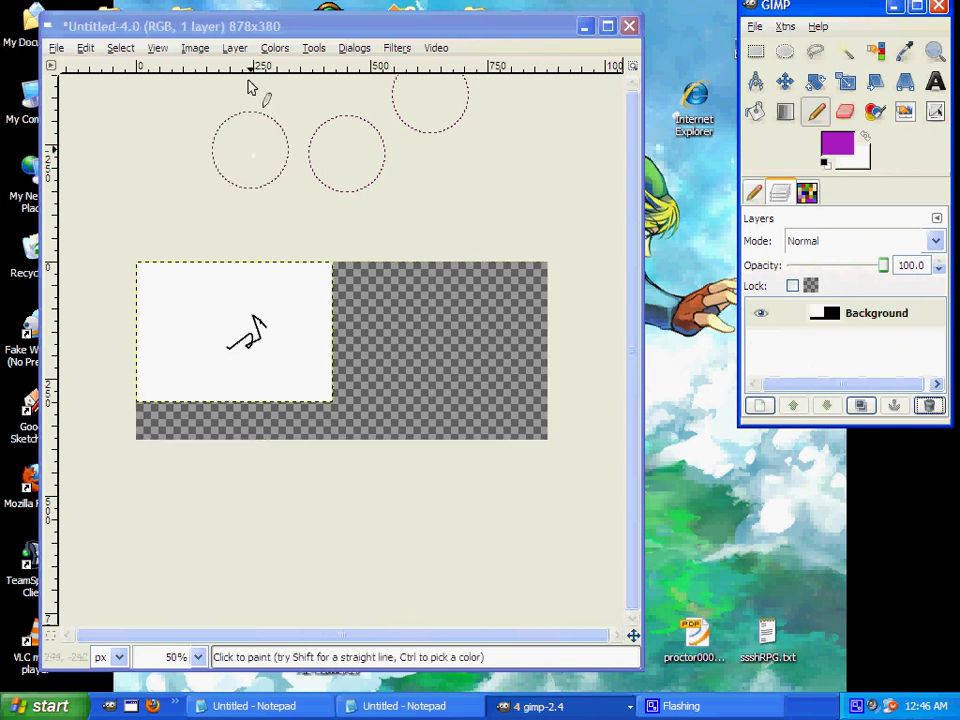
click(234, 47)
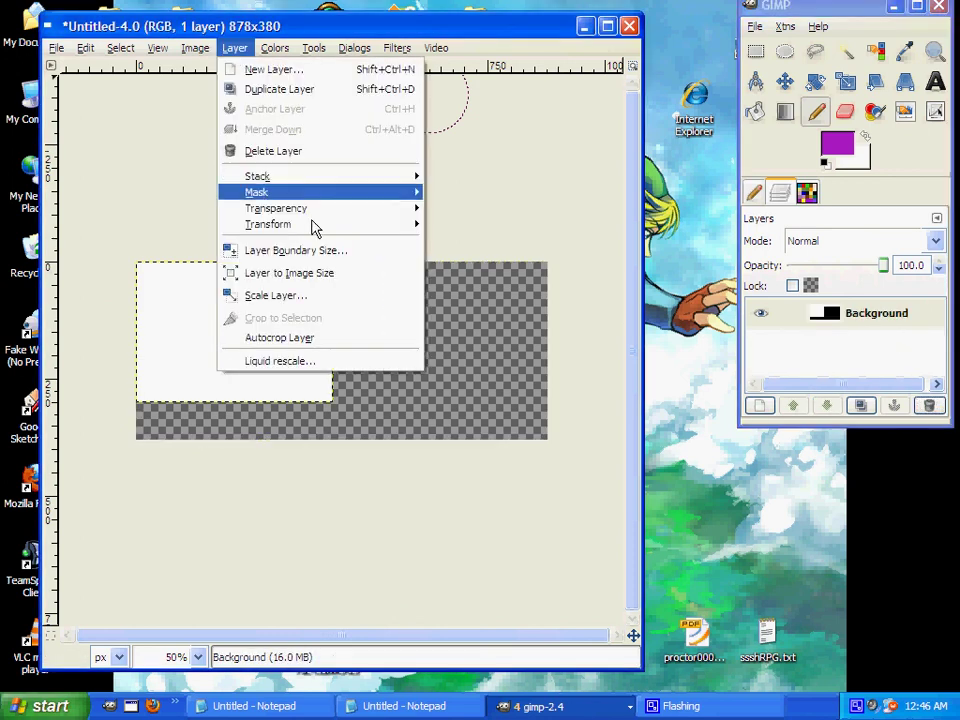
click(336, 272)
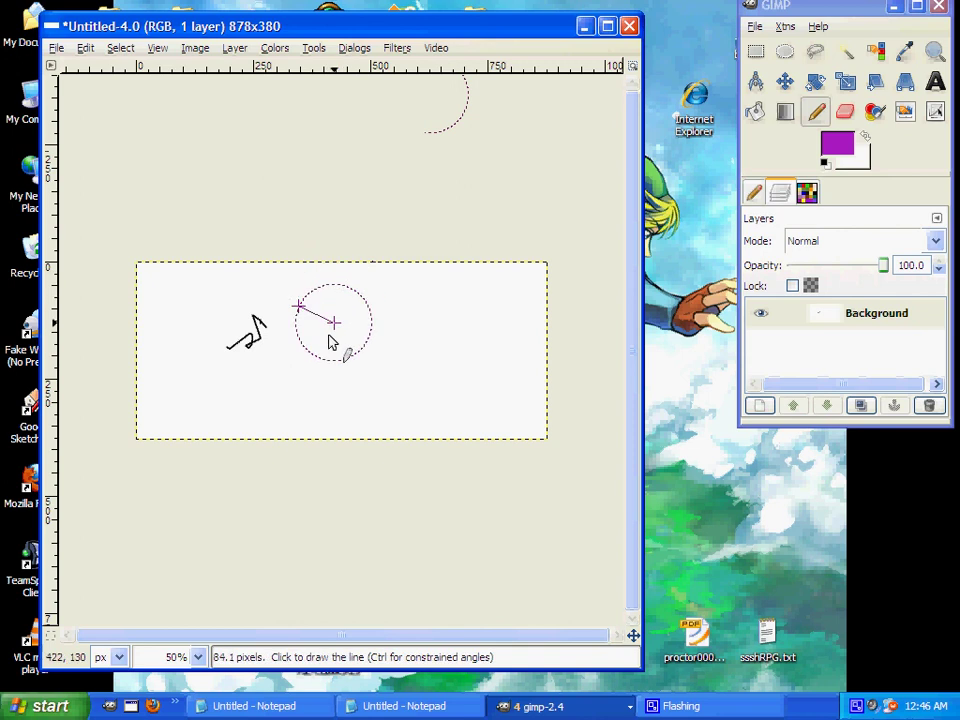
Paint a thick black stroke, then paint white over parts of it into a wavy shape
key(d)
mouse_move(225, 338)
mouse_down()
mouse_move(345, 340)
mouse_move(336, 375)
mouse_move(403, 392)
mouse_up()
key(x)
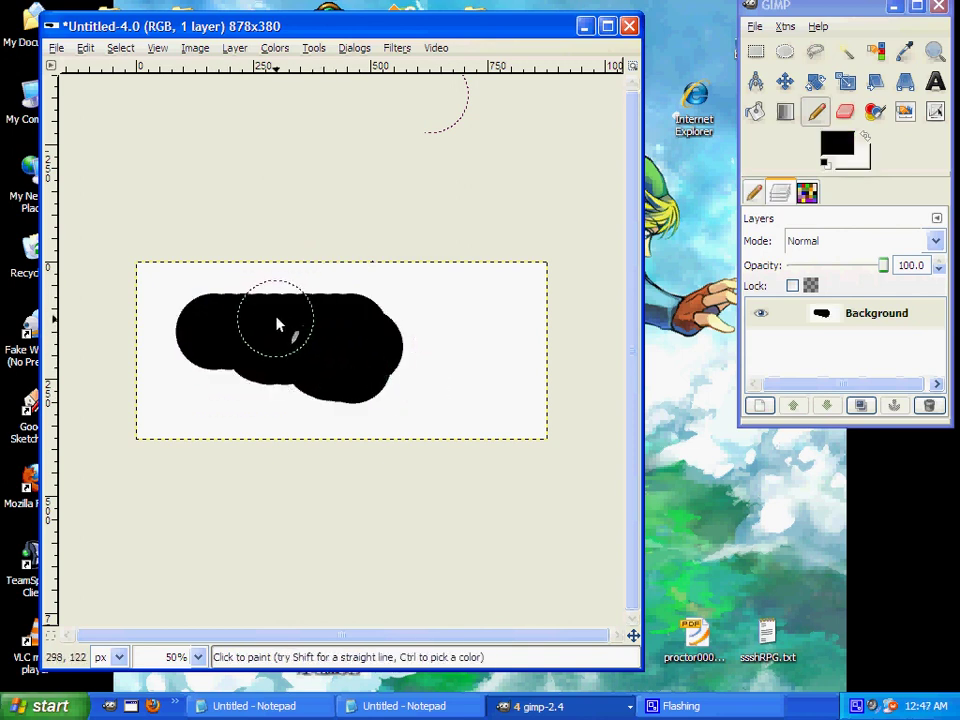
drag(276, 326, 463, 347)
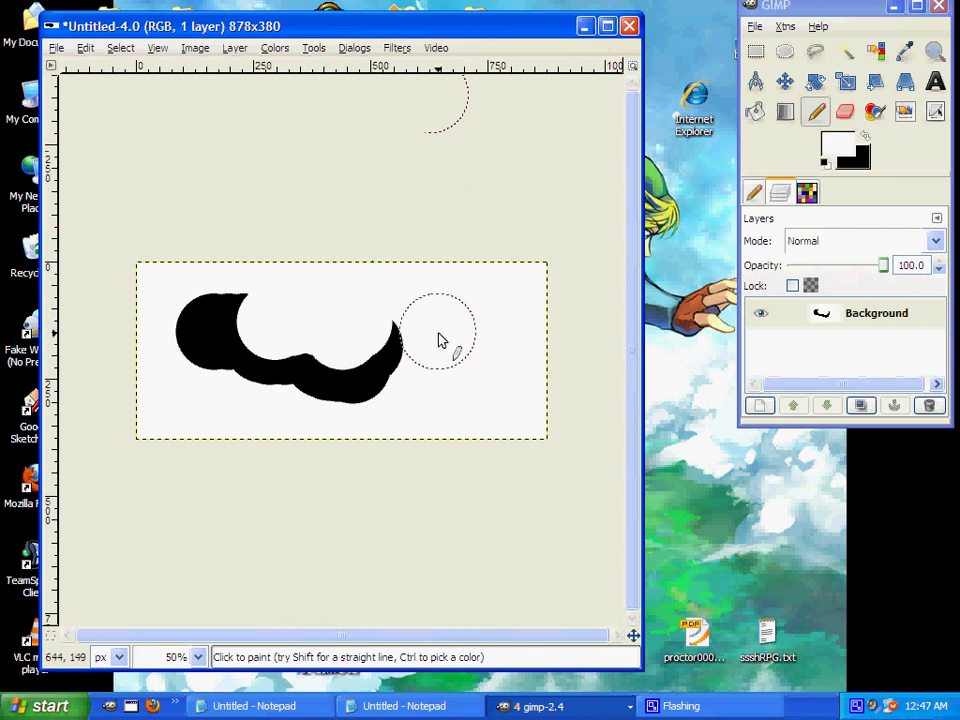
click(258, 297)
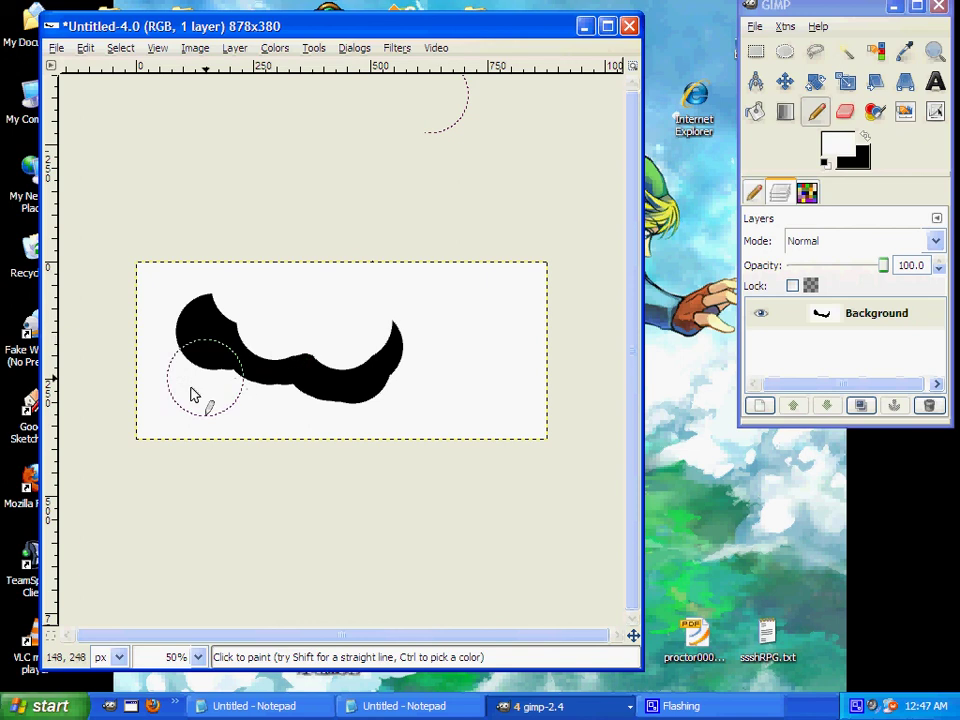
Apply a Gaussian Blur with a 48 px radius to the black stroke
click(397, 47)
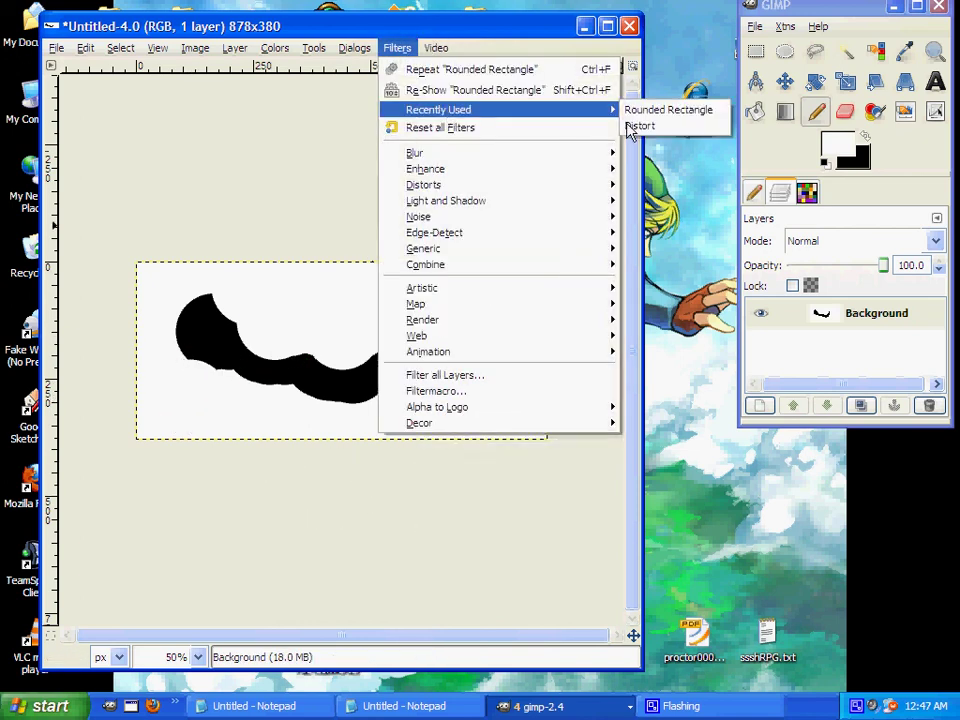
mouse_move(563, 165)
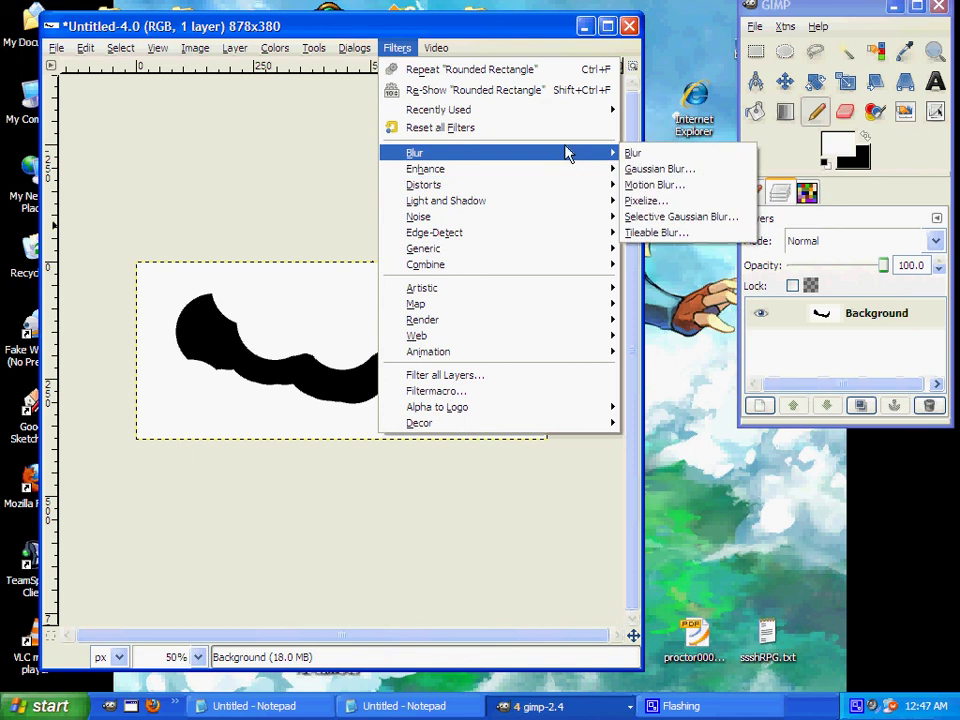
click(645, 169)
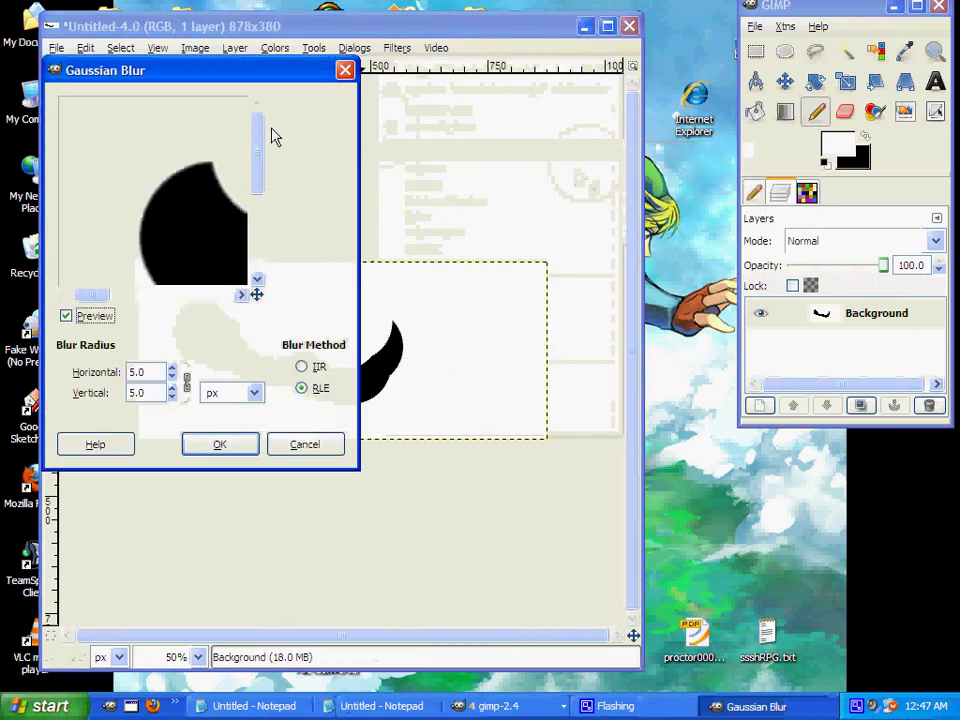
click(172, 368)
click(172, 369)
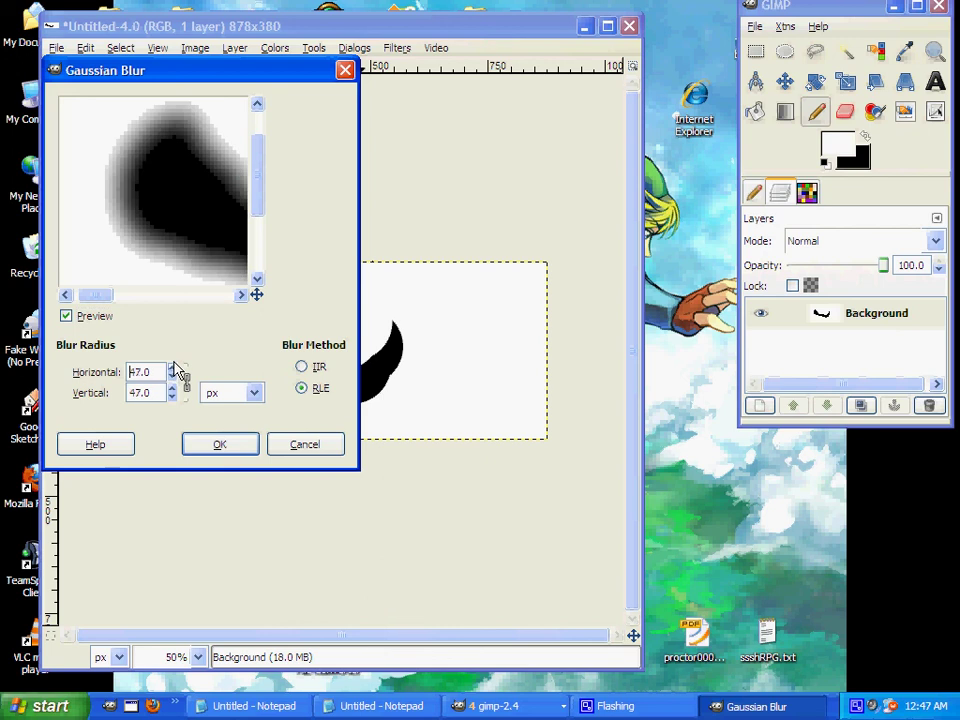
click(172, 369)
click(220, 444)
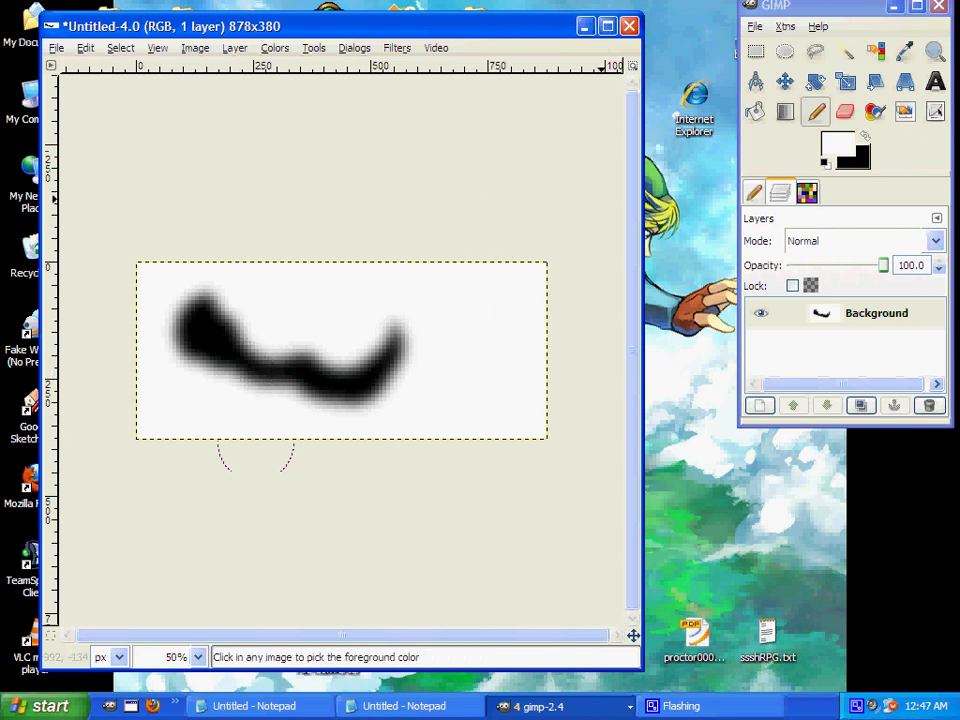
Undo the 48 px blur and repeat the Gaussian Blur with the same settings
key(ctrl+z)
key(ctrl+z)
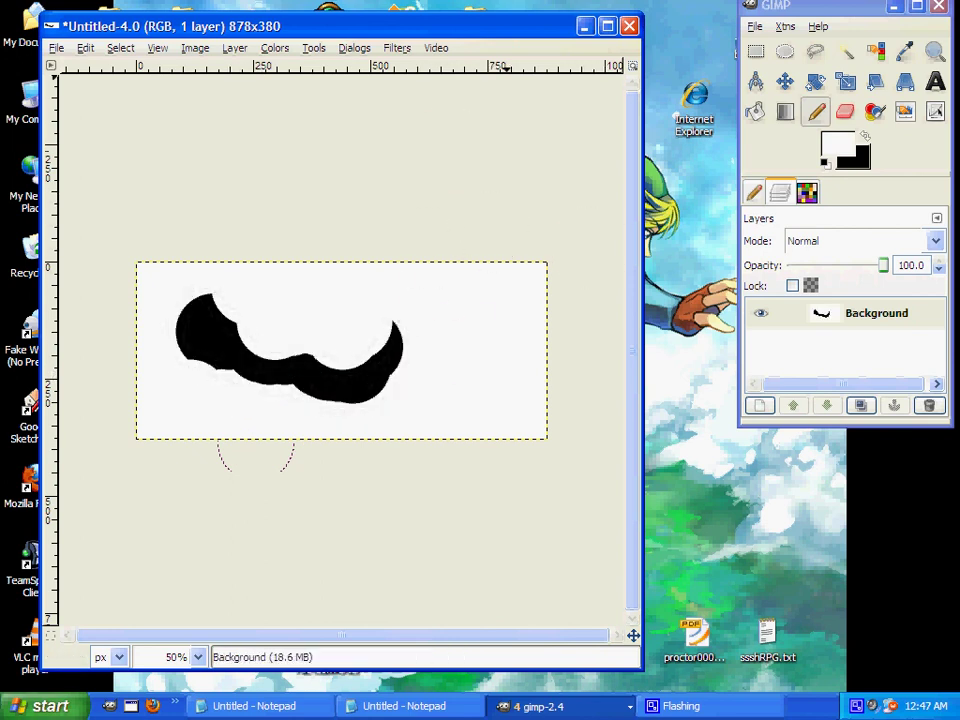
key(alt+r)
key(Down)
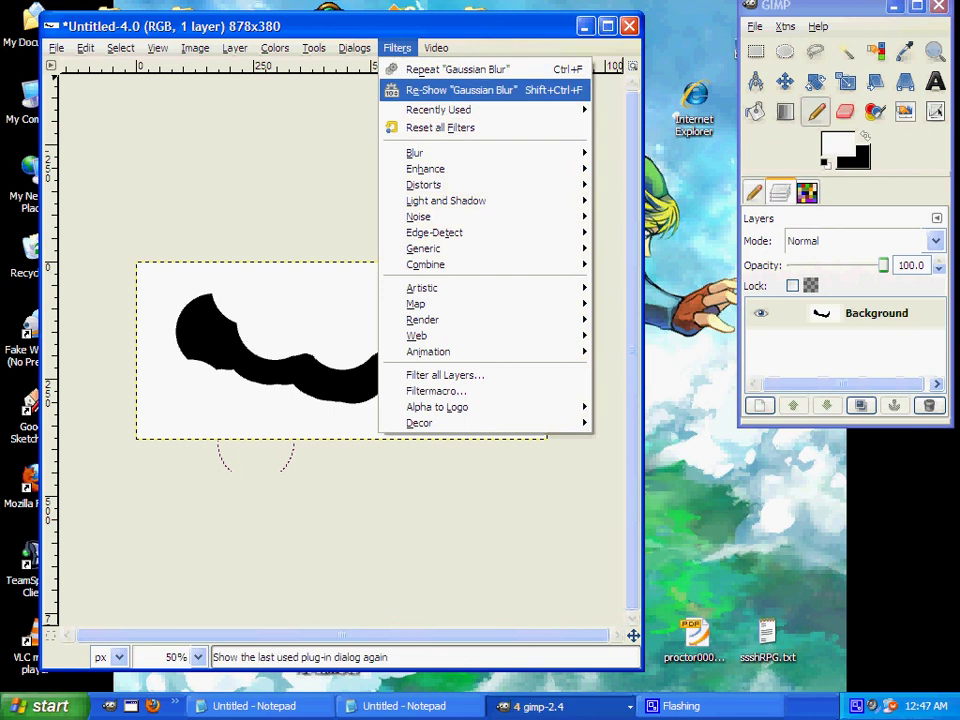
key(Up)
key(Return)
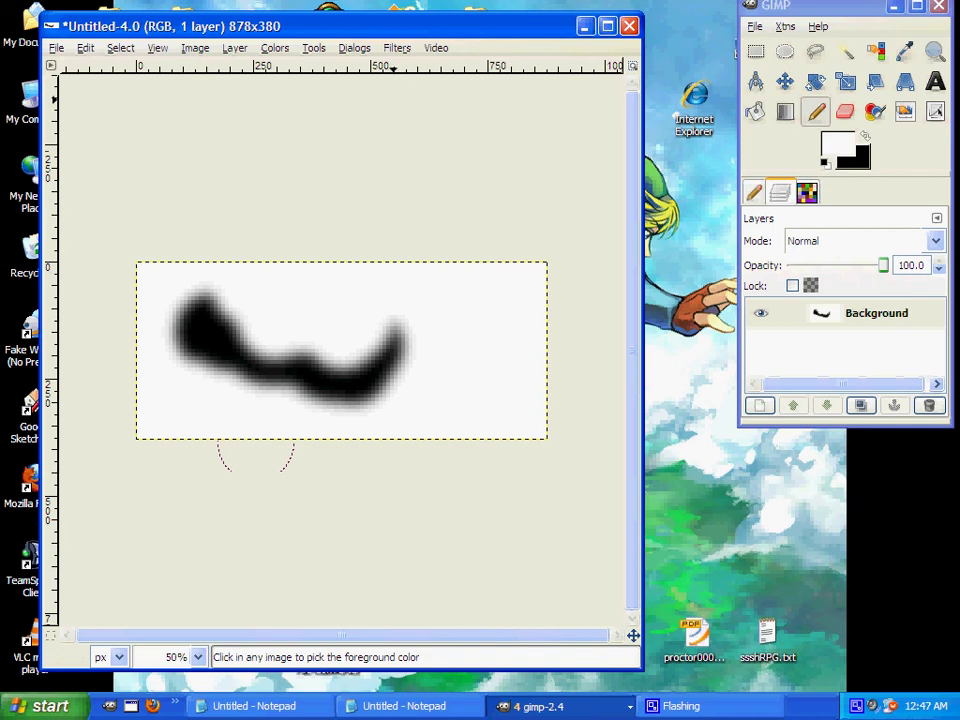
Reapply the Gaussian Blur with the radius raised to 125 px
click(397, 47)
click(428, 92)
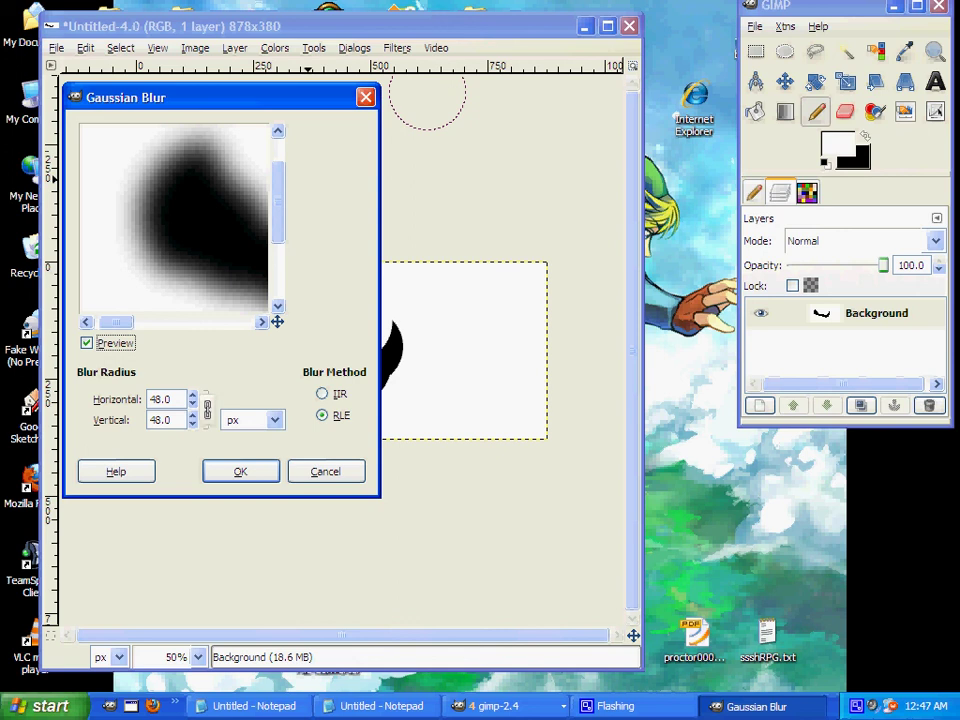
key(Tab)
key(Up)
key(Up)
key(Up)
key(Up)
key(Up)
key(Up)
key(Up)
key(Up)
key(Up)
key(Up)
key(Up)
key(Up)
key(Up)
key(Up)
key(Up)
key(Up)
key(Up)
key(Up)
key(Up)
key(Up)
key(Up)
key(Up)
key(Up)
click(240, 471)
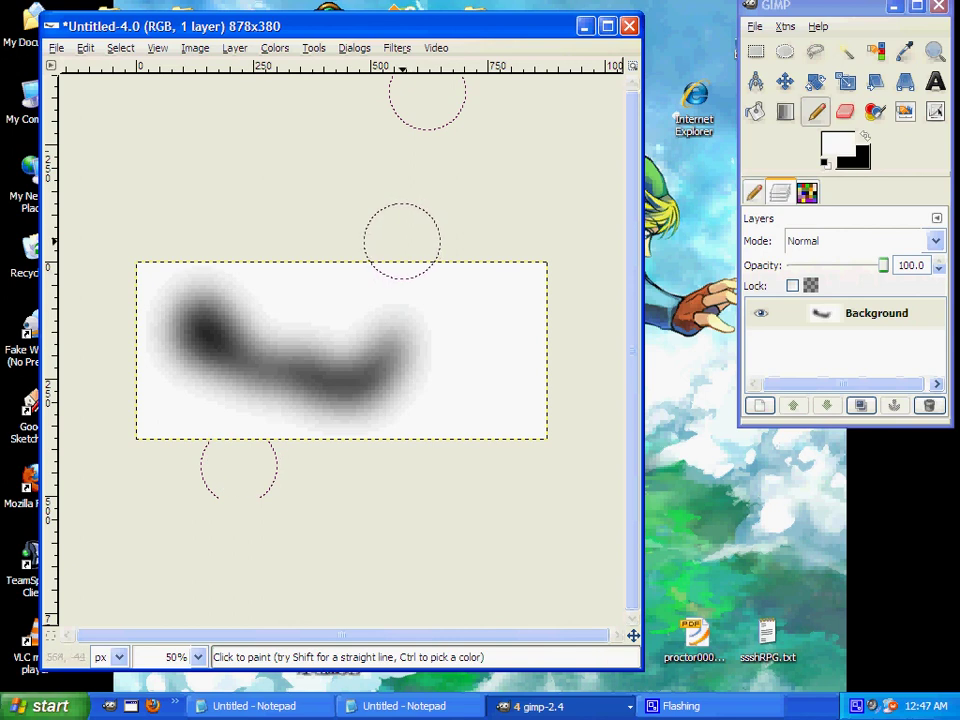
key(m)
click(397, 47)
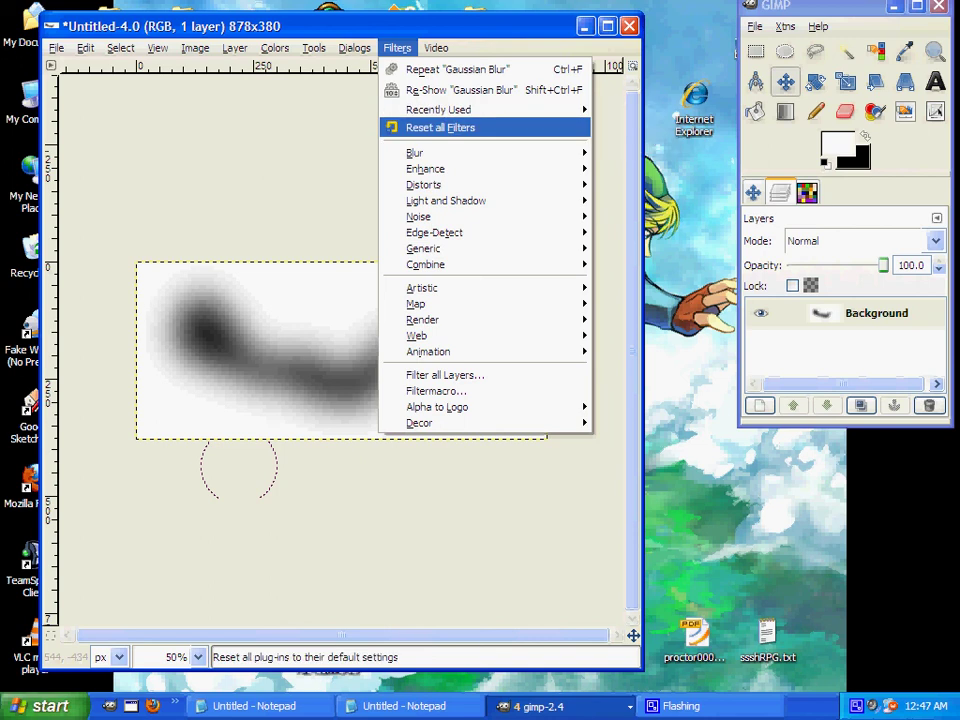
key(Right)
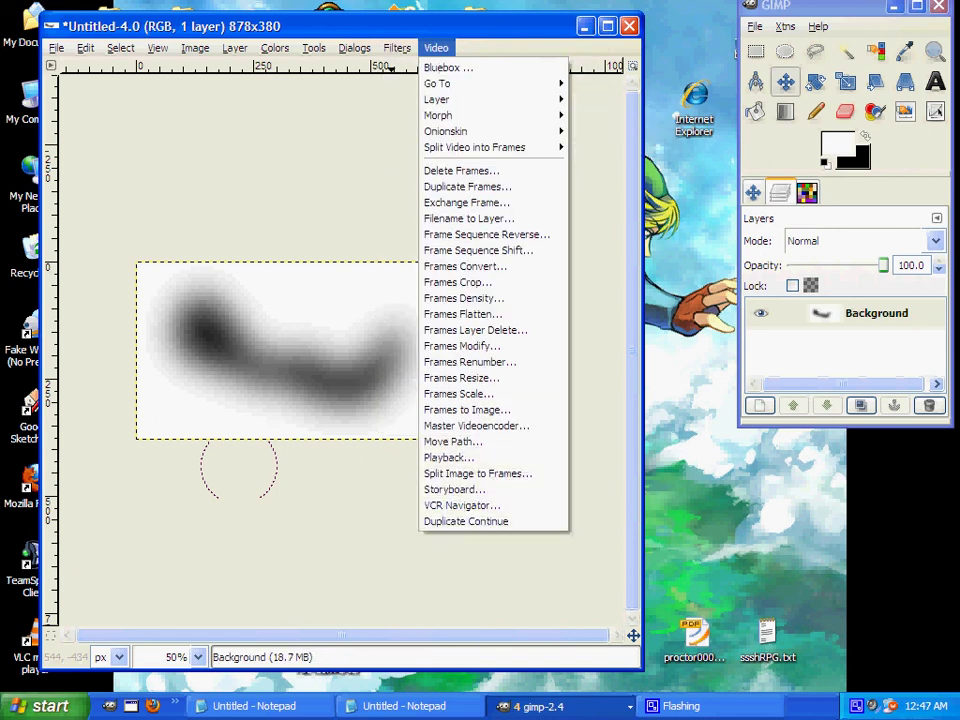
key(Down)
key(Down)
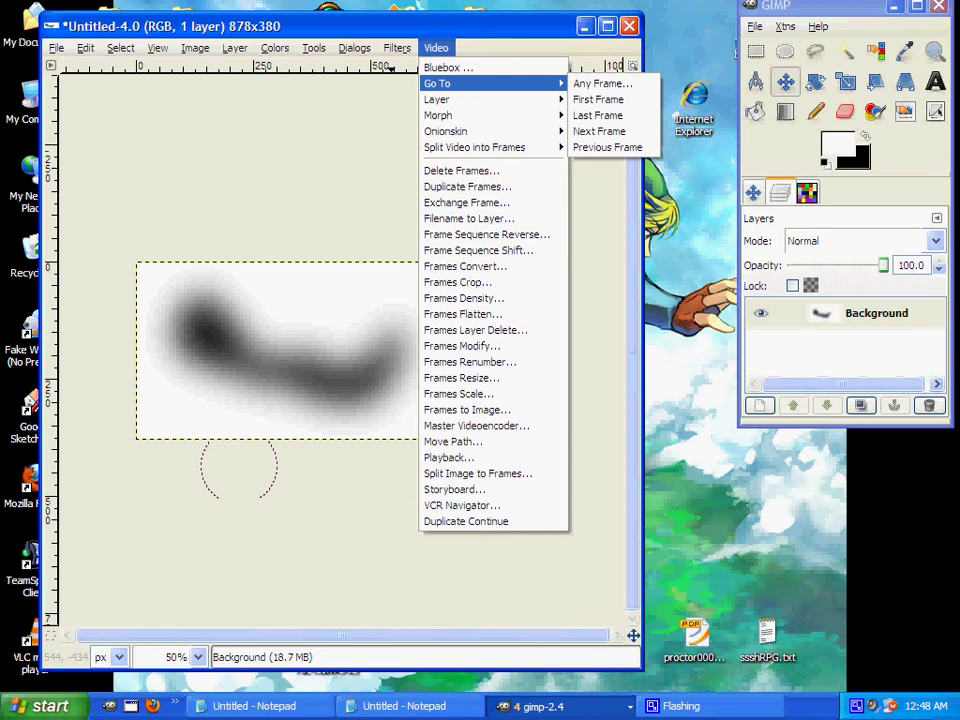
key(Escape)
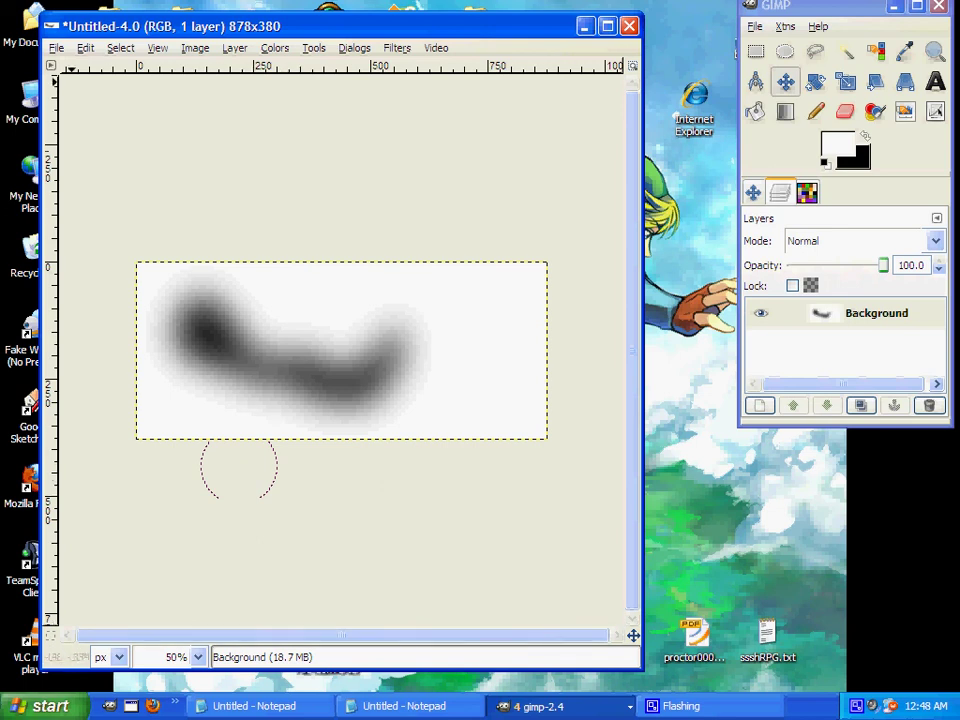
right_click(62, 76)
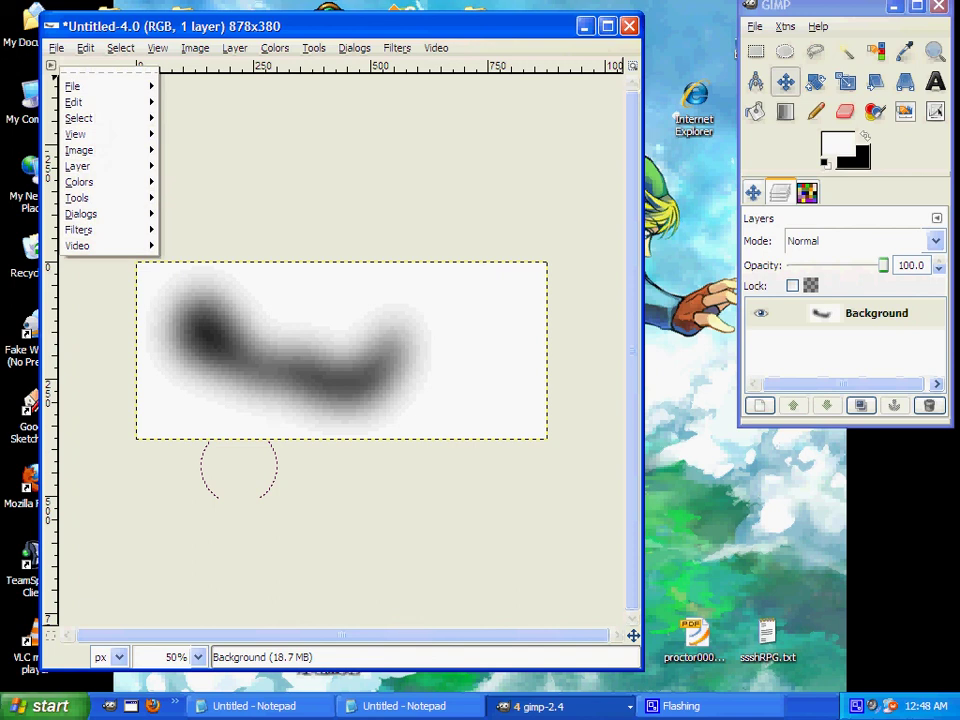
key(Escape)
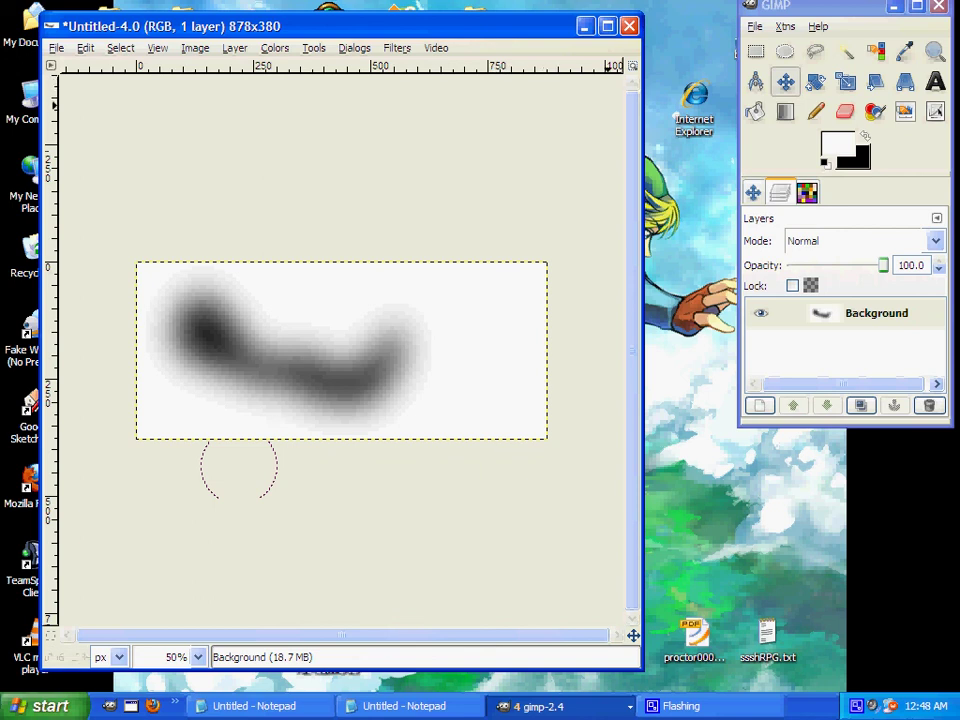
key(1)
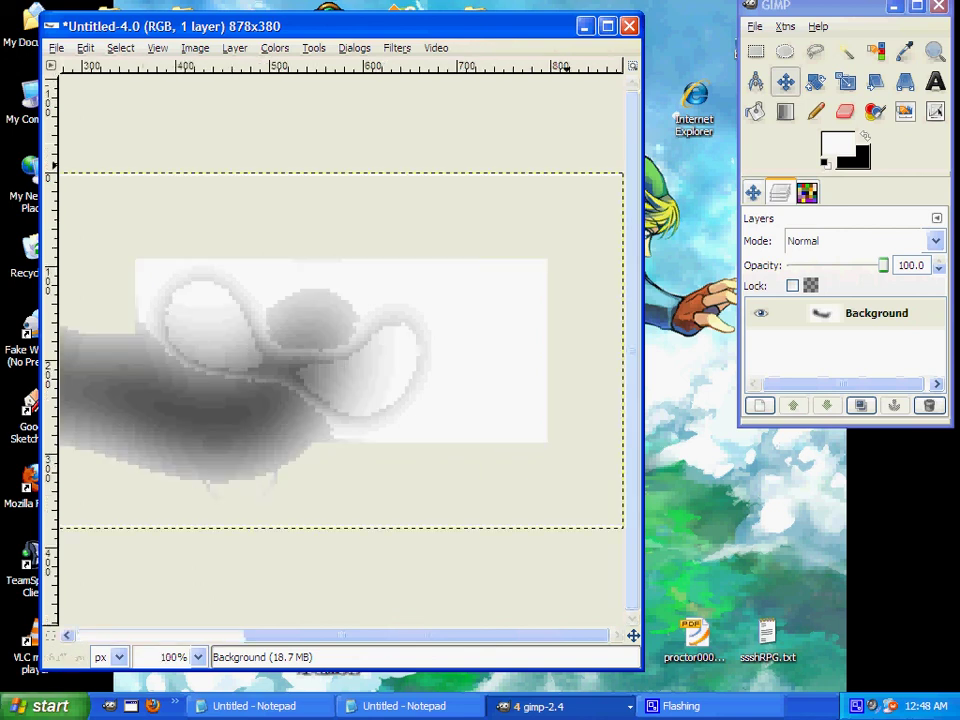
key(4)
key(plus)
key(plus)
key(plus)
key(plus)
key(plus)
key(plus)
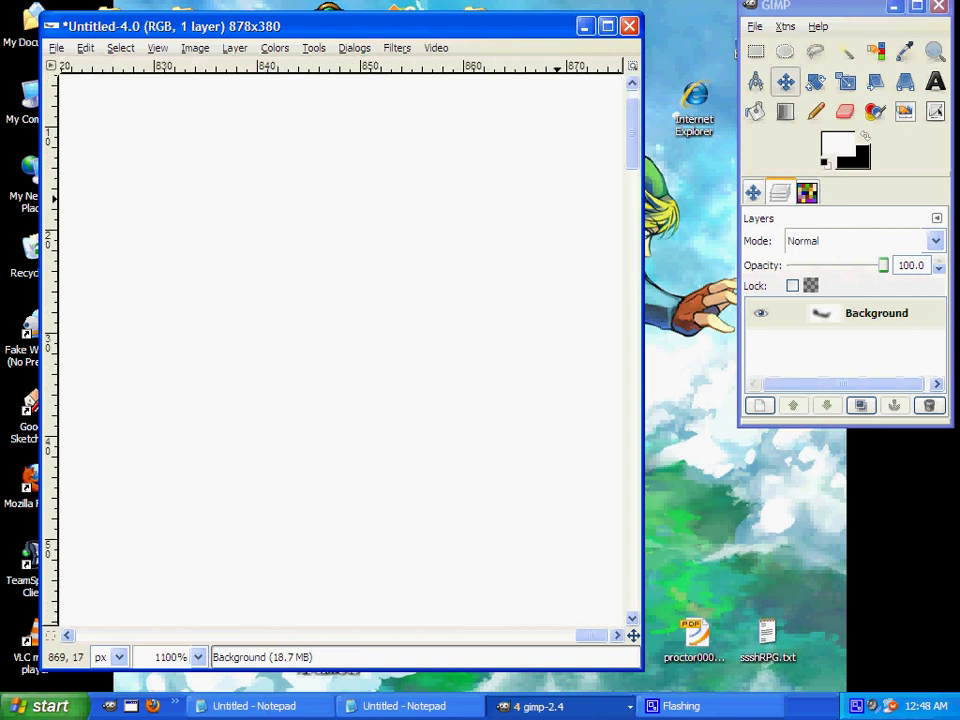
key(plus)
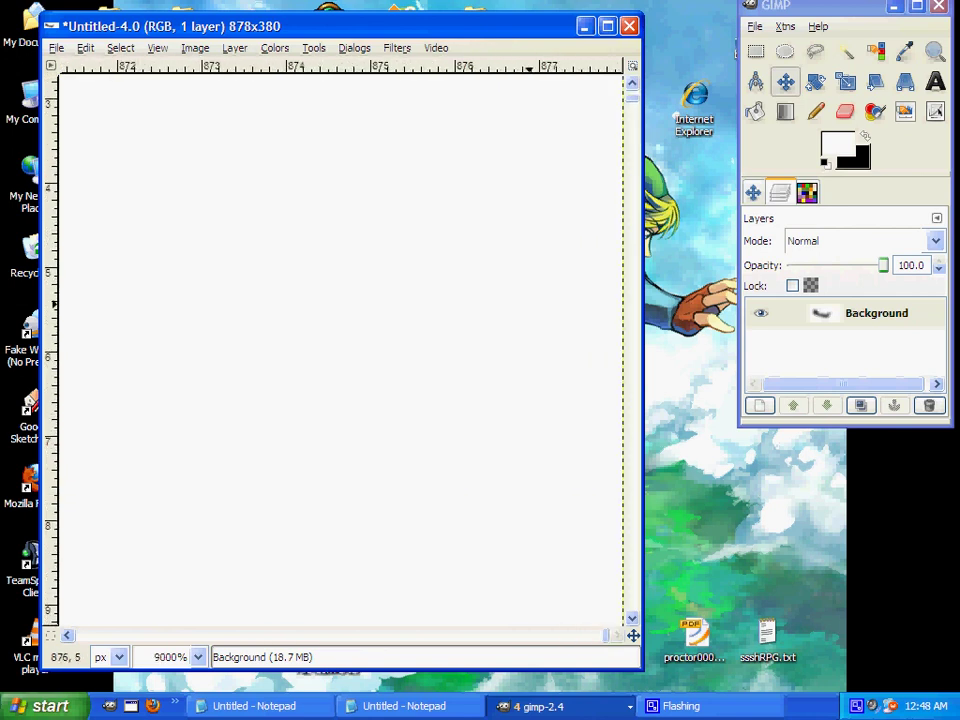
key(minus)
key(minus)
key(minus)
key(minus)
key(minus)
key(minus)
key(minus)
key(minus)
key(minus)
key(minus)
key(minus)
key(minus)
key(minus)
key(minus)
key(minus)
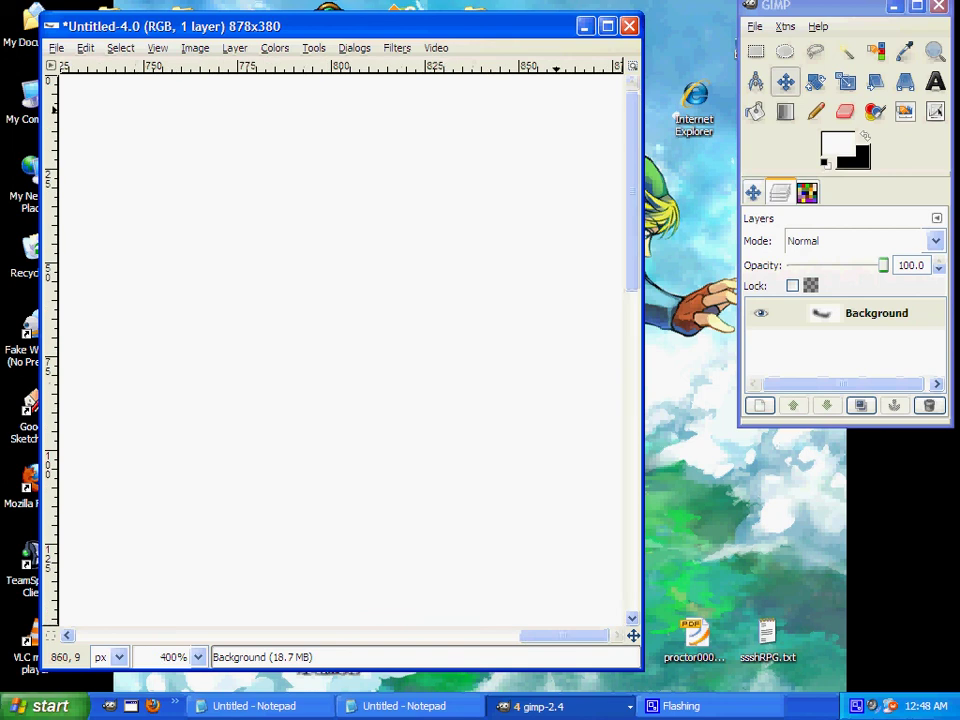
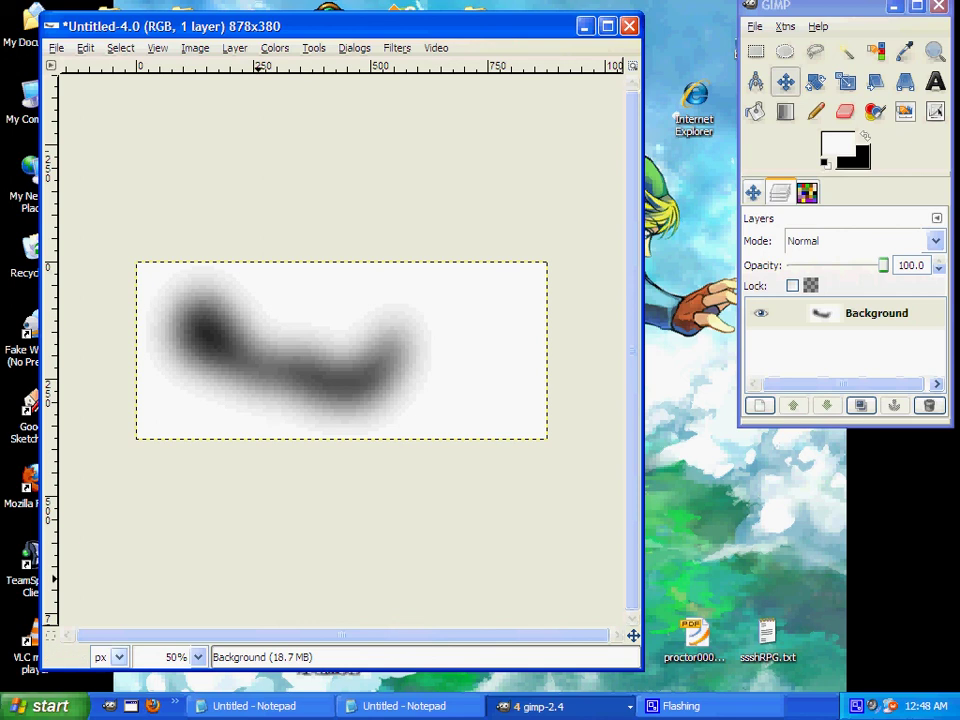
Zoom the stroke image to 25% from the status-bar zoom menu, then down to 18%
click(110, 657)
click(107, 671)
click(197, 657)
click(189, 607)
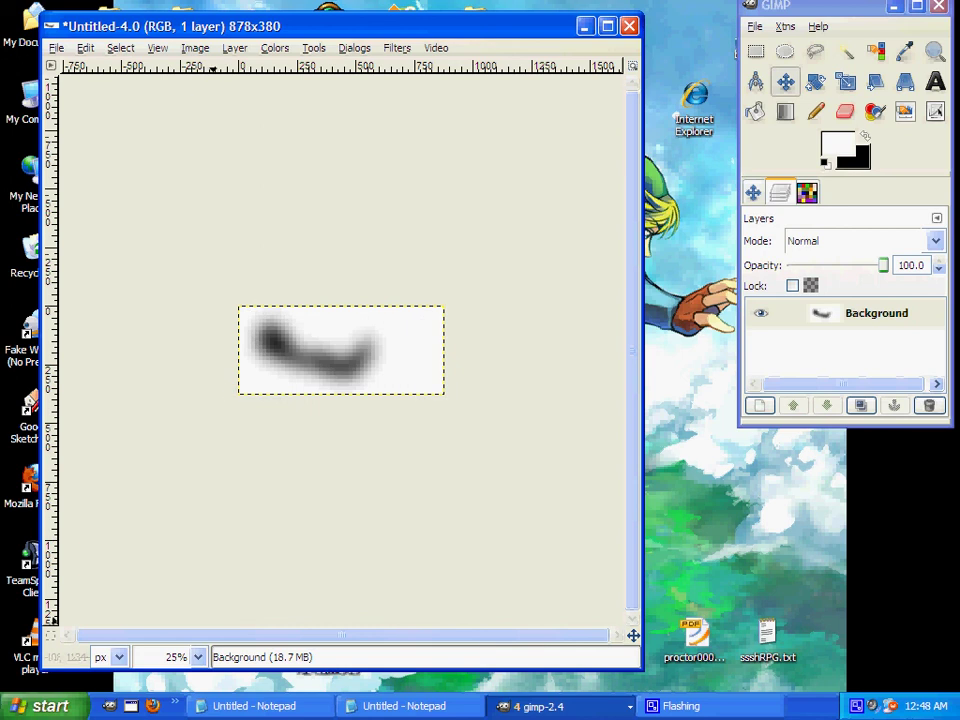
key(plus)
key(plus)
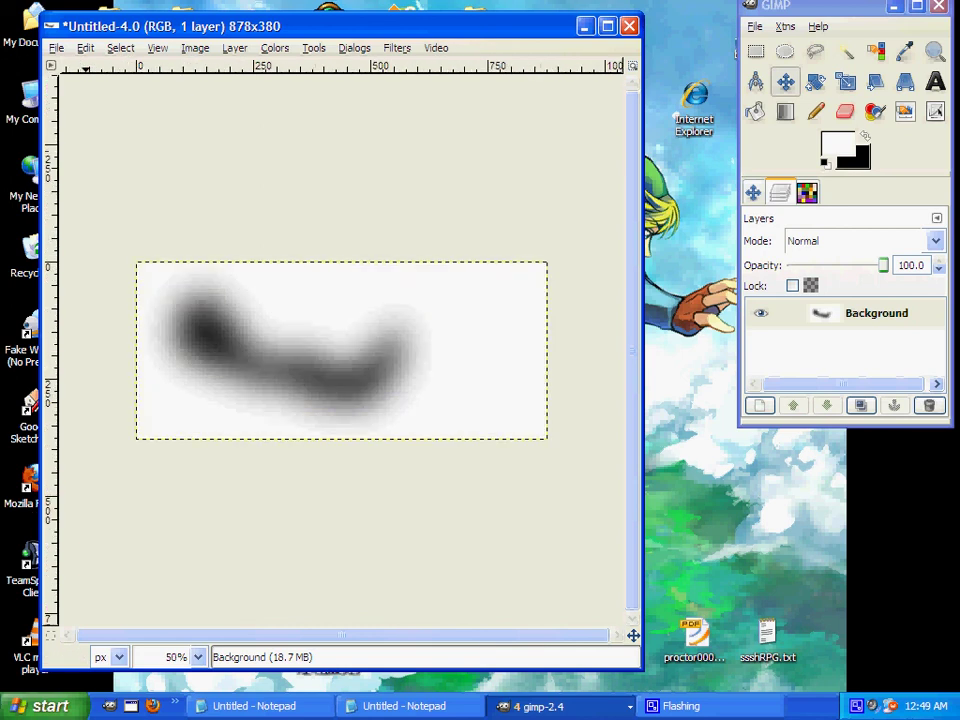
key(minus)
key(minus)
key(minus)
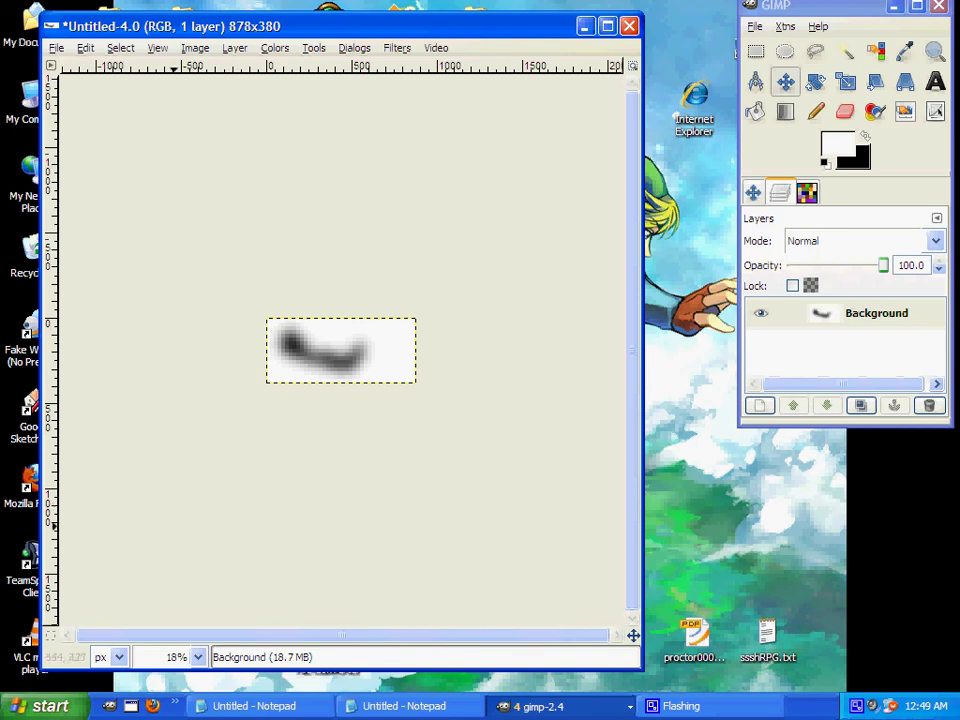
Duplicate the Background layer twice, creating Background copy and Background copy#1, then select the bottom layer
click(860, 405)
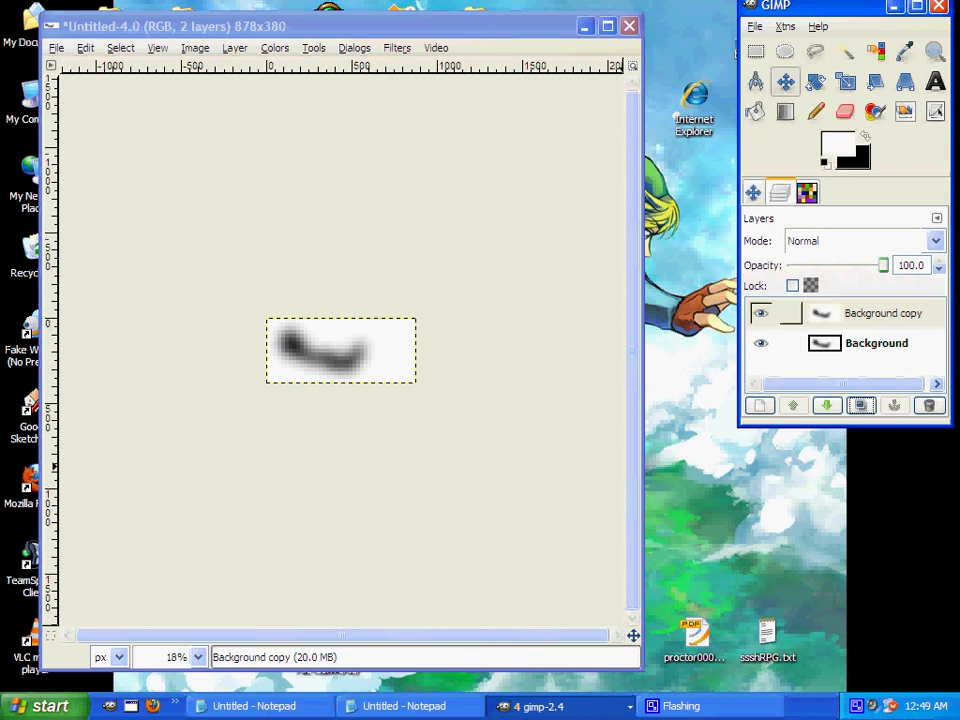
click(876, 343)
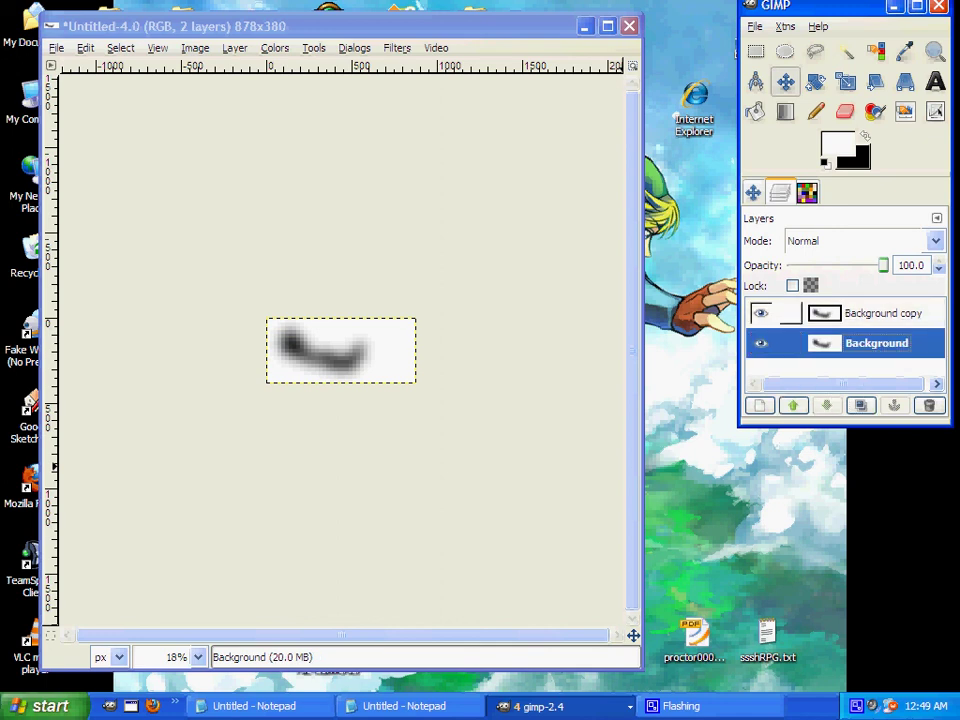
click(883, 313)
click(876, 343)
click(883, 313)
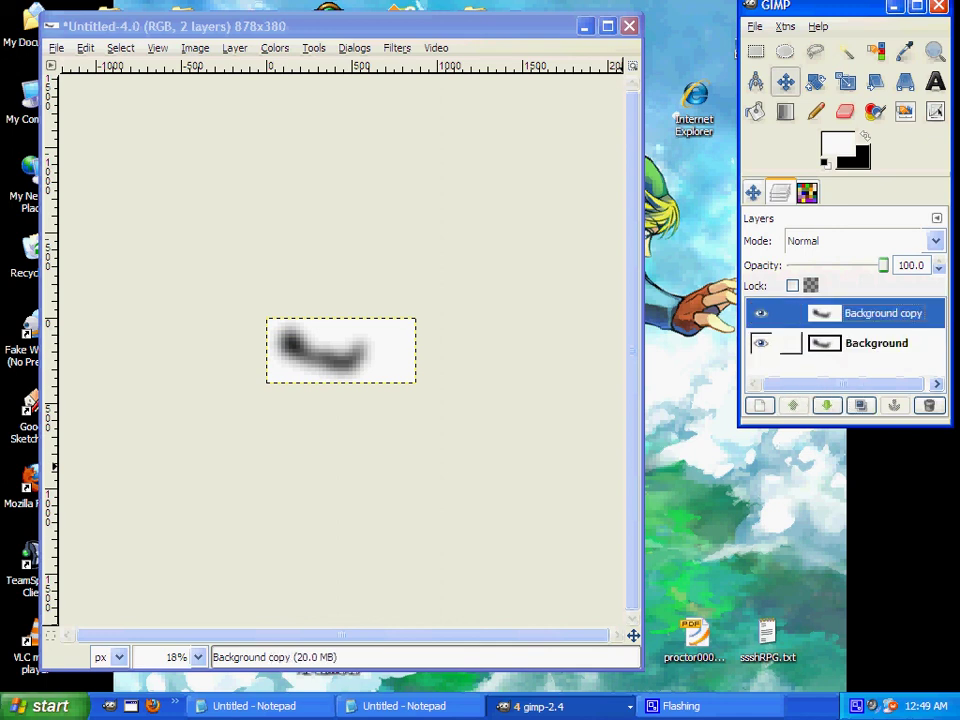
click(860, 405)
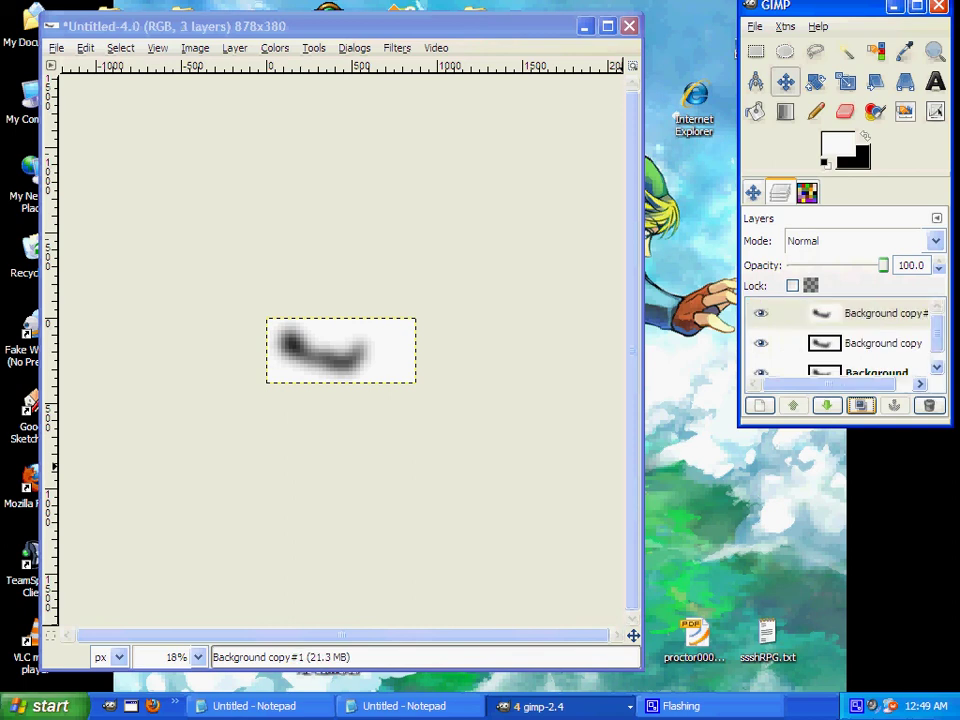
key(Page_Down)
key(Page_Down)
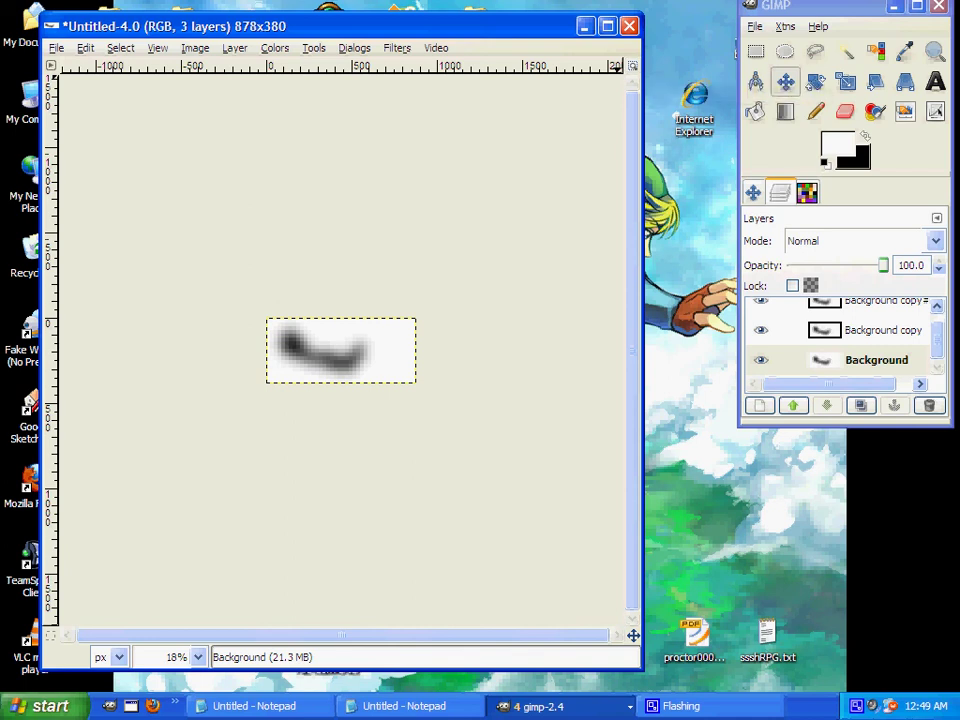
Narrow the image window to a thin column and zoom out to 3%
drag(642, 350, 691, 350)
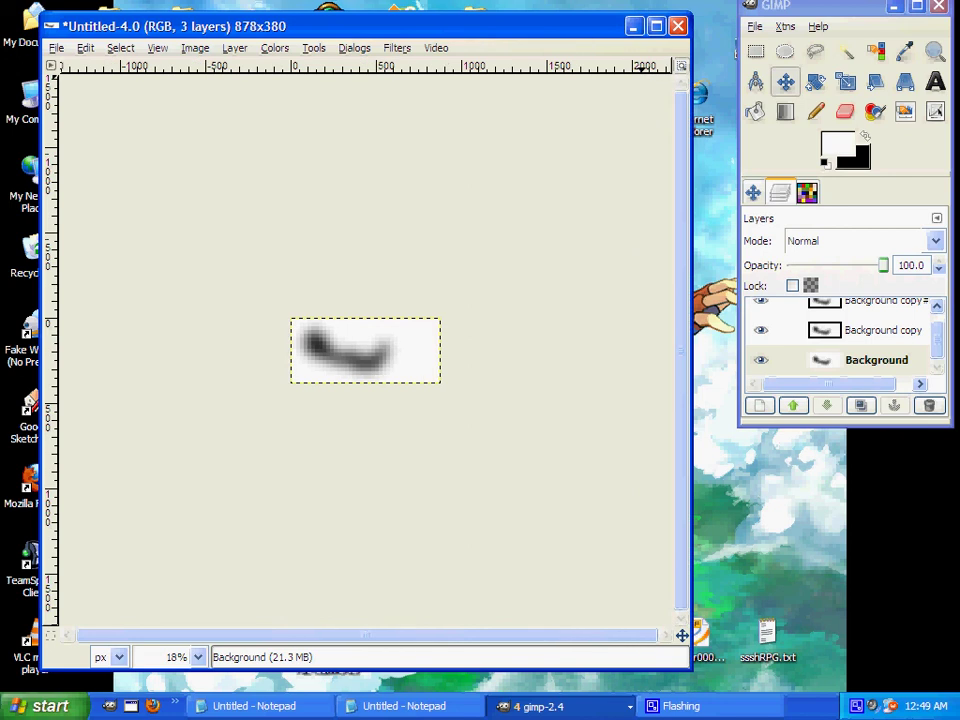
drag(691, 350, 390, 350)
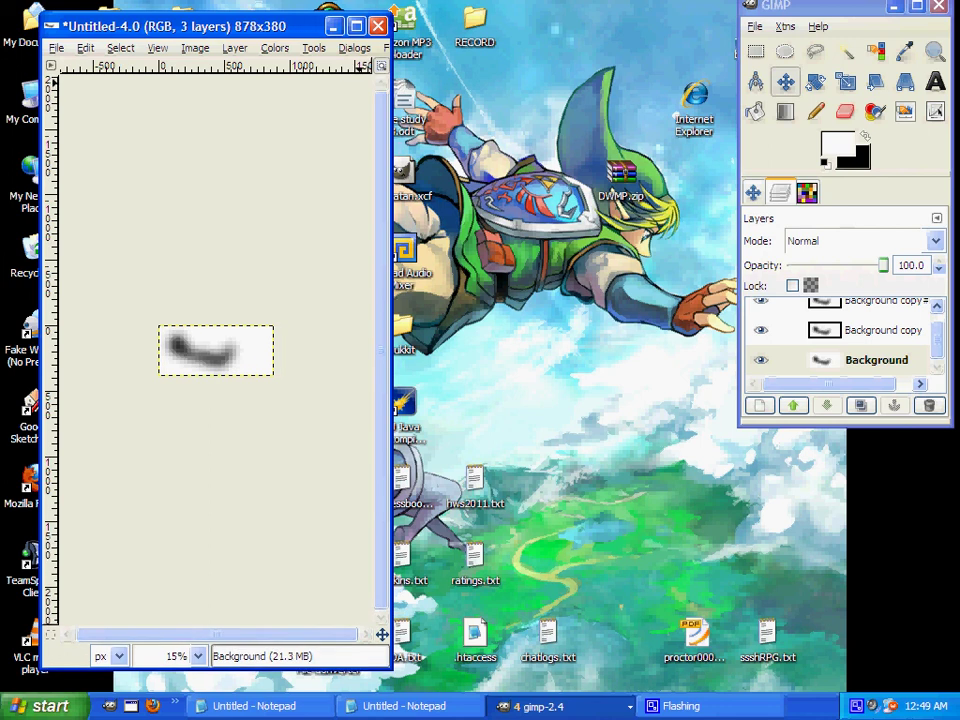
key(minus)
key(minus)
key(minus)
key(minus)
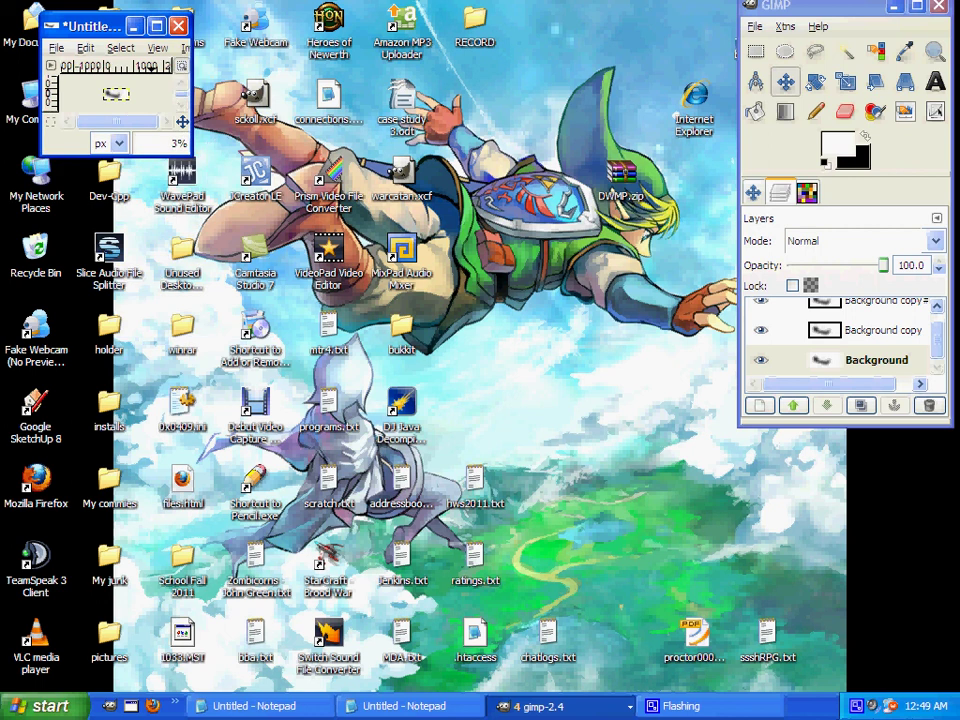
Maximize the image window, then restore it to its tiny top-left size
click(178, 143)
click(178, 143)
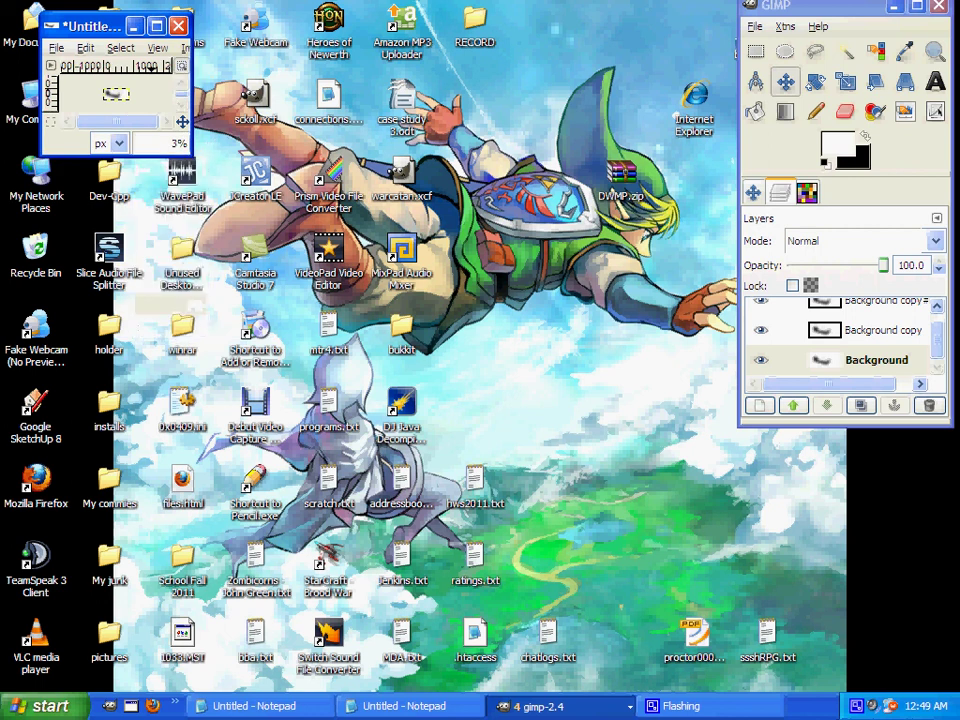
click(178, 143)
click(178, 143)
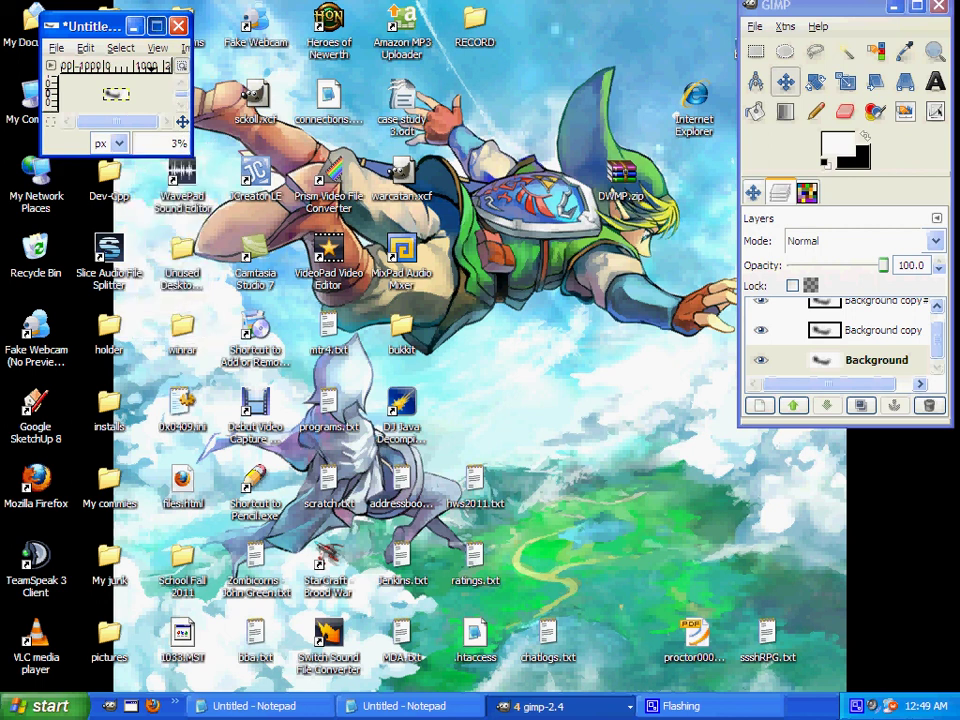
double_click(117, 22)
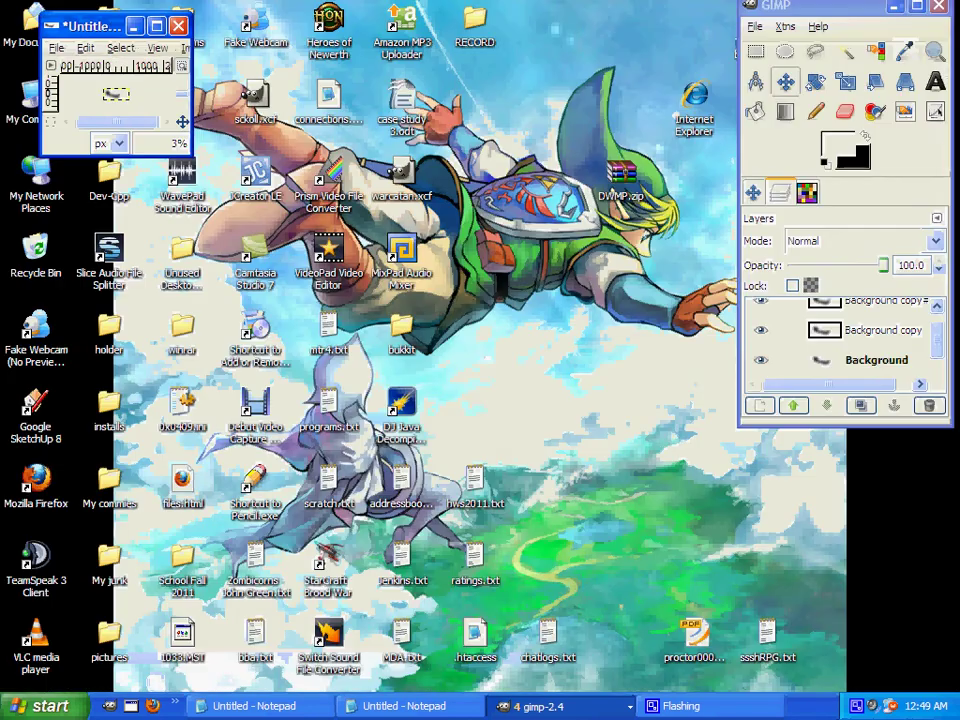
double_click(697, 11)
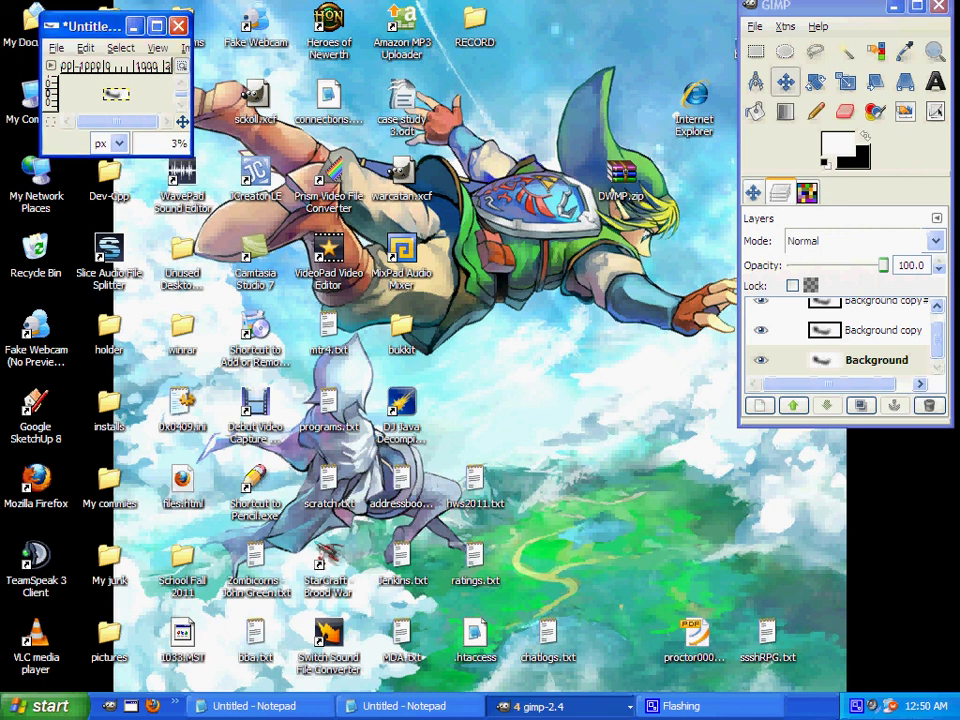
Enlarge the image window to a large size and zoom the blurred stroke to 100%
drag(190, 155, 708, 690)
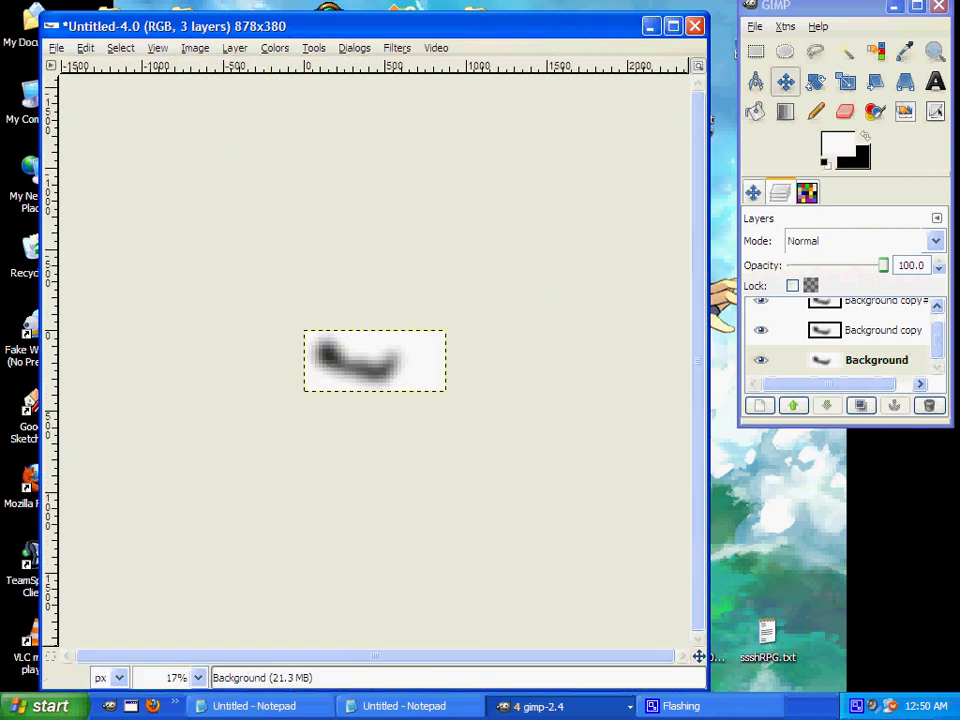
key(plus)
key(plus)
key(plus)
key(plus)
key(plus)
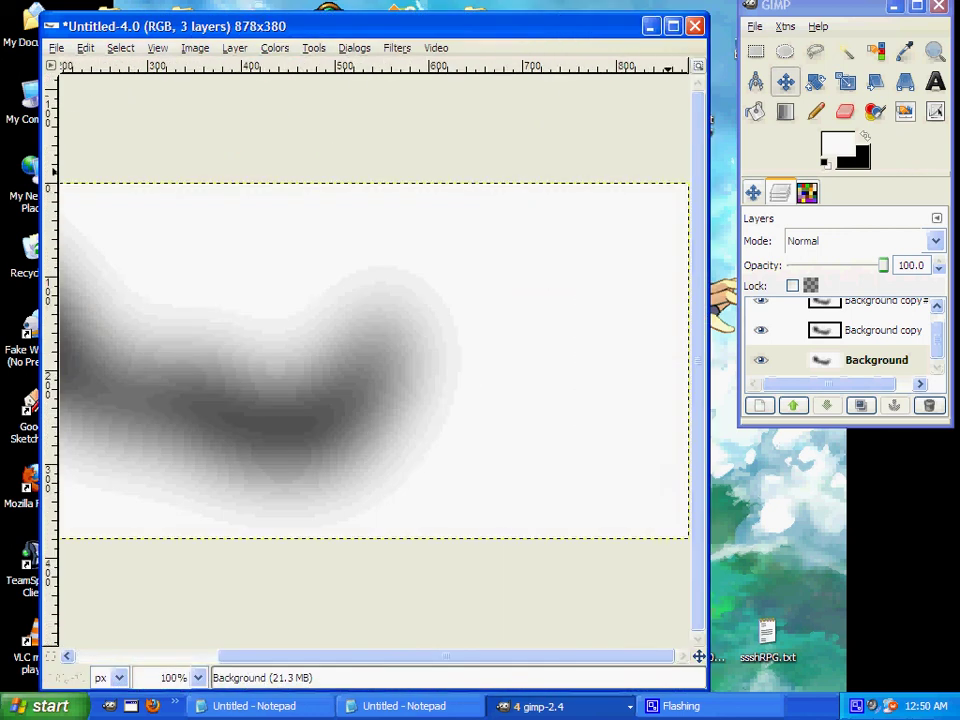
drag(709, 400, 731, 400)
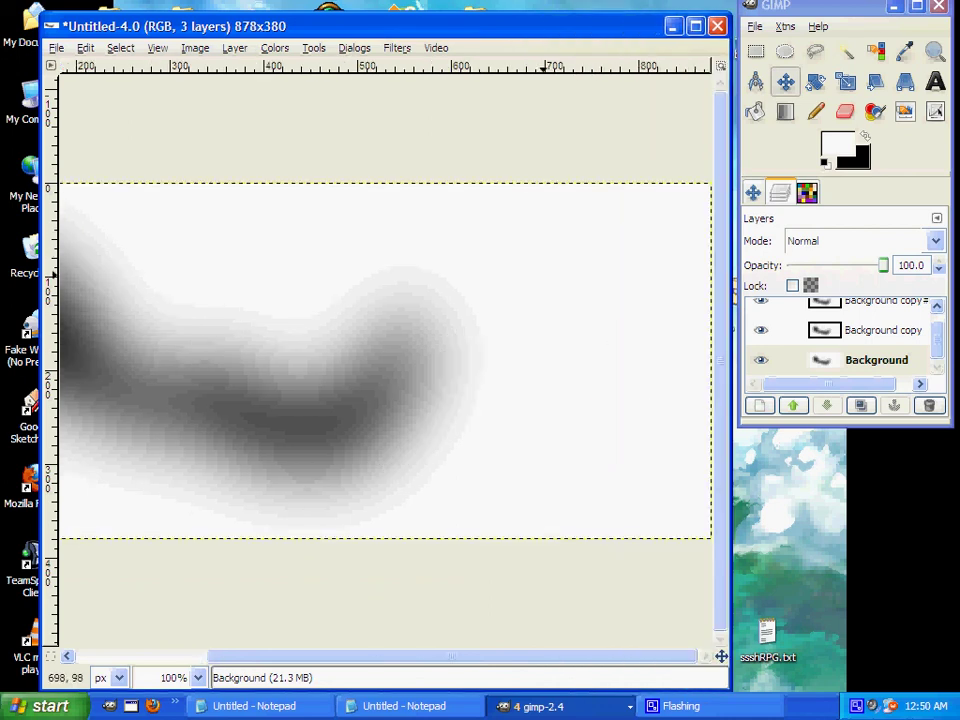